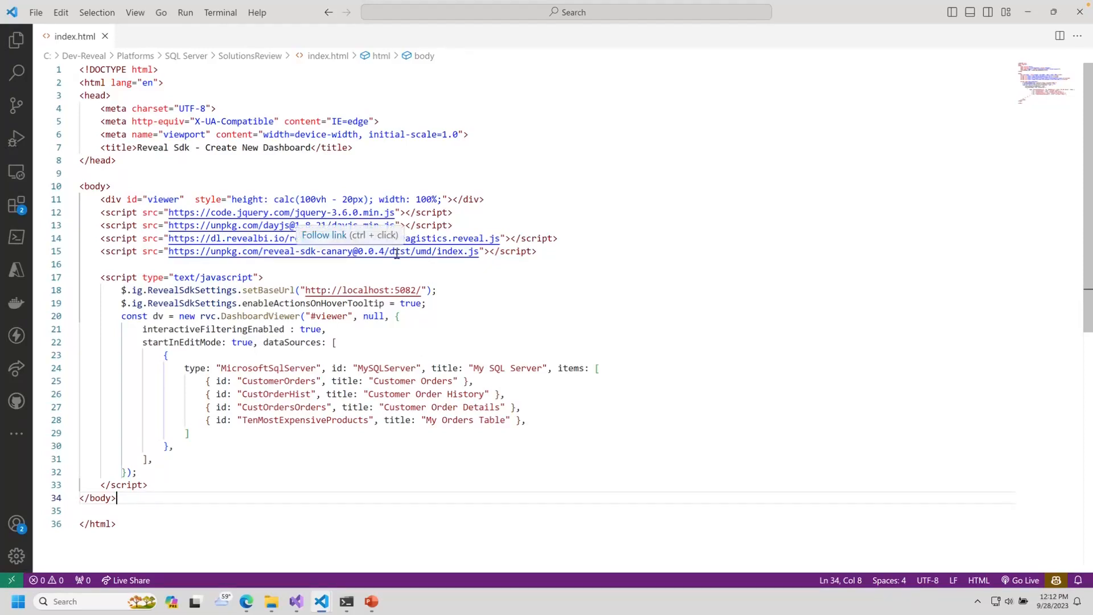
pyautogui.moveTo(558, 238); pyautogui.dragTo(85, 238)
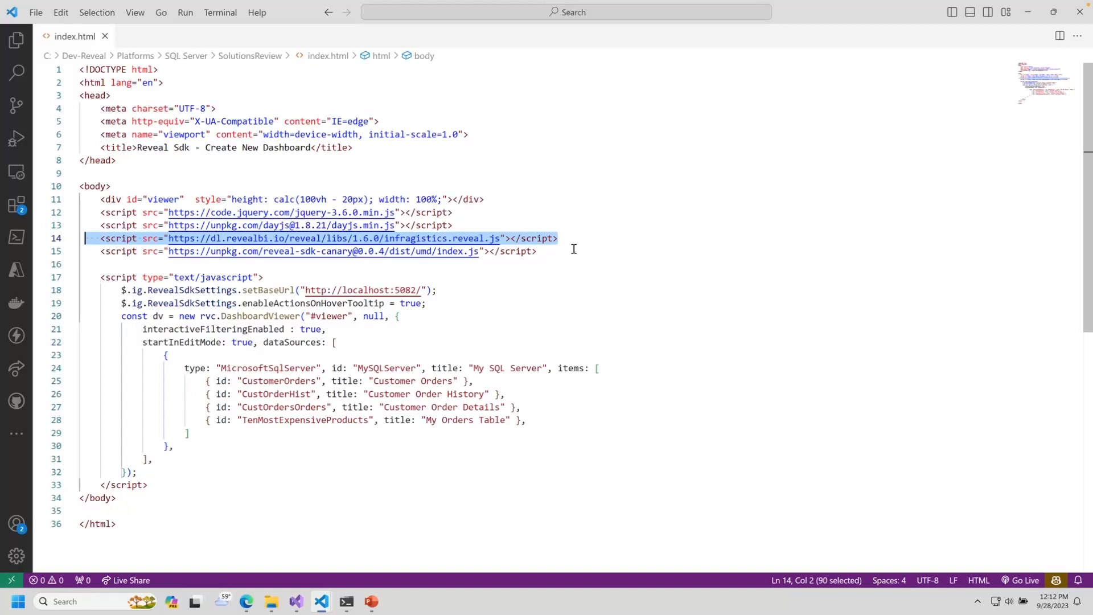
pyautogui.moveTo(207, 462); pyautogui.dragTo(61, 279)
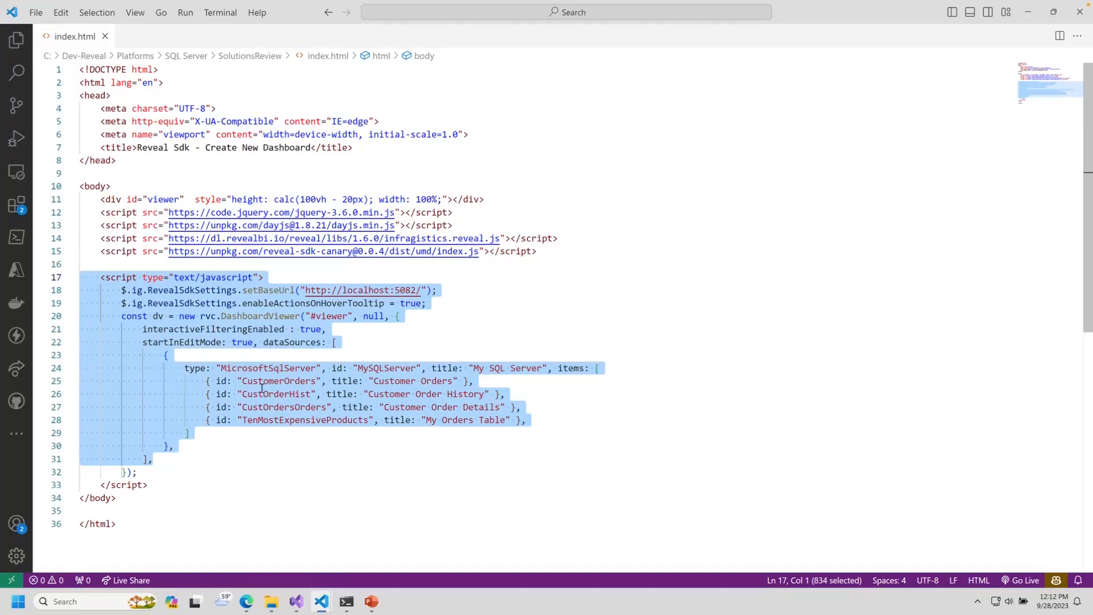
pyautogui.click(333, 290)
pyautogui.moveTo(305, 291); pyautogui.dragTo(422, 286)
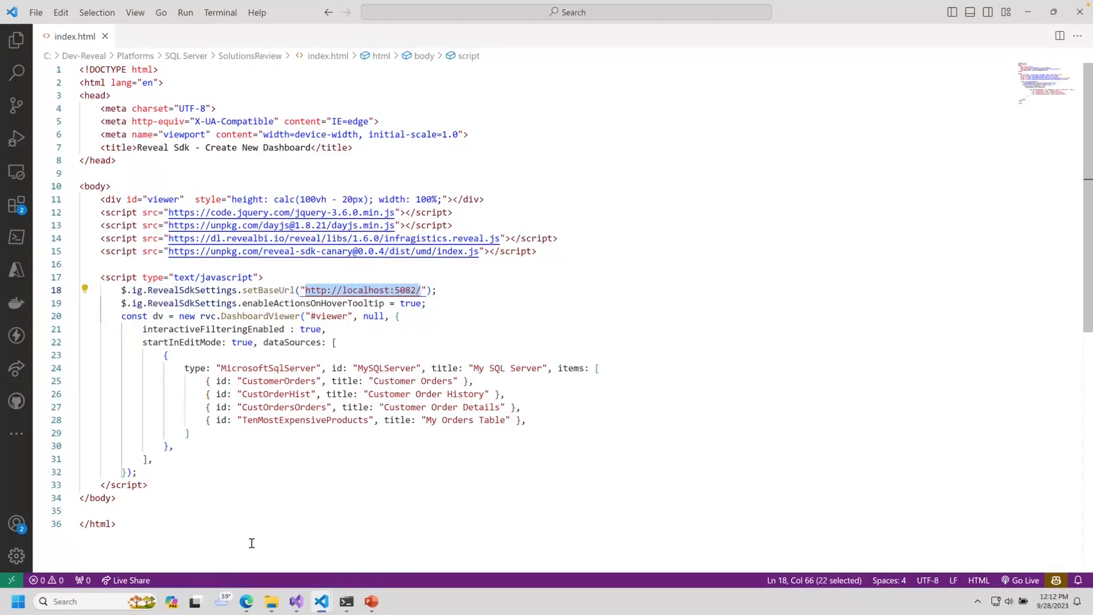
# Step: Open index.html in the default browser to show the empty New Dashboard
pyautogui.moveTo(294, 605)
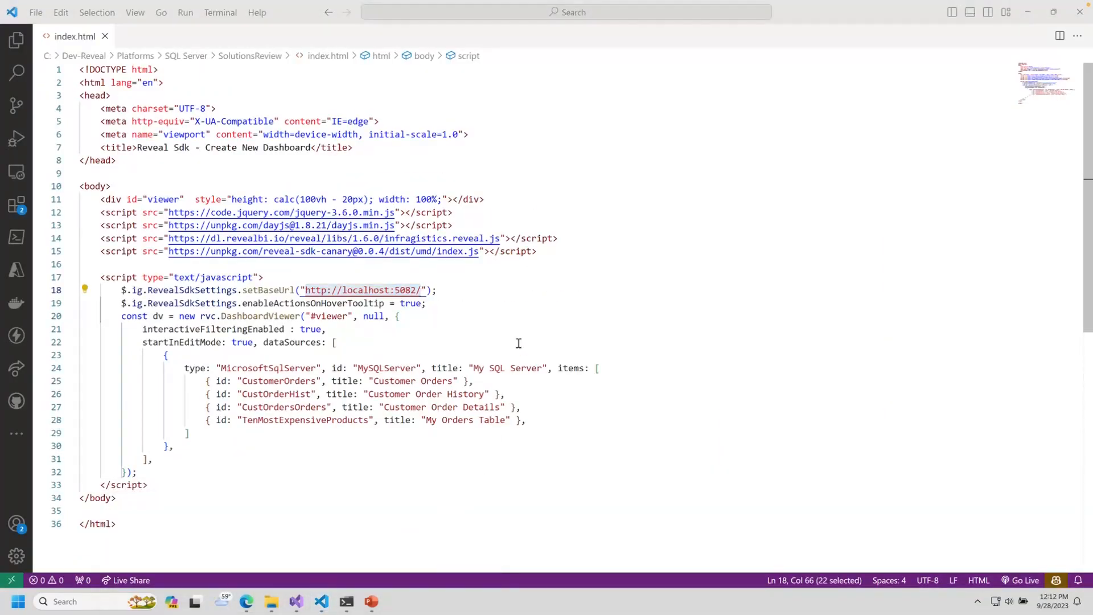
pyautogui.rightClick(514, 316)
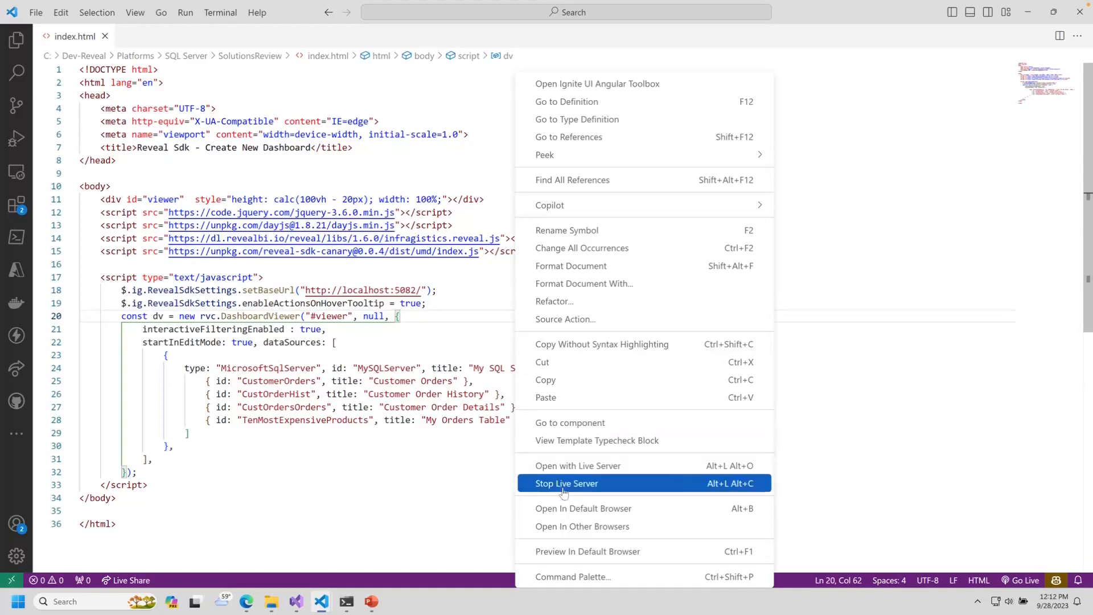
pyautogui.click(566, 514)
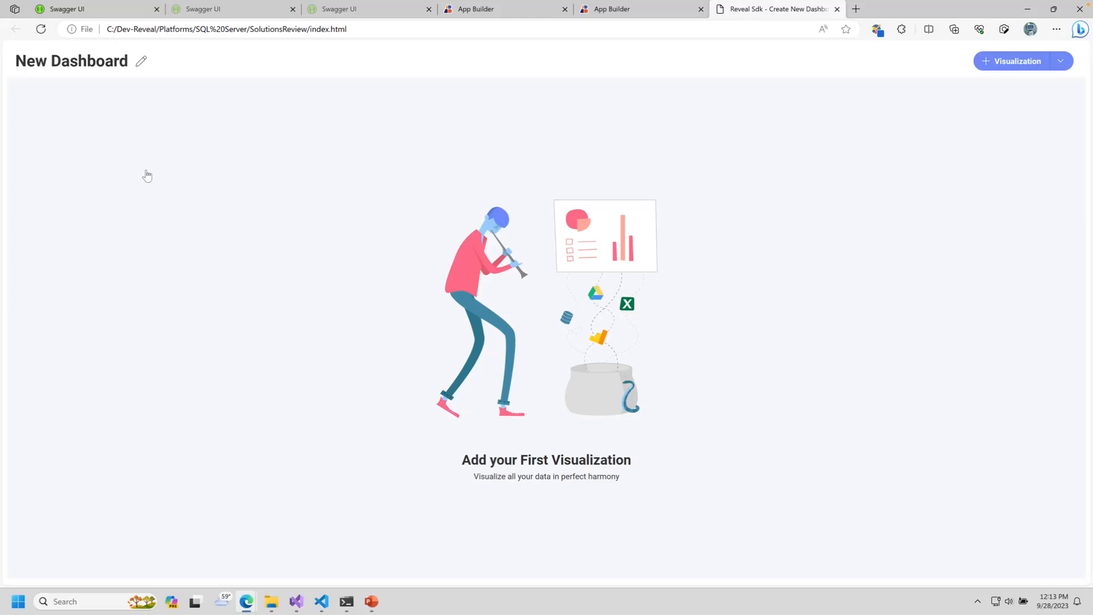
# Step: Check the data sources a new visualization offers, then return to index.html in VS Code
pyautogui.click(1032, 61)
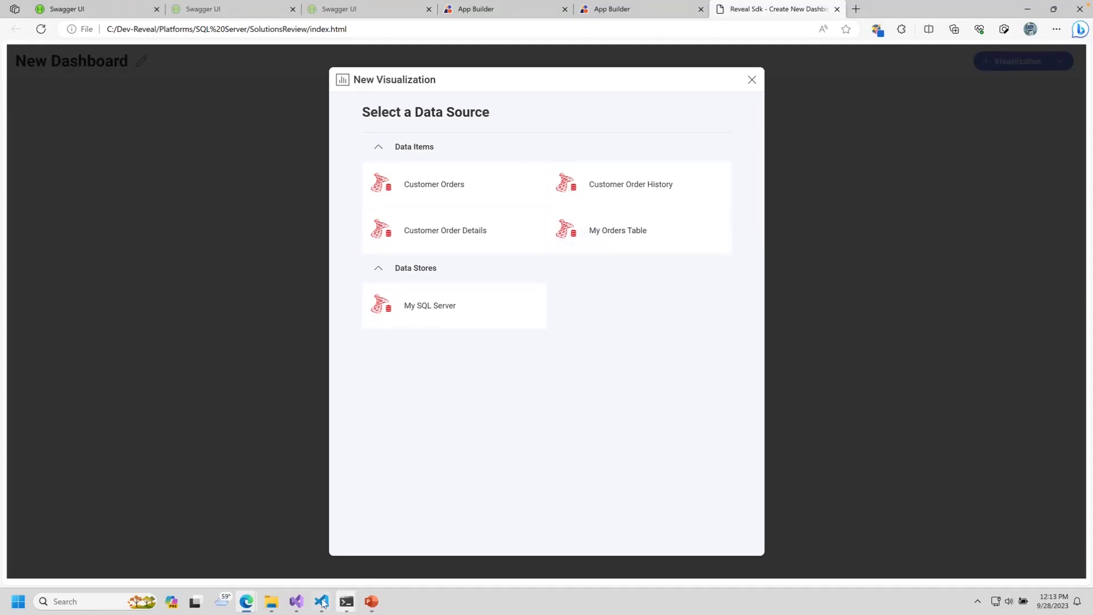
pyautogui.moveTo(323, 602)
pyautogui.click(275, 550)
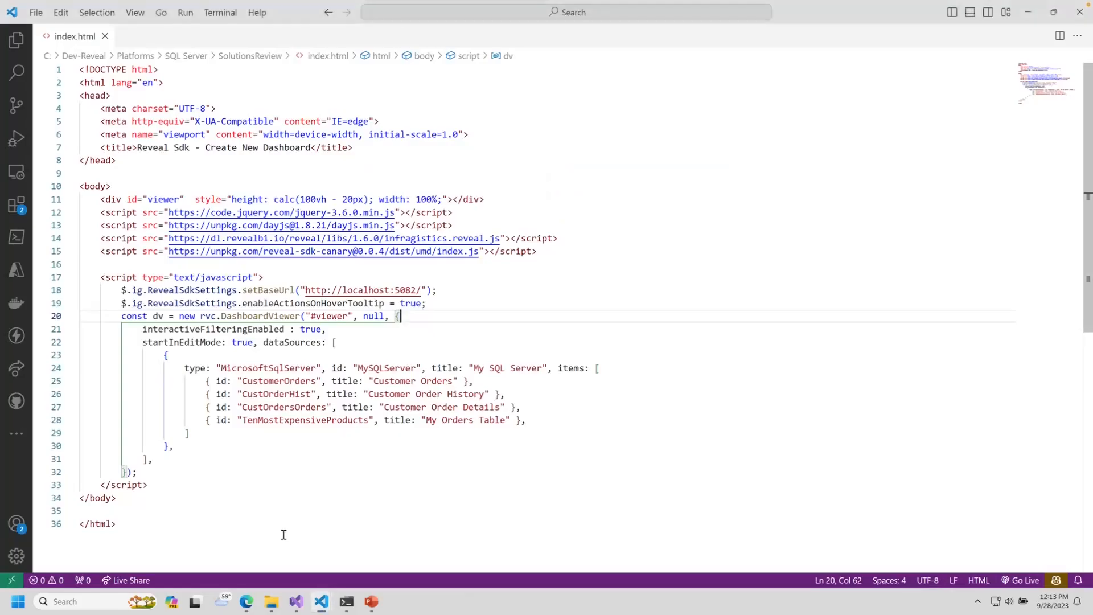
# Step: Compare the Customer Orders, Order History and Order Details titles with ids CustomerOrders and CustOrderHist
pyautogui.click(273, 381)
pyautogui.moveTo(369, 380); pyautogui.dragTo(462, 380)
pyautogui.moveTo(364, 394); pyautogui.dragTo(487, 393)
pyautogui.moveTo(384, 406); pyautogui.dragTo(494, 407)
pyautogui.click(474, 446)
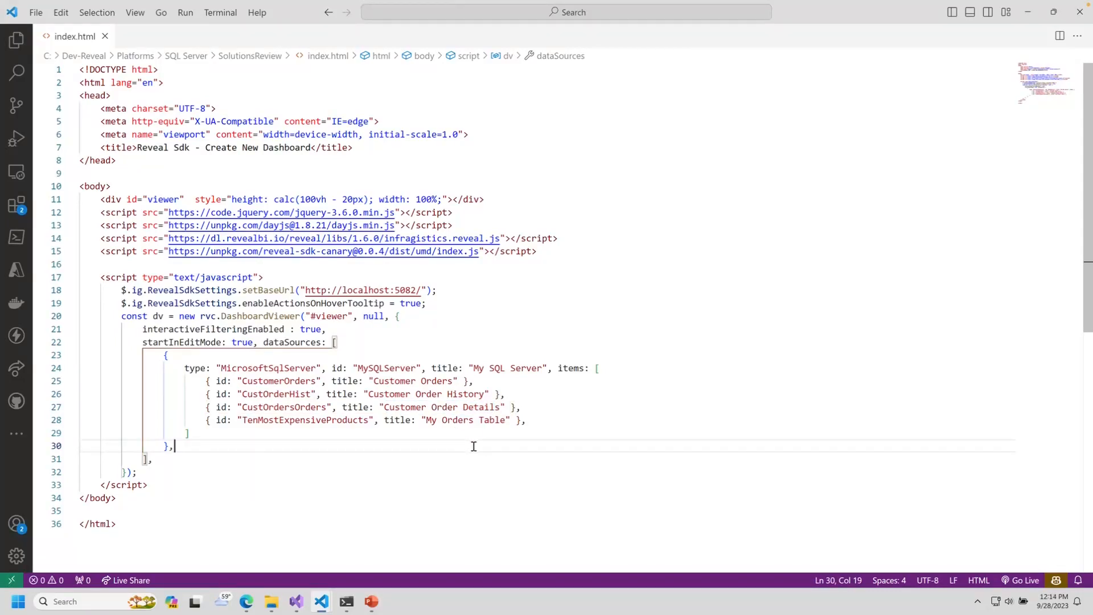
pyautogui.click(245, 381)
pyautogui.moveTo(245, 381); pyautogui.dragTo(317, 380)
pyautogui.moveTo(243, 394); pyautogui.dragTo(311, 394)
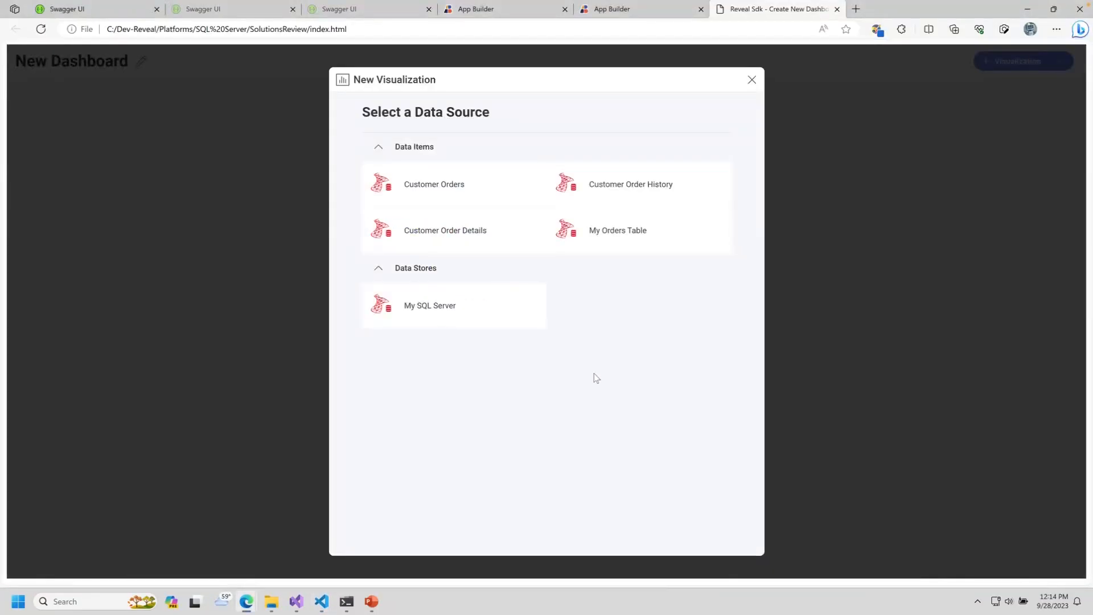
# Step: Chart Customer Orders Freight by CustomerID and bring up the Freight field settings
pyautogui.click(417, 184)
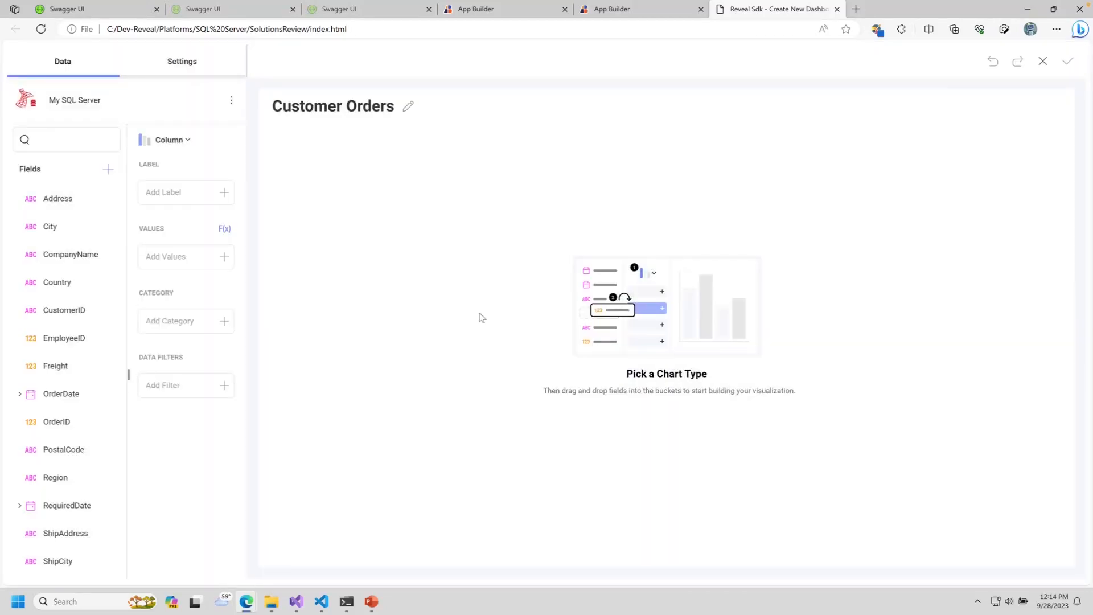
pyautogui.moveTo(64, 310); pyautogui.dragTo(154, 190)
pyautogui.moveTo(70, 364); pyautogui.dragTo(202, 281)
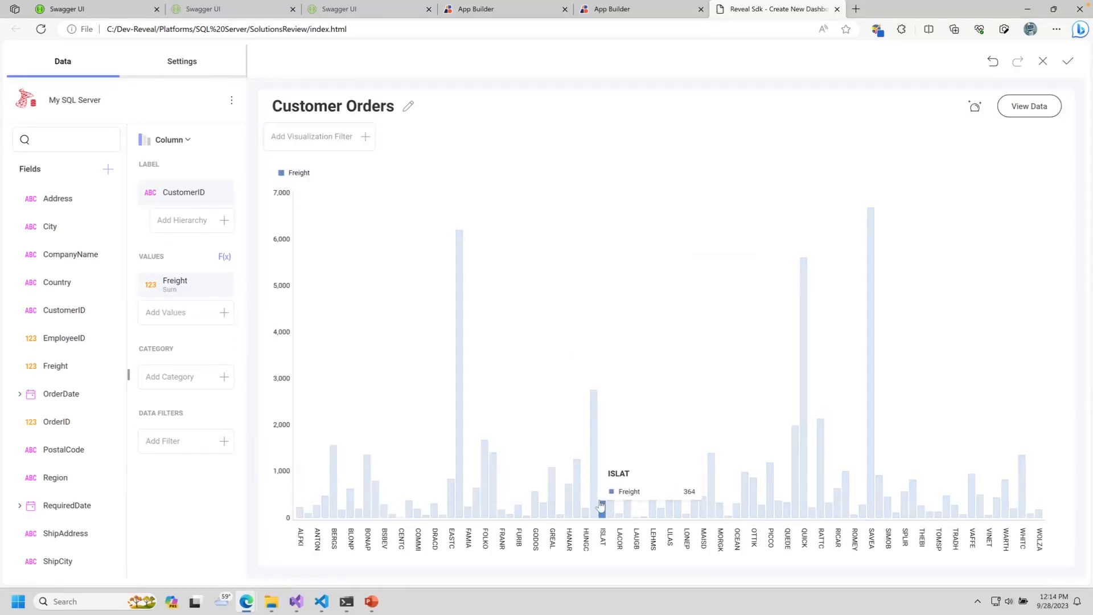
pyautogui.click(193, 283)
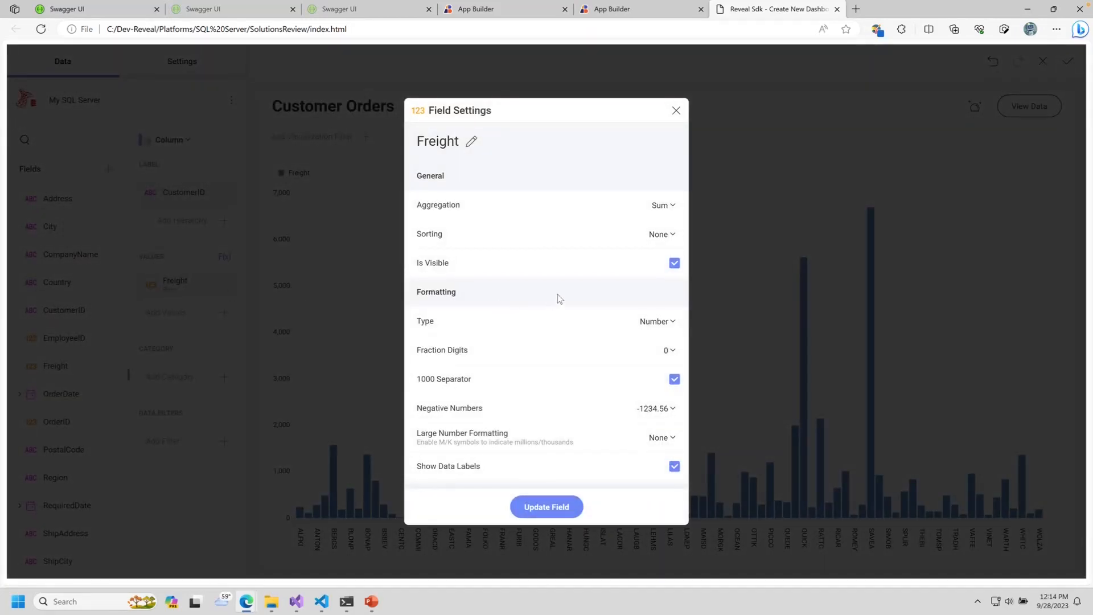
# Step: Set Freight aggregation to Average with Currency formatting and update the field
pyautogui.click(669, 205)
pyautogui.click(656, 265)
pyautogui.click(660, 322)
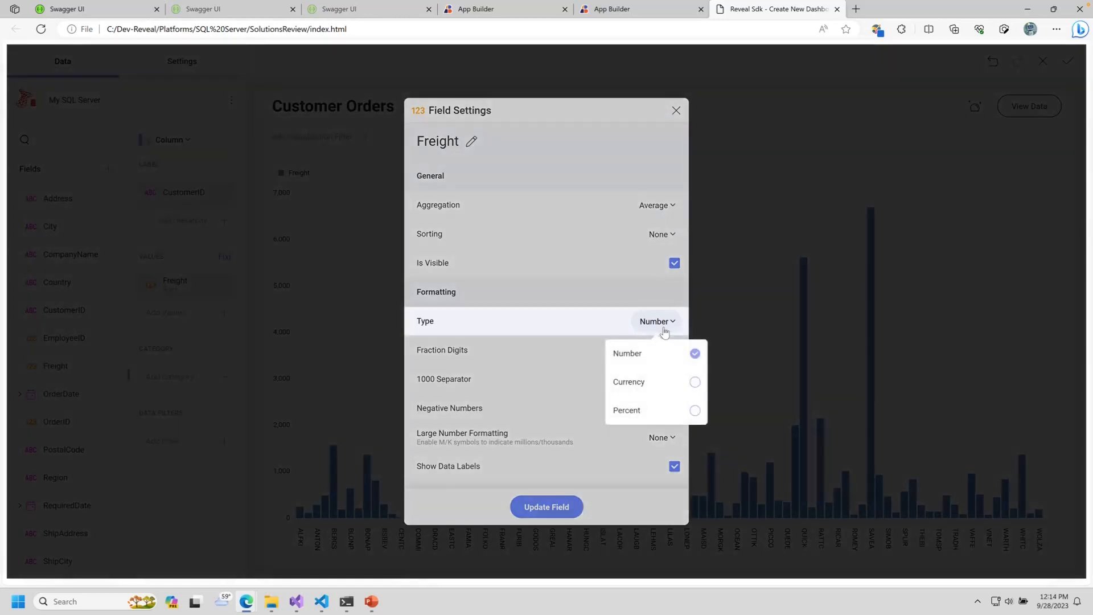
pyautogui.click(651, 380)
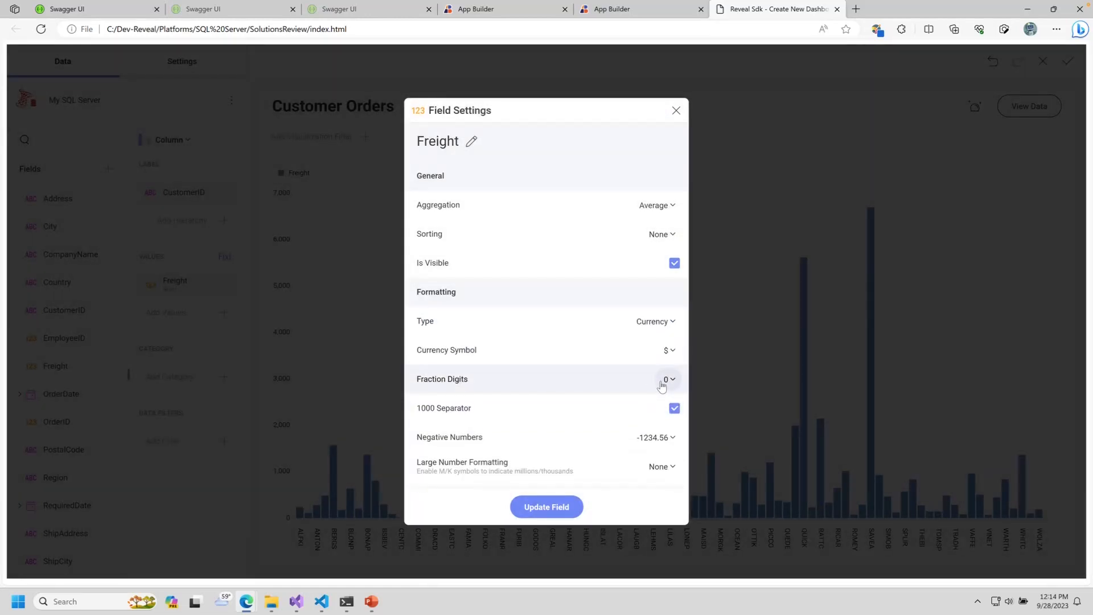
pyautogui.scroll(-1, 632, 424)
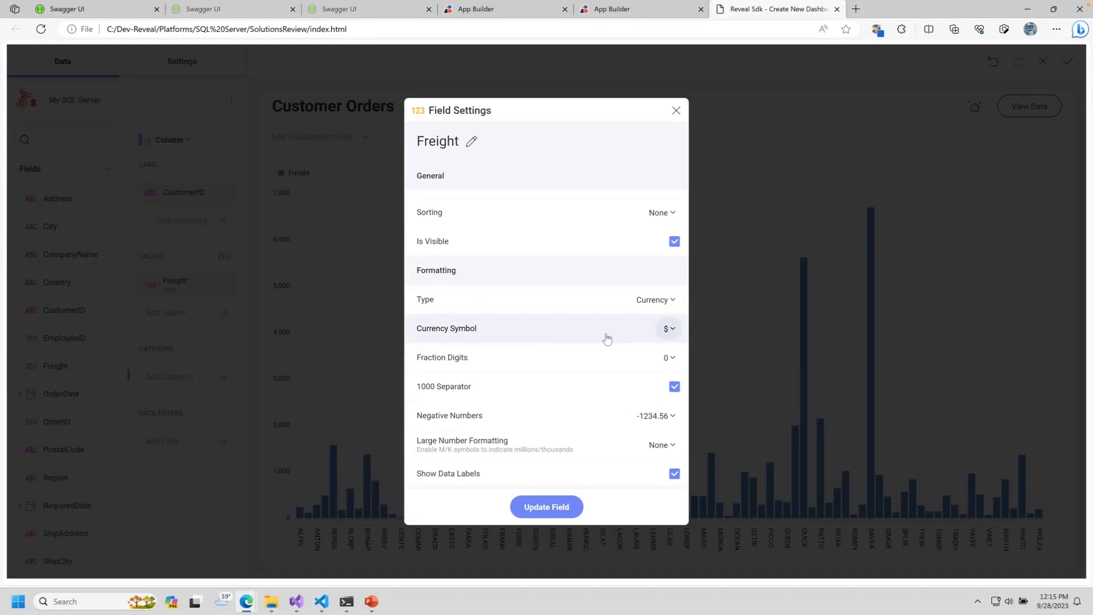
pyautogui.click(559, 506)
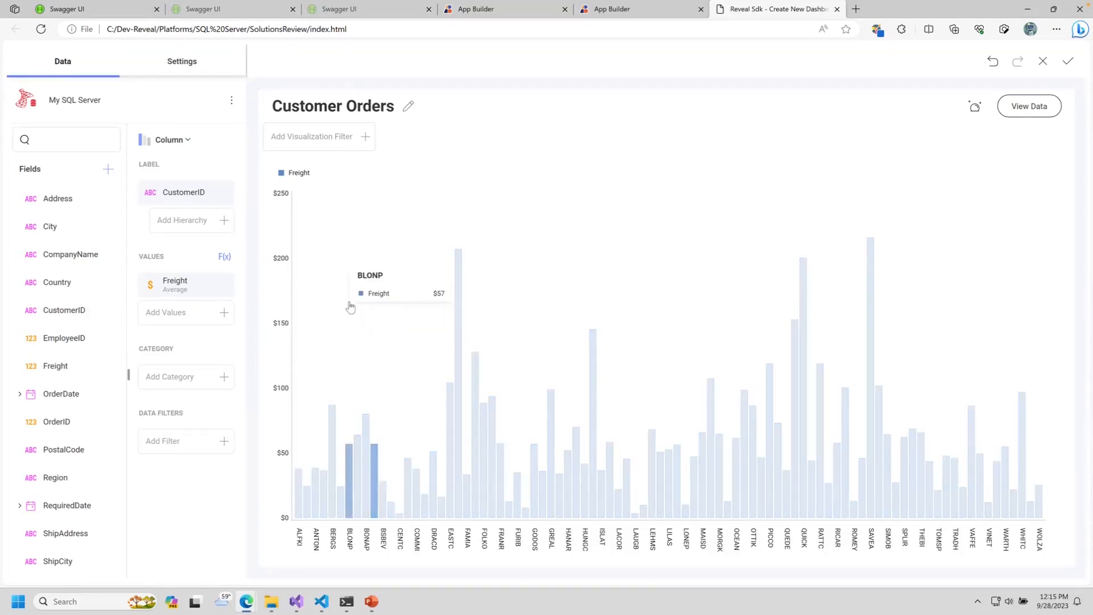
# Step: Retitle the chart 'Avg Freight'
pyautogui.click(409, 106)
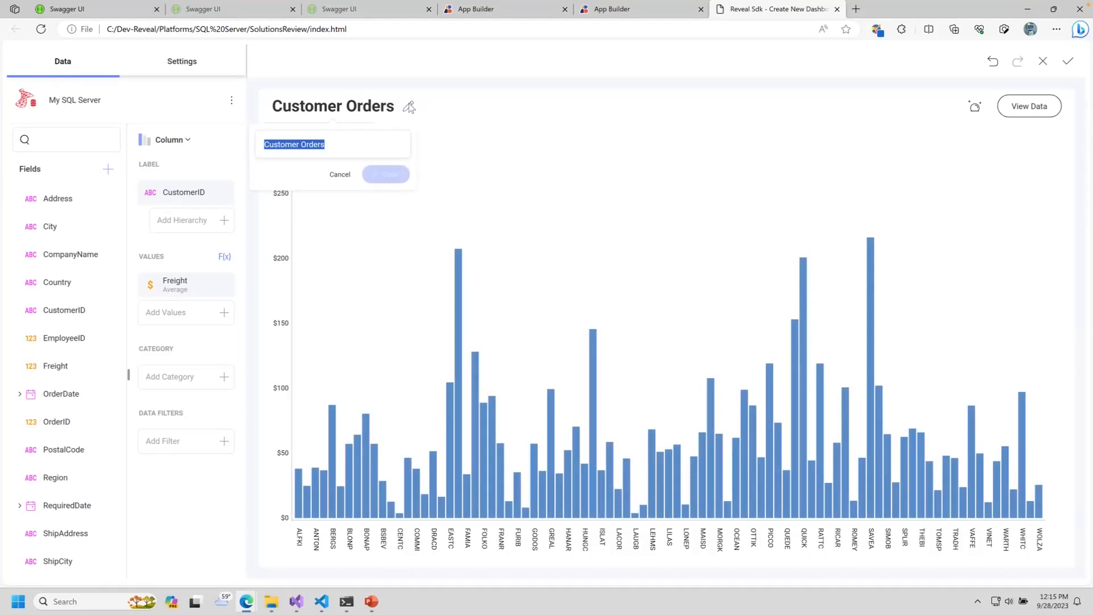
pyautogui.write('Avg Freigh')
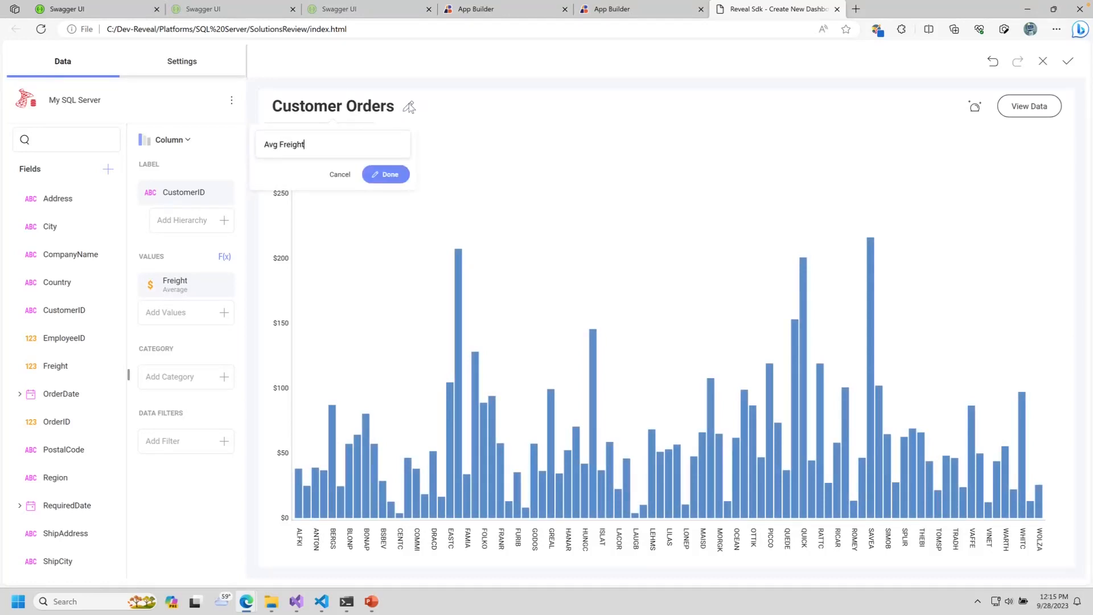
pyautogui.write('t')
pyautogui.press('Return')
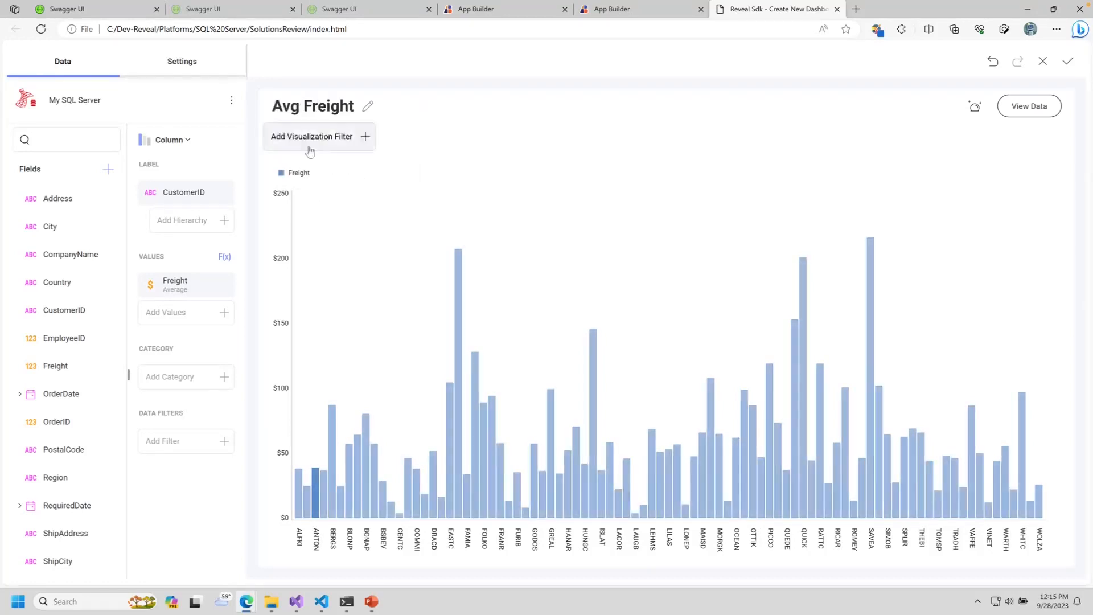
# Step: Hide the chart legend, make the bars orange, and place it on the dashboard
pyautogui.click(199, 71)
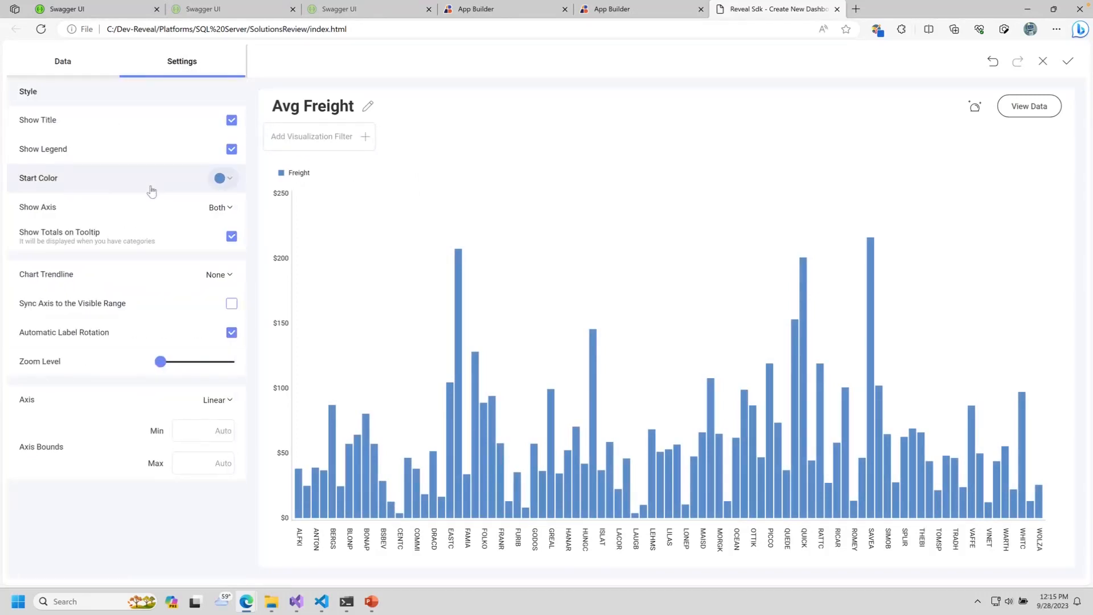
pyautogui.click(152, 149)
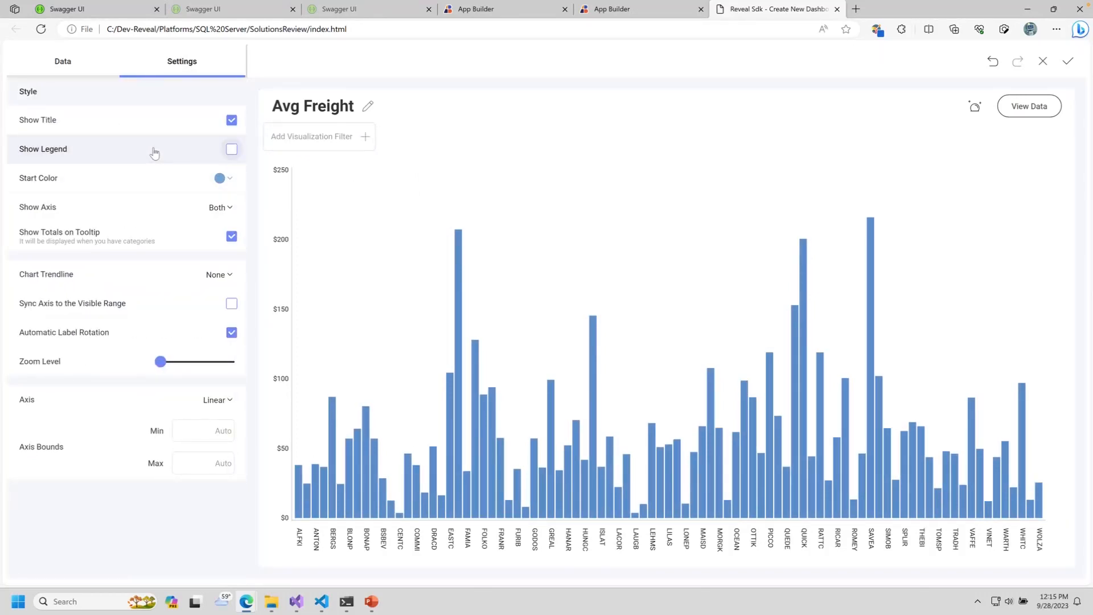
pyautogui.click(219, 178)
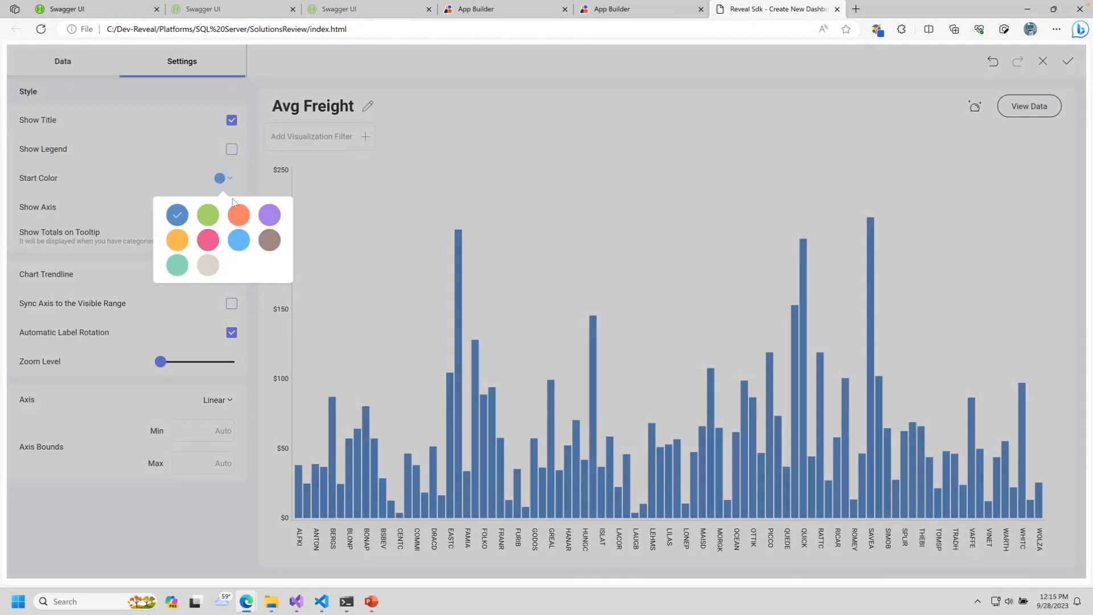
pyautogui.click(239, 215)
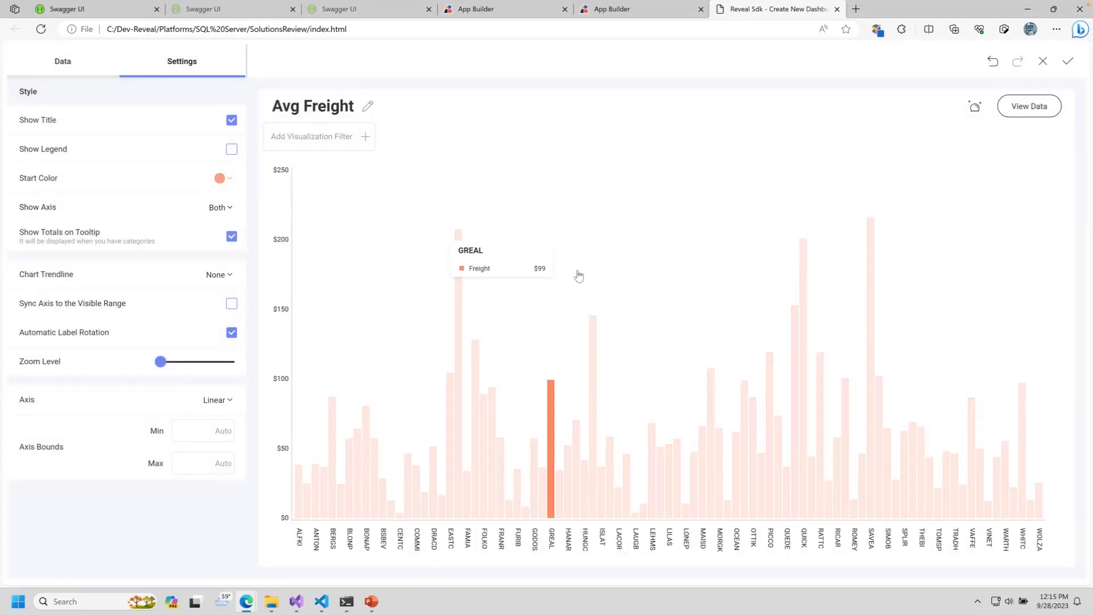
pyautogui.click(1068, 61)
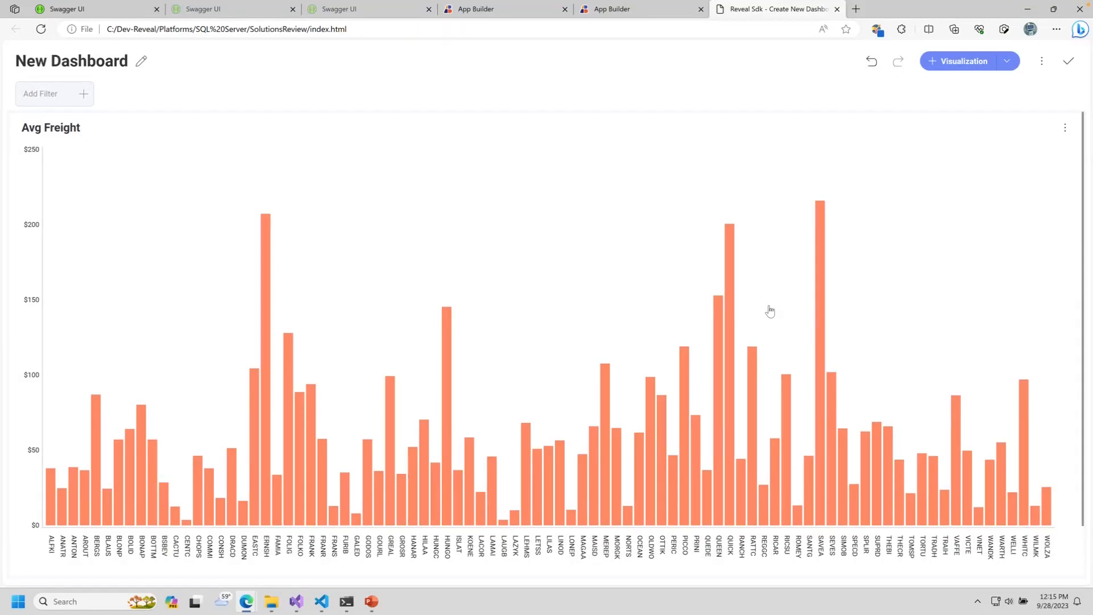
# Step: Start a new visualization from My SQL Server's OrdersQry view after previewing its data
pyautogui.click(957, 64)
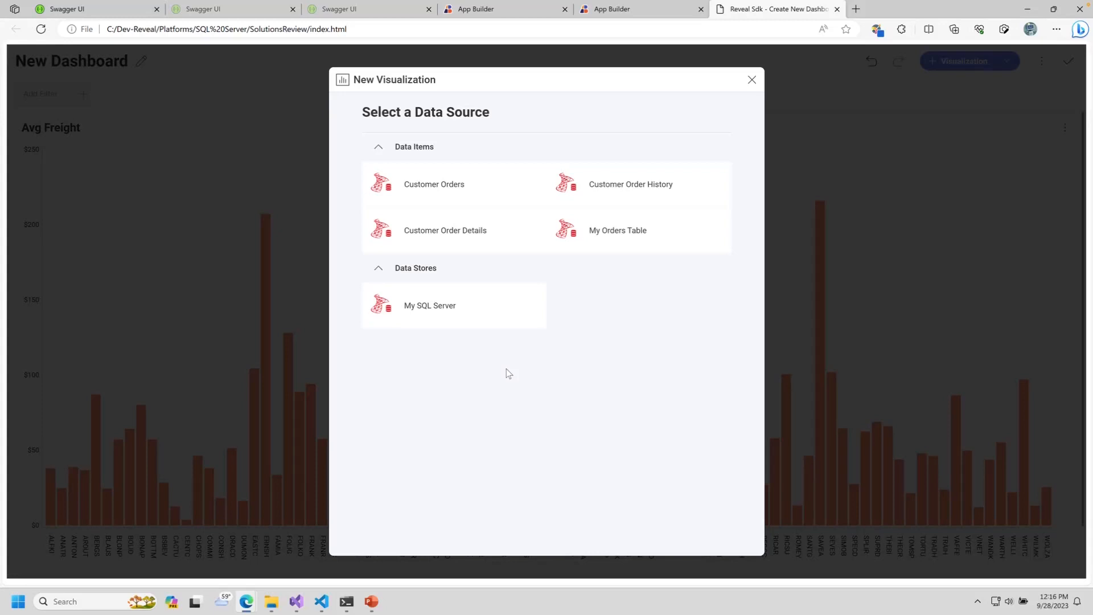
pyautogui.click(444, 308)
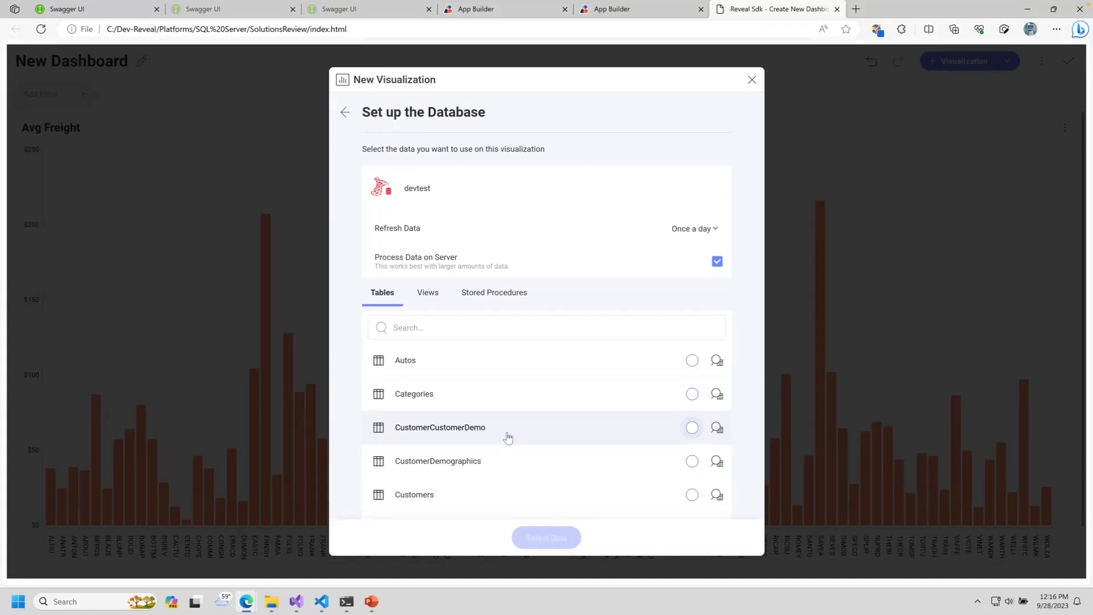
pyautogui.click(428, 292)
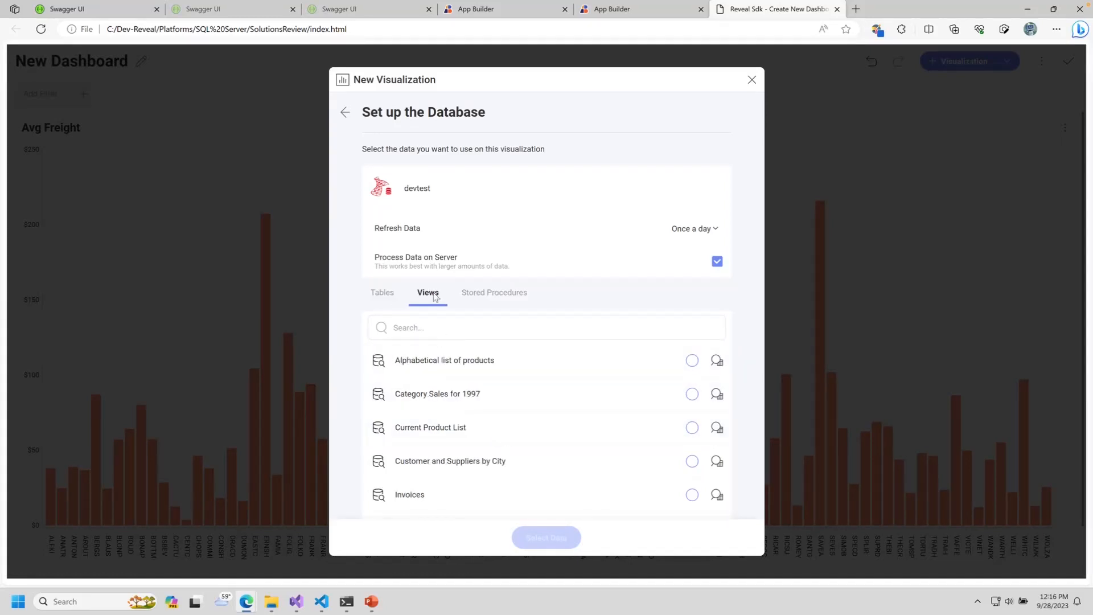
pyautogui.scroll(-1, 516, 465)
pyautogui.scroll(-5, 517, 467)
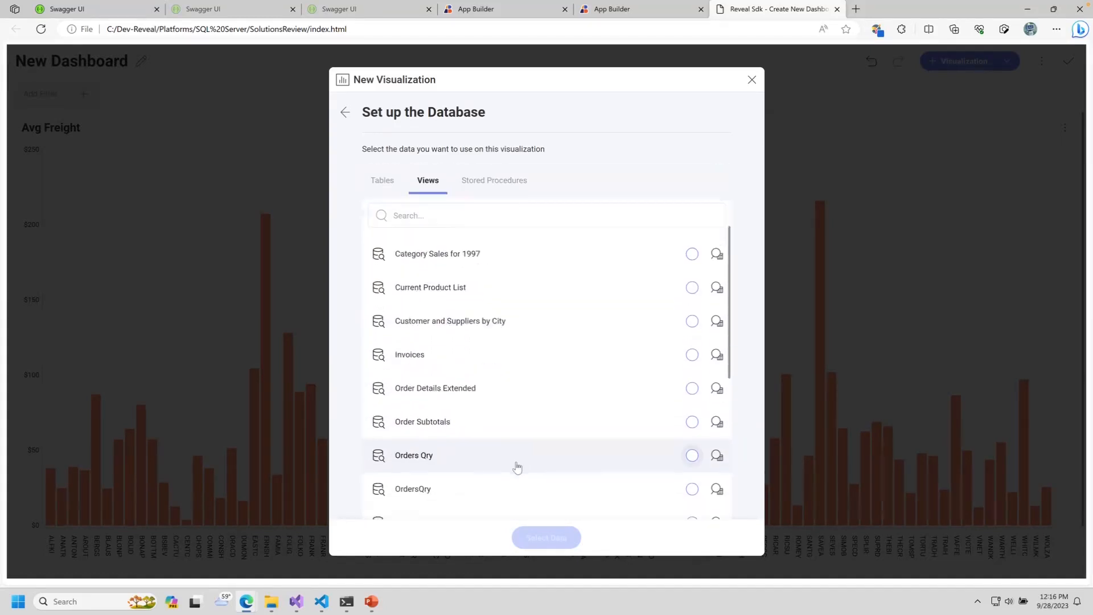
pyautogui.click(438, 380)
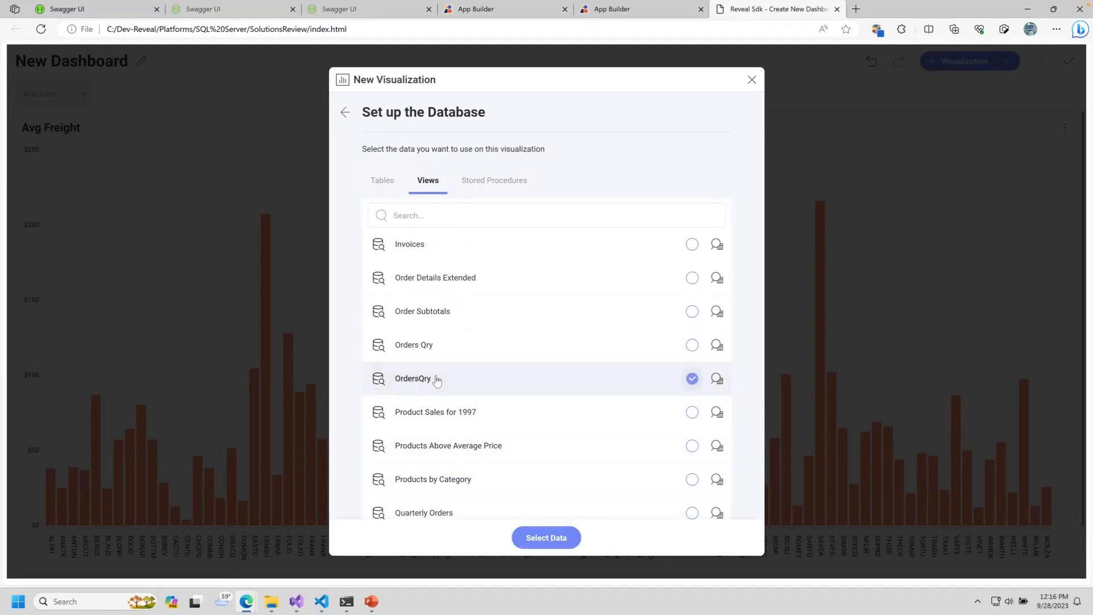
pyautogui.click(717, 380)
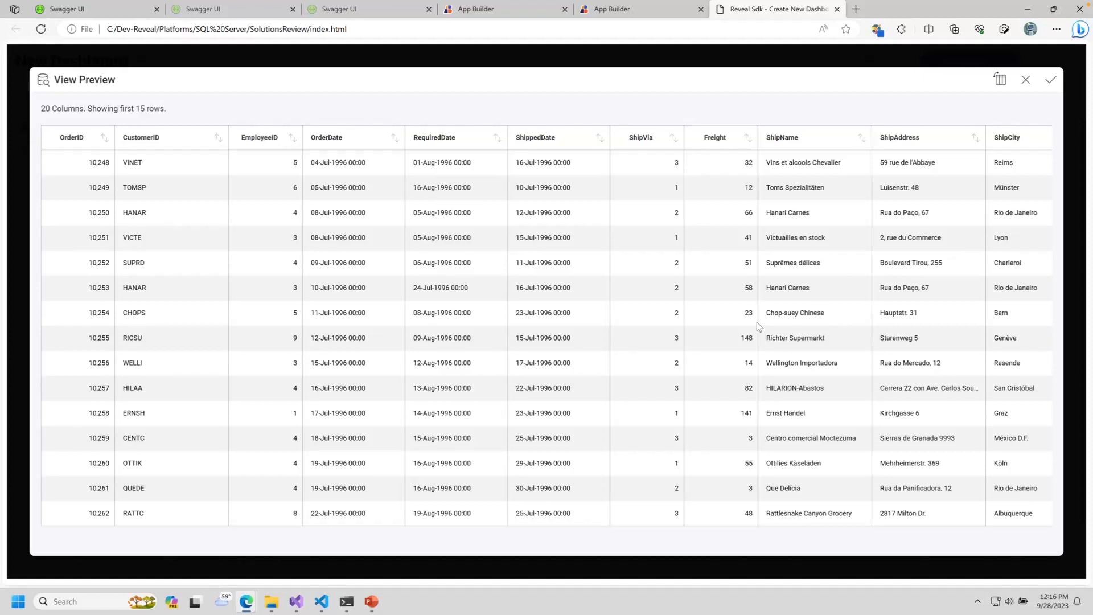
pyautogui.click(1051, 80)
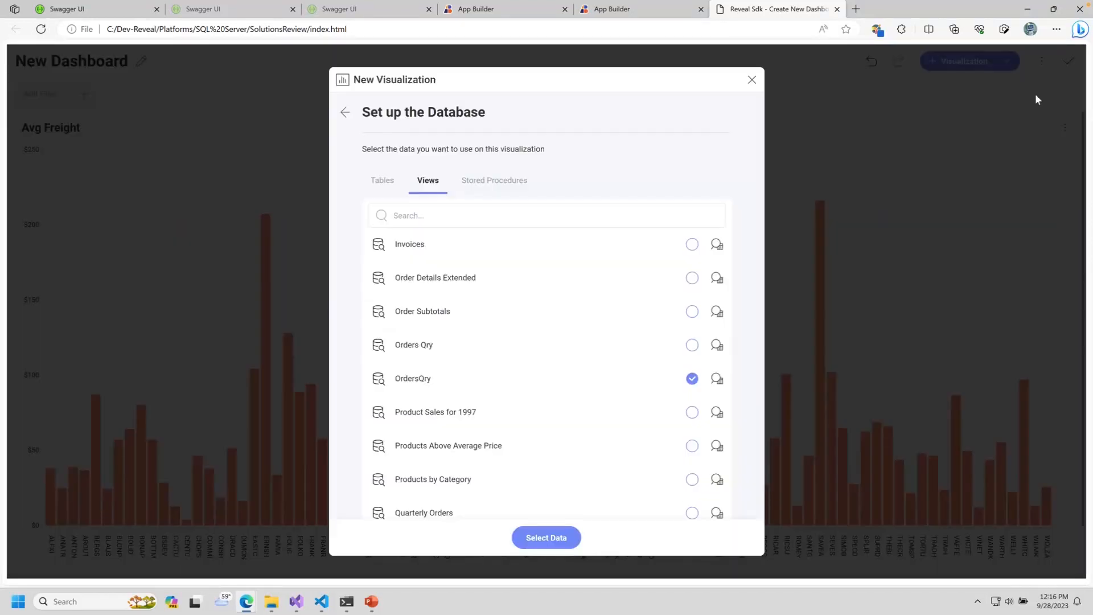
pyautogui.click(556, 541)
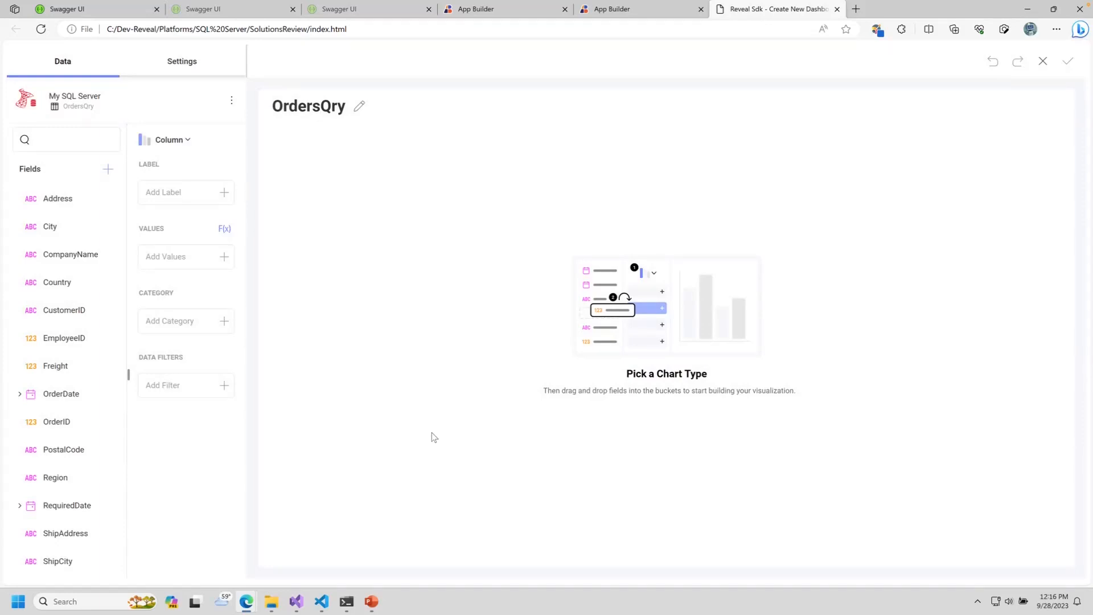
# Step: Chart summed OrderID by Country split into ShipVia series, checking the bar tooltips
pyautogui.moveTo(71, 285); pyautogui.dragTo(171, 194)
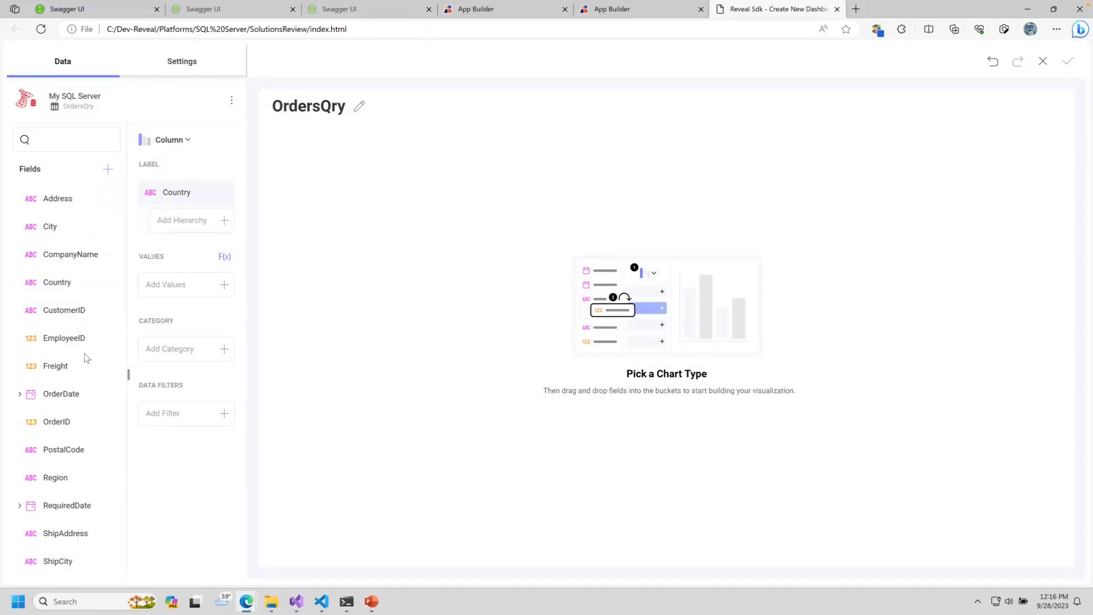
pyautogui.moveTo(57, 422); pyautogui.dragTo(182, 286)
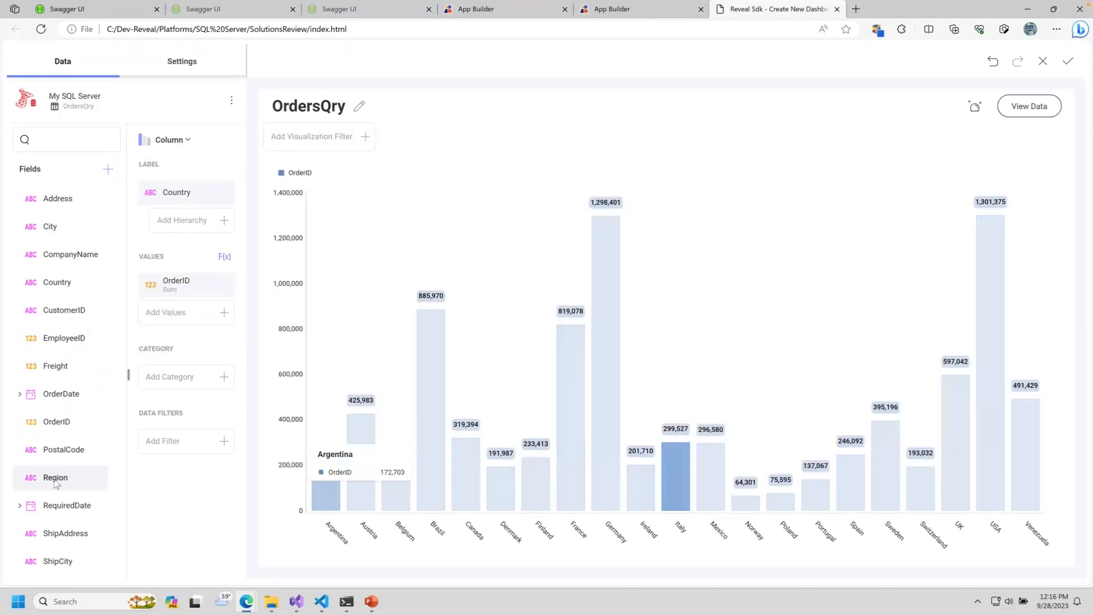
pyautogui.scroll(-3, 49, 462)
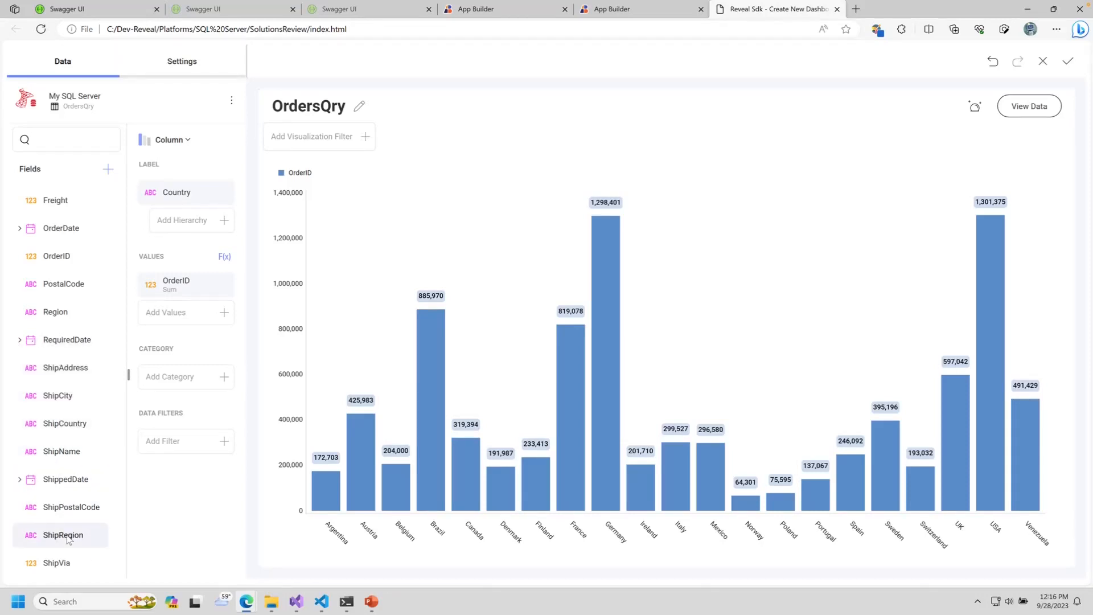
pyautogui.moveTo(62, 565); pyautogui.dragTo(200, 376)
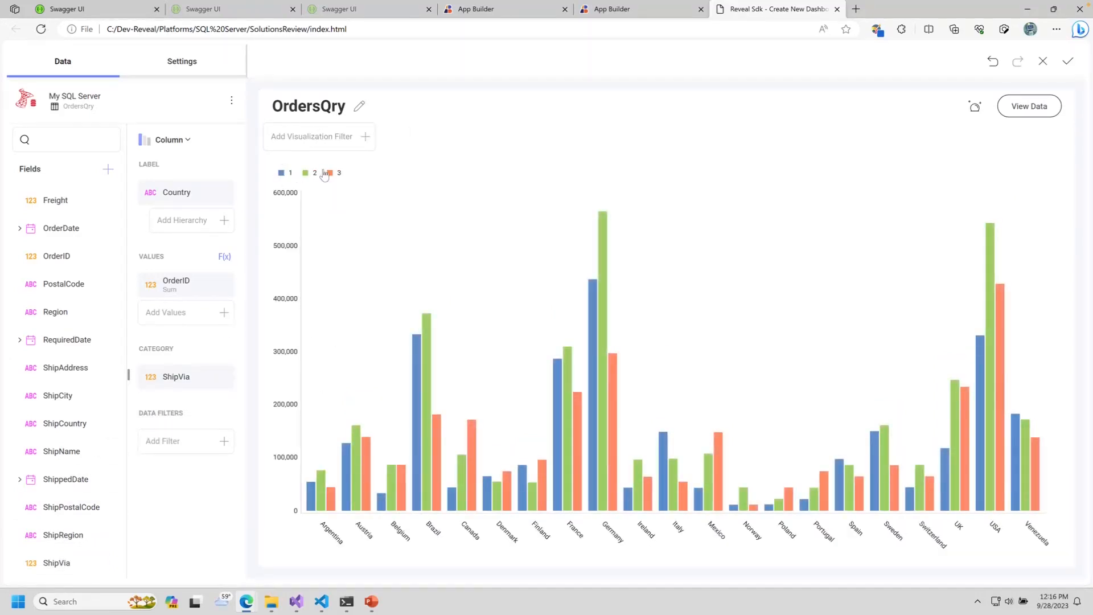
pyautogui.moveTo(342, 205)
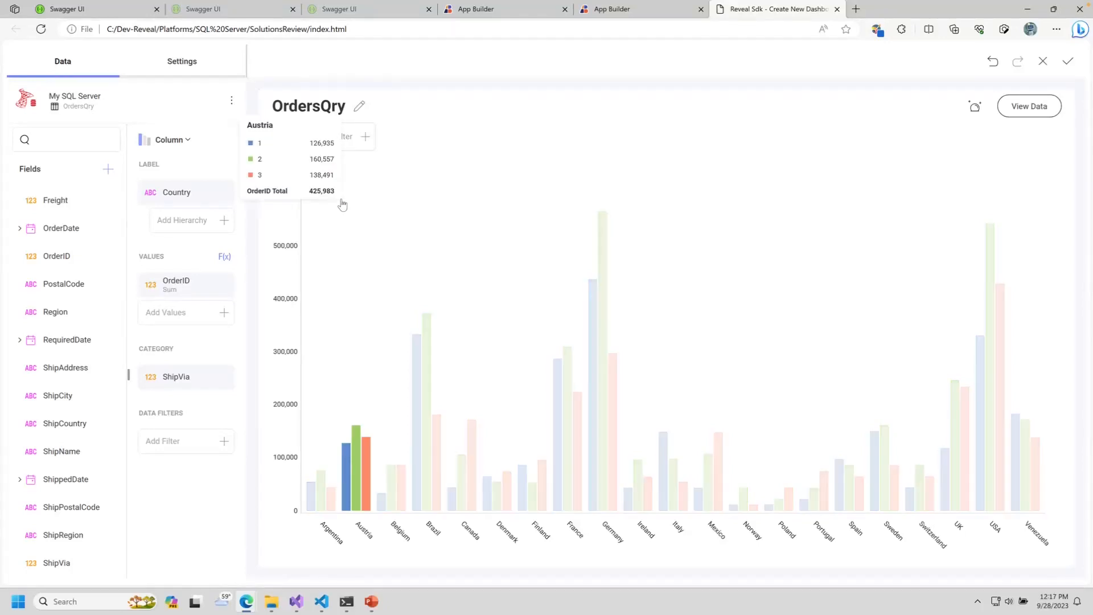
pyautogui.moveTo(649, 298)
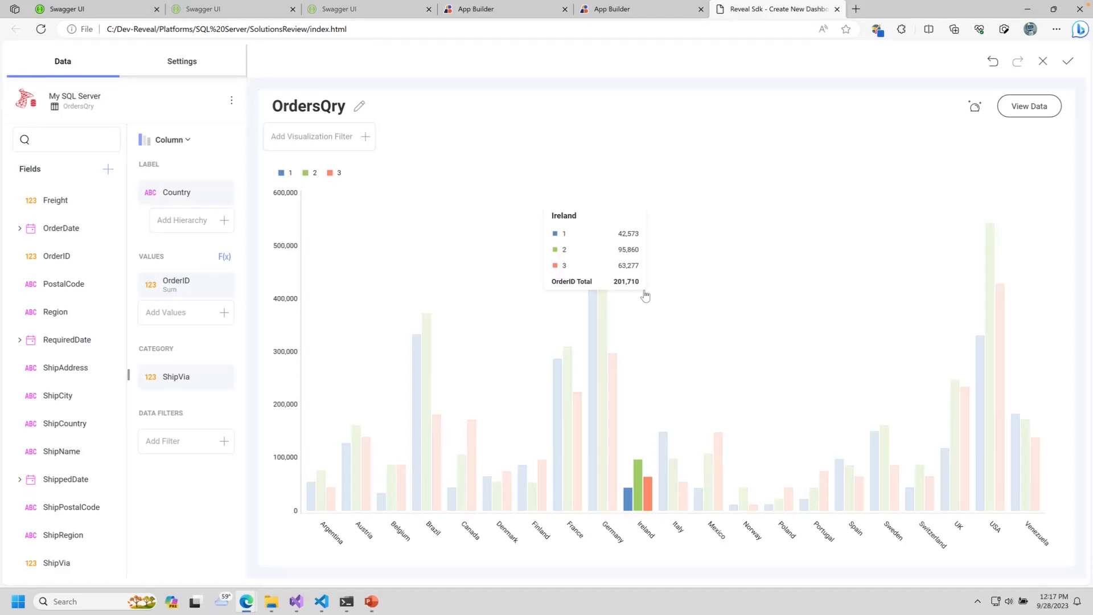
# Step: Retitle the chart 'Orders by Country' and return it to the dashboard
pyautogui.click(360, 107)
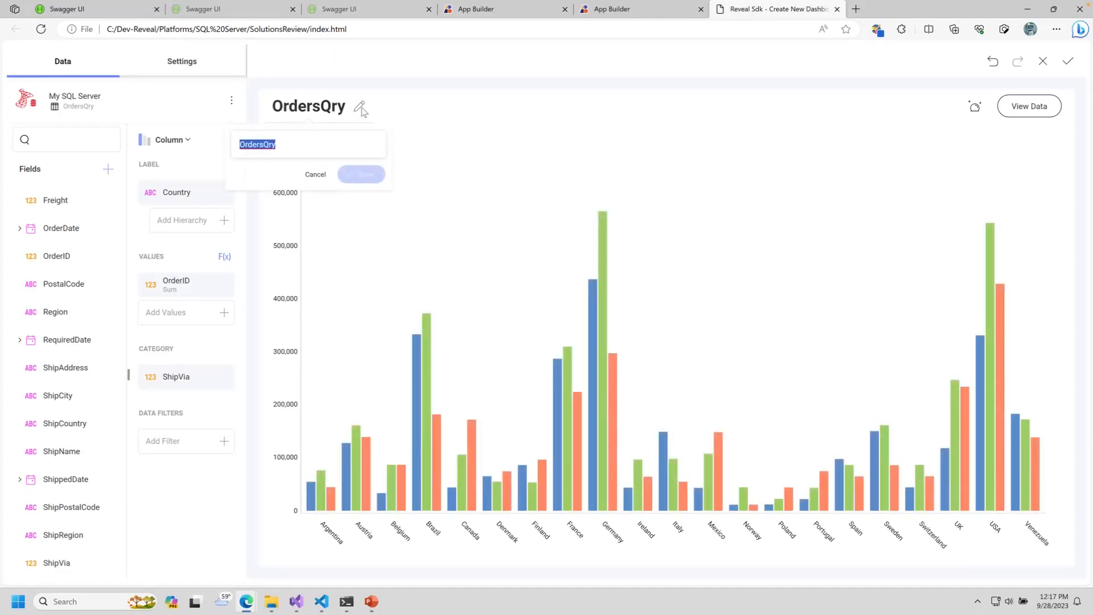
pyautogui.write('Orders by Country')
pyautogui.press('Return')
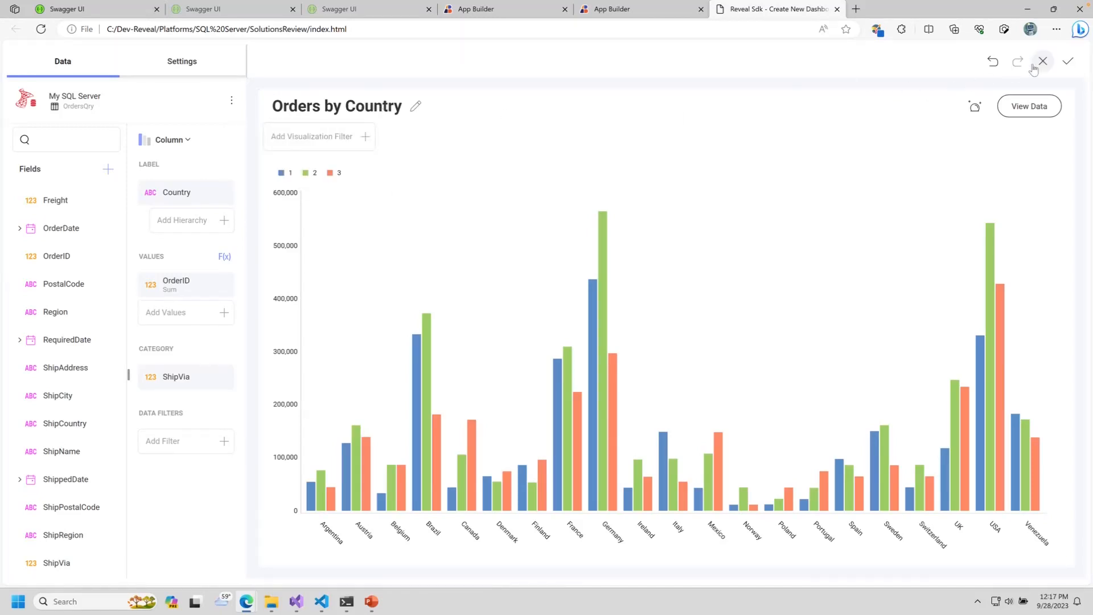
pyautogui.click(1067, 62)
# Step: Name the dashboard 'Demo Review' and exit edit mode
pyautogui.click(123, 72)
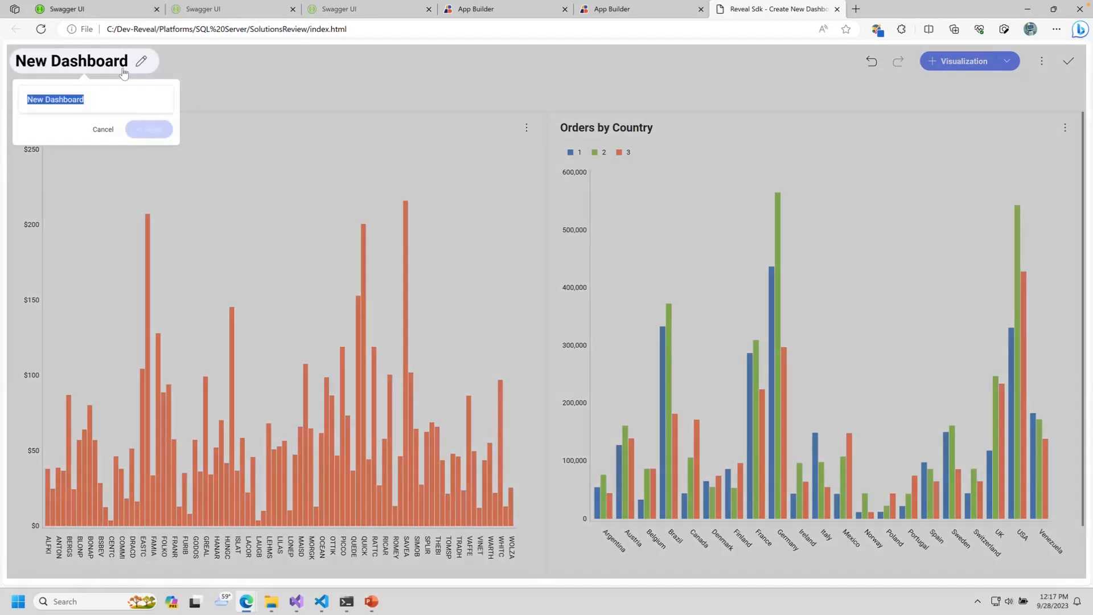
pyautogui.write('Demo')
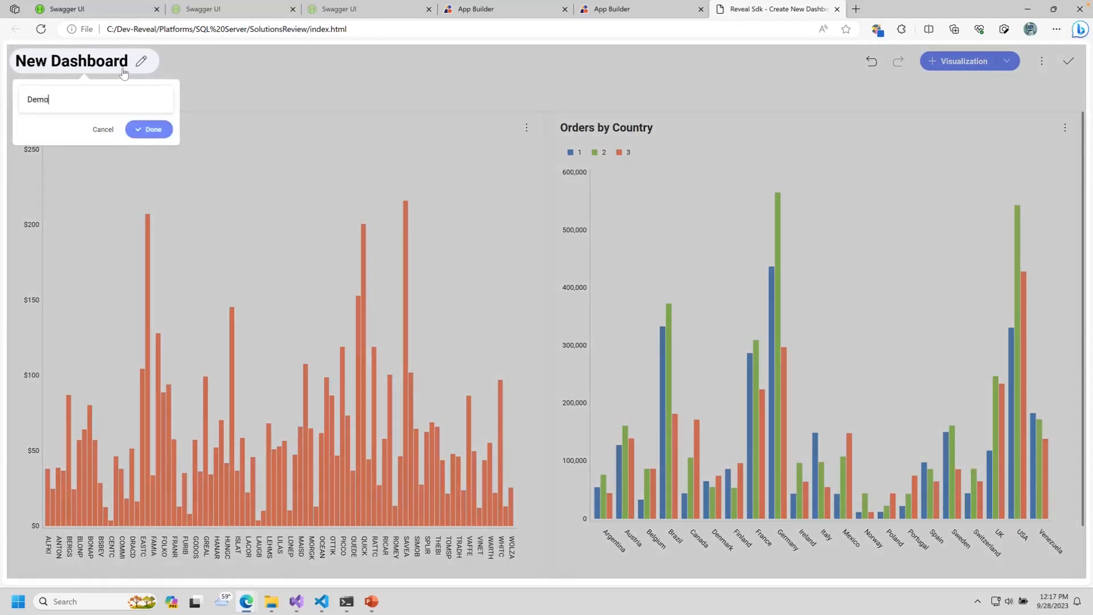
pyautogui.write(' Review')
pyautogui.press('Return')
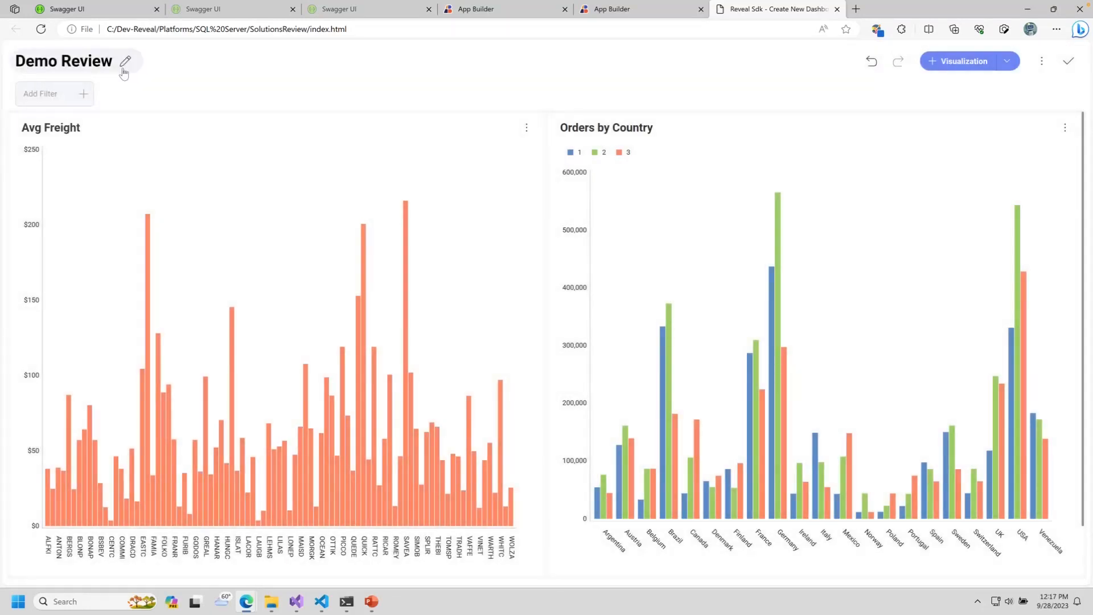
pyautogui.click(1069, 61)
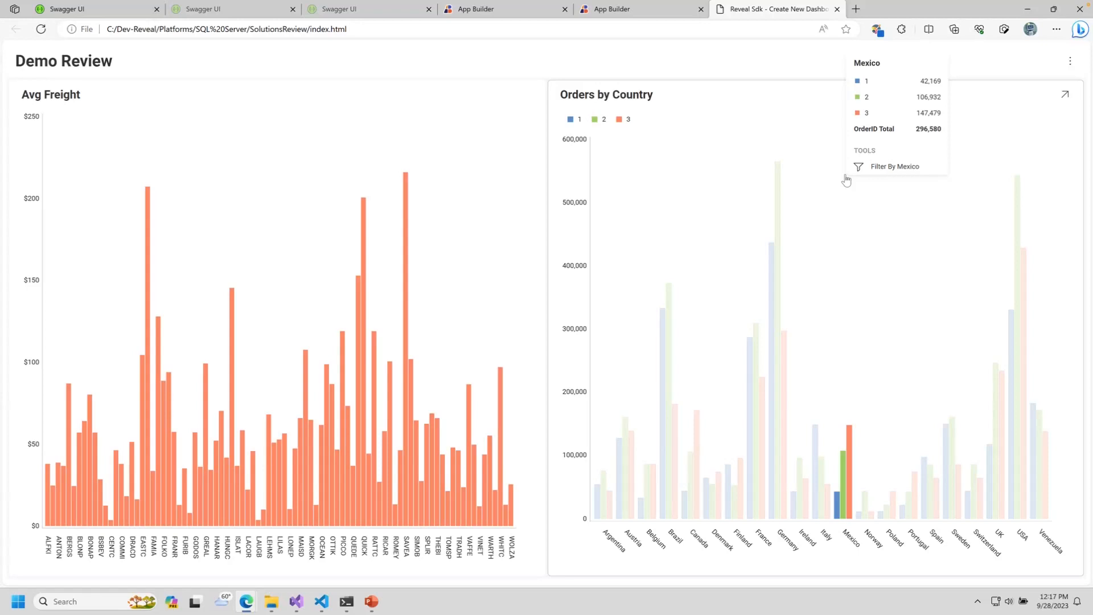
# Step: Cross-filter the dashboard by Canada, then Ireland, from the chart bars, then bring up its options menu
pyautogui.moveTo(761, 402)
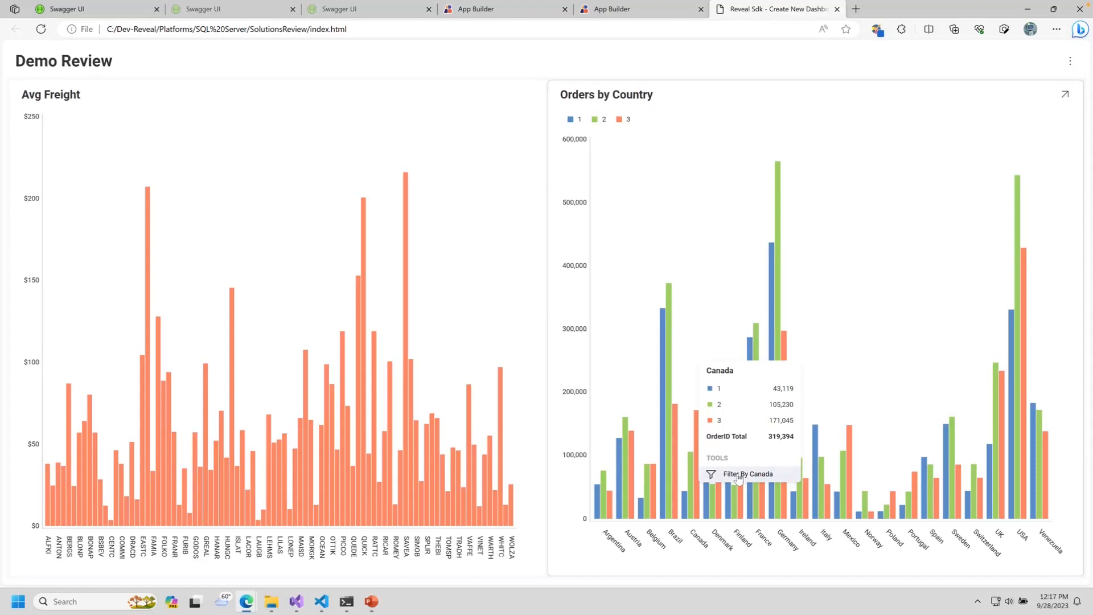
pyautogui.click(738, 478)
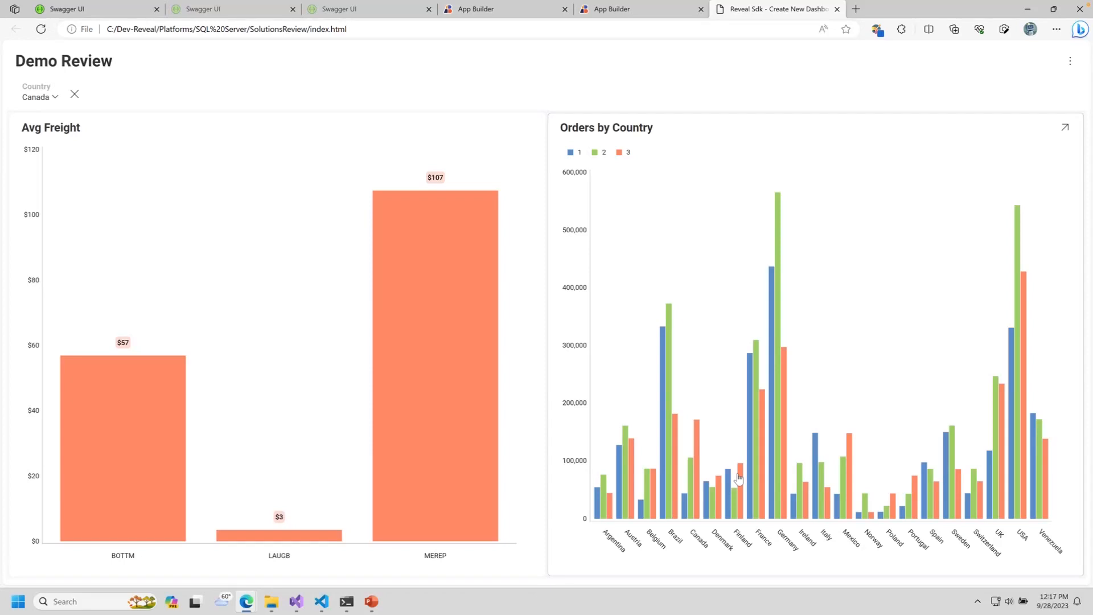
pyautogui.click(774, 482)
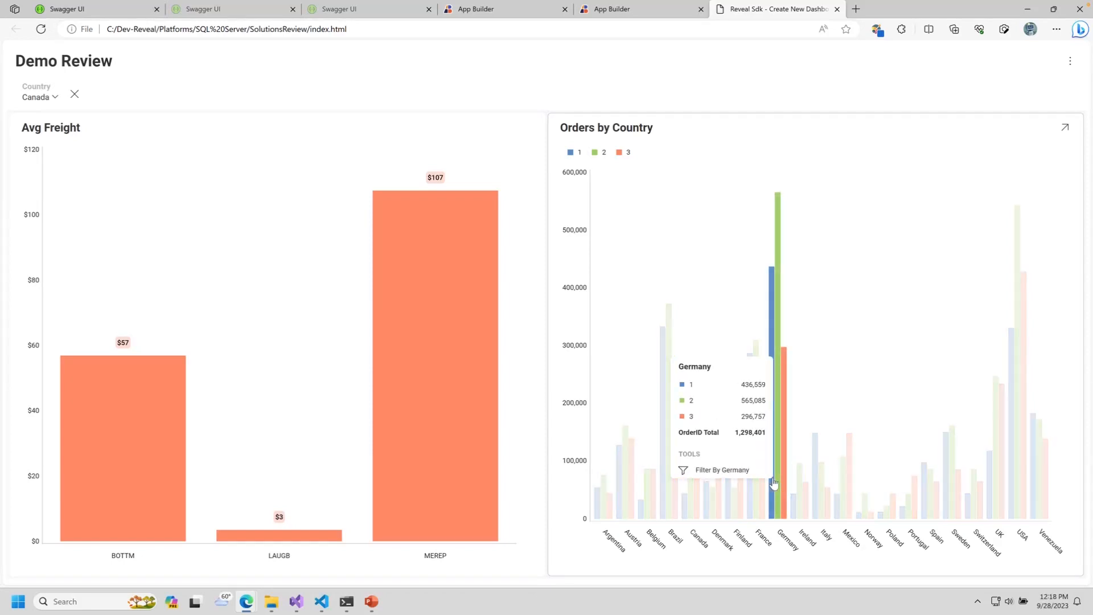
pyautogui.click(796, 481)
pyautogui.click(794, 466)
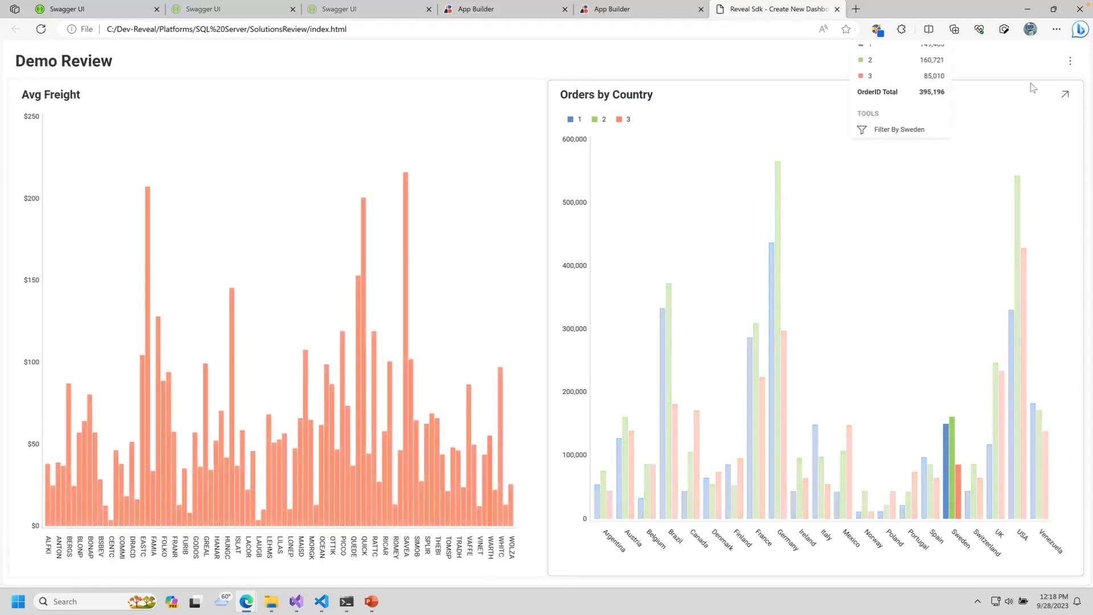
pyautogui.click(1069, 61)
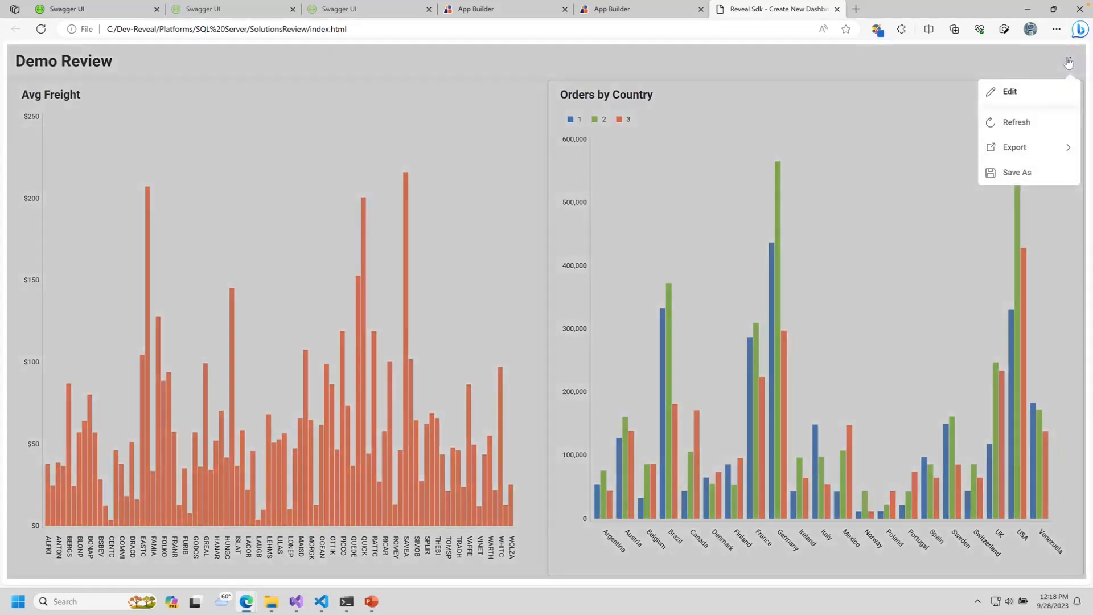
# Step: Duplicate the Orders by Country chart and open the copy for editing
pyautogui.click(1029, 90)
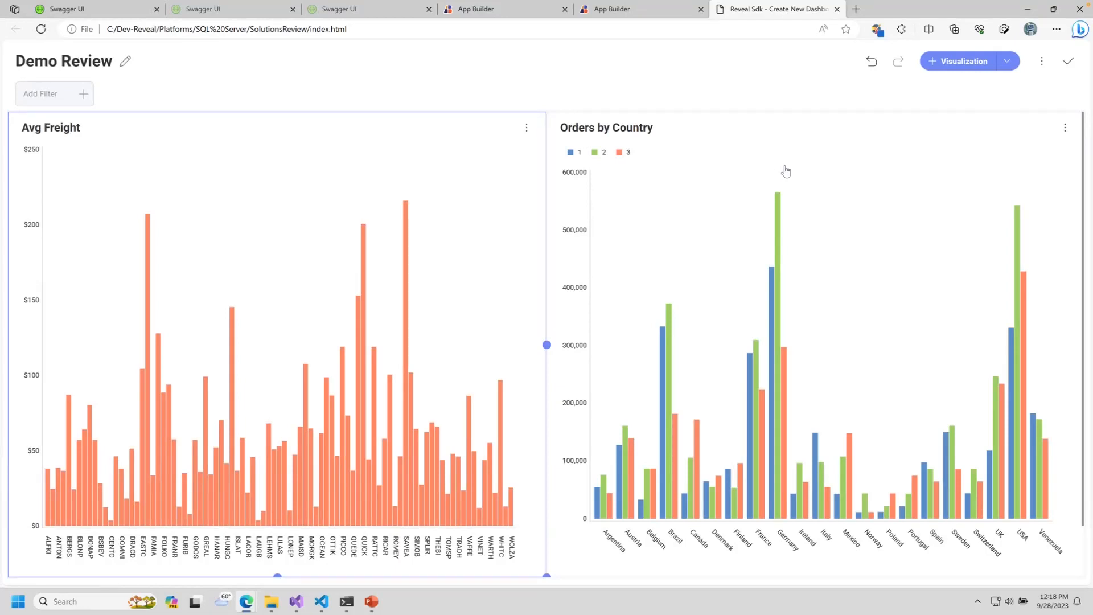
pyautogui.click(1065, 129)
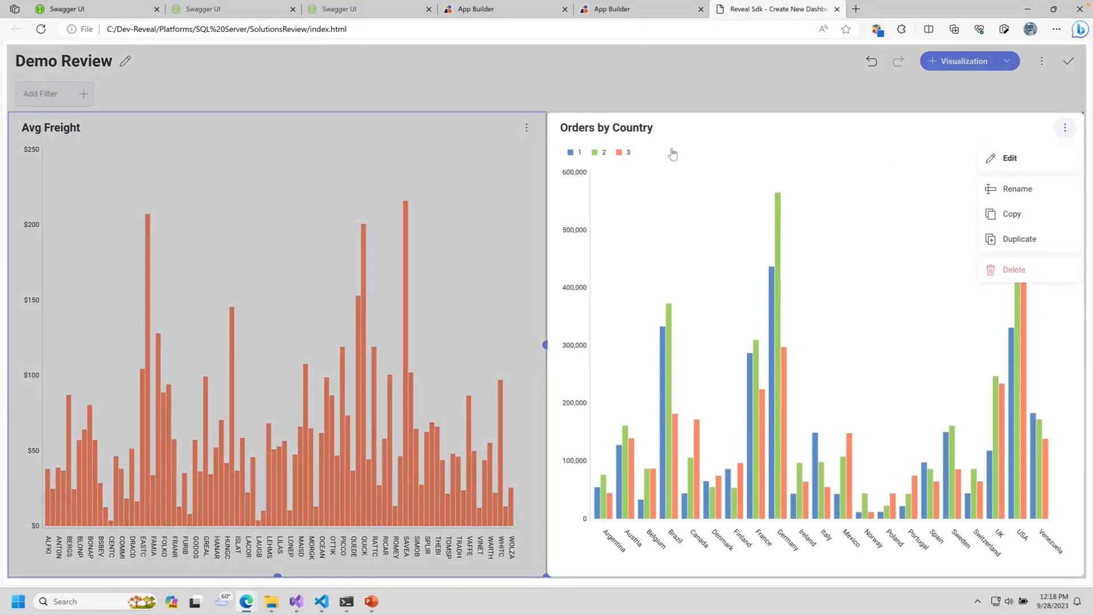
pyautogui.click(1007, 239)
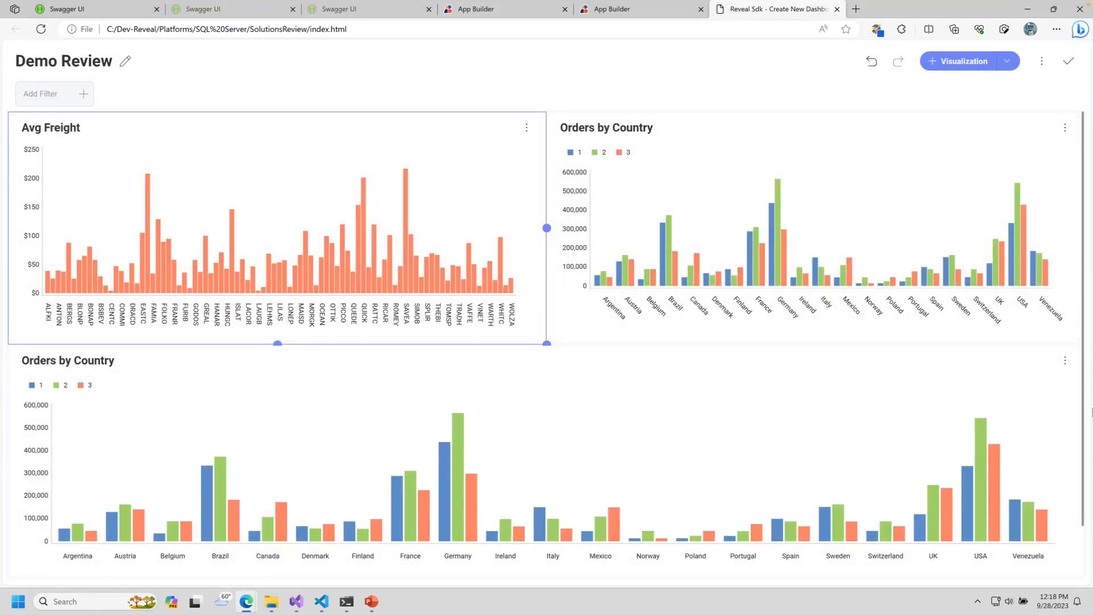
pyautogui.click(1062, 364)
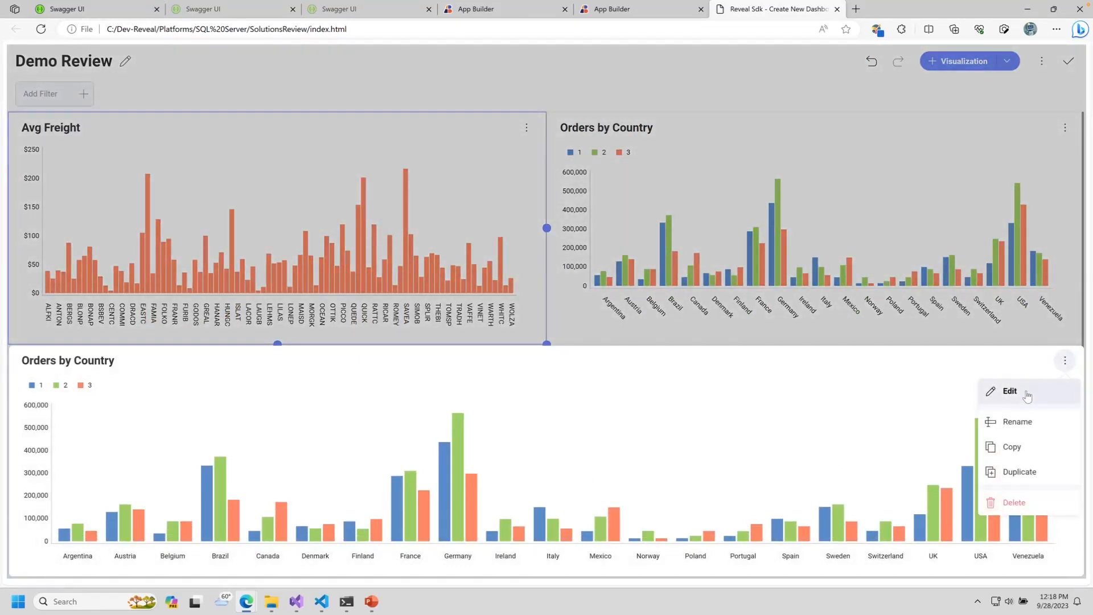
pyautogui.click(1023, 392)
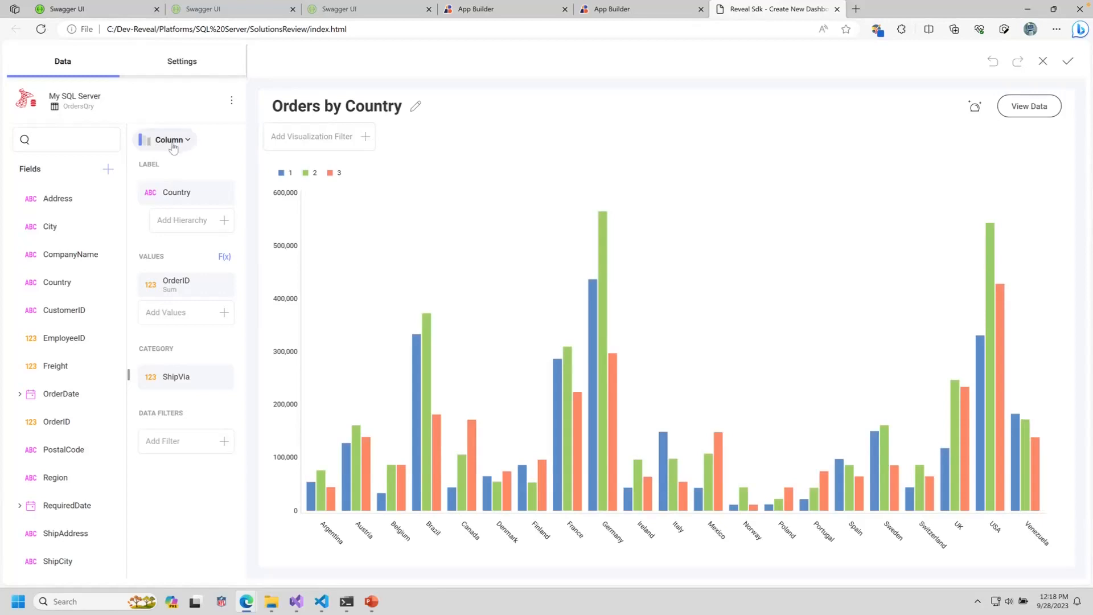
# Step: Turn the copy into a tree map with City nested under Country
pyautogui.click(171, 141)
pyautogui.scroll(-3, 412, 307)
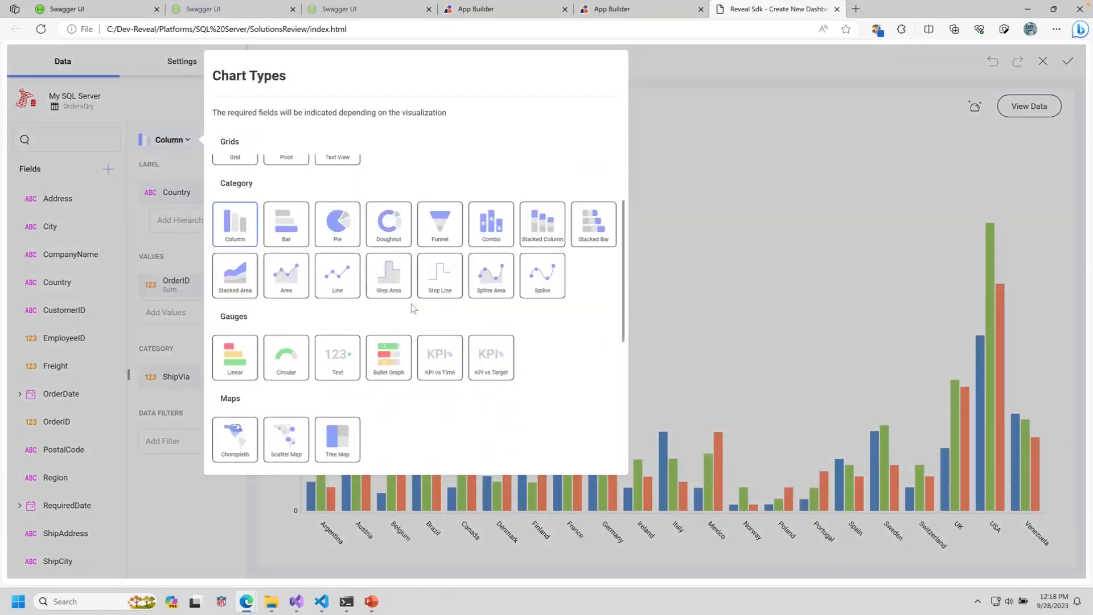
pyautogui.click(338, 432)
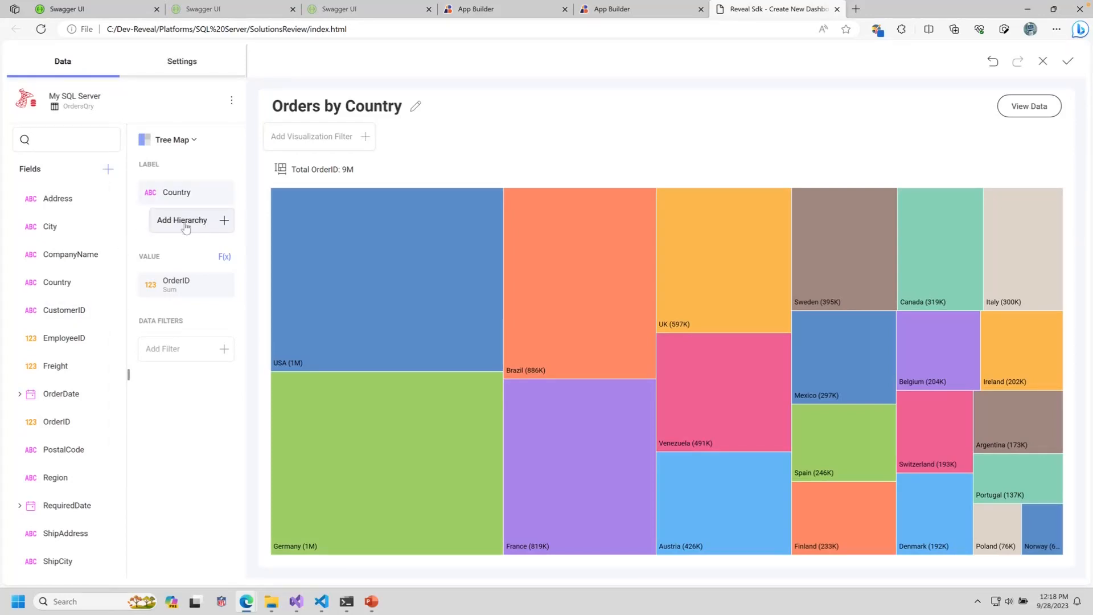
pyautogui.moveTo(90, 241)
pyautogui.moveTo(48, 230)
pyautogui.moveTo(48, 231); pyautogui.dragTo(177, 222)
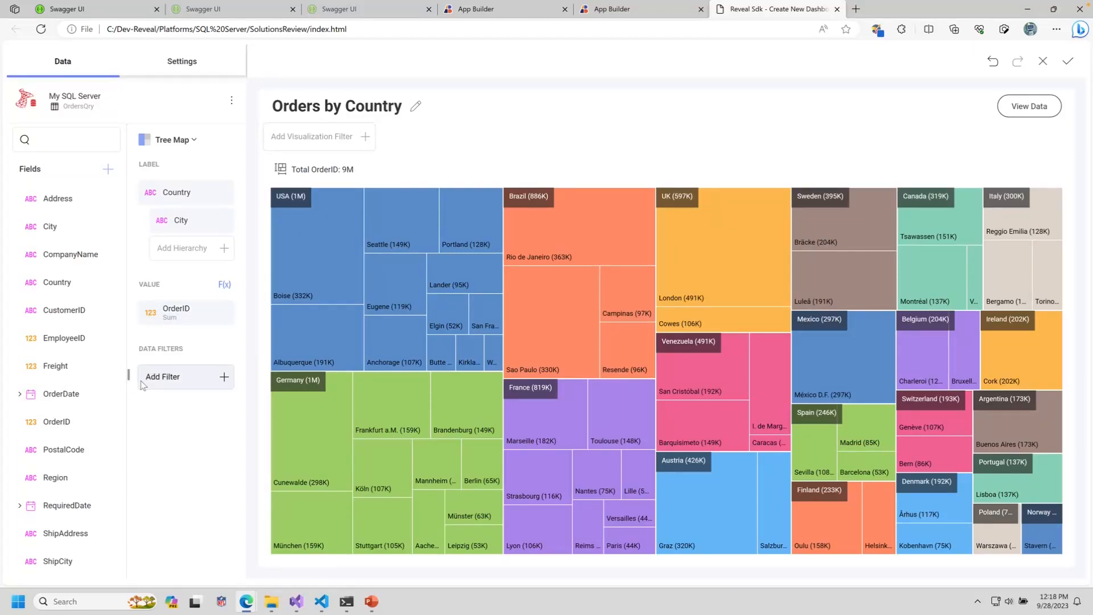
# Step: Drill into USA's cities and back up, then add the tree map to the dashboard
pyautogui.click(343, 240)
pyautogui.click(377, 202)
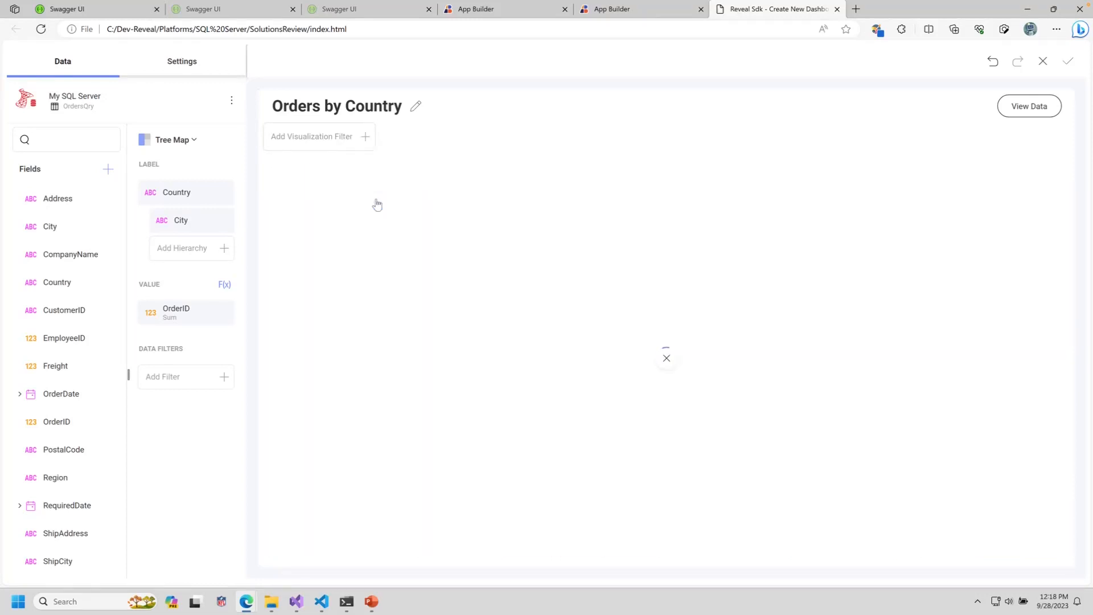
pyautogui.click(370, 240)
pyautogui.click(399, 201)
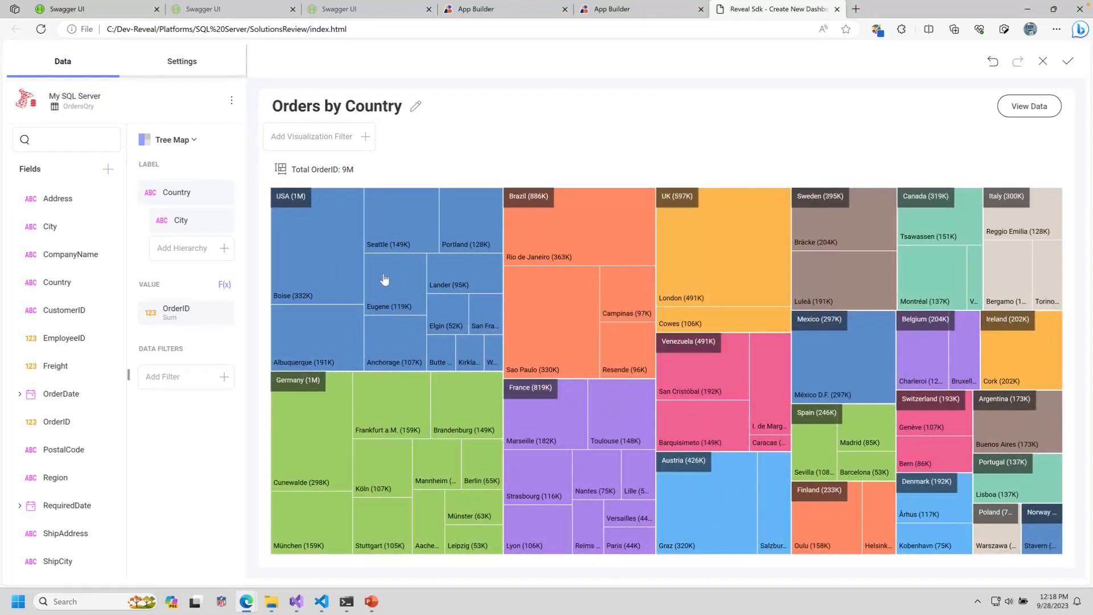
pyautogui.click(1068, 61)
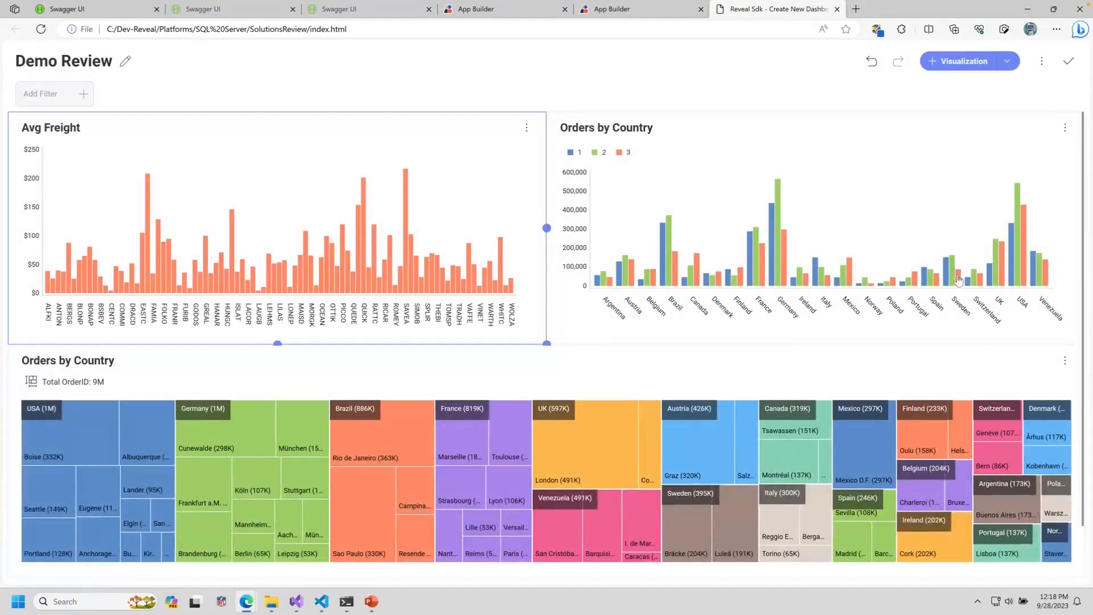
# Step: Exit edit mode, filter the dashboard to a single customer, then minimize the dashboard window
pyautogui.click(1069, 61)
pyautogui.moveTo(818, 219)
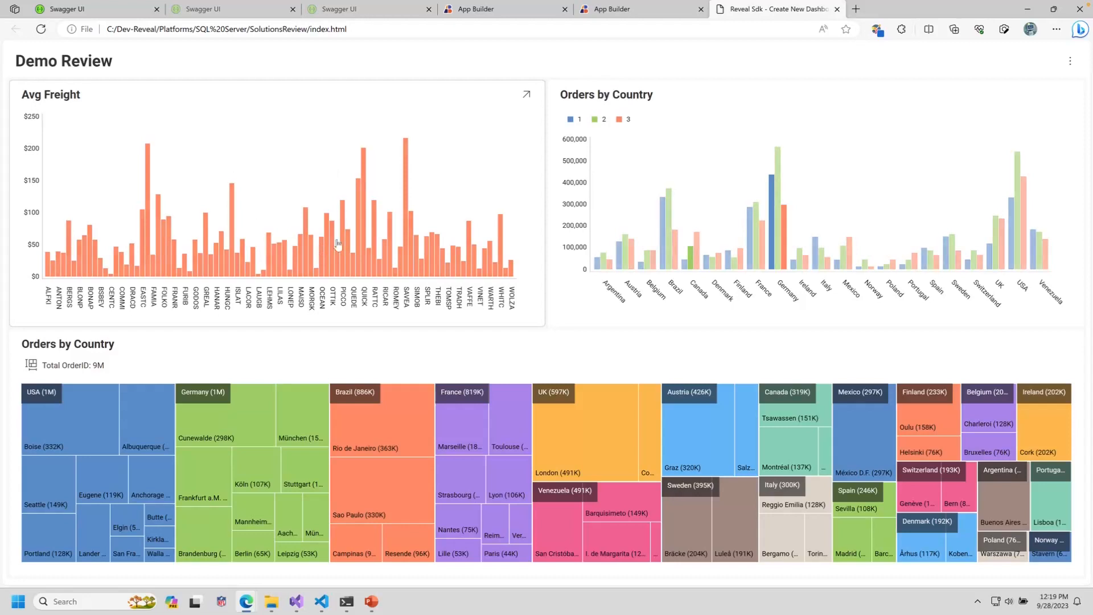
pyautogui.moveTo(365, 245)
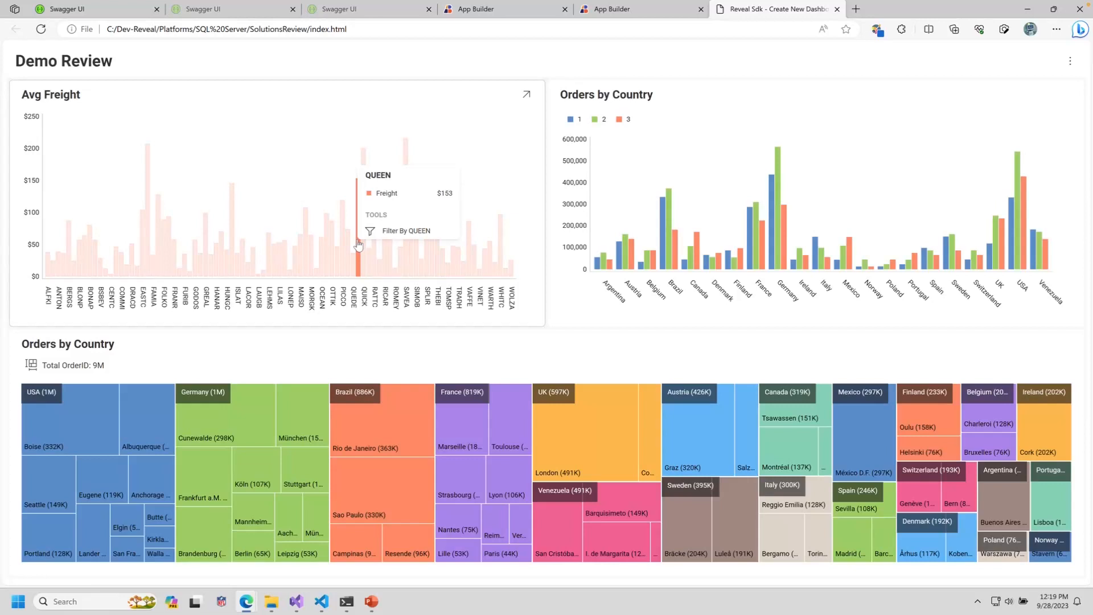
pyautogui.click(369, 231)
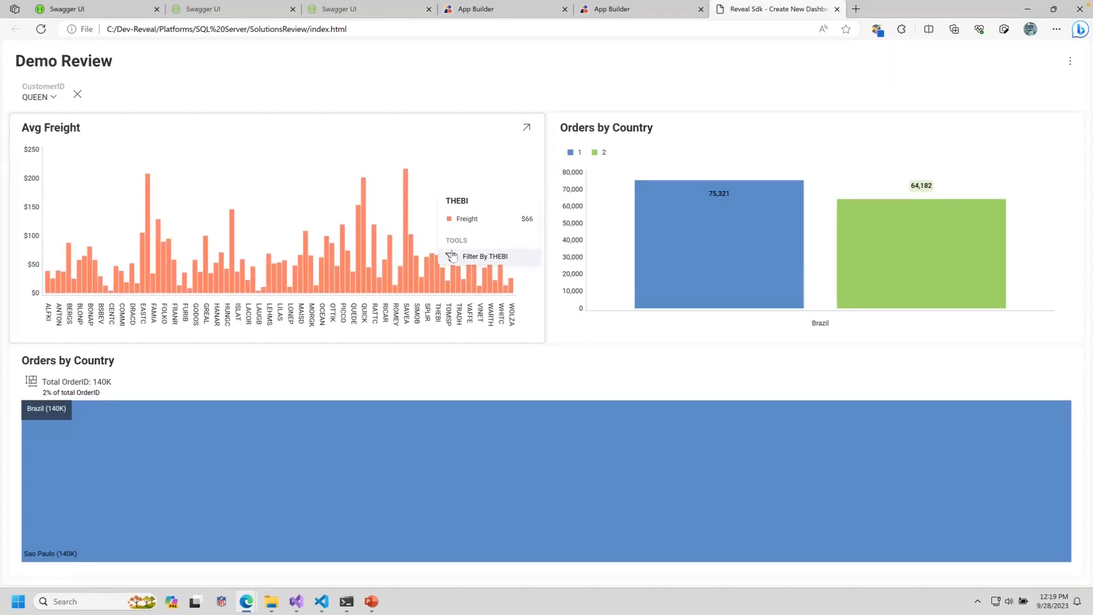
pyautogui.click(1026, 10)
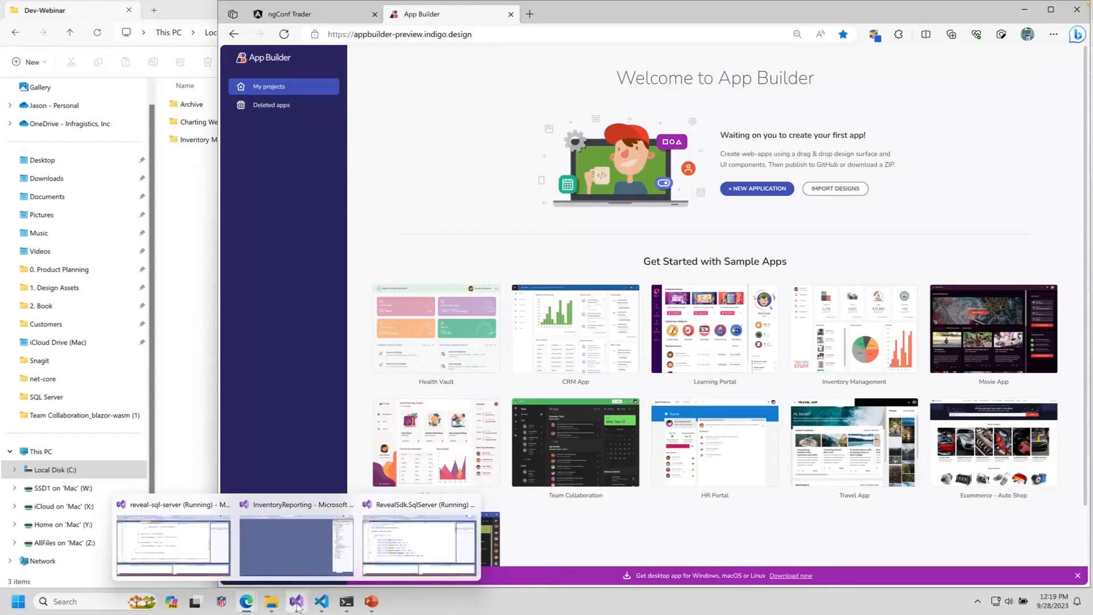
# Step: Review the TenMostExpensiveProducts block, which maps to the 'Ten Most Expensive Products' procedure
pyautogui.click(164, 535)
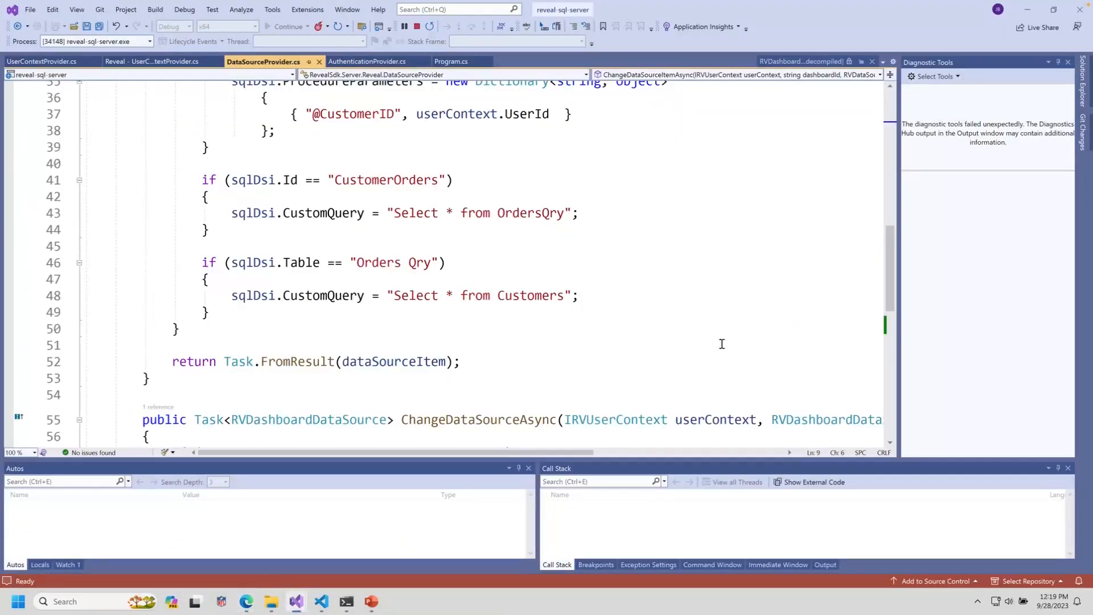
pyautogui.moveTo(890, 276); pyautogui.dragTo(896, 141)
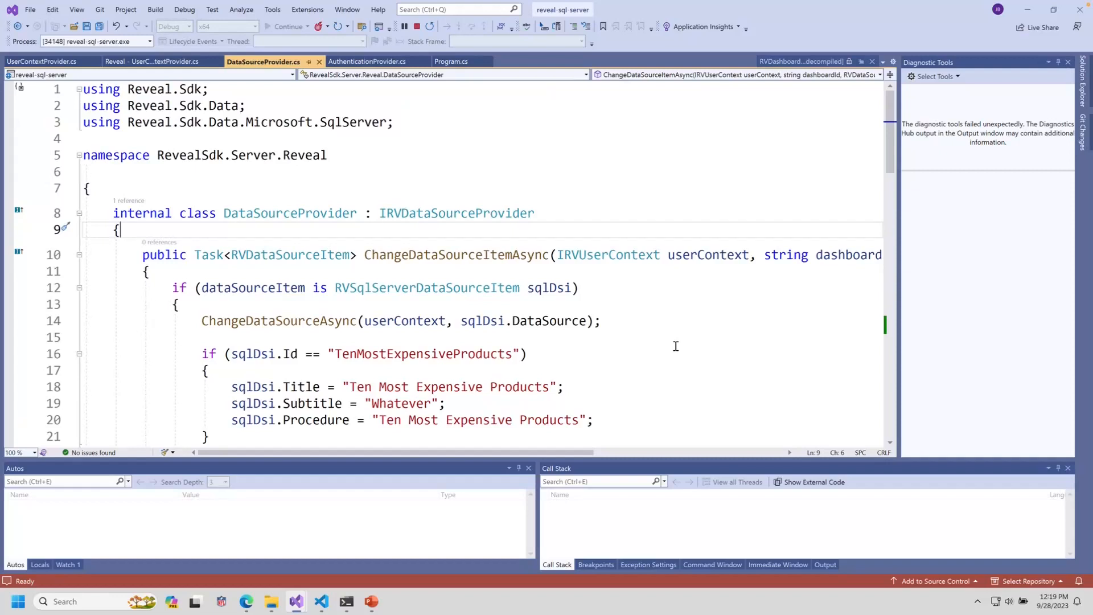
pyautogui.scroll(-1, 665, 402)
pyautogui.scroll(-1, 664, 400)
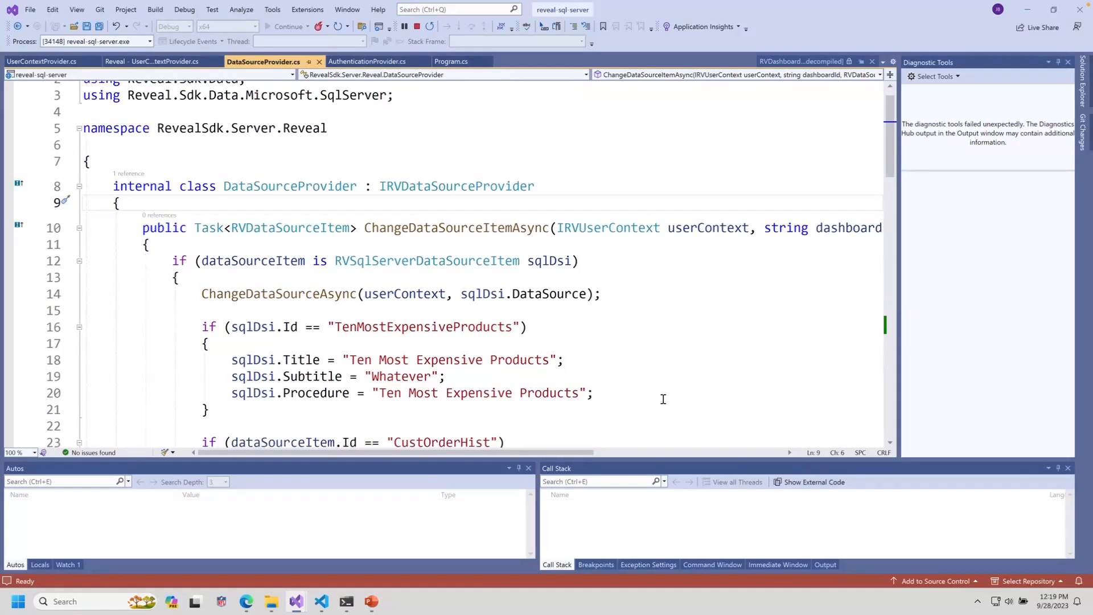
pyautogui.moveTo(210, 378); pyautogui.dragTo(40, 296)
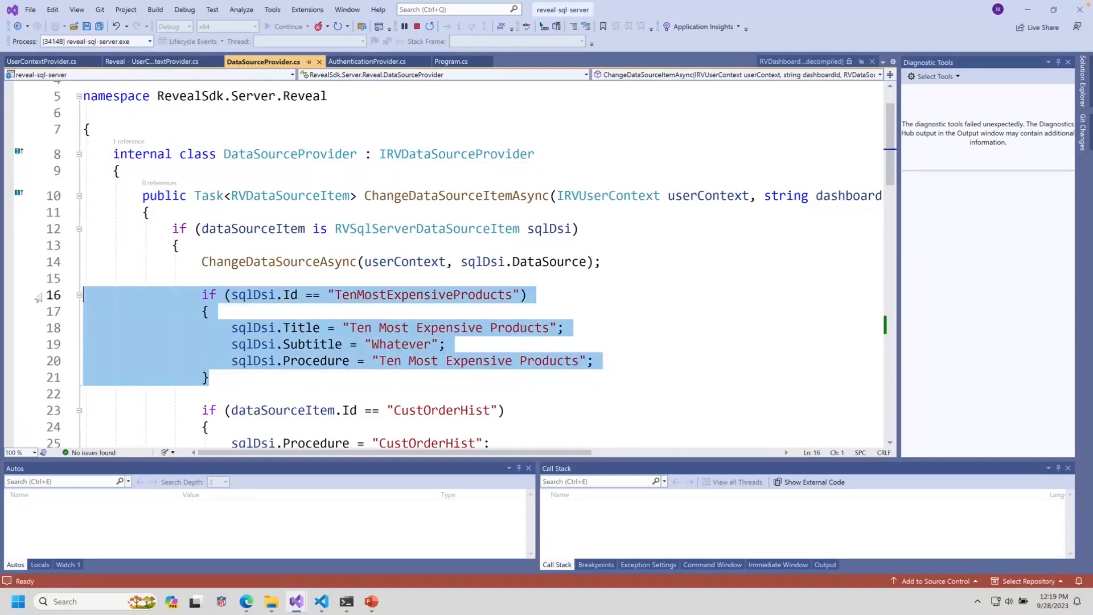
pyautogui.click(423, 292)
pyautogui.doubleClick(423, 292)
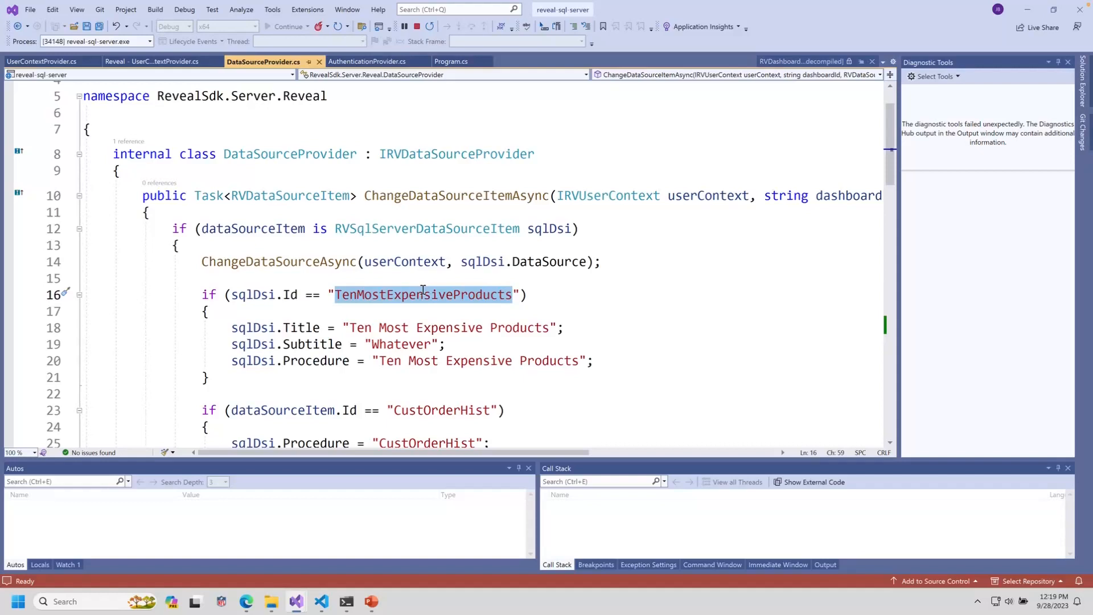
pyautogui.moveTo(261, 379); pyautogui.dragTo(78, 293)
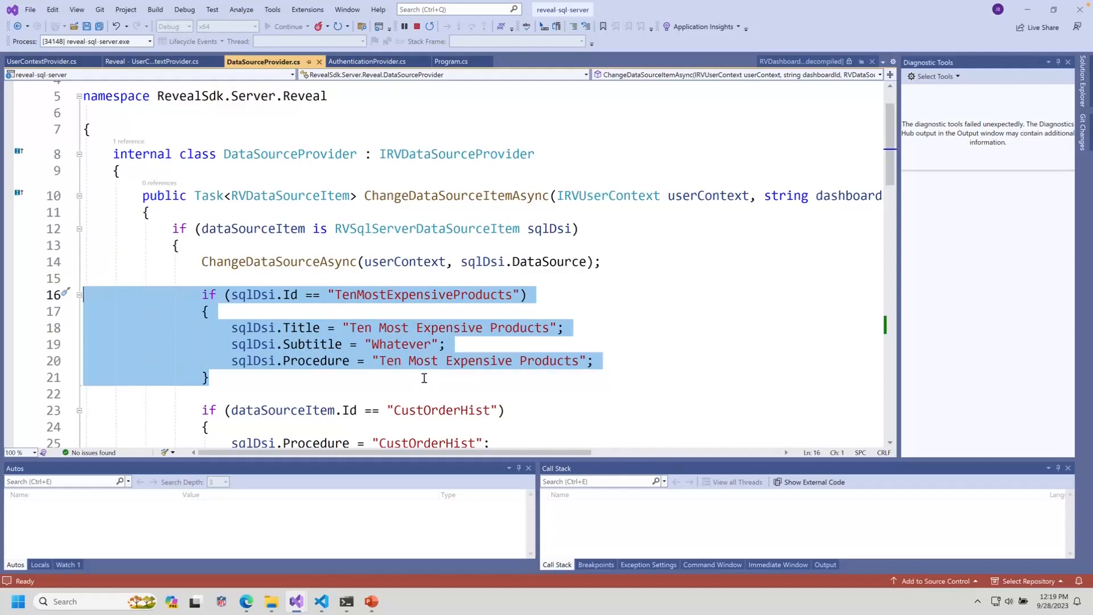
pyautogui.click(379, 361)
pyautogui.moveTo(378, 361); pyautogui.dragTo(578, 364)
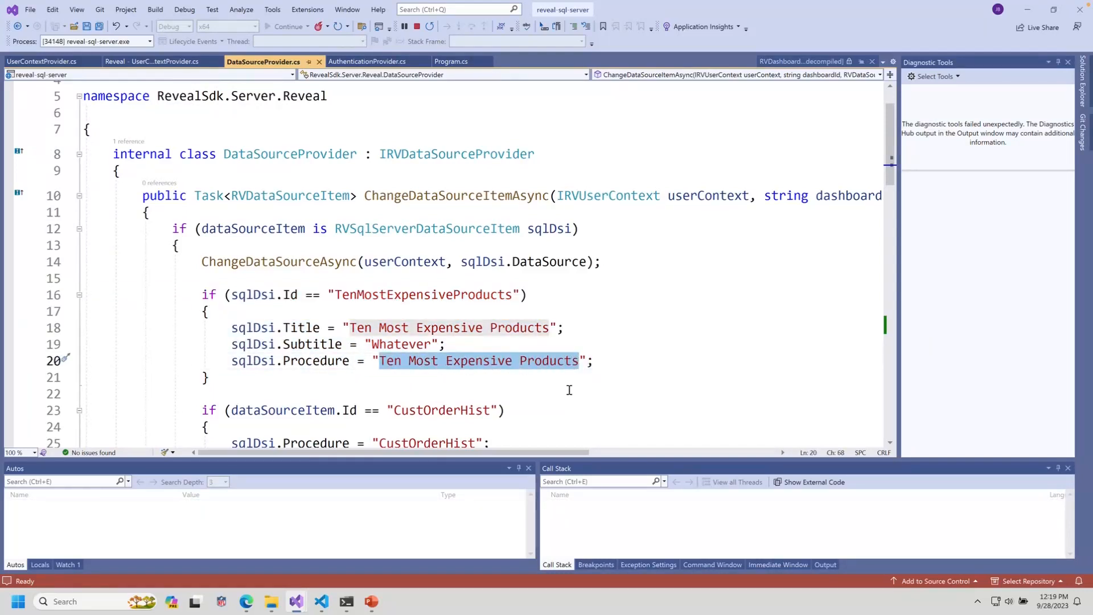
# Step: Review the CustOrderHist block, whose ProcedureParameters pass userContext.UserId as the customer ID
pyautogui.scroll(-3, 569, 387)
pyautogui.doubleClick(441, 271)
pyautogui.click(296, 370)
pyautogui.moveTo(296, 371); pyautogui.dragTo(86, 320)
pyautogui.moveTo(411, 353); pyautogui.dragTo(556, 353)
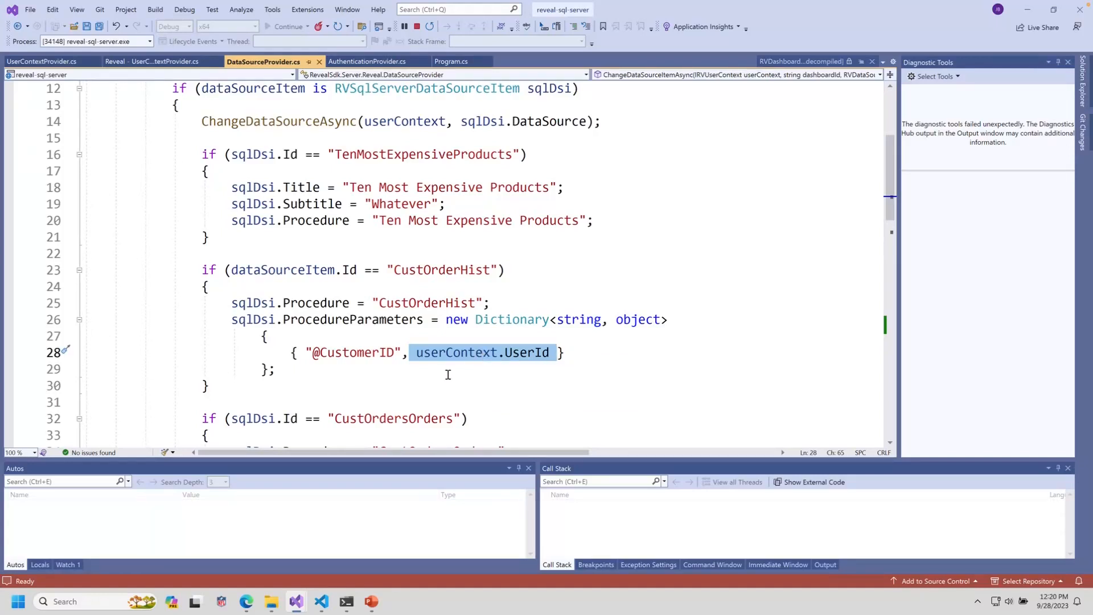
# Step: Review the CustomerOrders item's CustomQuery 'Select * from OrdersQry'
pyautogui.scroll(-3, 472, 407)
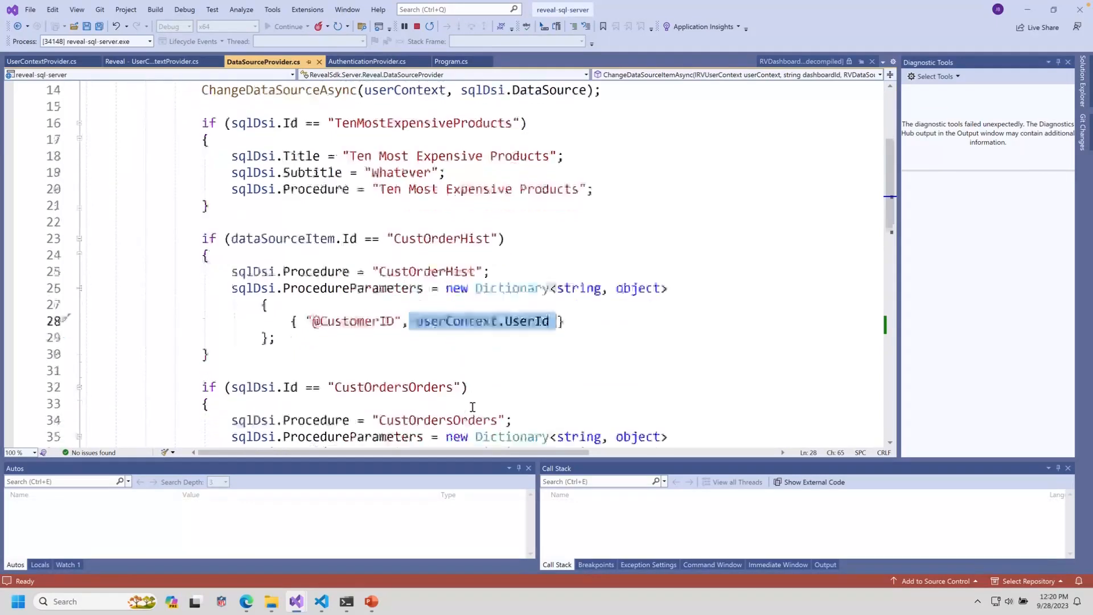
pyautogui.scroll(-3, 472, 407)
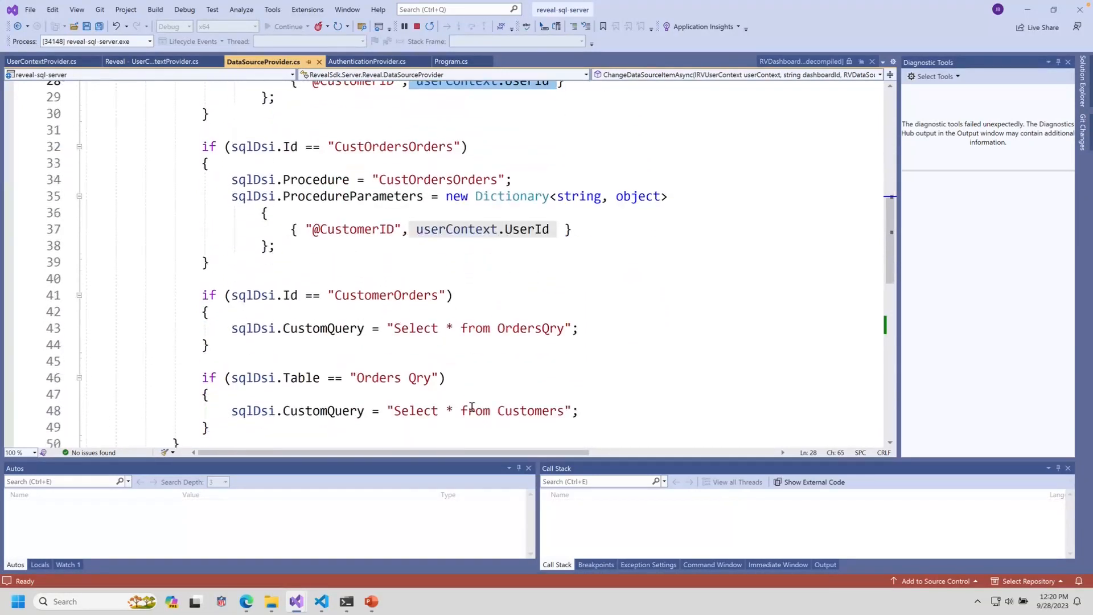
pyautogui.moveTo(388, 323); pyautogui.dragTo(571, 323)
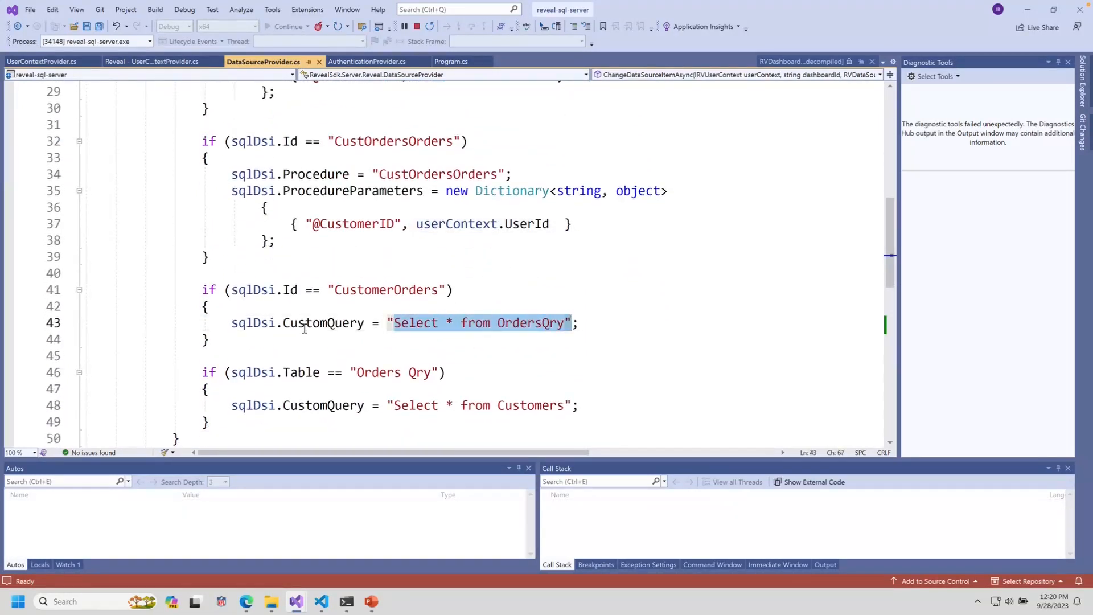
pyautogui.doubleClick(307, 322)
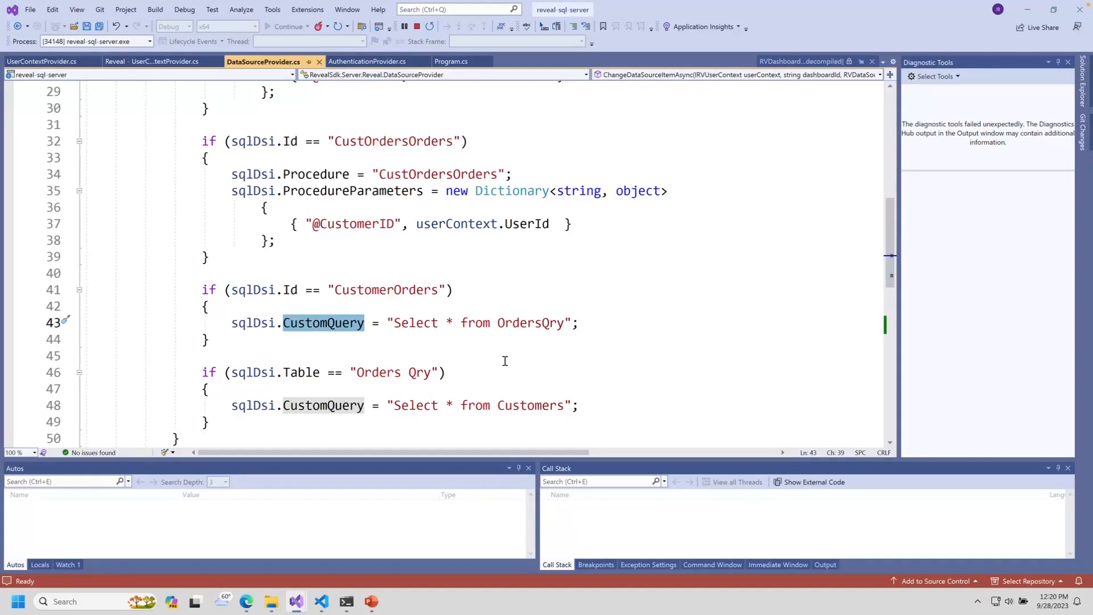
pyautogui.click(325, 602)
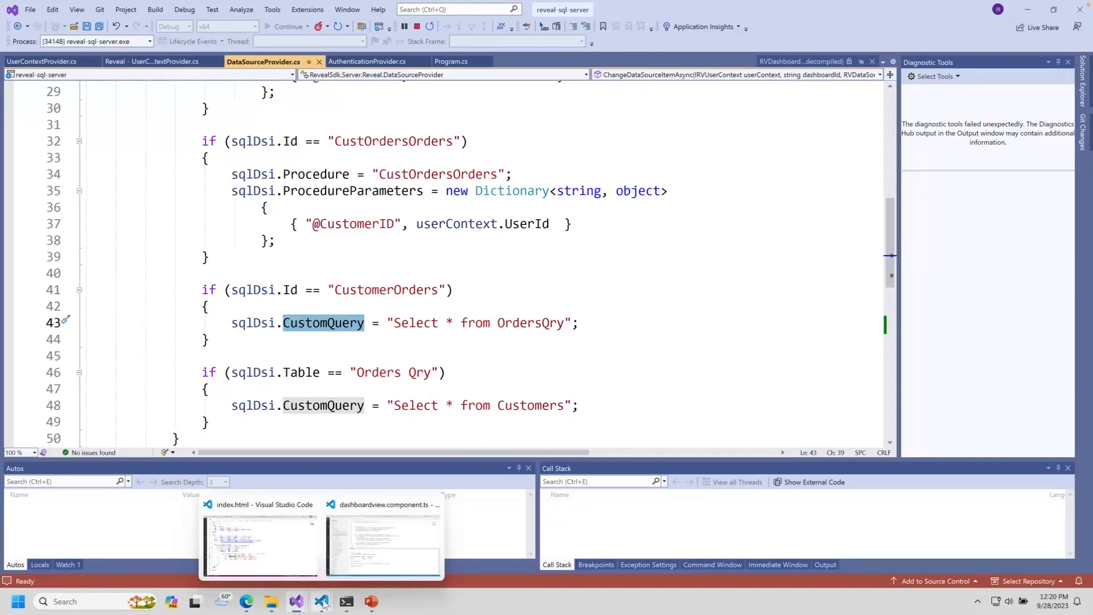
pyautogui.click(270, 542)
pyautogui.moveTo(178, 499); pyautogui.dragTo(80, 277)
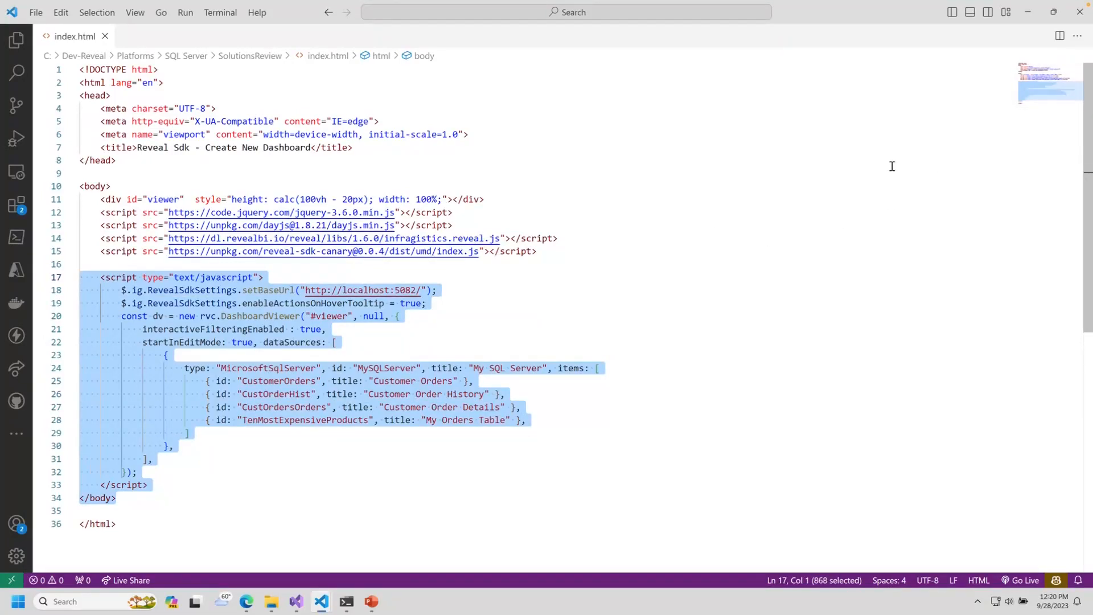
pyautogui.click(1027, 11)
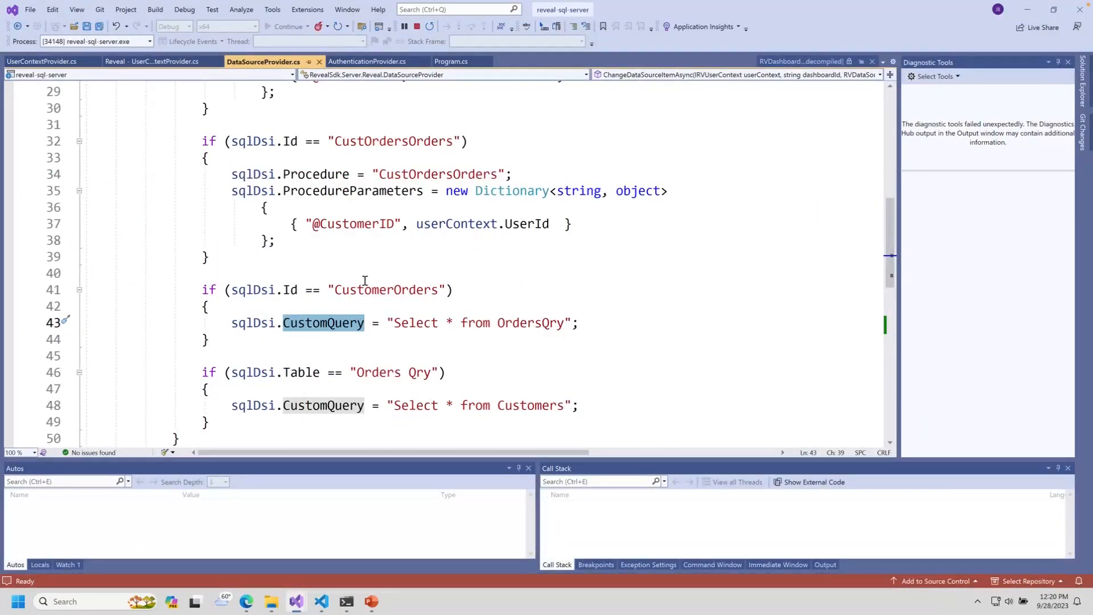
# Step: Scroll through DataSourceProvider.cs, stop the debugging session, and close Visual Studio
pyautogui.scroll(-4, 365, 281)
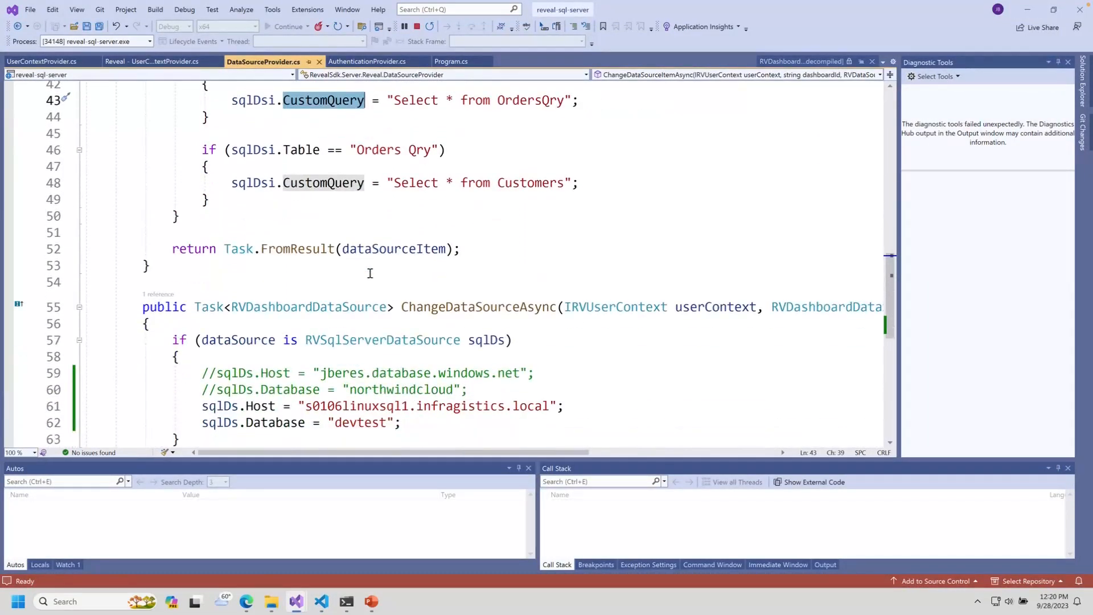
pyautogui.scroll(4, 370, 273)
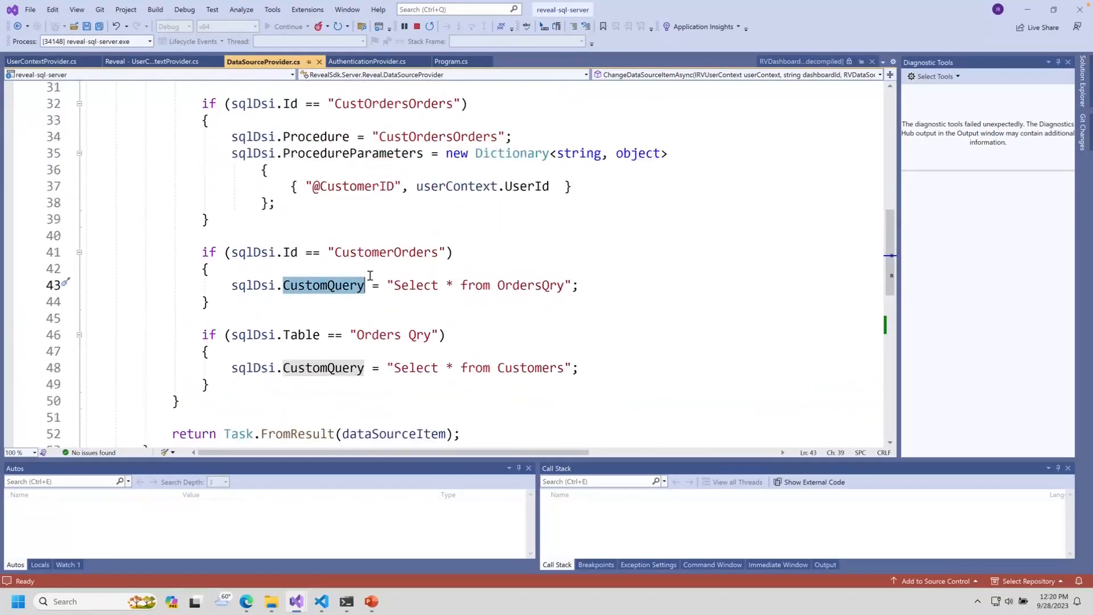
pyautogui.scroll(1, 370, 275)
pyautogui.scroll(5, 370, 276)
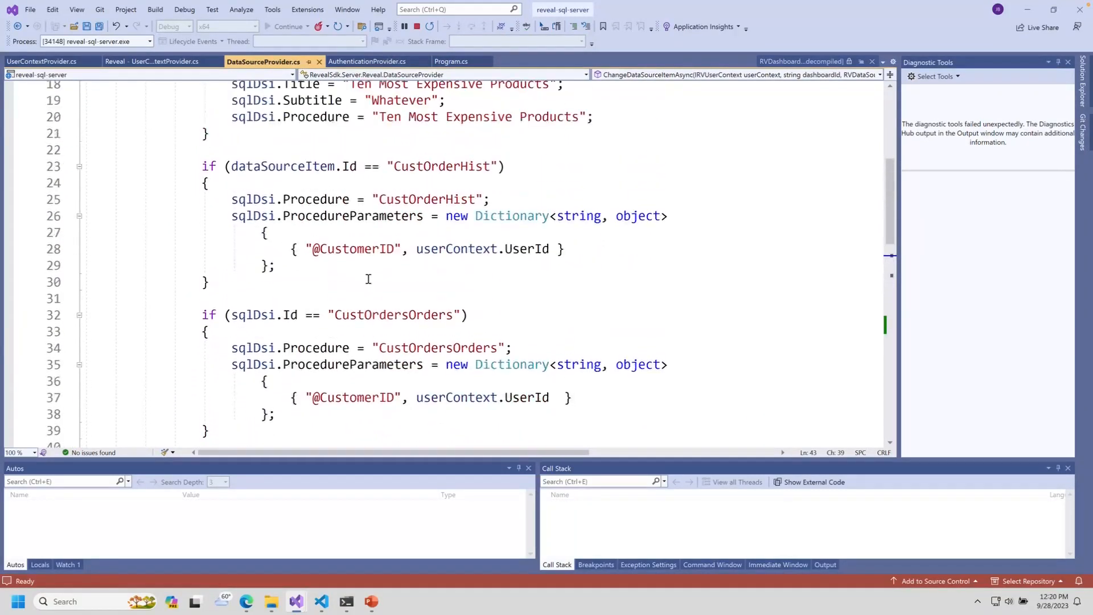
pyautogui.scroll(2, 369, 283)
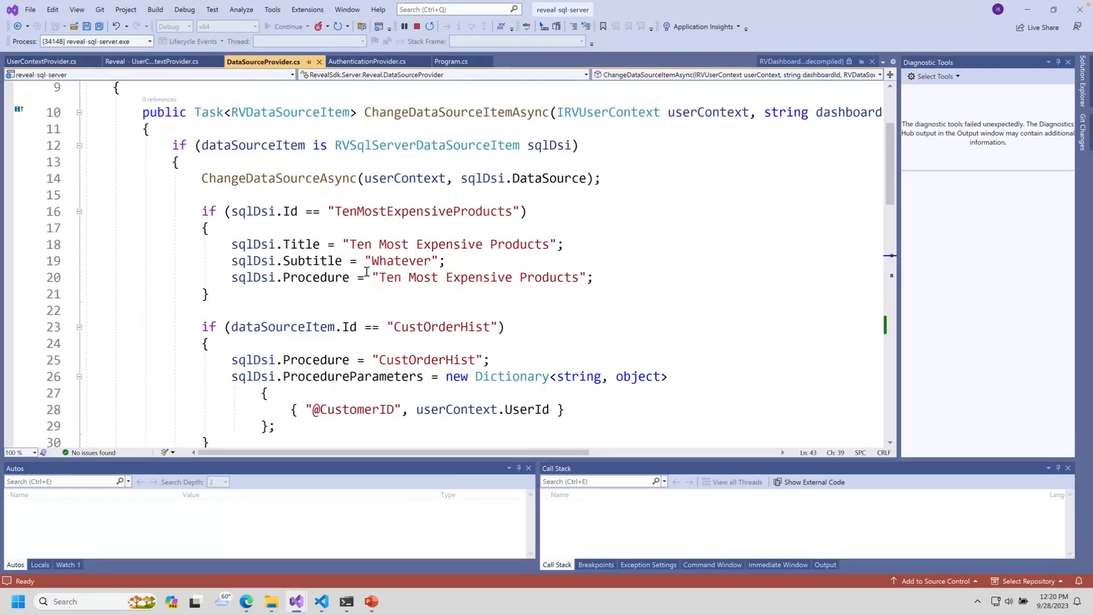
pyautogui.click(417, 27)
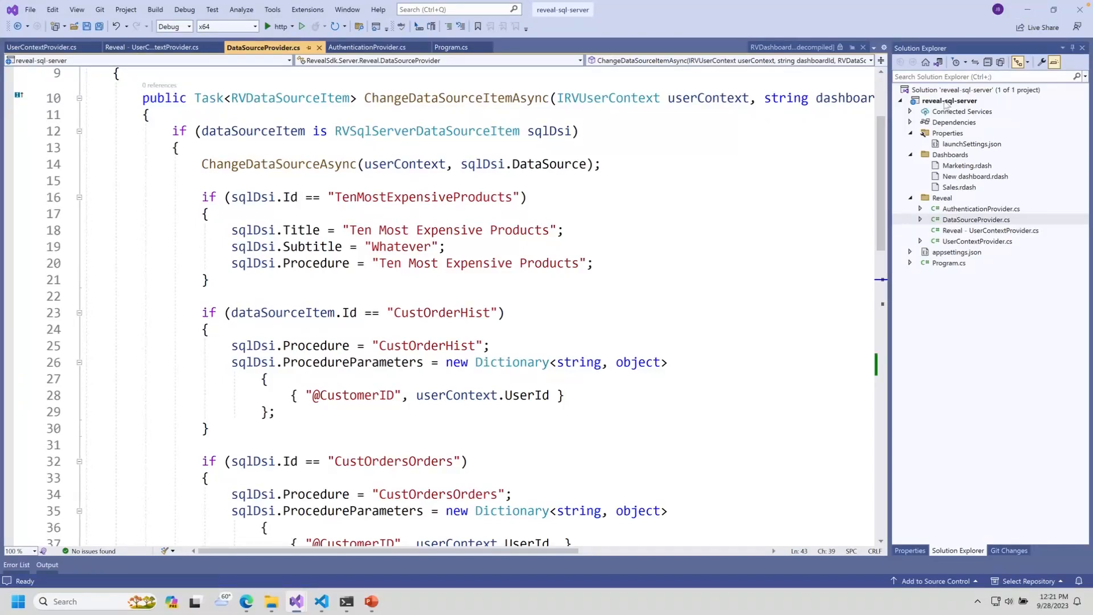
pyautogui.click(1074, 11)
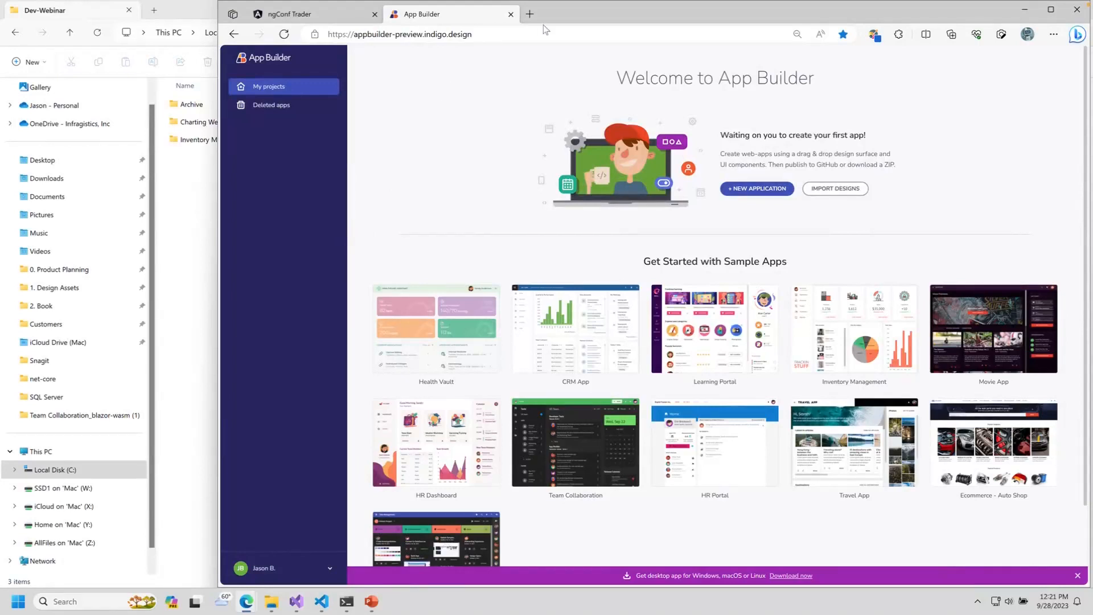
# Step: Minimize, restore and maximize the App Builder browser window, then start a new application
pyautogui.click(1024, 10)
pyautogui.moveTo(248, 606)
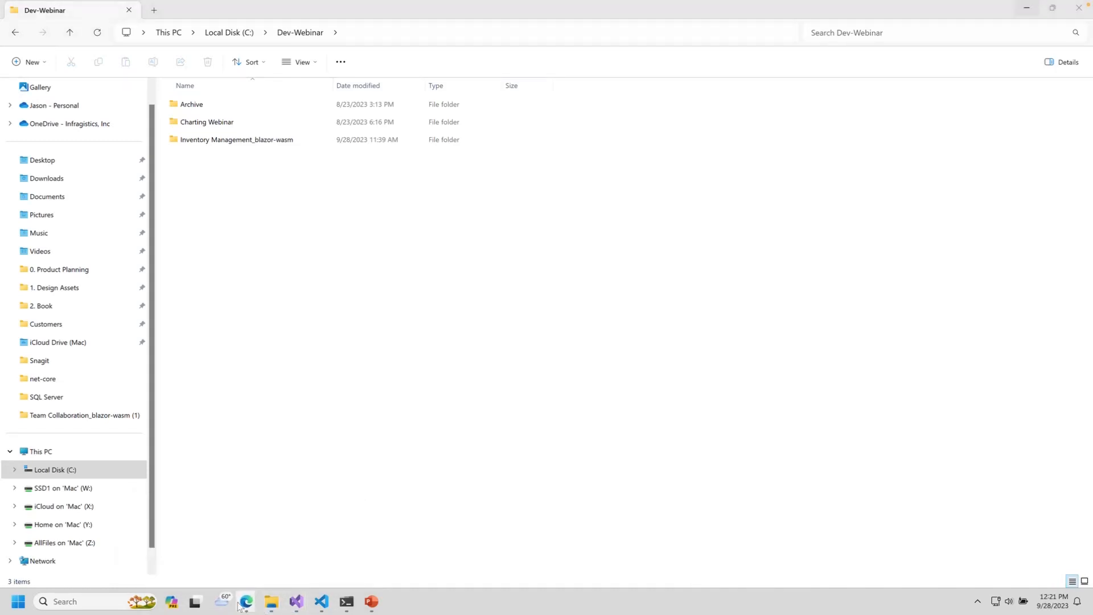
pyautogui.click(302, 549)
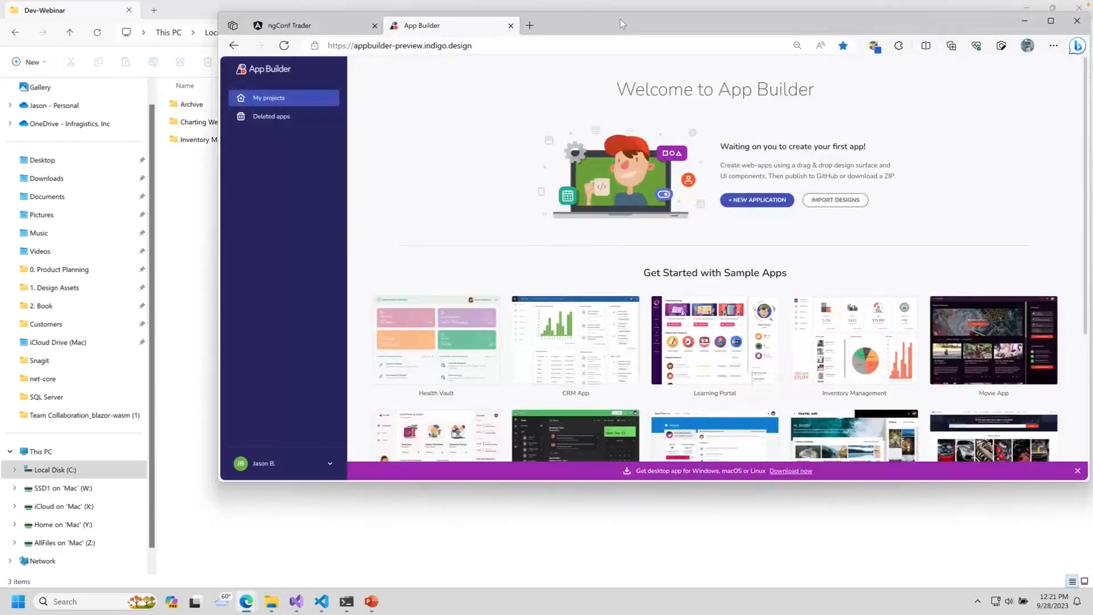
pyautogui.doubleClick(620, 19)
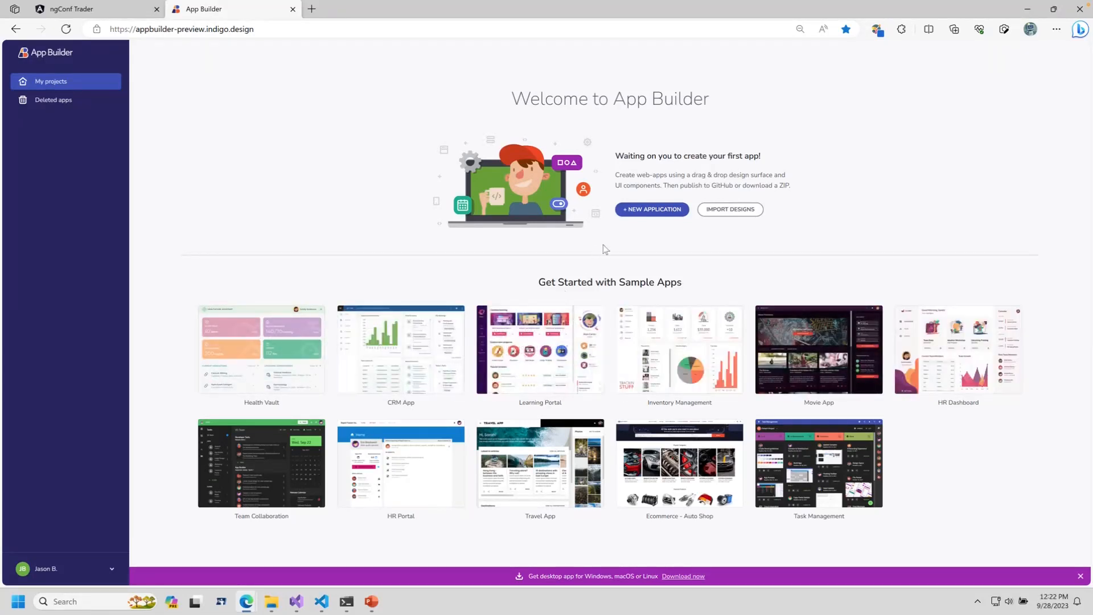
pyautogui.click(646, 211)
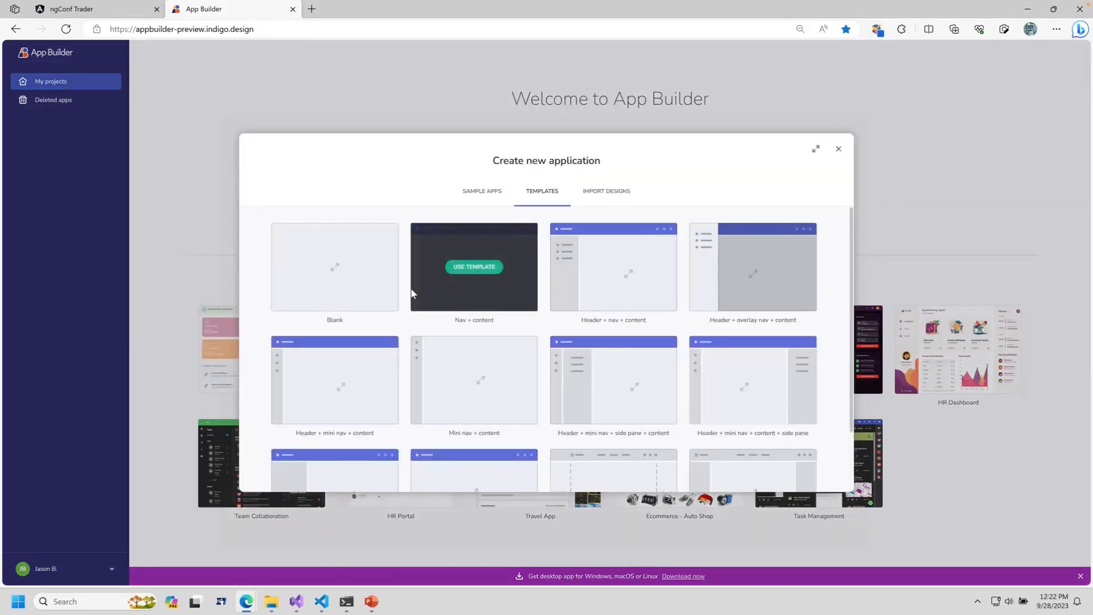
# Step: Browse the layout templates, view the Import Designs options, then close the dialog
pyautogui.scroll(-2, 836, 317)
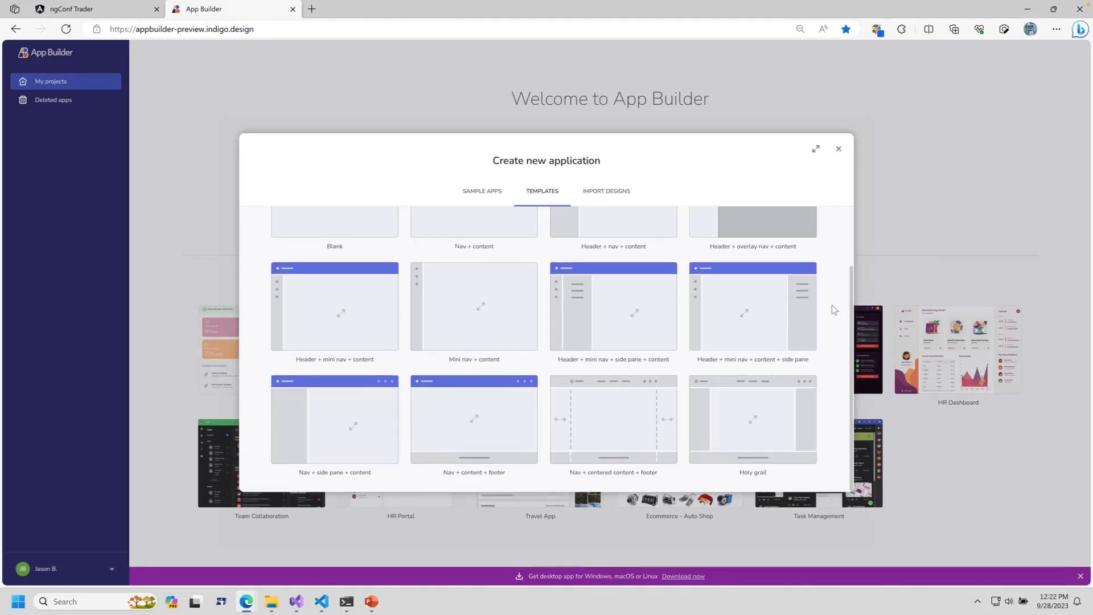
pyautogui.scroll(2, 834, 312)
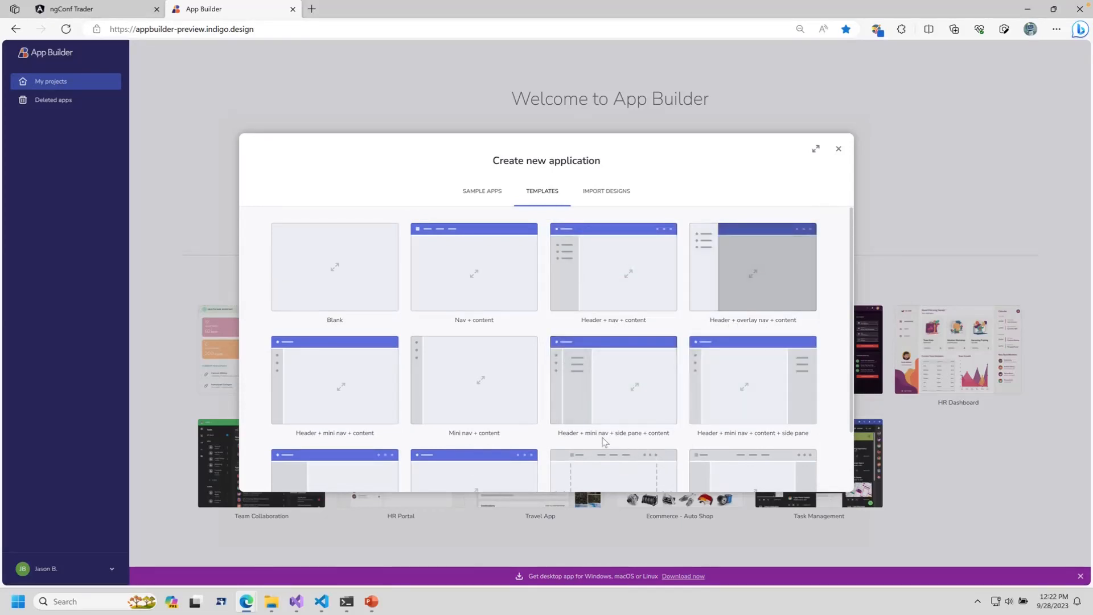
pyautogui.moveTo(619, 442)
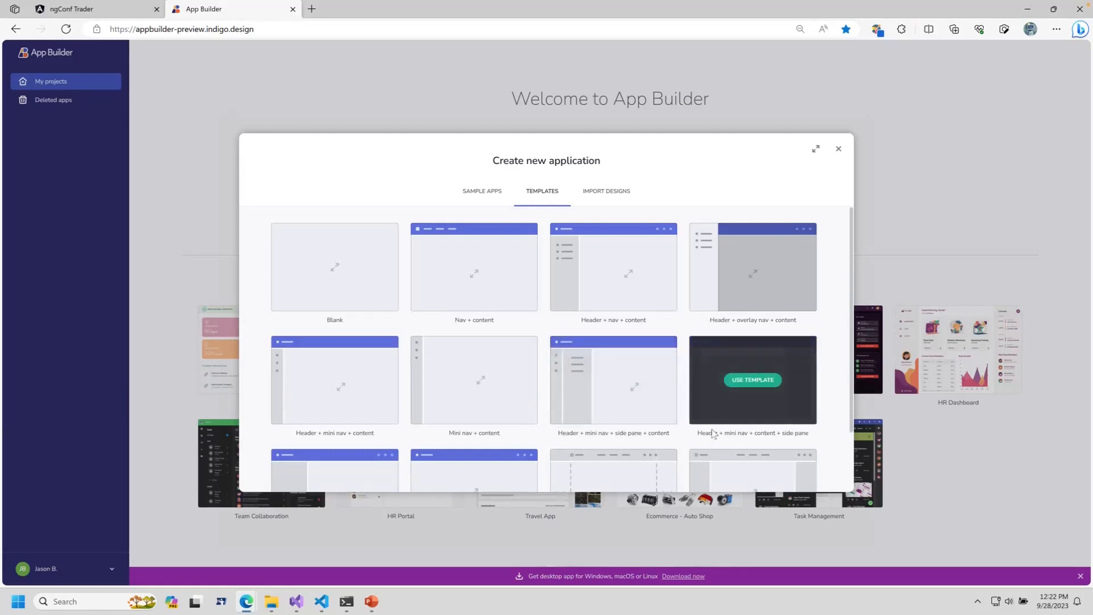
pyautogui.click(590, 191)
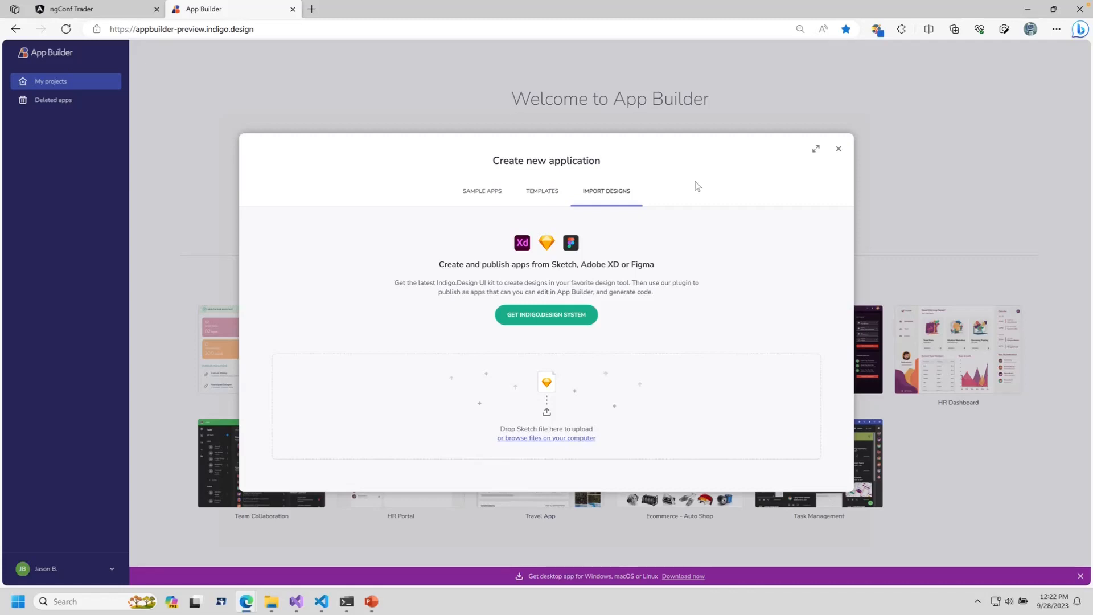
pyautogui.click(836, 150)
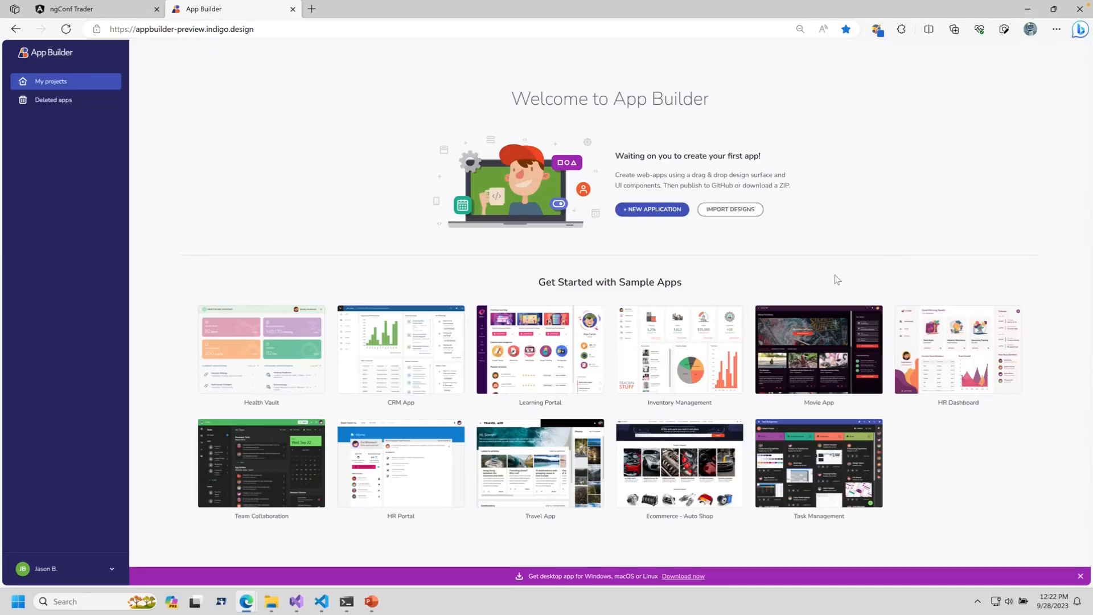
# Step: Open the Inventory Management sample app and go from Products to the Orders view
pyautogui.moveTo(706, 317)
pyautogui.click(676, 375)
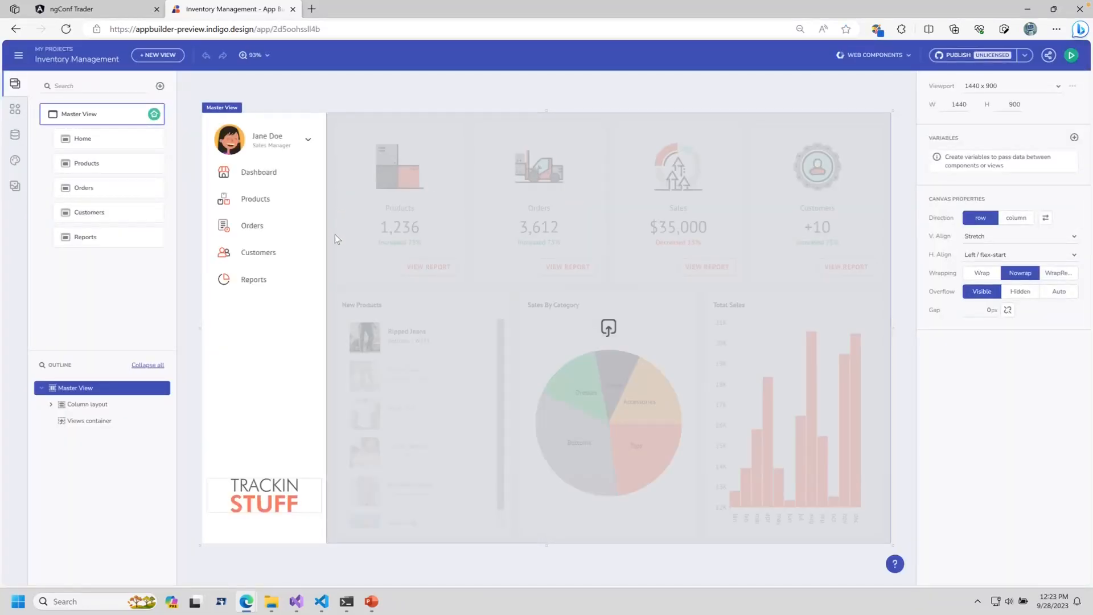
pyautogui.click(94, 165)
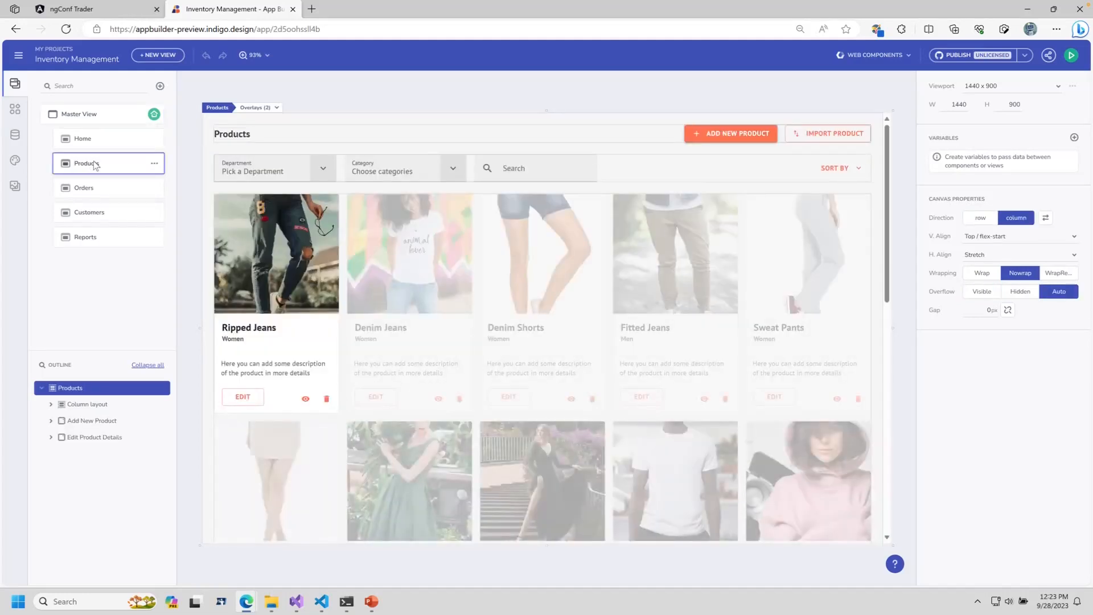
pyautogui.click(93, 197)
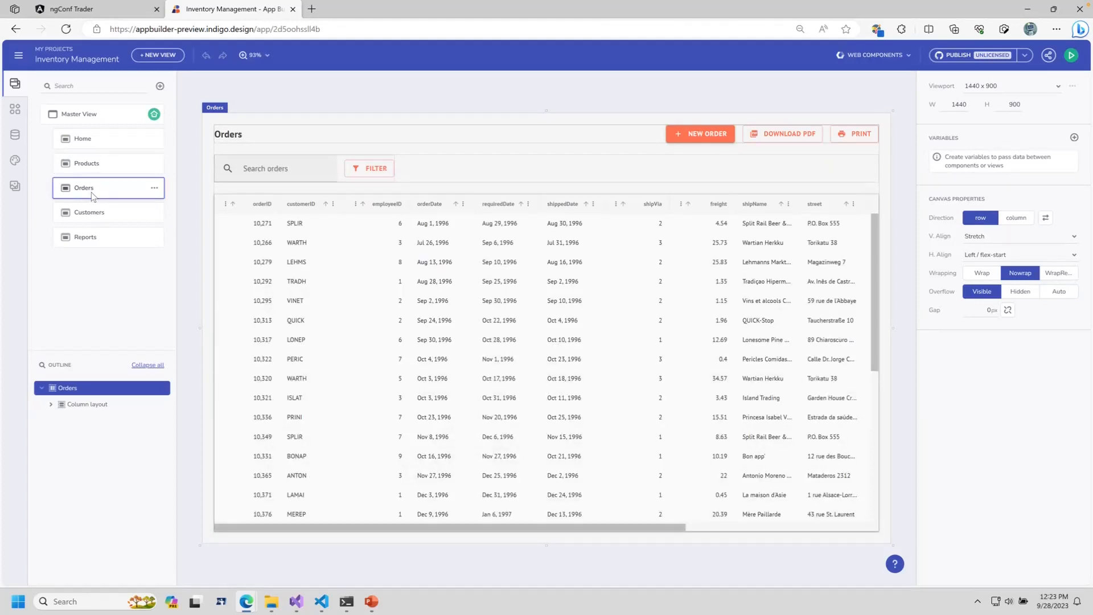
pyautogui.click(1070, 56)
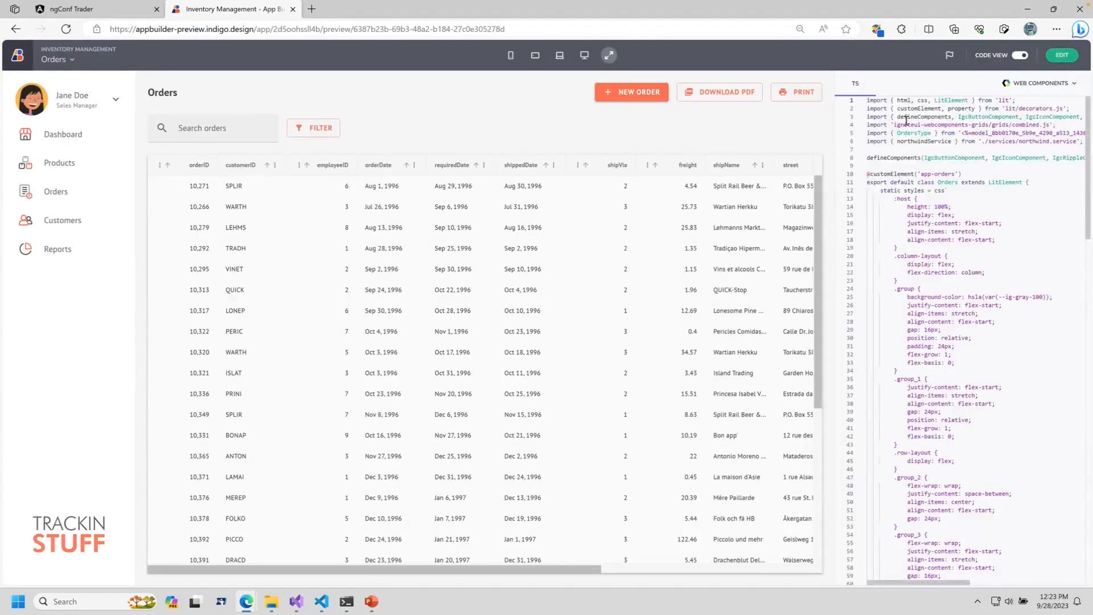
# Step: Widen the code panel and browse the generated render() template code
pyautogui.moveTo(833, 129); pyautogui.dragTo(541, 127)
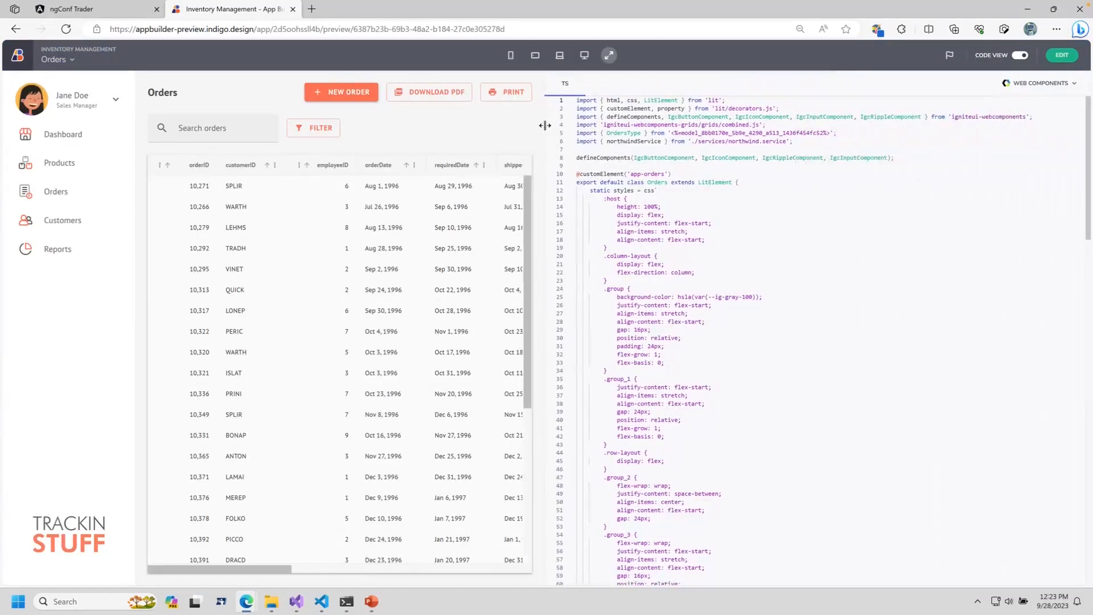
pyautogui.scroll(-10, 740, 234)
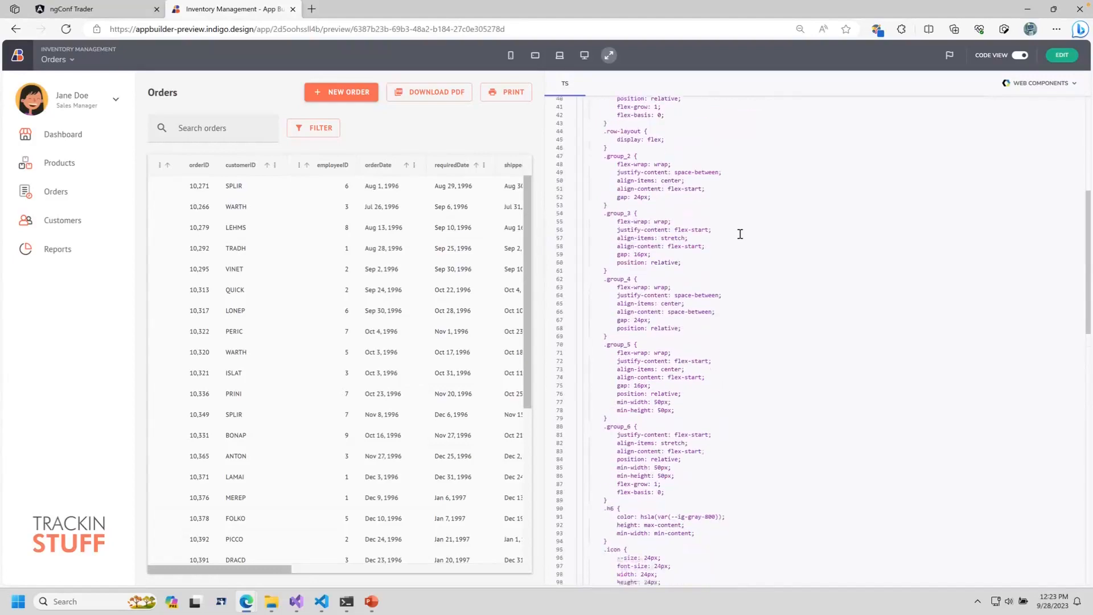
pyautogui.scroll(-9, 740, 234)
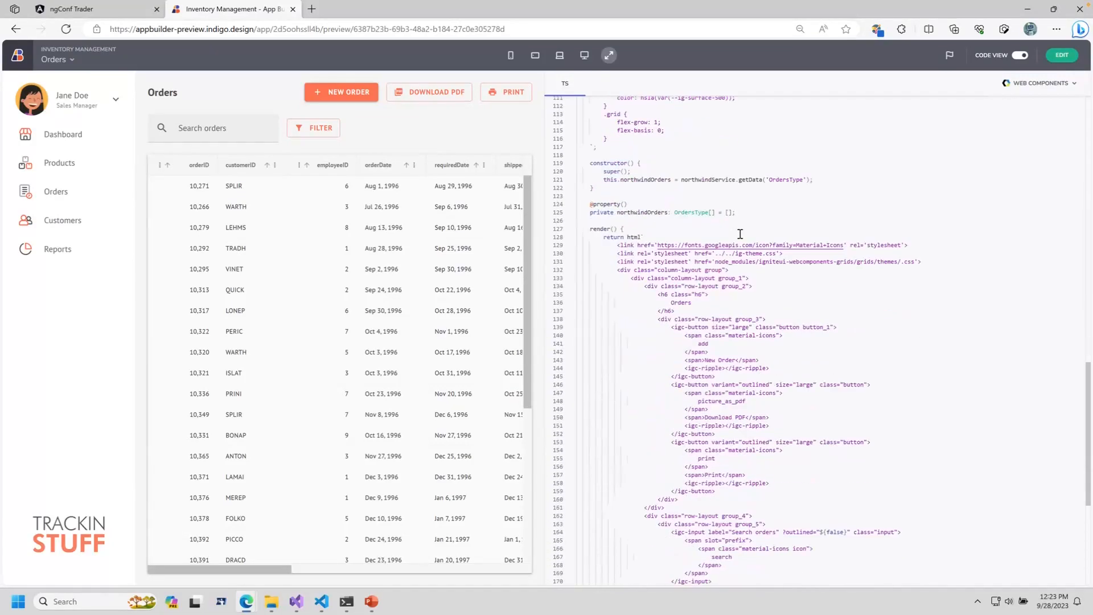
pyautogui.scroll(-6, 740, 234)
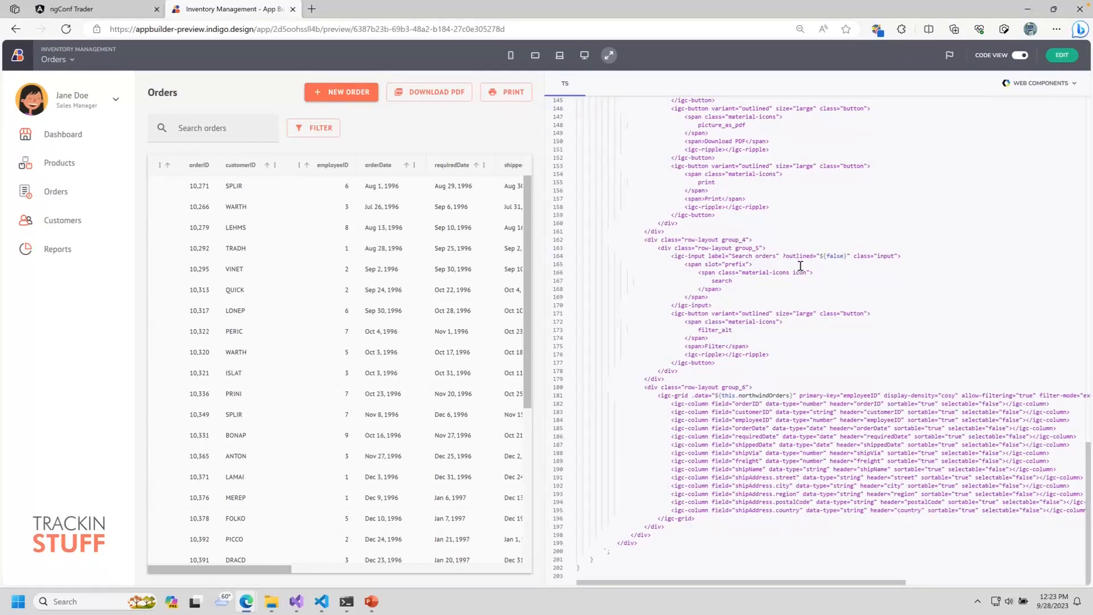
pyautogui.scroll(5, 804, 278)
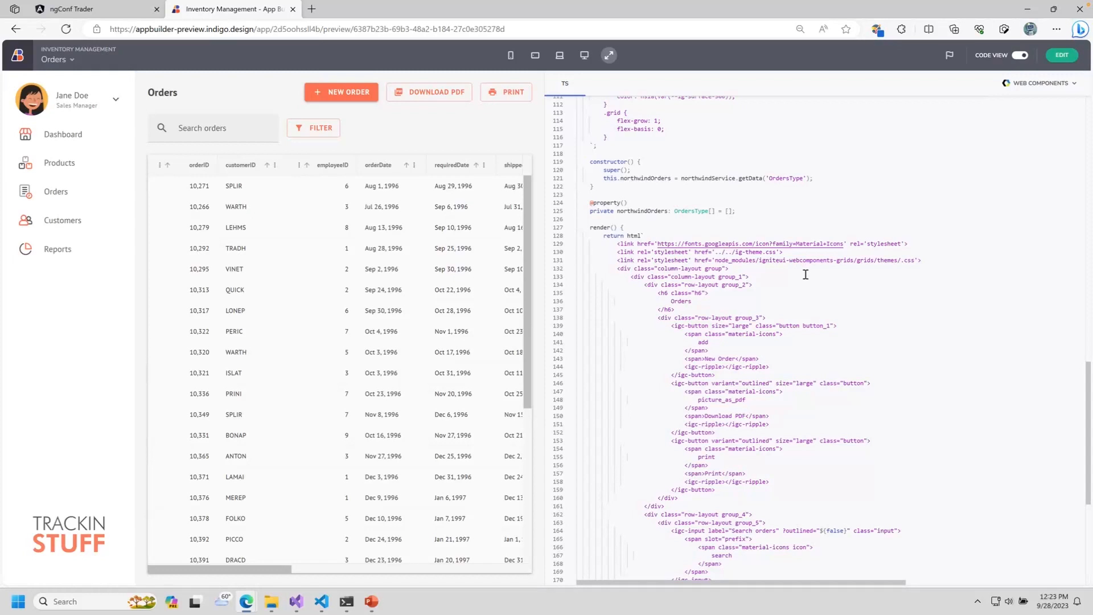
pyautogui.moveTo(591, 229); pyautogui.dragTo(887, 349)
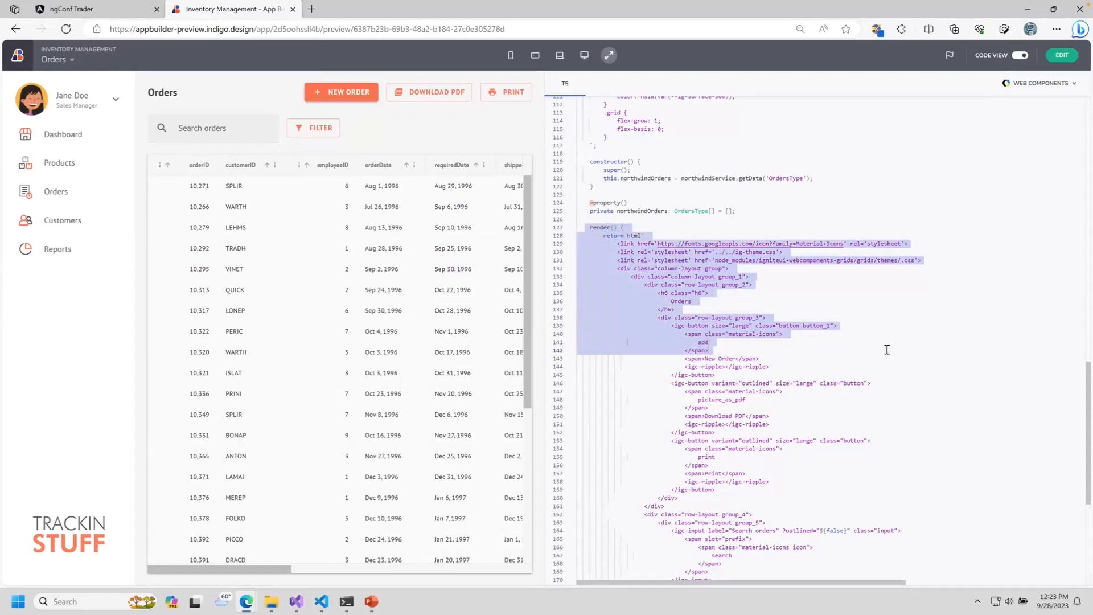
pyautogui.click(849, 352)
pyautogui.scroll(-11, 852, 351)
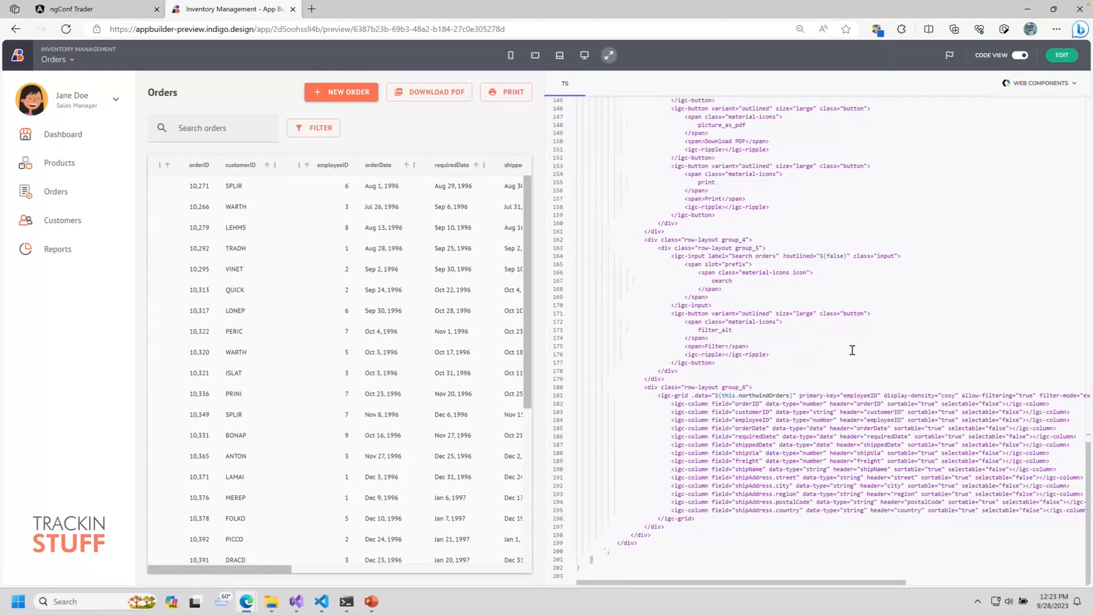
# Step: Switch the generated code target to Angular, then to Blazor (WebAssembly)
pyautogui.click(1046, 84)
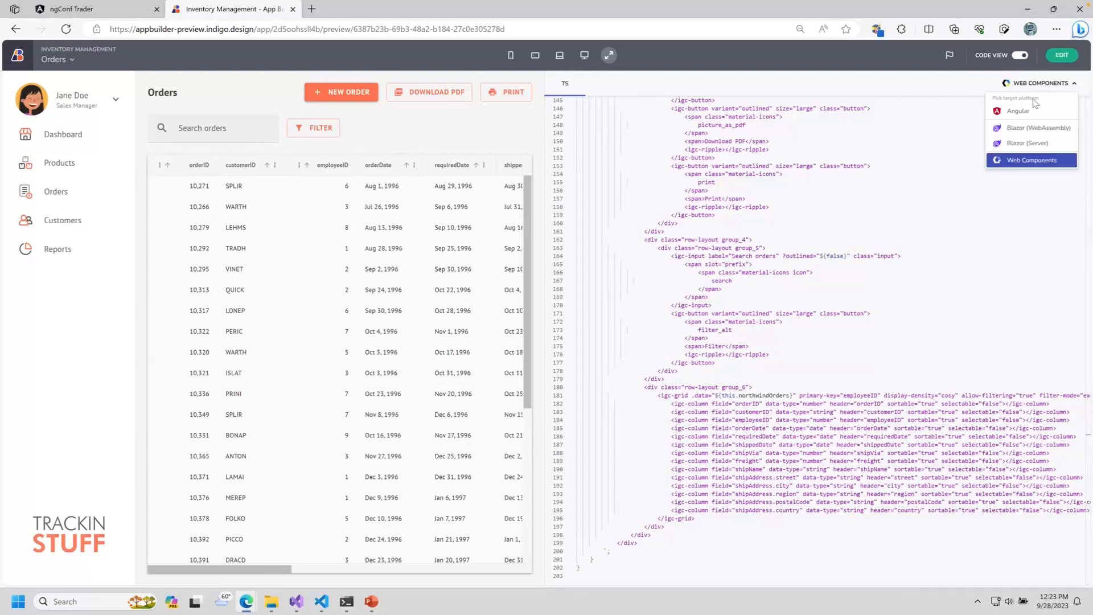
pyautogui.click(1023, 112)
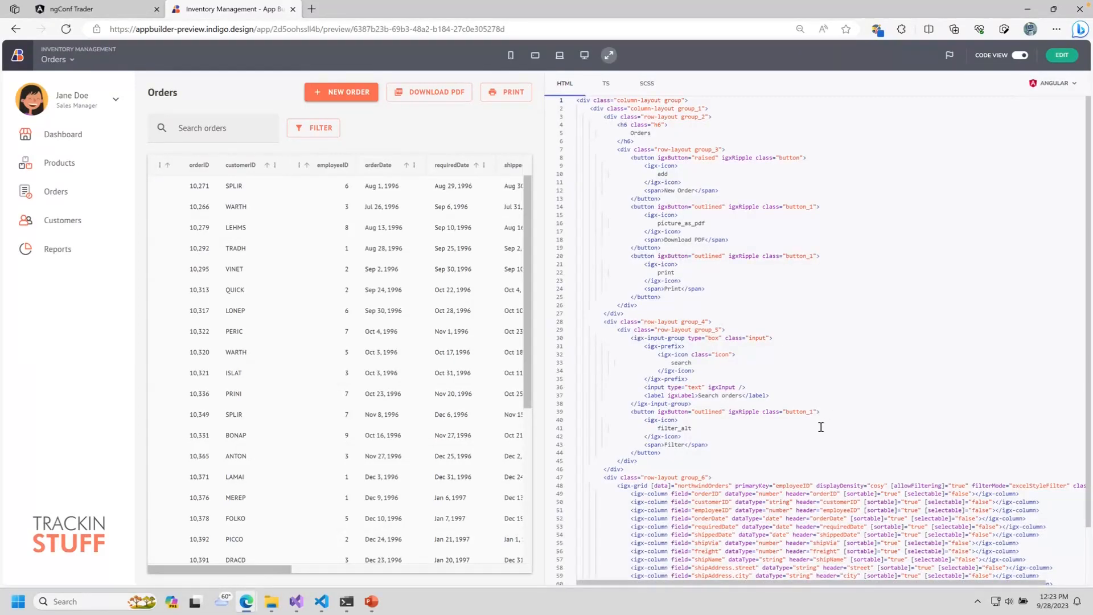
pyautogui.scroll(-3, 820, 425)
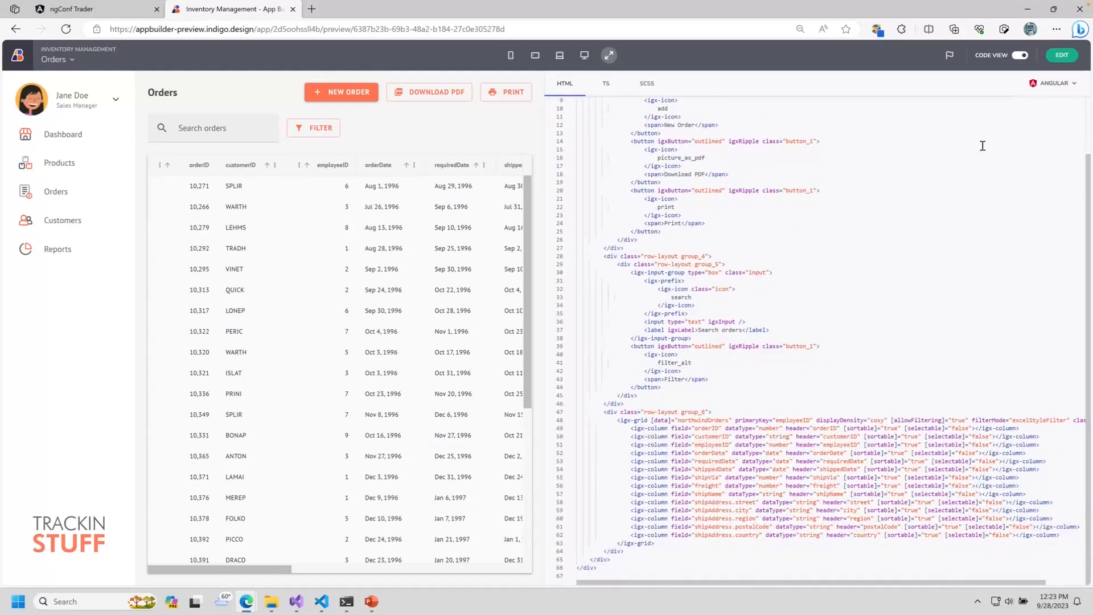
pyautogui.click(1055, 87)
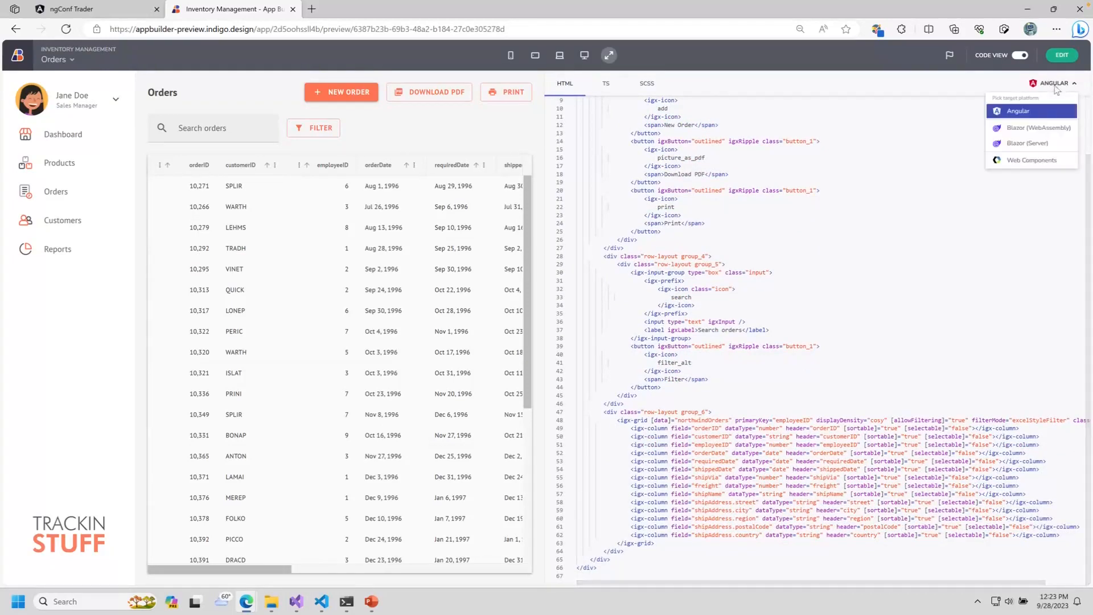
pyautogui.click(1035, 128)
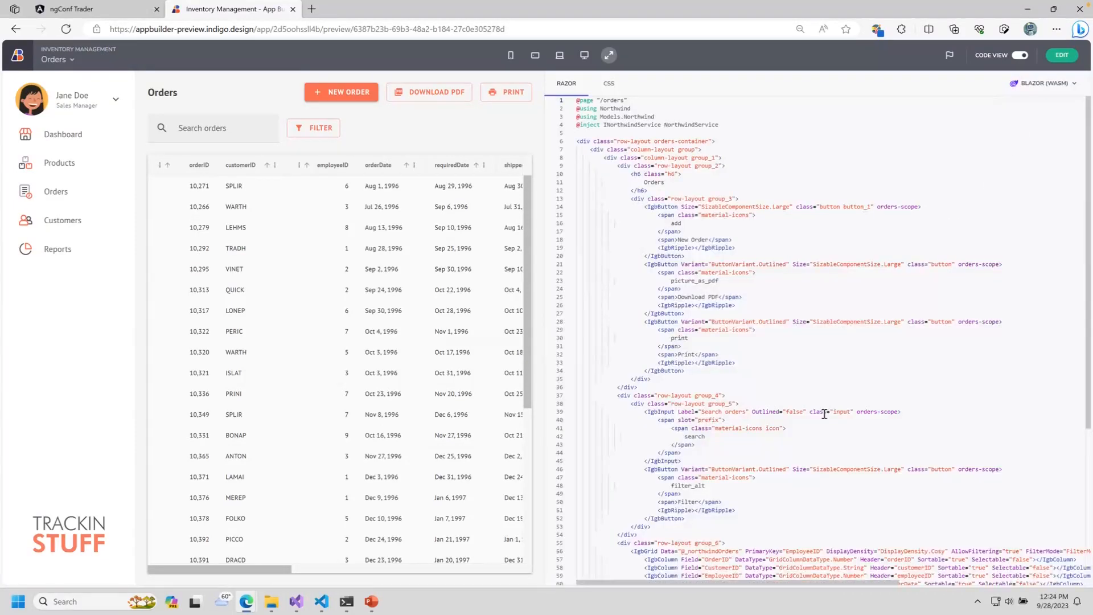
pyautogui.scroll(-5, 820, 416)
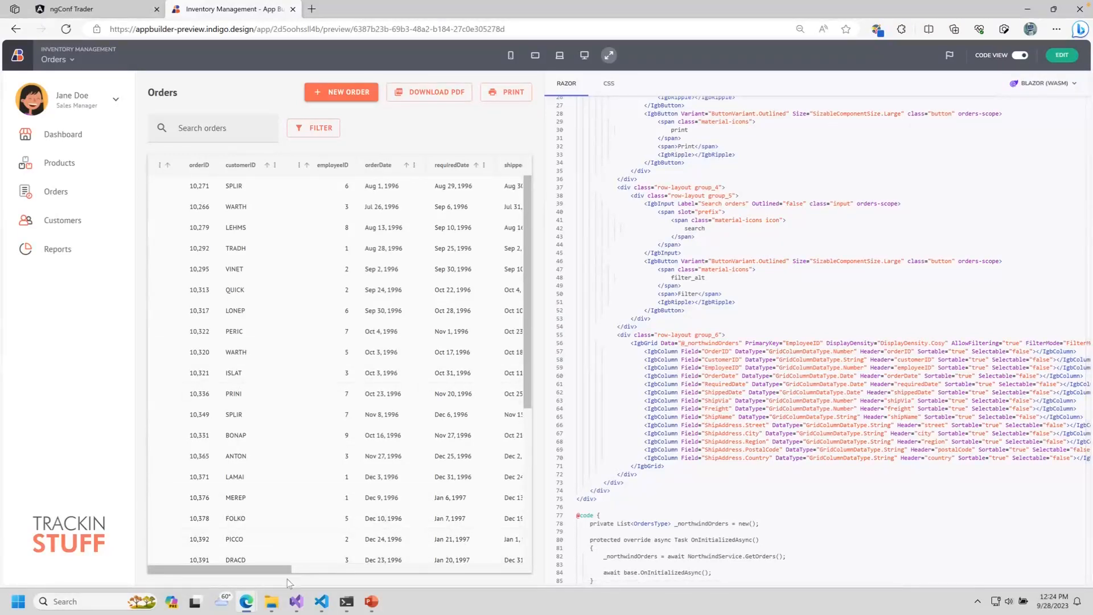
pyautogui.moveTo(296, 601)
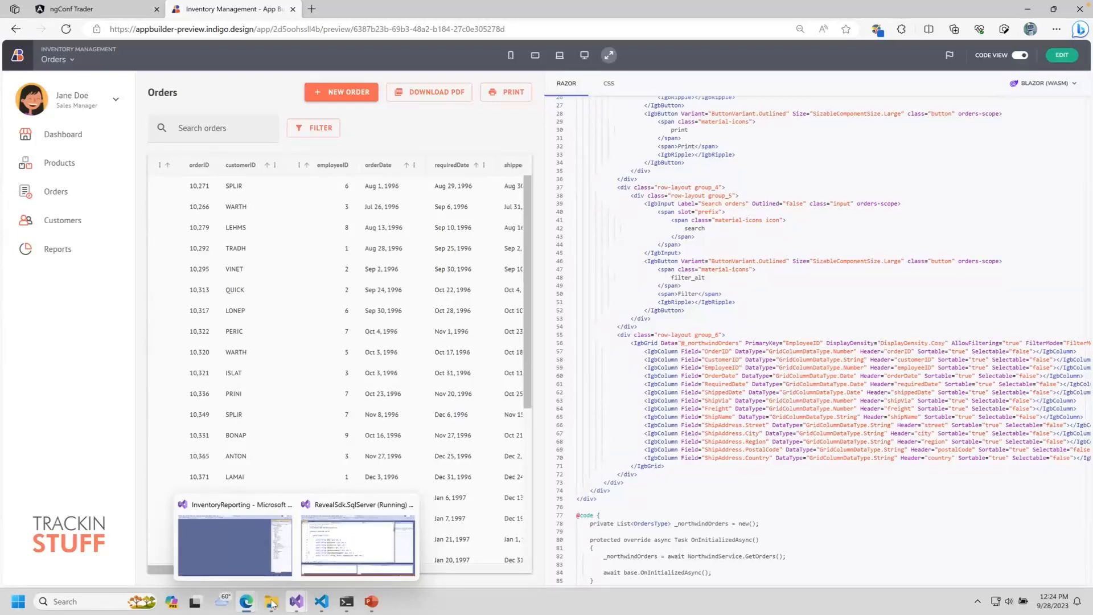
# Step: Open the Inventory Management_blazor-wasm folder in File Explorer, confirm it's empty, then minimize Explorer
pyautogui.click(327, 570)
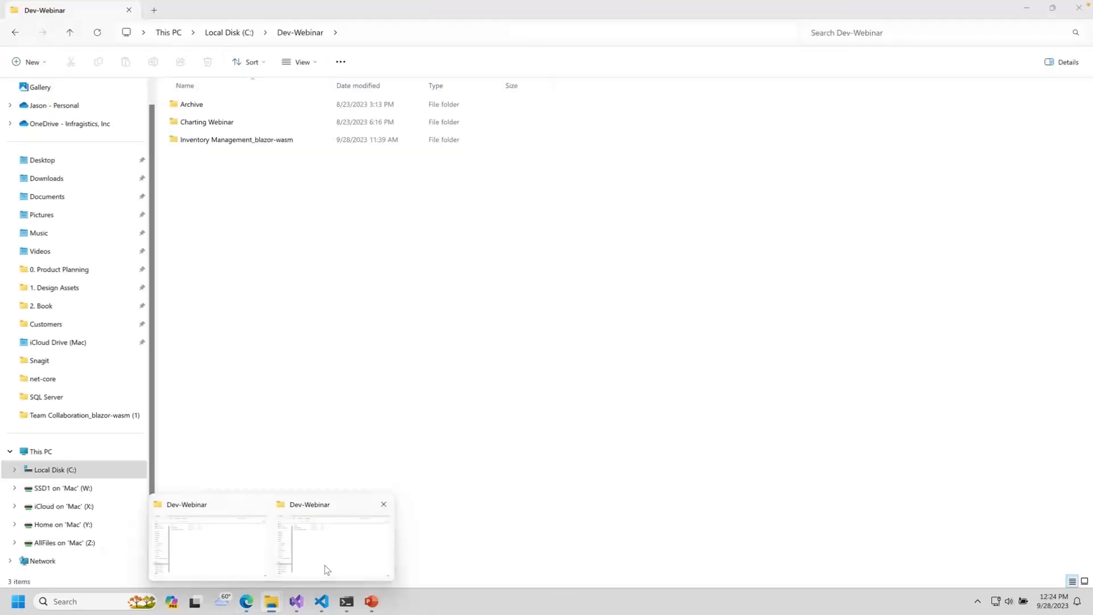
pyautogui.doubleClick(223, 141)
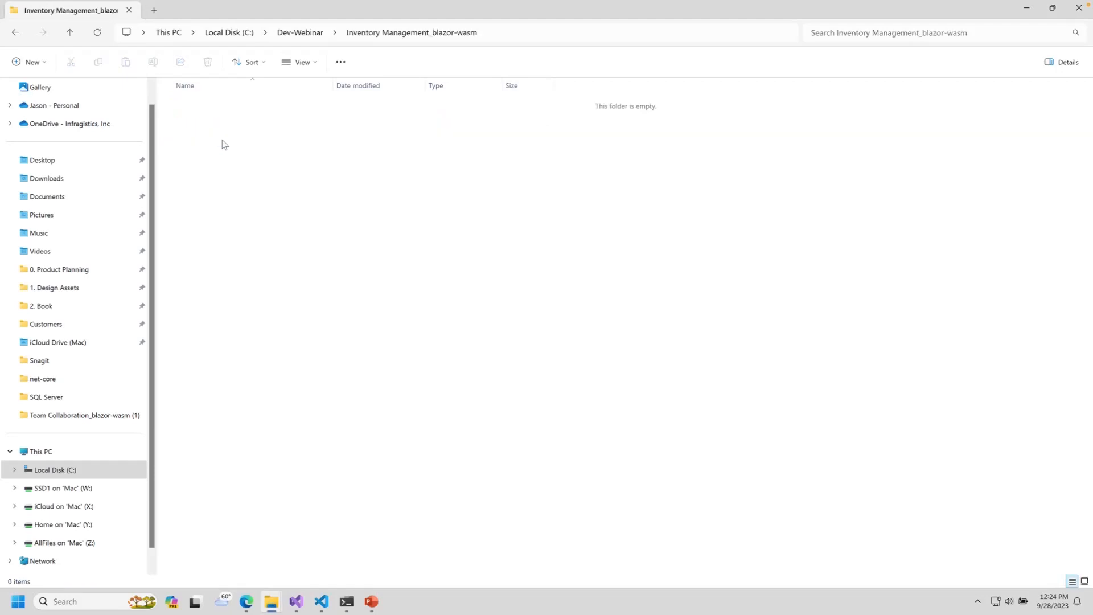
pyautogui.click(1029, 10)
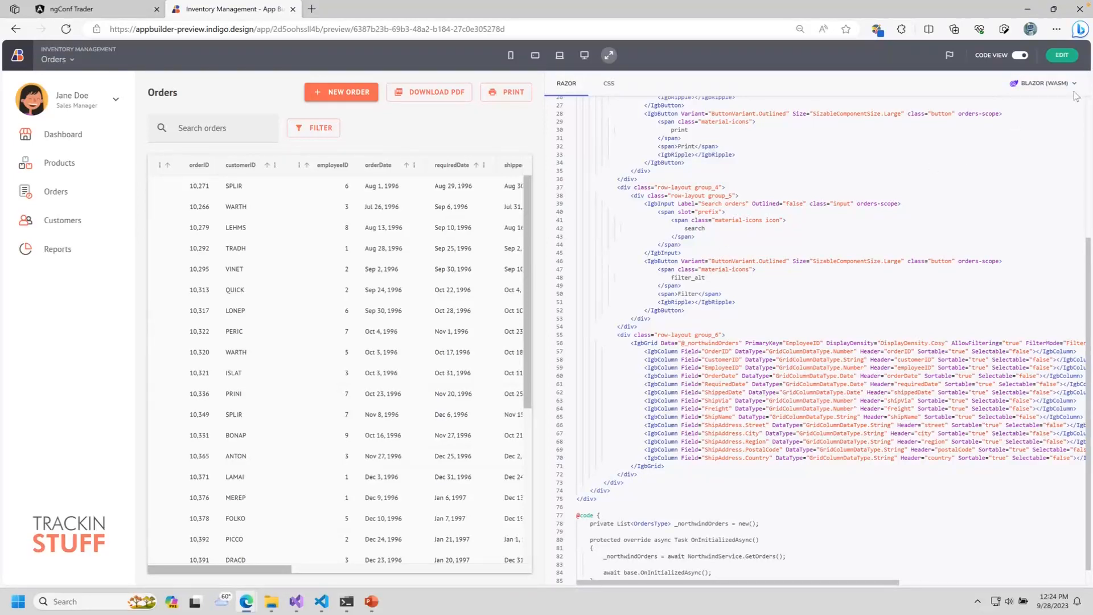
# Step: Return to the designer, check the Publish options and platform list, keeping Blazor (WASM)
pyautogui.click(1066, 56)
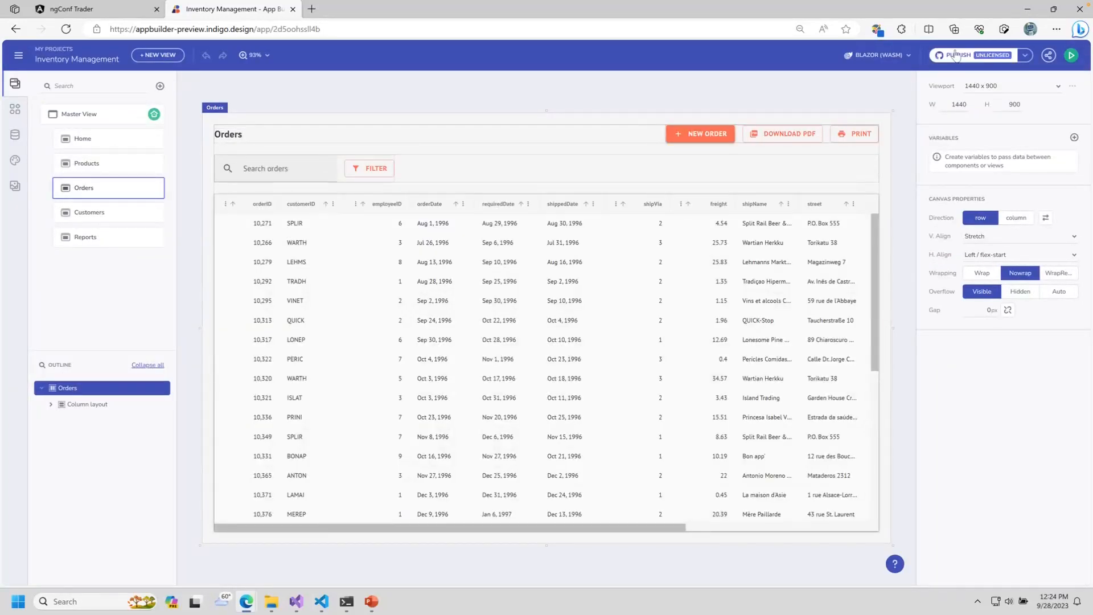
pyautogui.click(1025, 56)
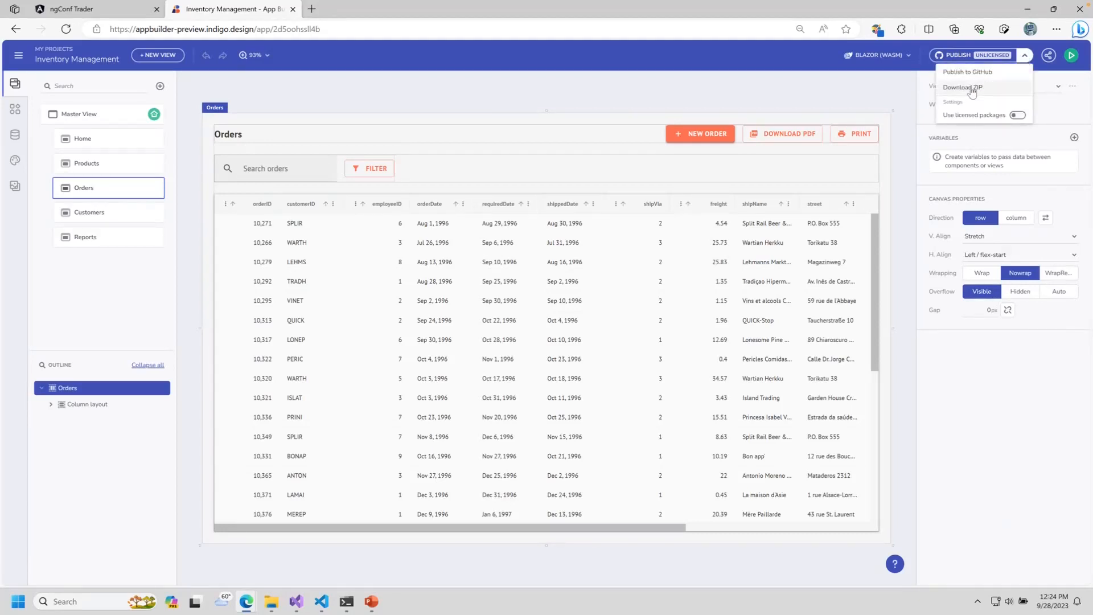
pyautogui.click(882, 55)
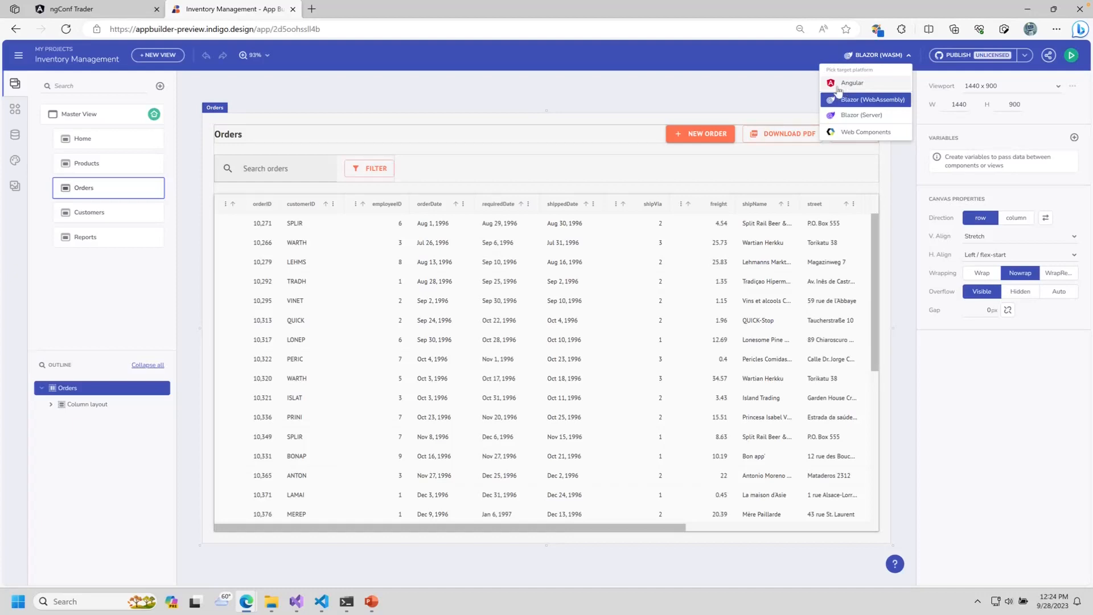
pyautogui.click(683, 99)
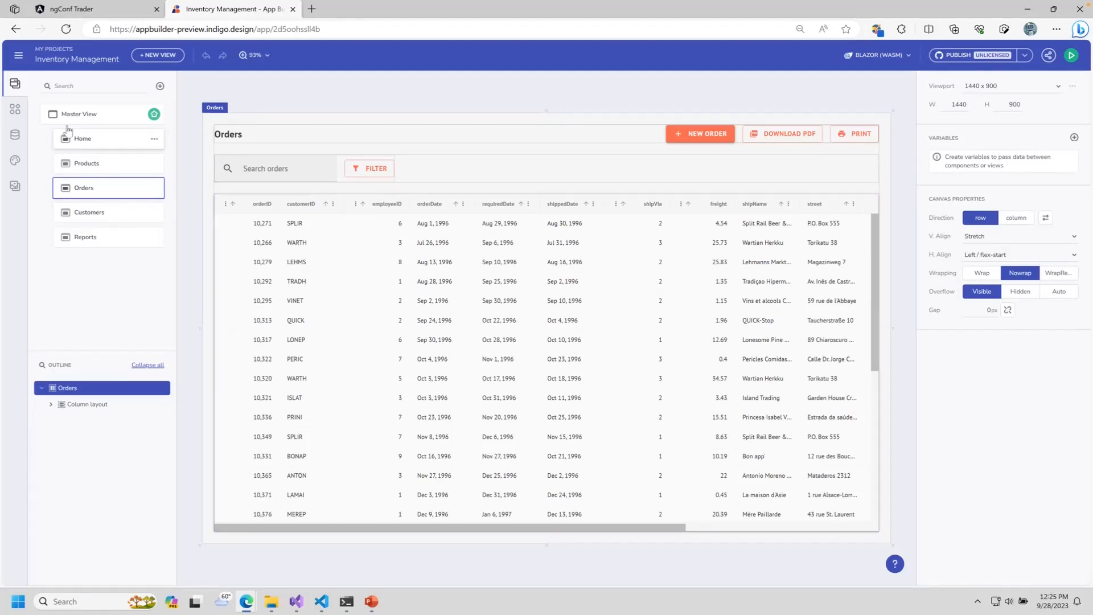
# Step: Inspect the Master View's views container and Dashboard and Products links, then switch to Home
pyautogui.click(110, 115)
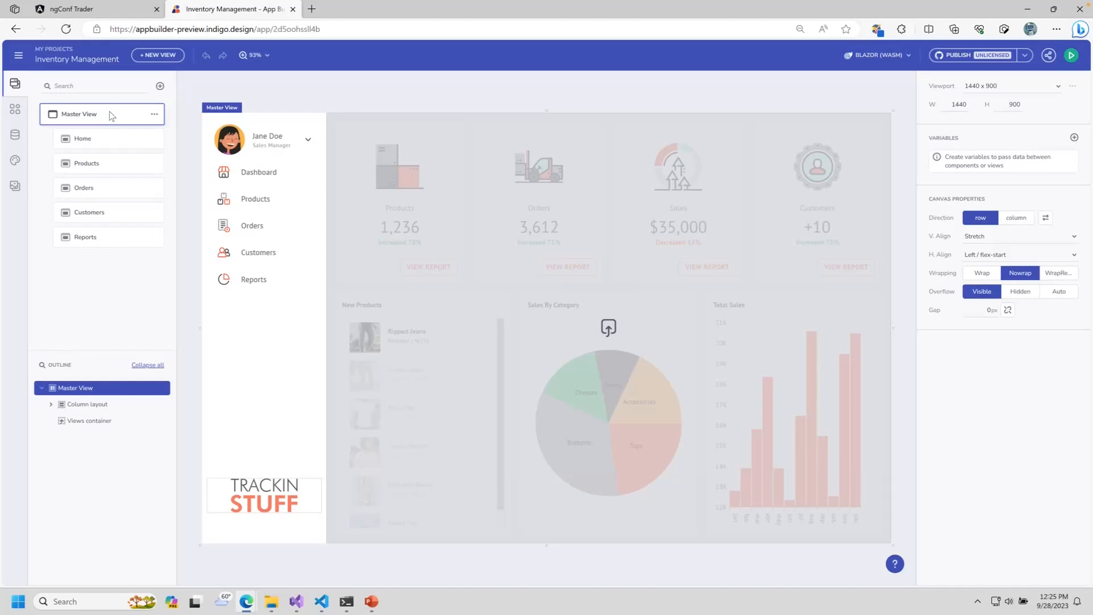
pyautogui.click(455, 261)
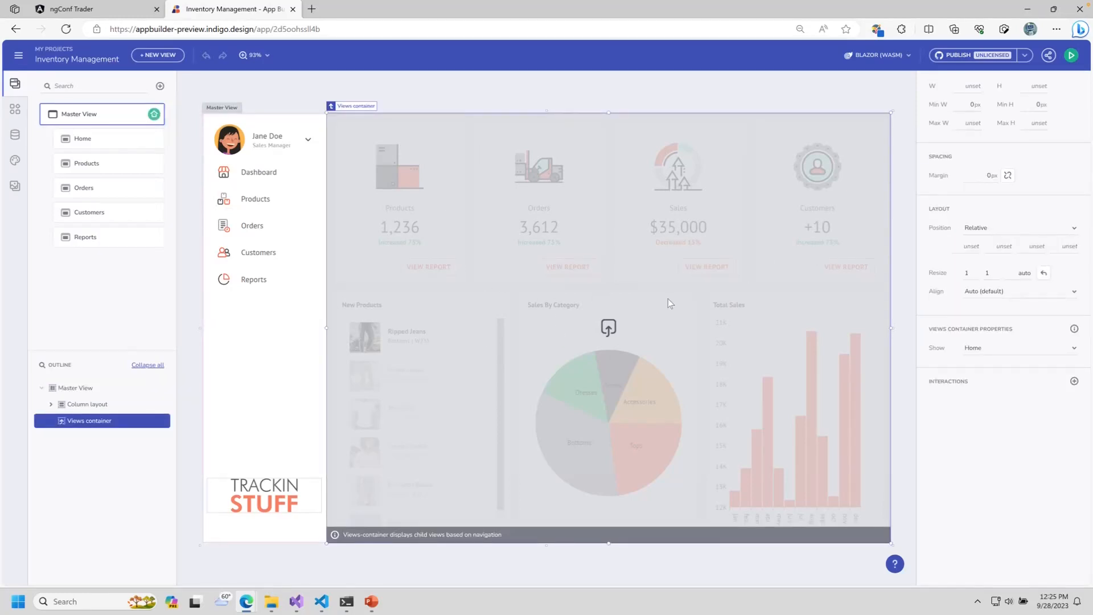
pyautogui.click(237, 177)
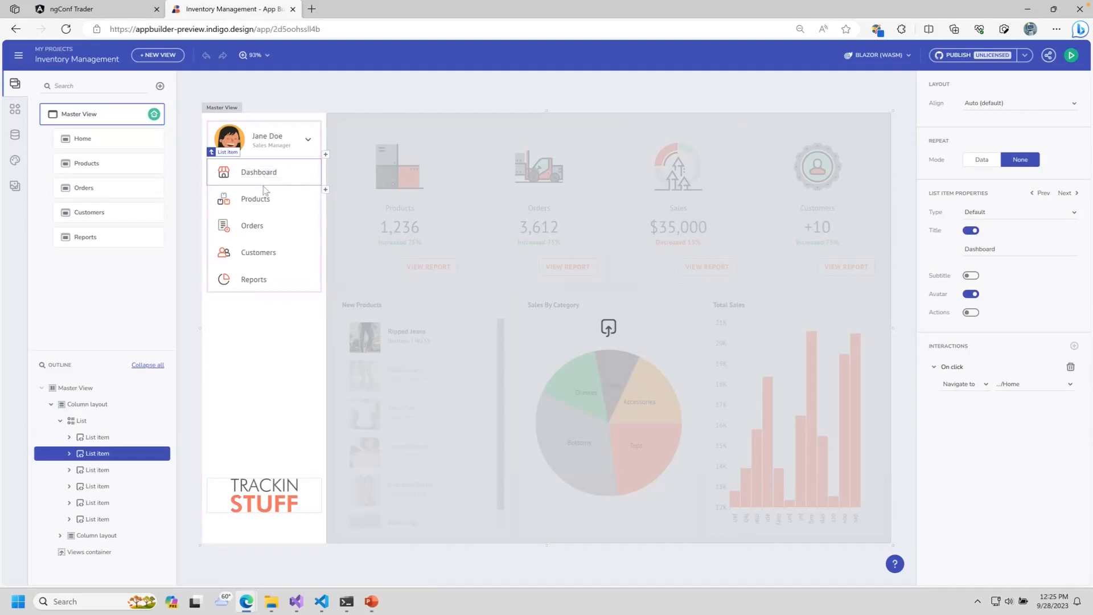
pyautogui.click(263, 199)
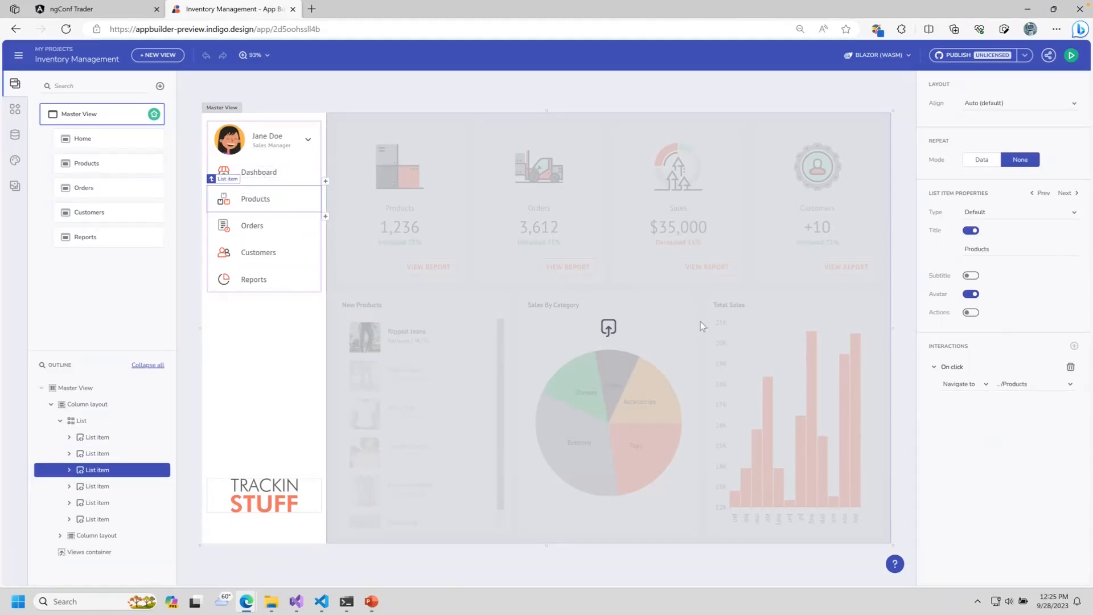
pyautogui.click(146, 139)
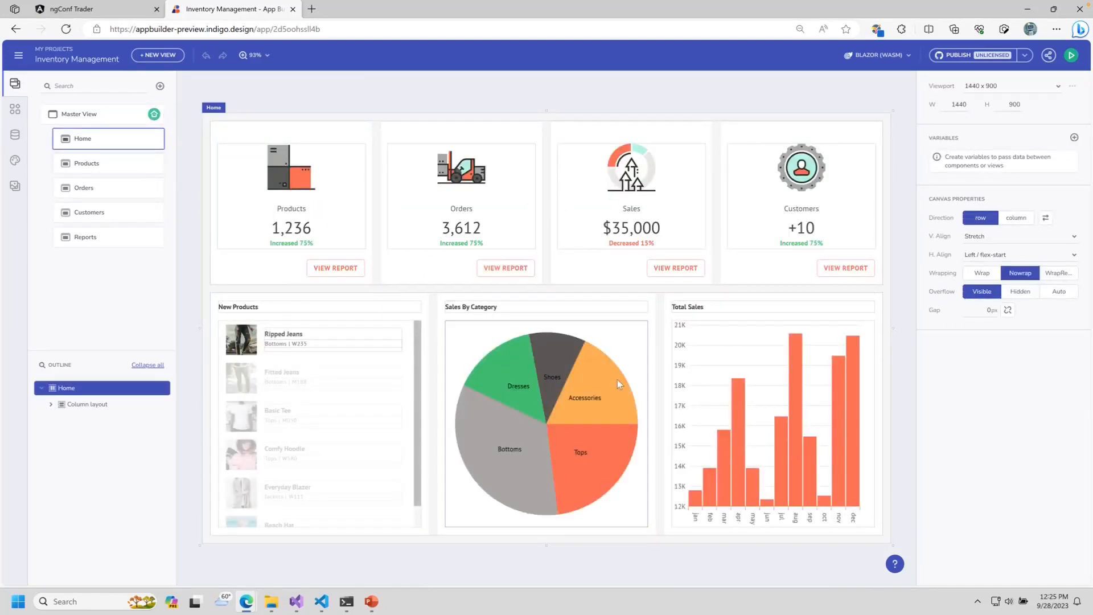
# Step: Inspect Home's Sales By Category and Total Sales charts and the Customers VIEW REPORT link
pyautogui.click(600, 375)
pyautogui.click(752, 402)
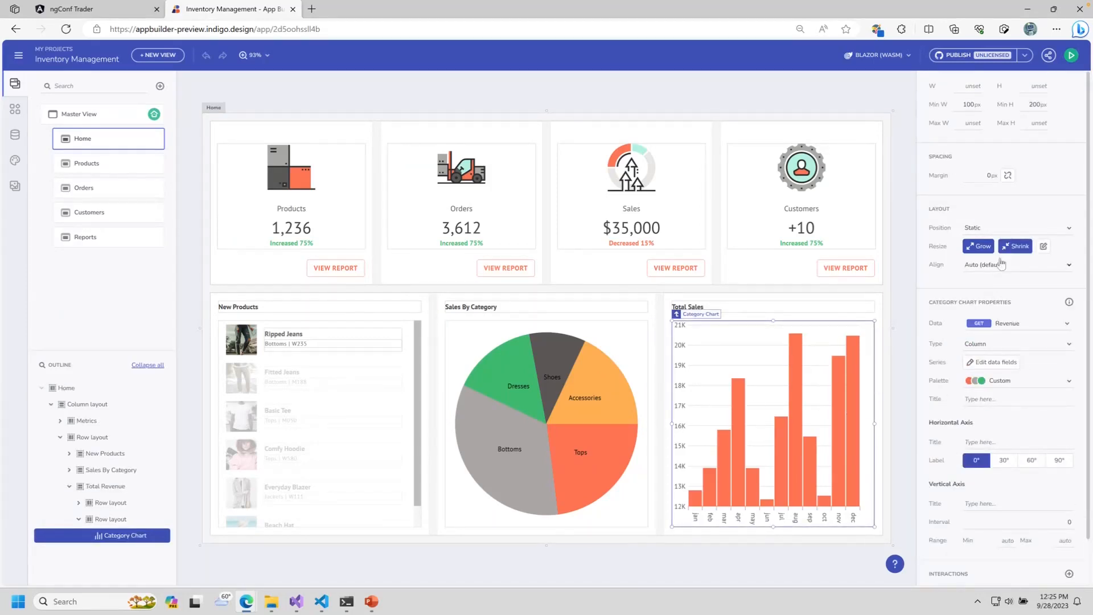
pyautogui.scroll(-1, 1027, 470)
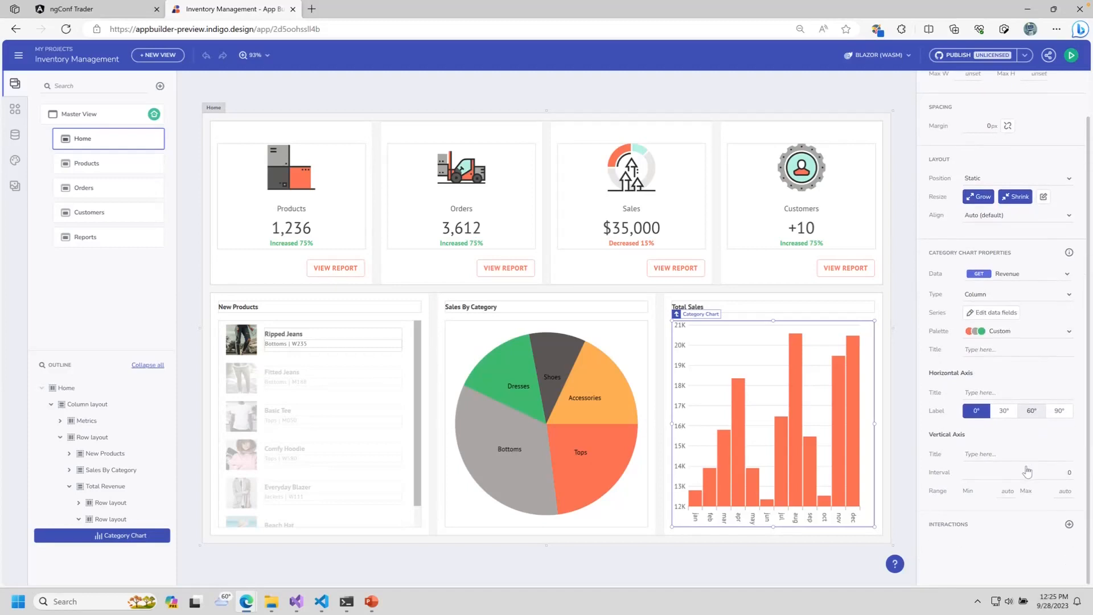
pyautogui.scroll(1, 1027, 471)
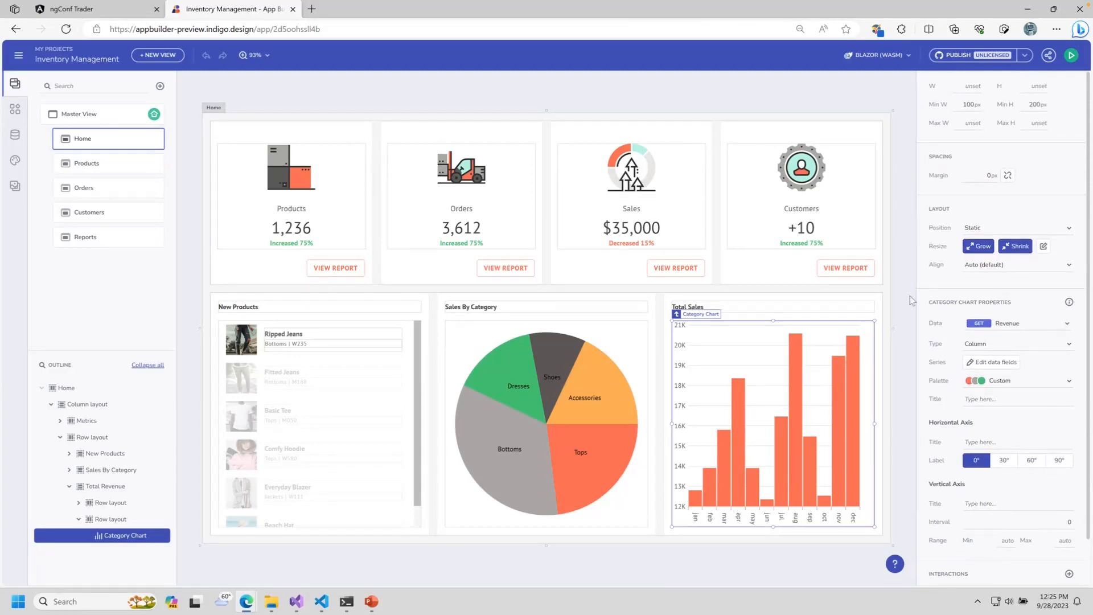
pyautogui.click(848, 270)
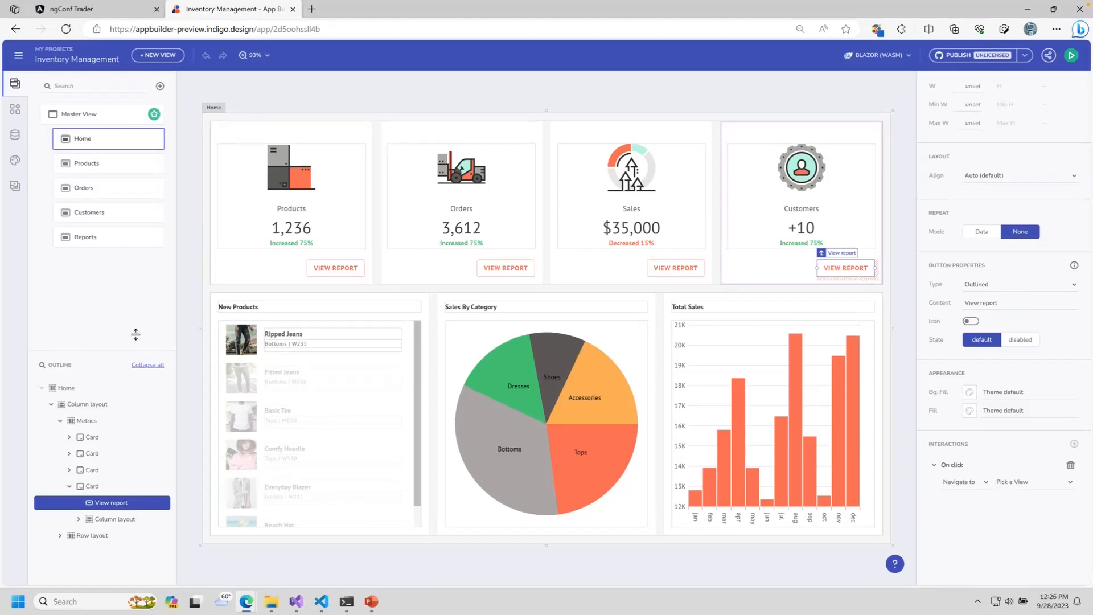
# Step: Select the Products, Orders, Sales and Customers metric cards in the Outline tree
pyautogui.moveTo(97, 351); pyautogui.dragTo(96, 292)
pyautogui.click(91, 379)
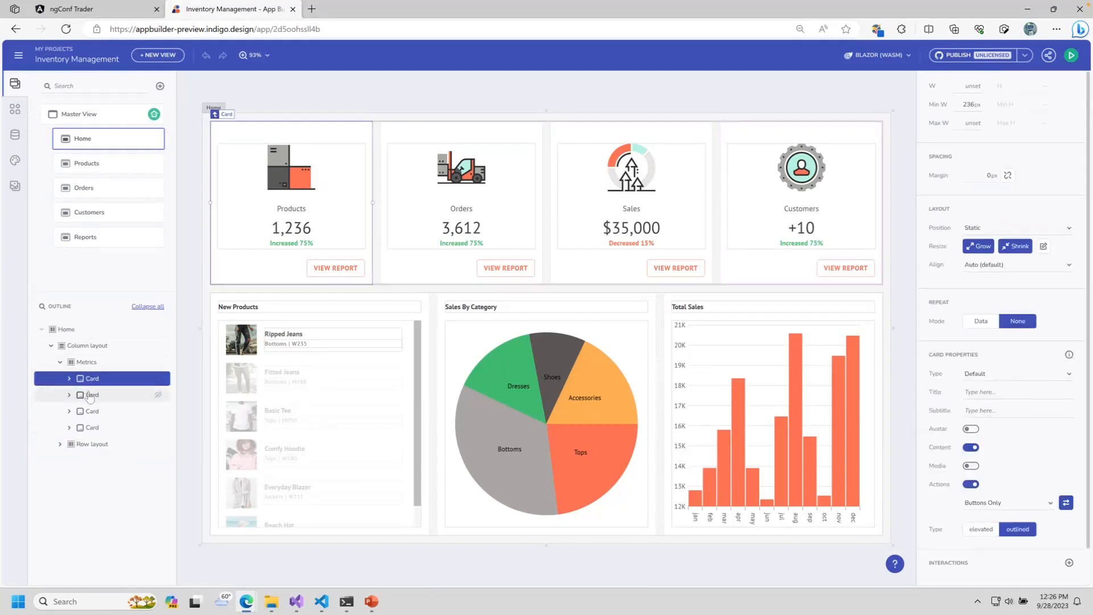
pyautogui.click(92, 395)
pyautogui.click(89, 411)
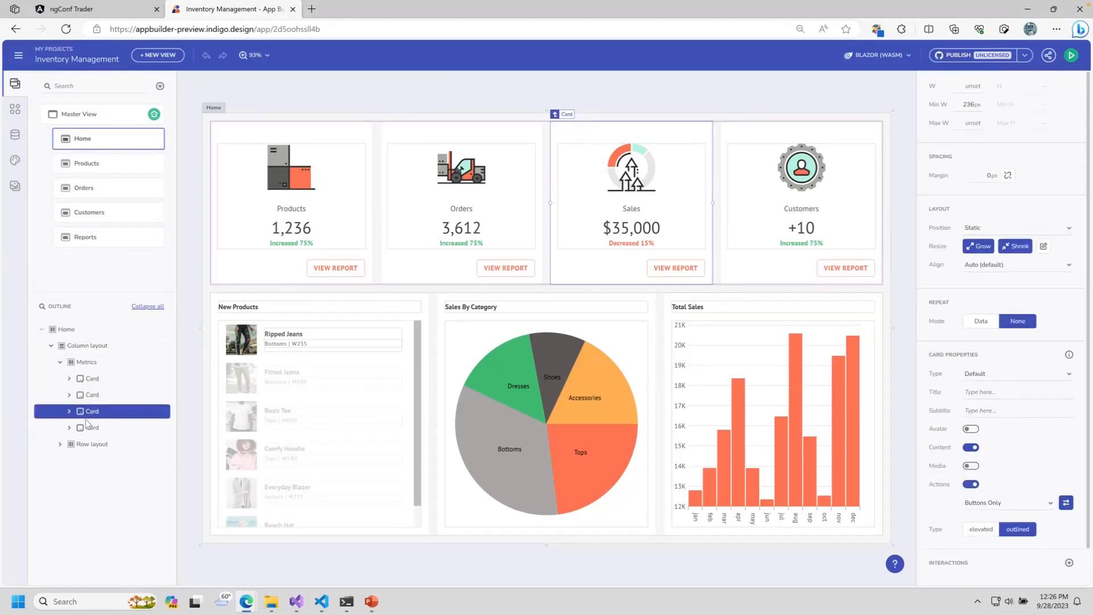
pyautogui.click(90, 427)
# Step: Inspect the Sales card's image, title and $35,000 figure, then the Products view's Ripped Jeans card
pyautogui.click(69, 411)
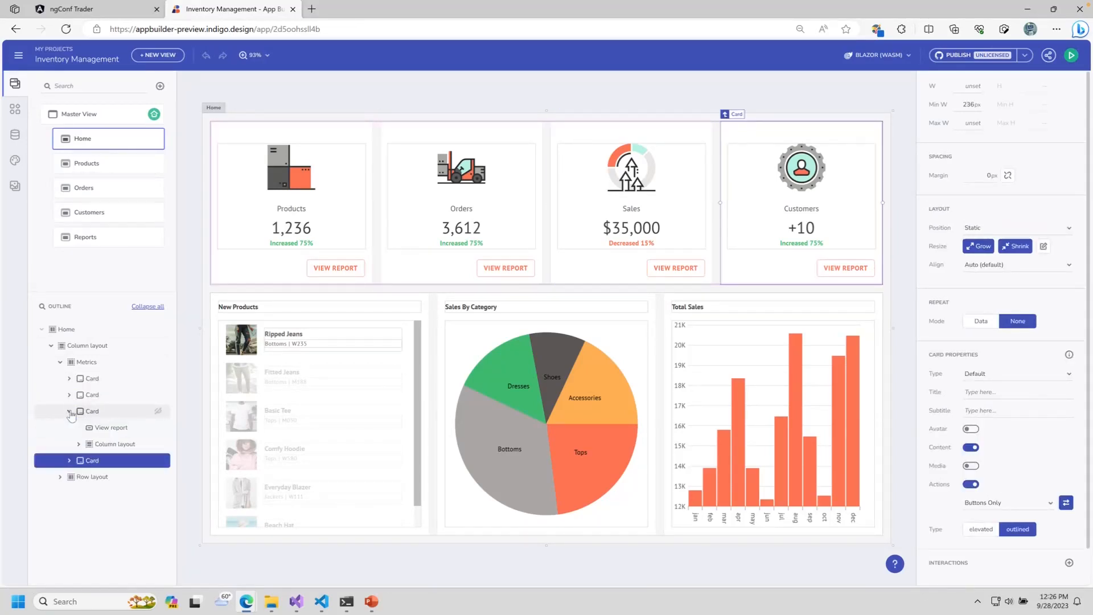
pyautogui.click(78, 444)
pyautogui.click(109, 460)
pyautogui.click(108, 476)
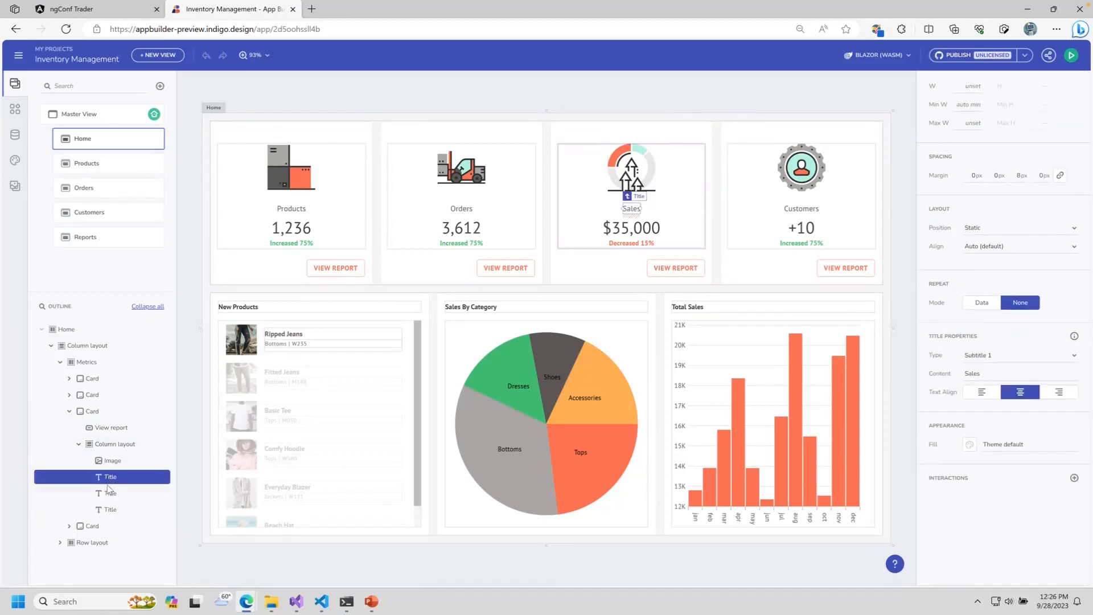
pyautogui.click(109, 493)
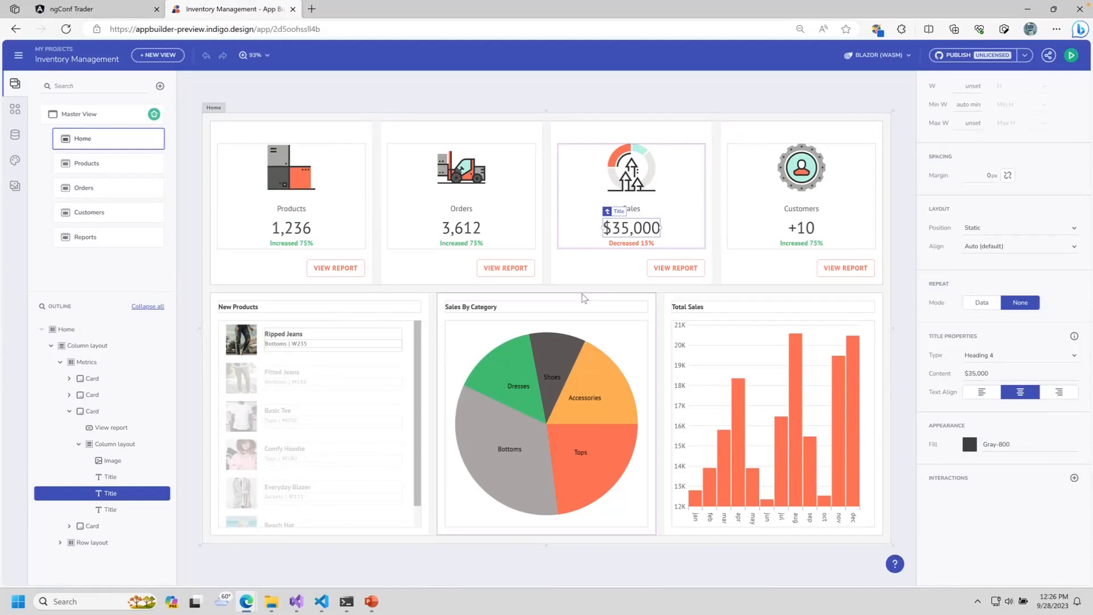
pyautogui.click(94, 164)
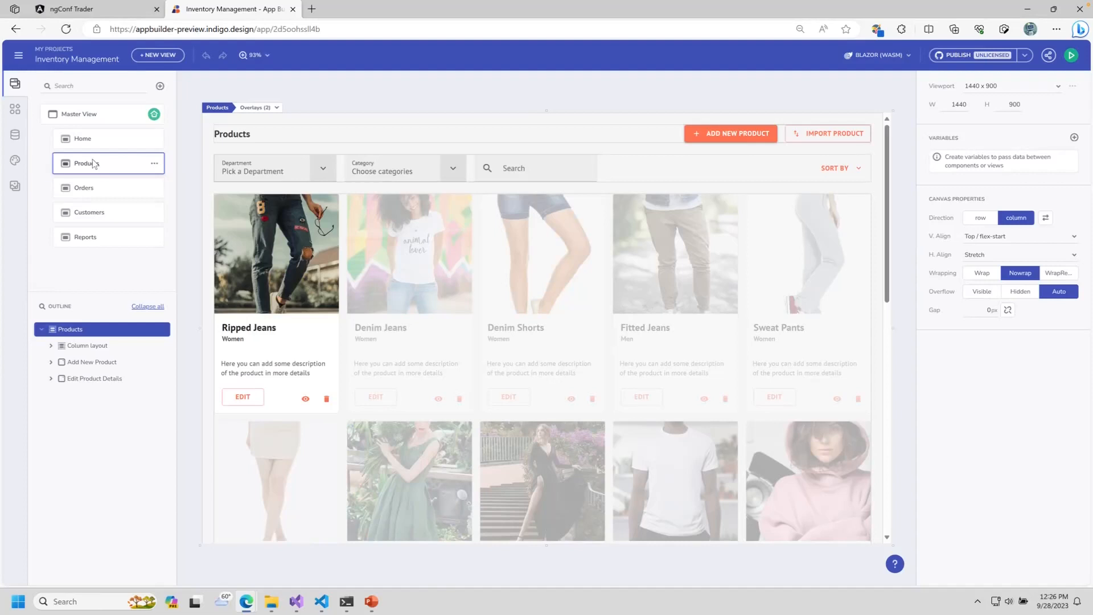
pyautogui.click(300, 203)
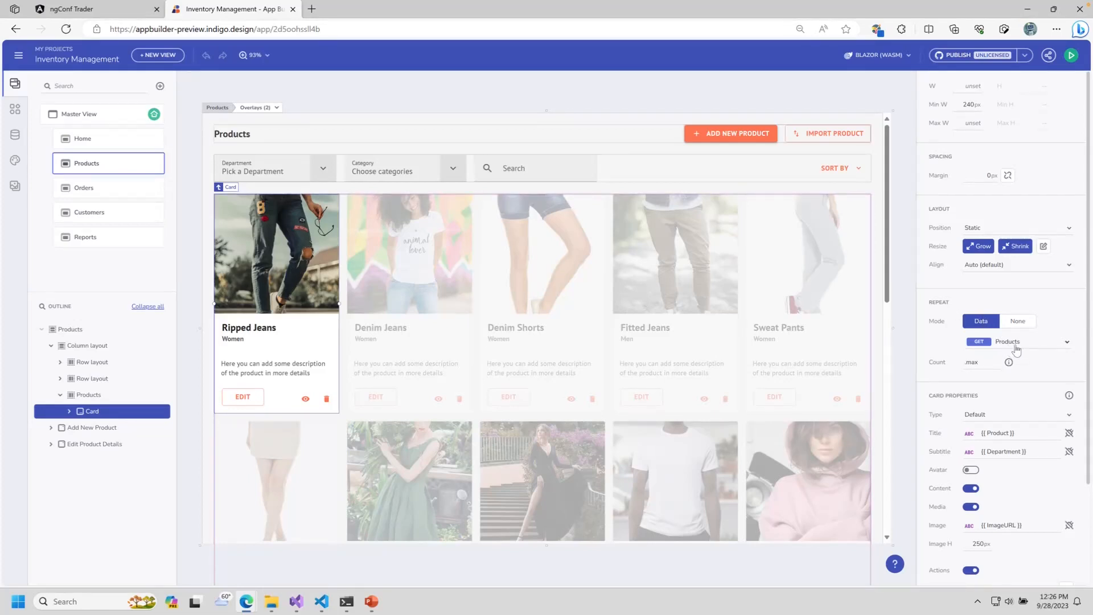
# Step: Browse the Orders, Customers and Reports views, then reselect Products' Ripped Jeans card and show Components
pyautogui.click(73, 188)
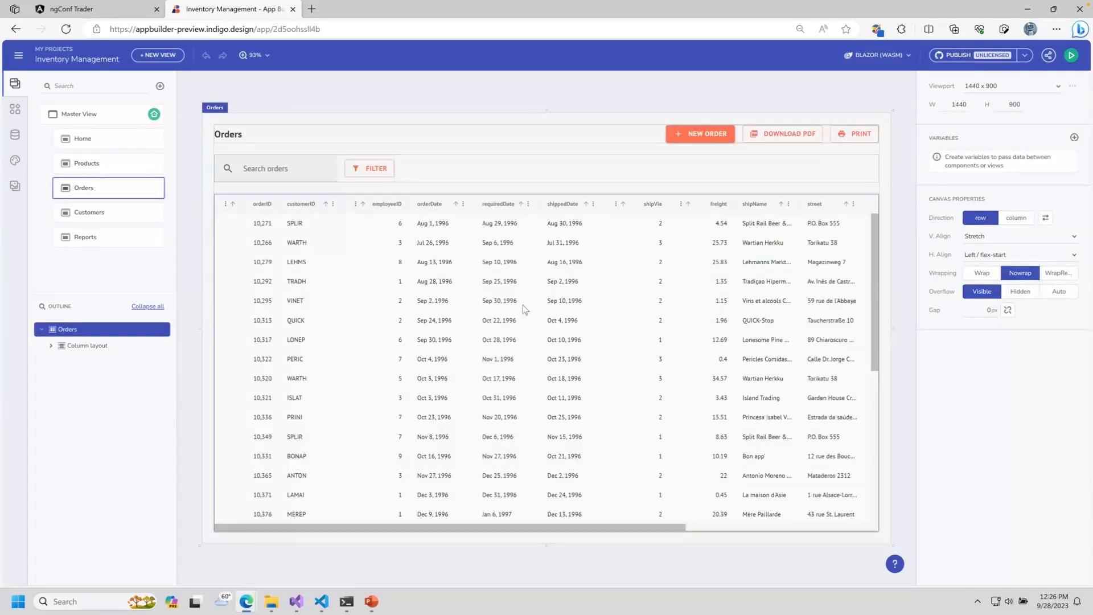
pyautogui.click(104, 211)
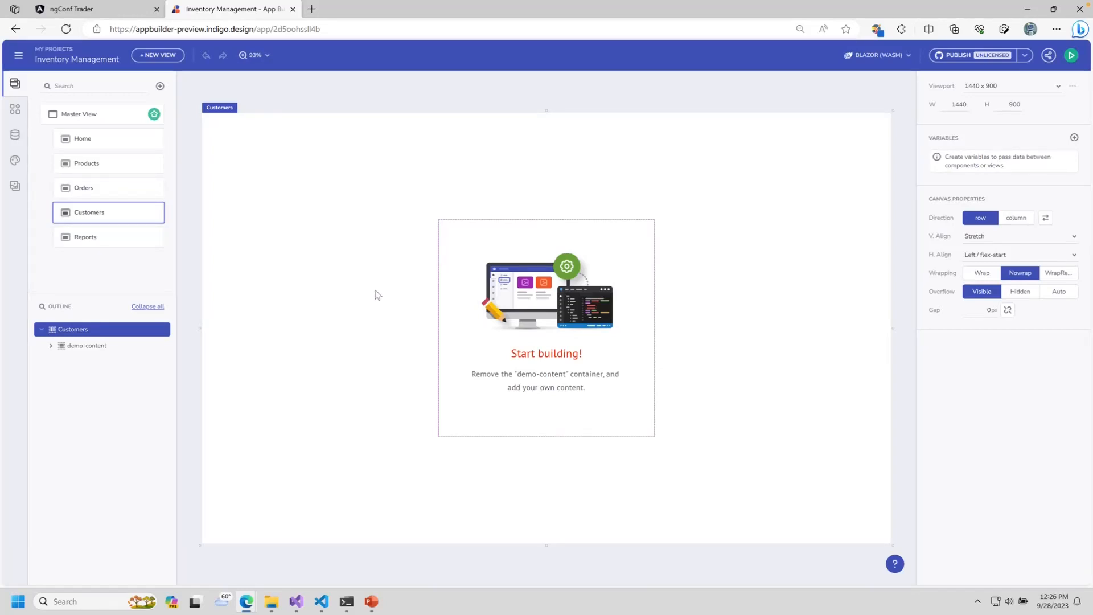
pyautogui.click(134, 239)
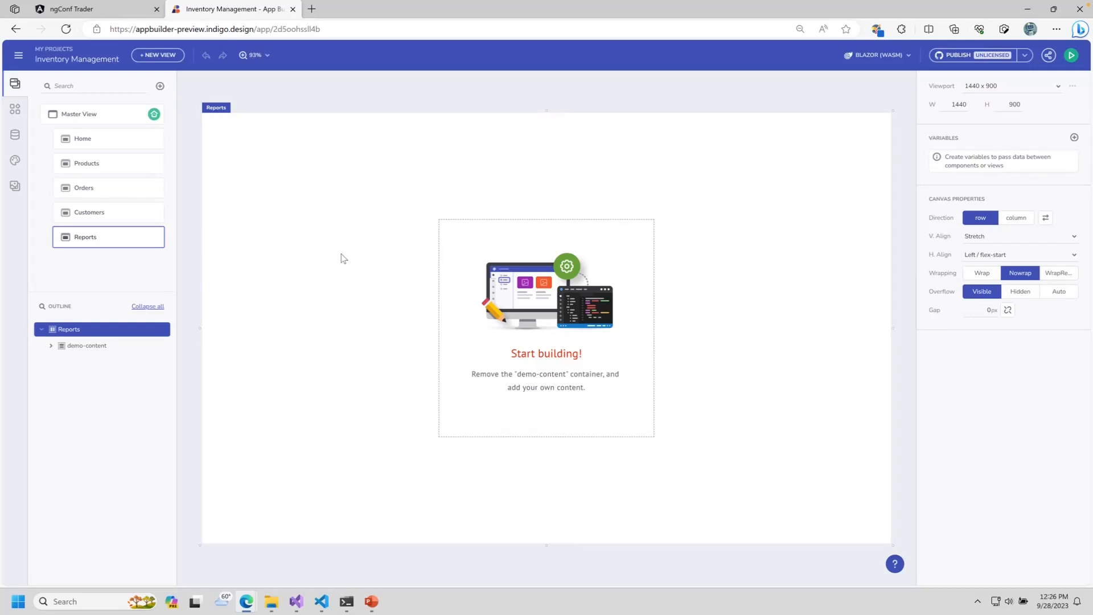
pyautogui.click(117, 166)
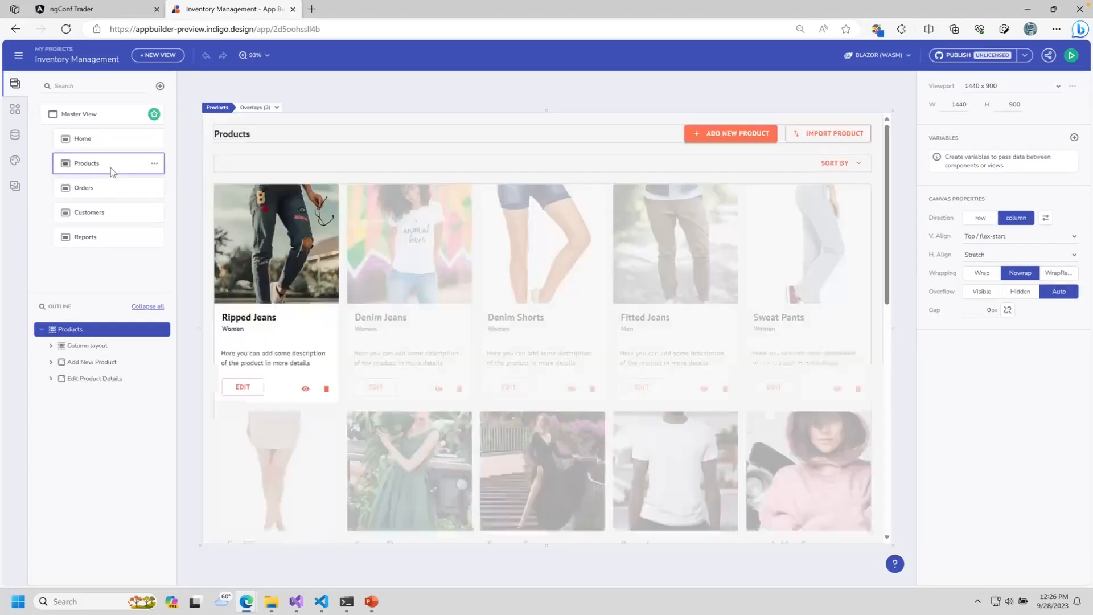
pyautogui.click(320, 211)
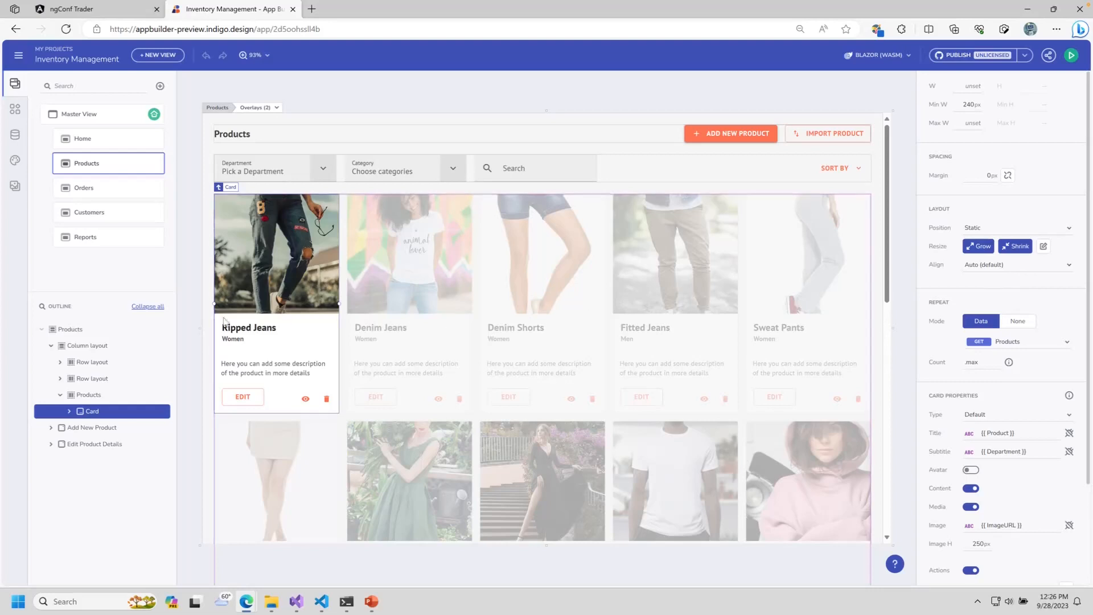
pyautogui.click(15, 109)
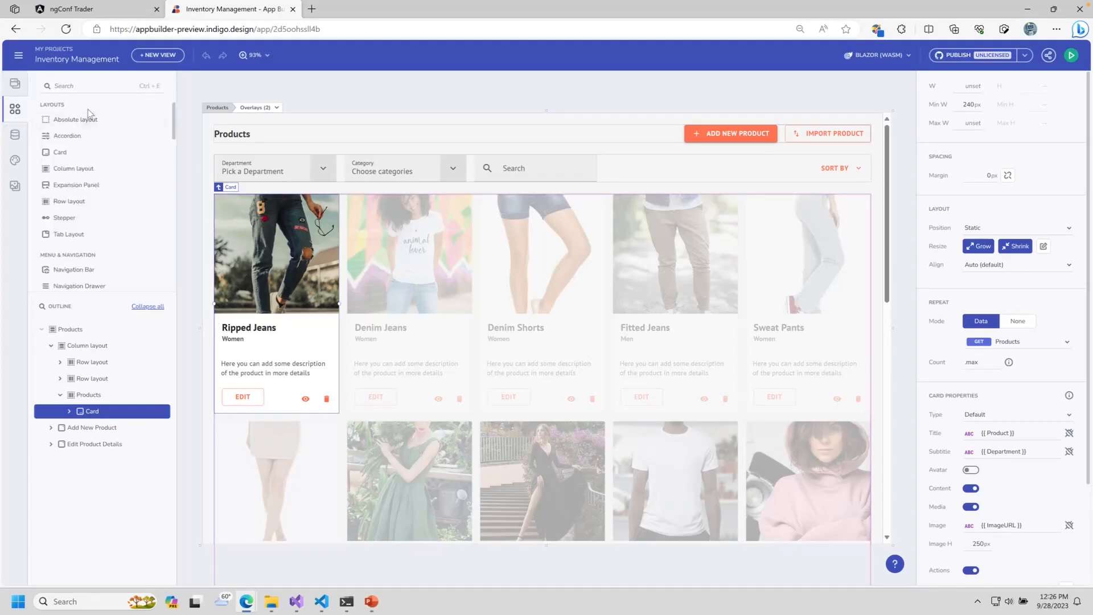
# Step: Scroll the component list, then browse the data sources panel and the themes panel
pyautogui.moveTo(175, 121)
pyautogui.mouseDown()
pyautogui.moveTo(174, 280)
pyautogui.moveTo(176, 100)
pyautogui.mouseUp()
pyautogui.click(15, 135)
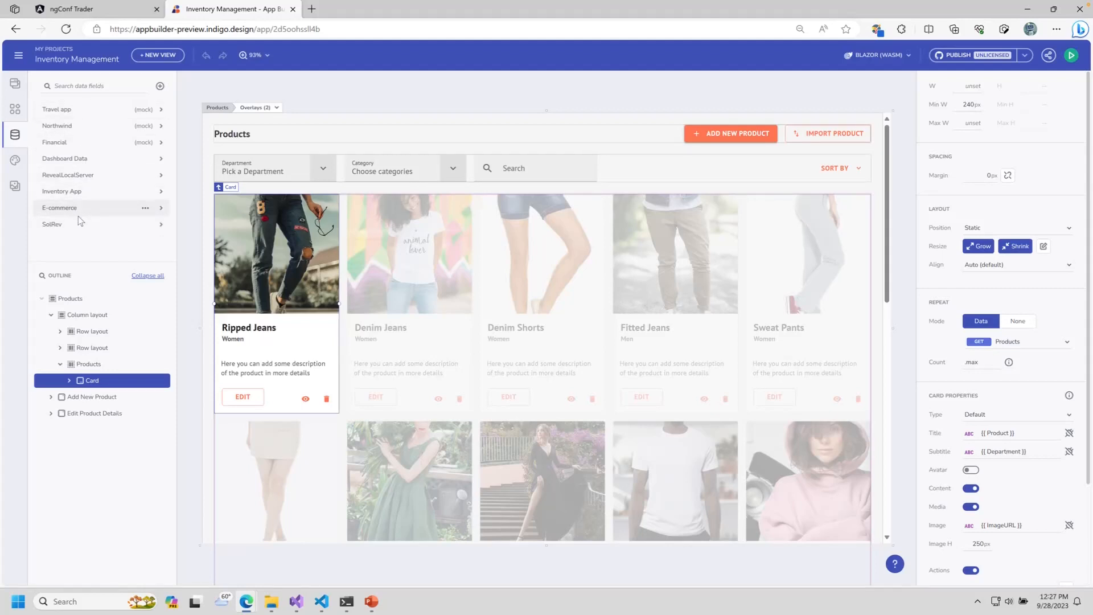
pyautogui.click(16, 162)
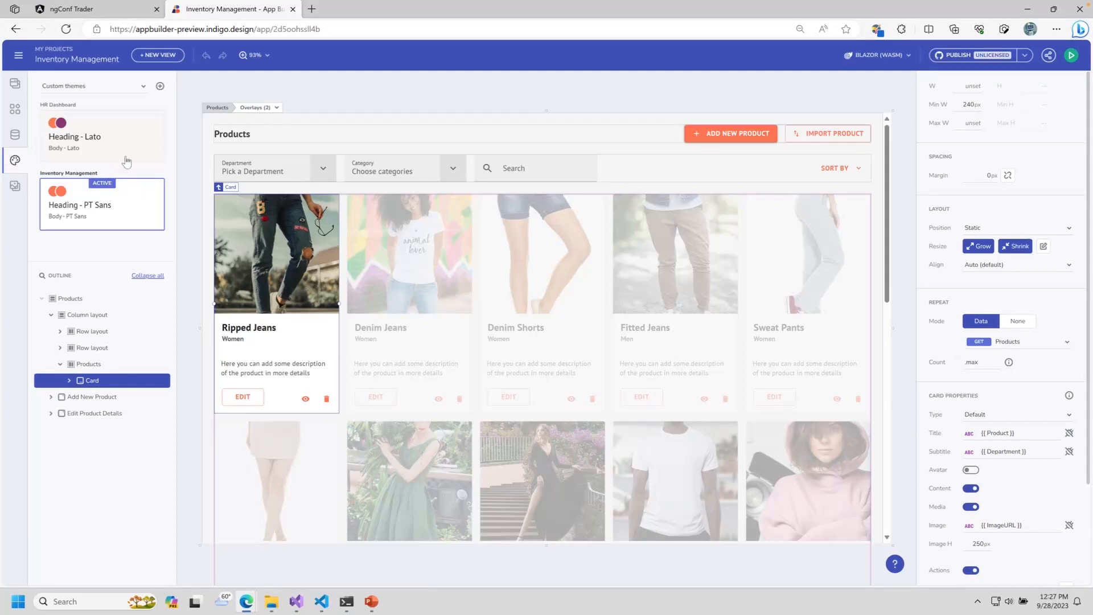
# Step: Preview the default Material Light, Material Dark, Fluent Light, Fluent Dark and Bootstrap Light themes
pyautogui.click(70, 87)
pyautogui.click(71, 102)
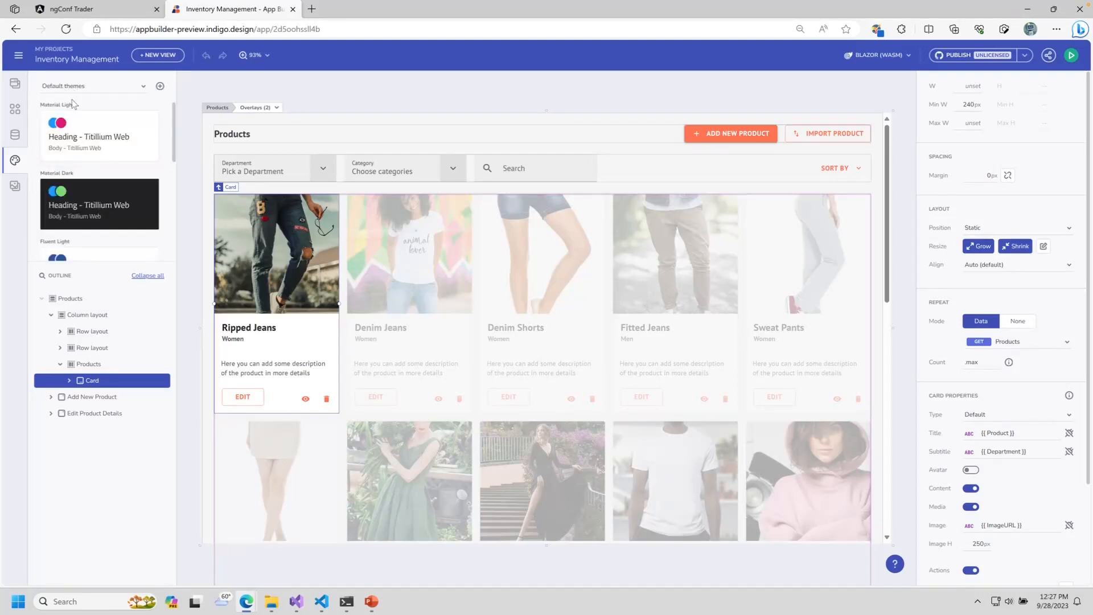
pyautogui.click(106, 144)
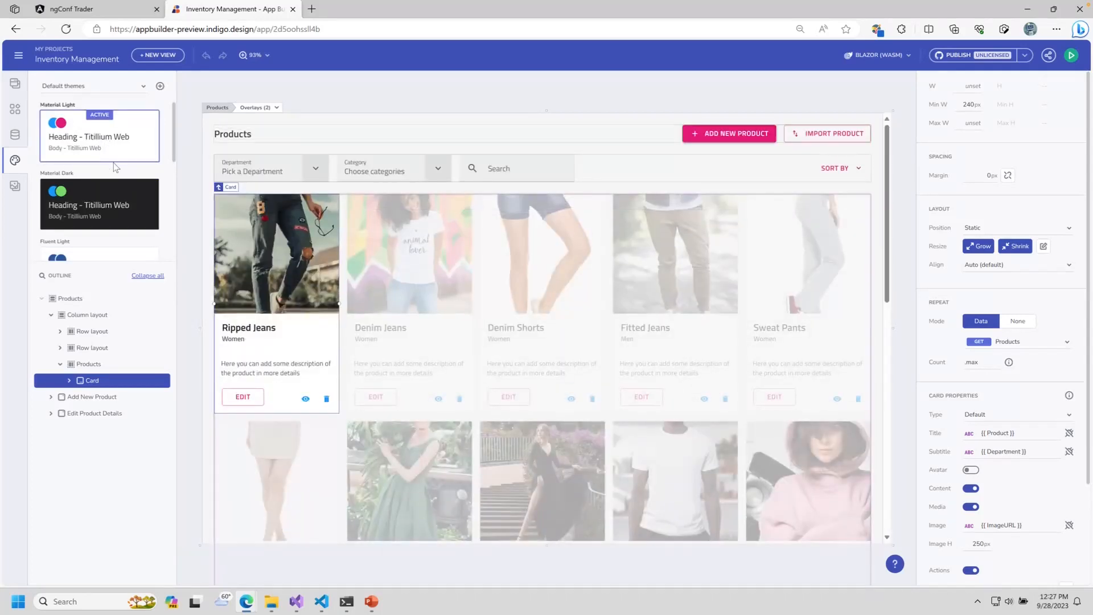
pyautogui.click(107, 203)
pyautogui.scroll(-1, 112, 245)
pyautogui.click(112, 248)
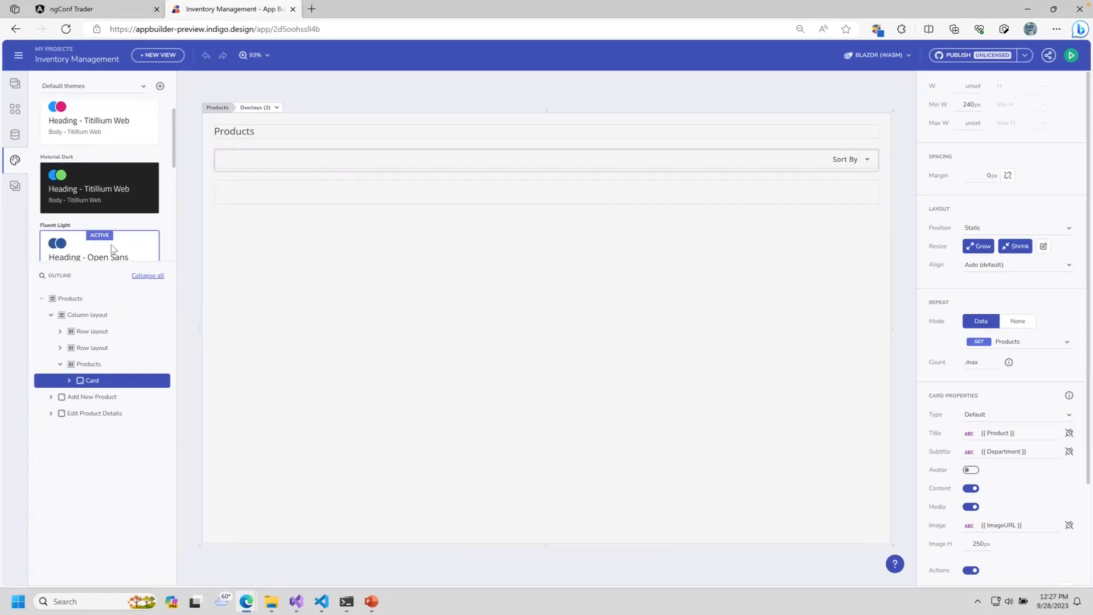
pyautogui.scroll(-1, 111, 234)
pyautogui.scroll(-2, 110, 215)
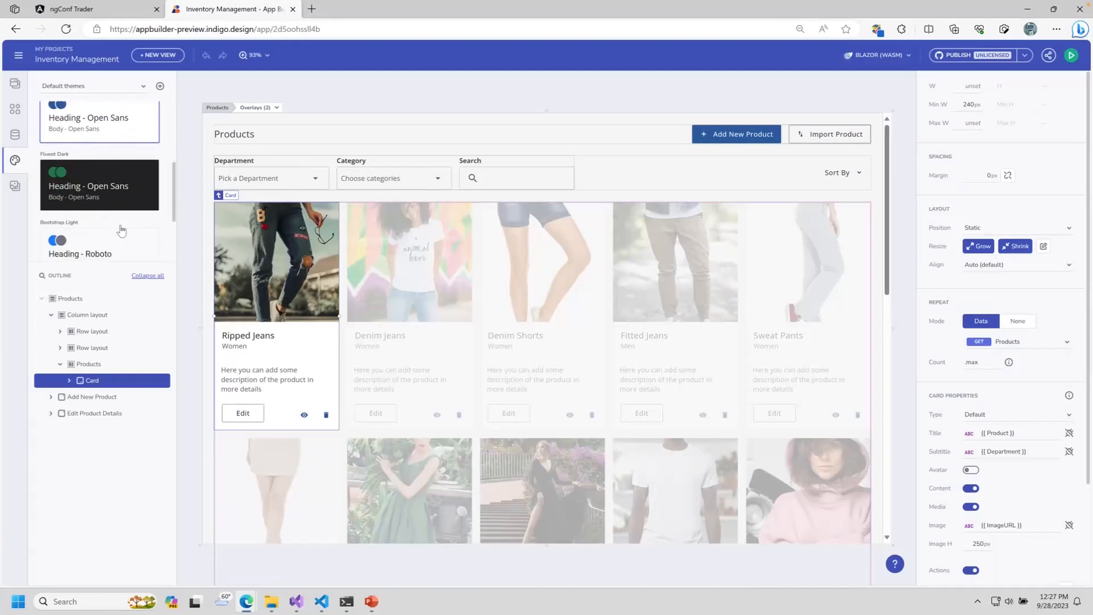
pyautogui.click(110, 157)
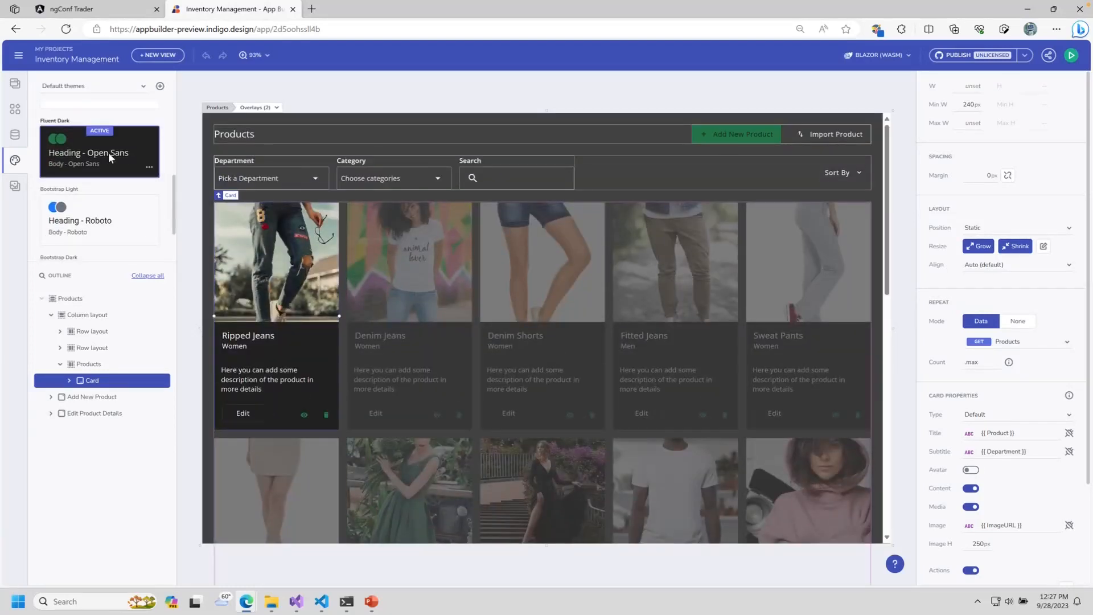
pyautogui.click(102, 219)
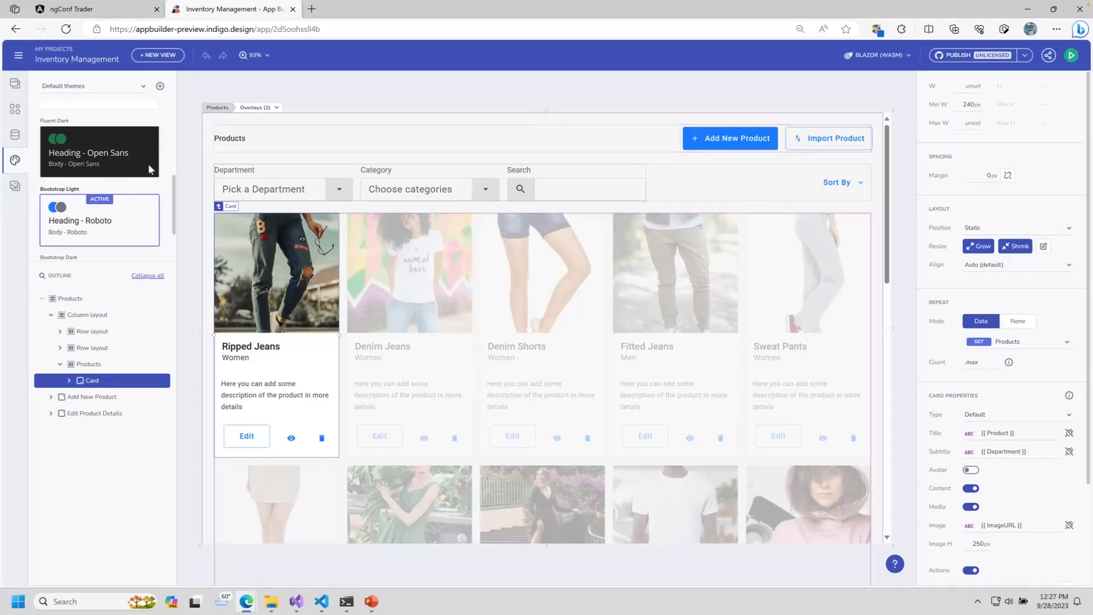
# Step: Settle on the Bootstrap Dark theme and choose to duplicate it
pyautogui.click(114, 159)
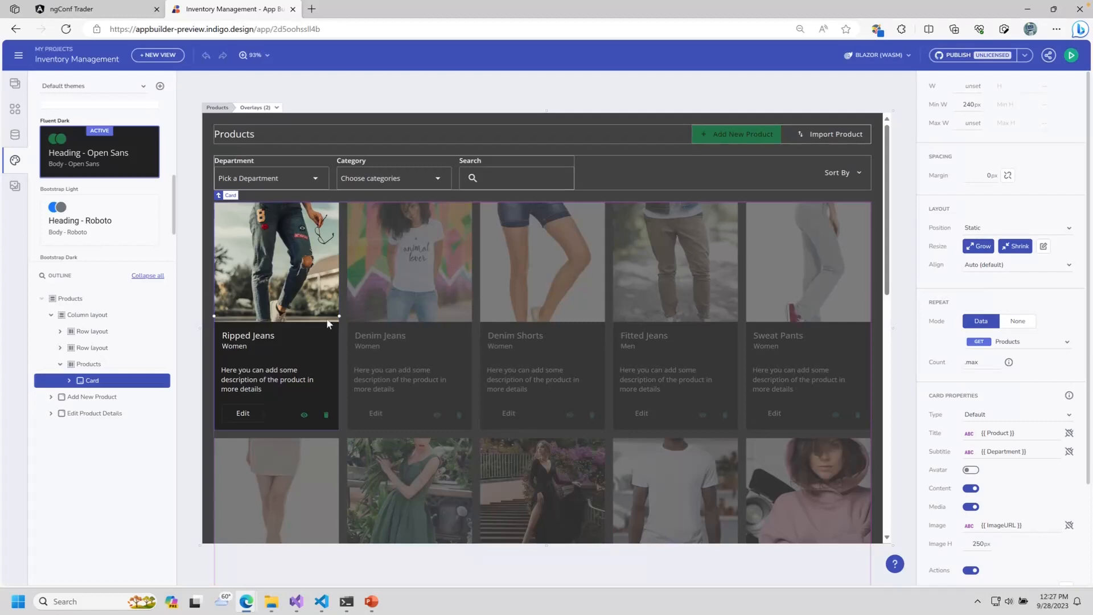
pyautogui.scroll(-2, 106, 251)
pyautogui.click(111, 226)
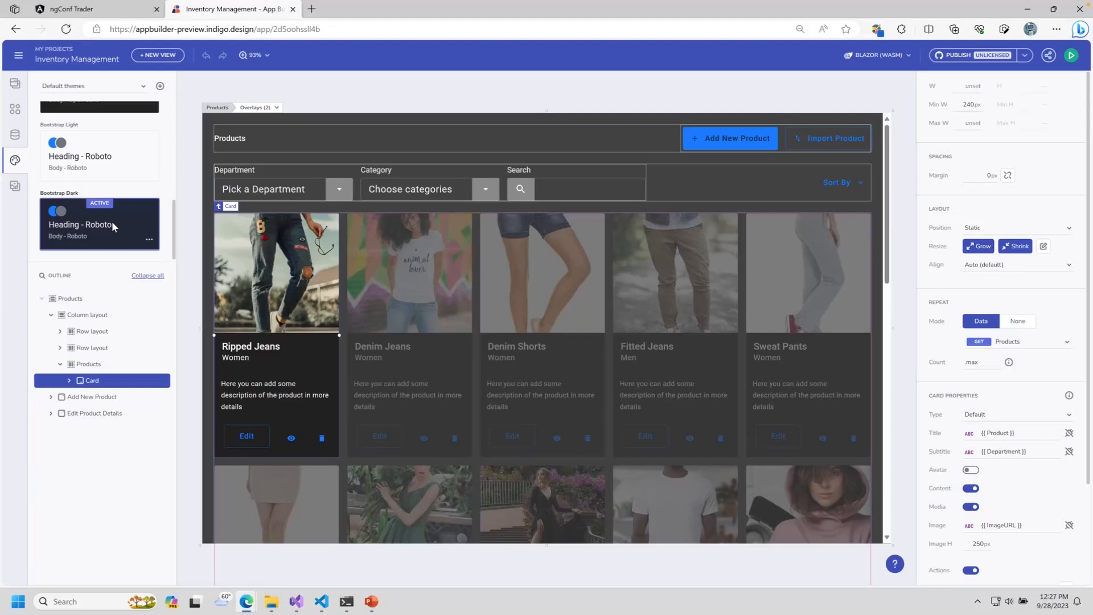
pyautogui.scroll(-1, 132, 220)
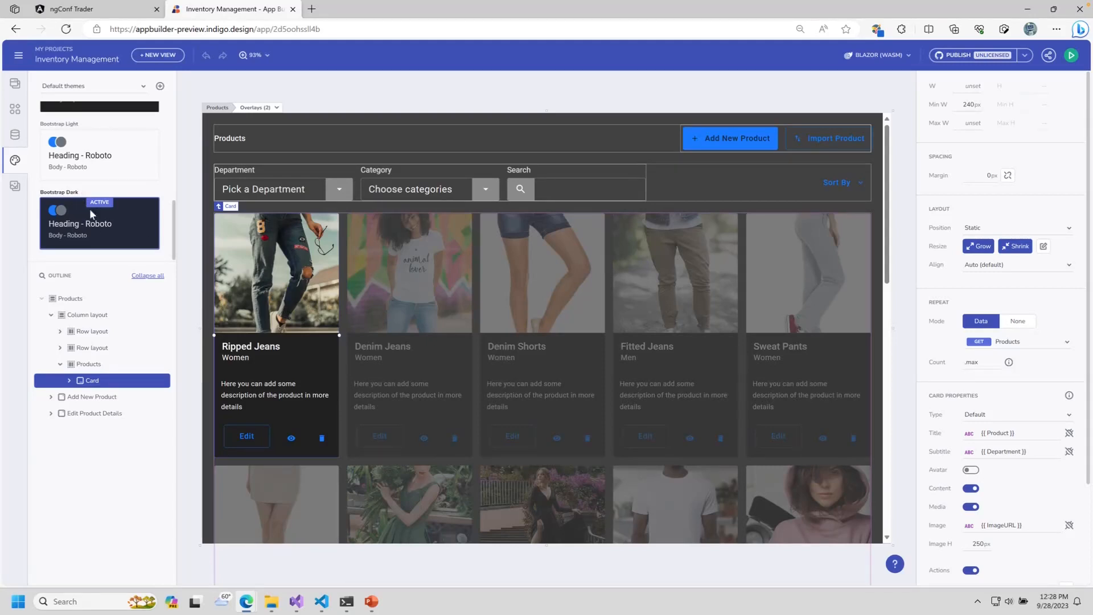
pyautogui.click(149, 240)
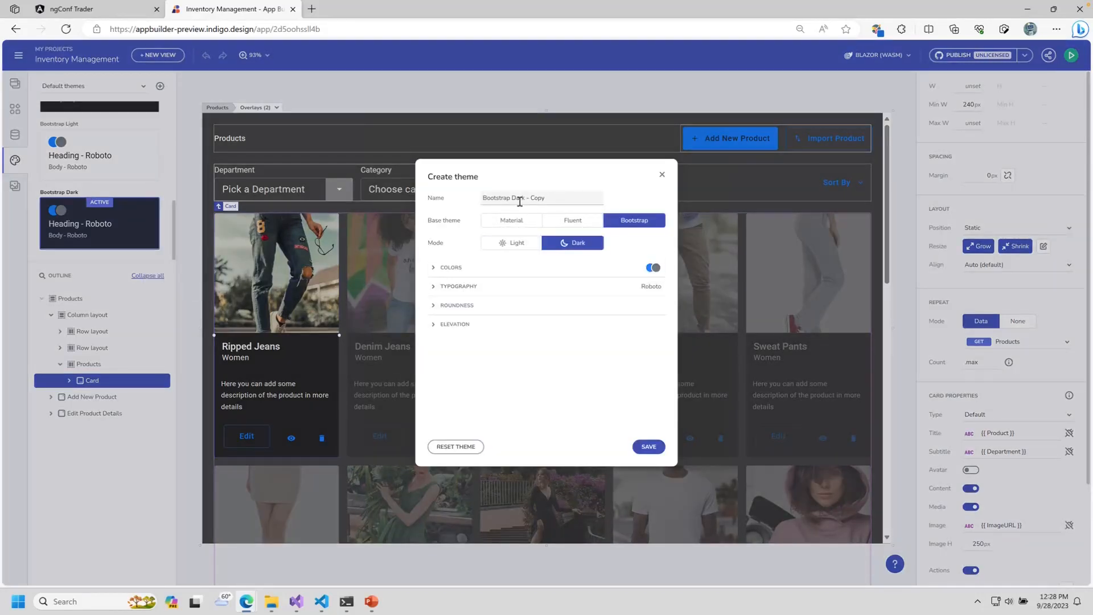
# Step: Give Bootstrap Dark - Copy a #9BB6CD Secondary colour and the roundest radius, then save it
pyautogui.click(651, 269)
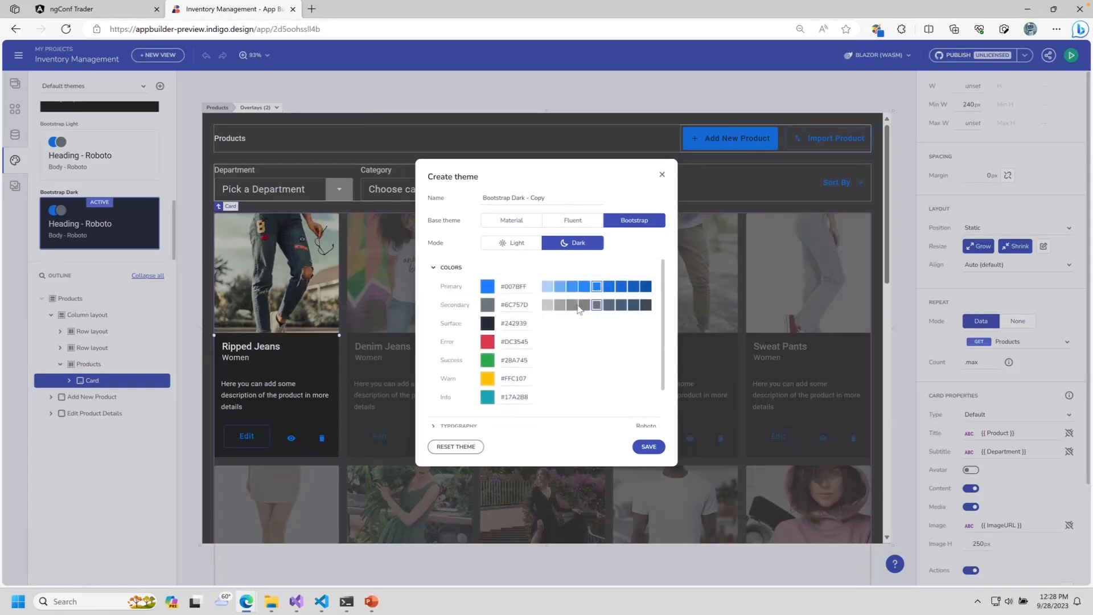
pyautogui.click(487, 305)
pyautogui.moveTo(500, 361); pyautogui.dragTo(510, 334)
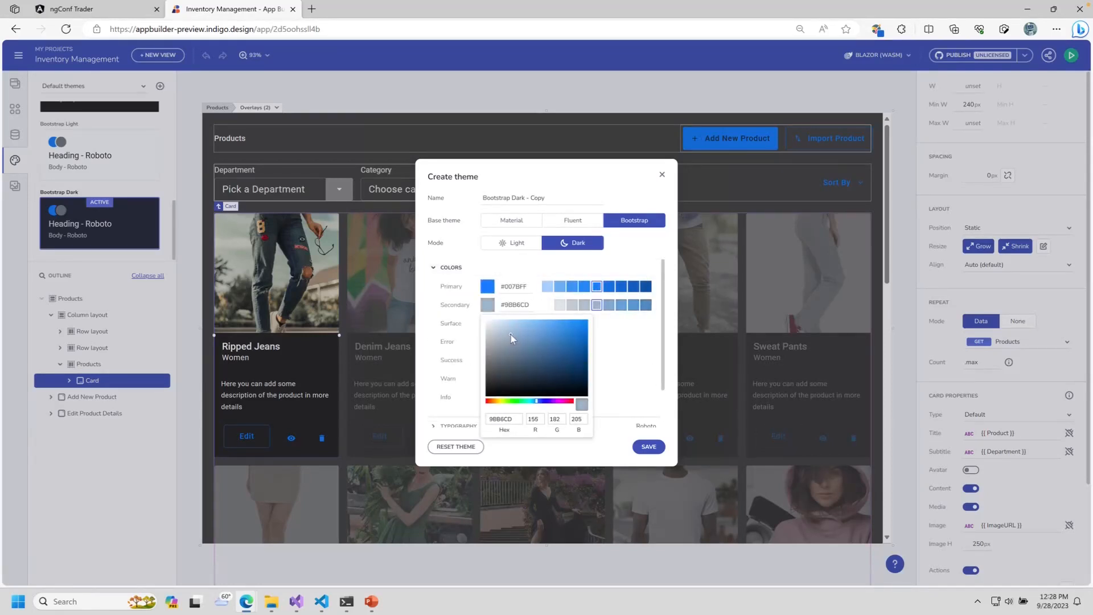
pyautogui.click(629, 360)
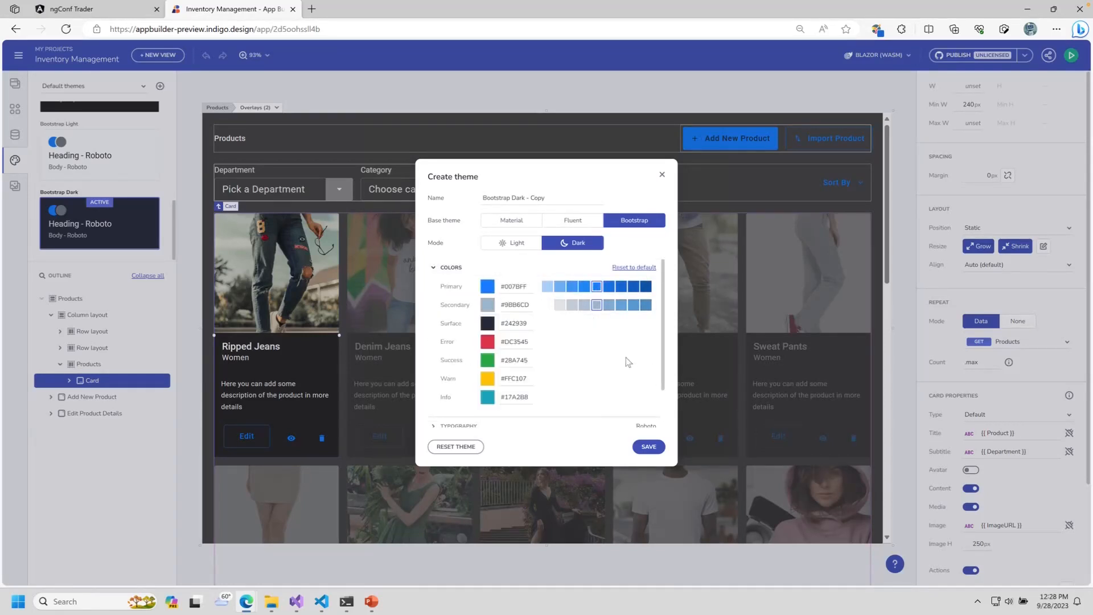
pyautogui.click(439, 267)
pyautogui.click(517, 307)
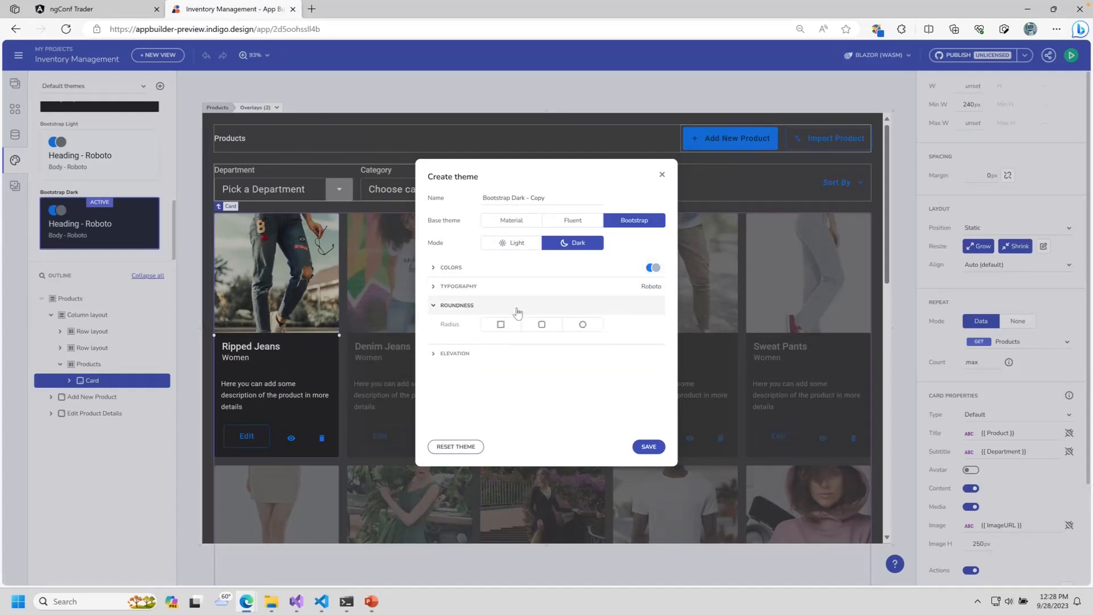
pyautogui.click(580, 324)
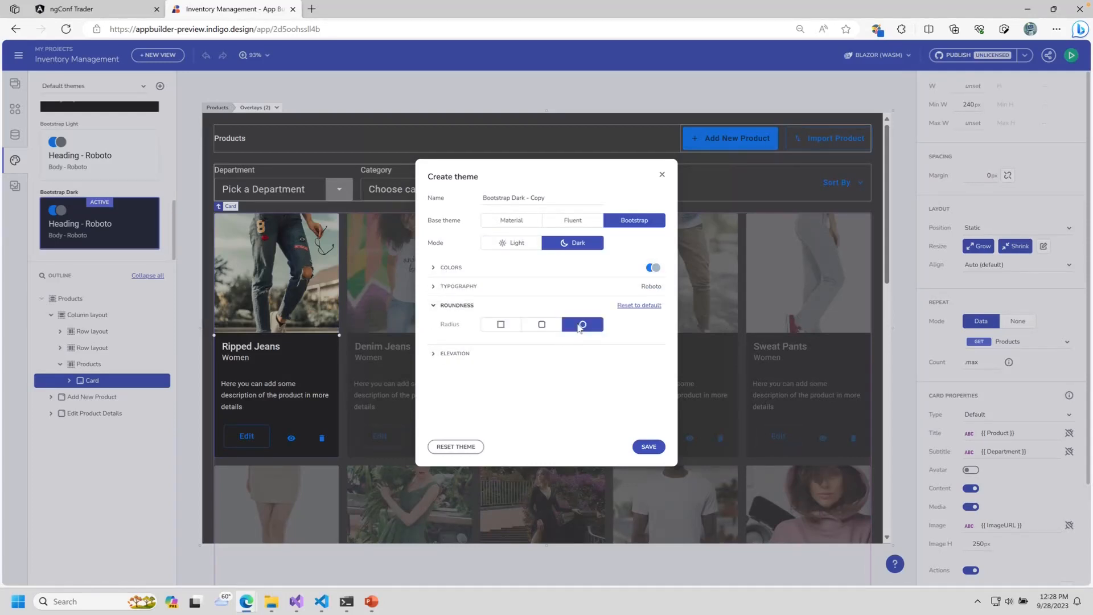
pyautogui.click(649, 446)
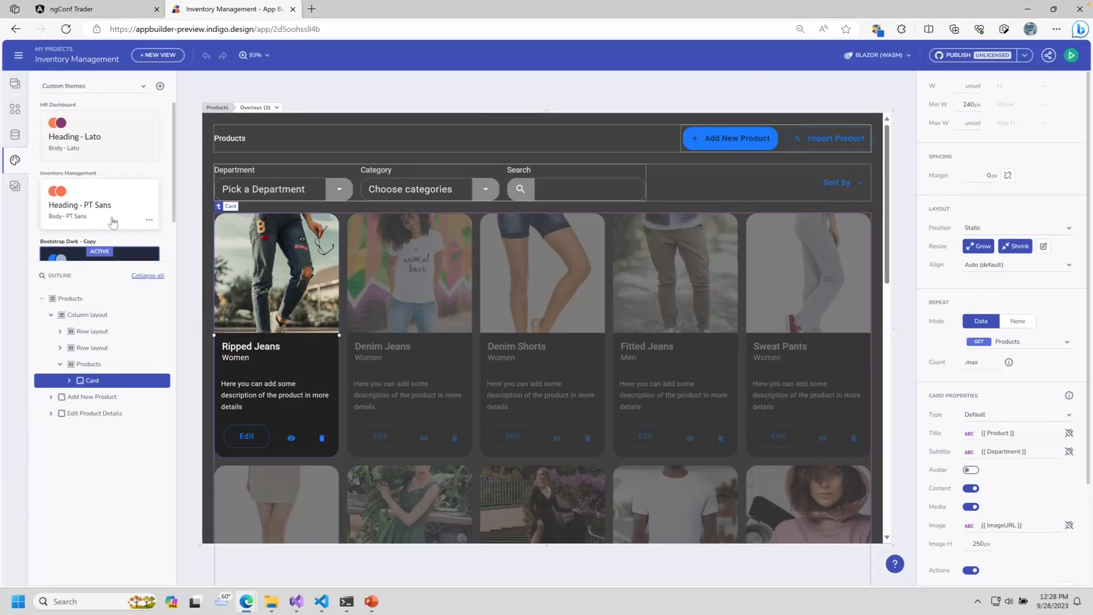
# Step: Apply the HR Dashboard theme
pyautogui.scroll(-1, 112, 223)
pyautogui.scroll(1, 112, 222)
pyautogui.click(105, 151)
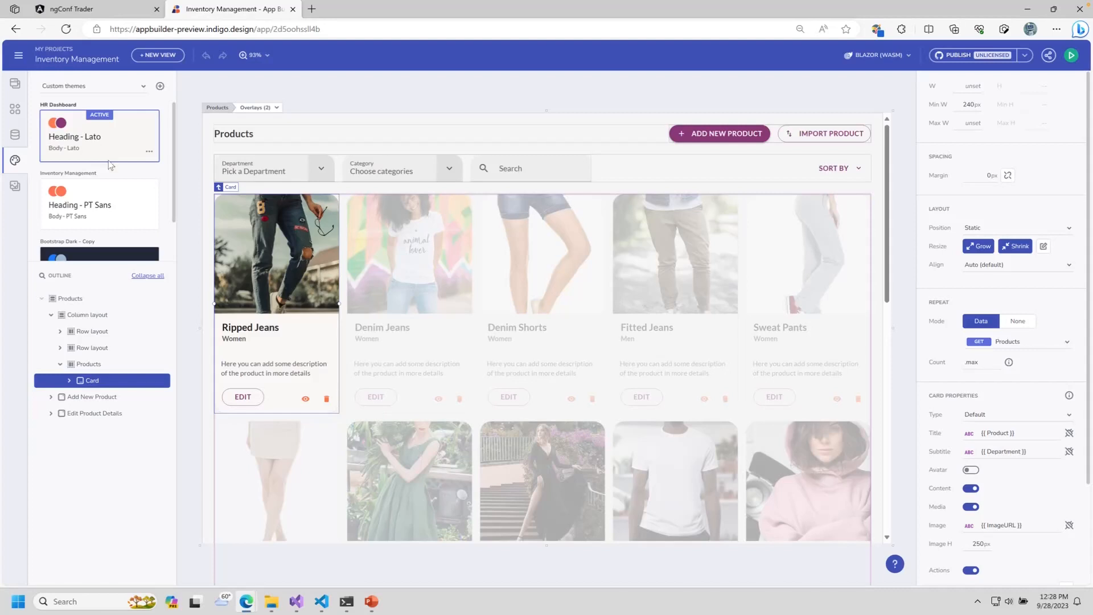
# Step: Open the Customers view and select its placeholder demo-content container
pyautogui.click(16, 188)
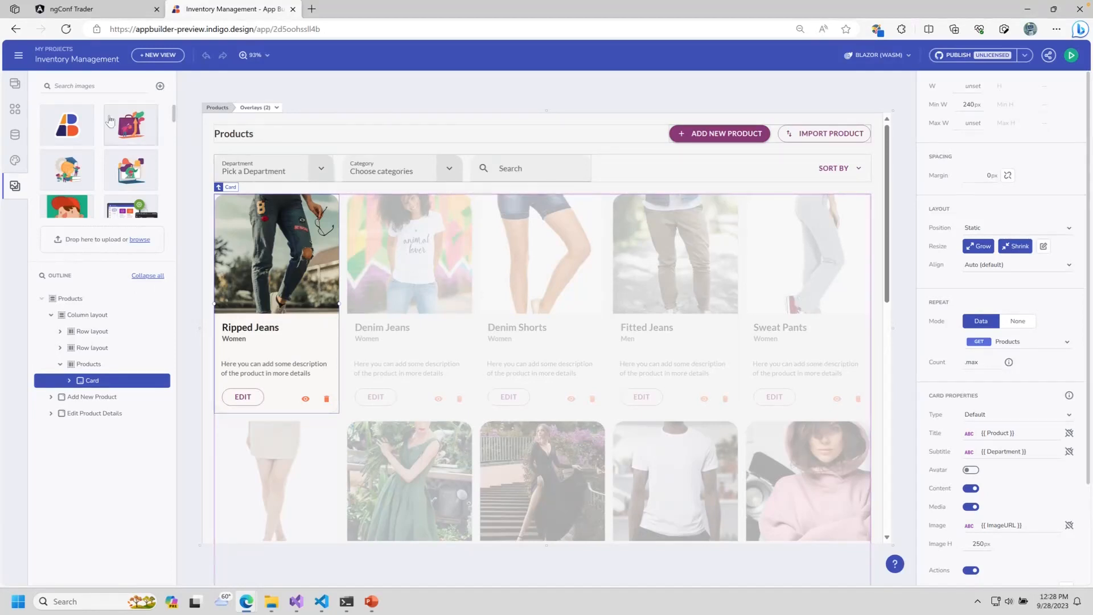
pyautogui.click(15, 83)
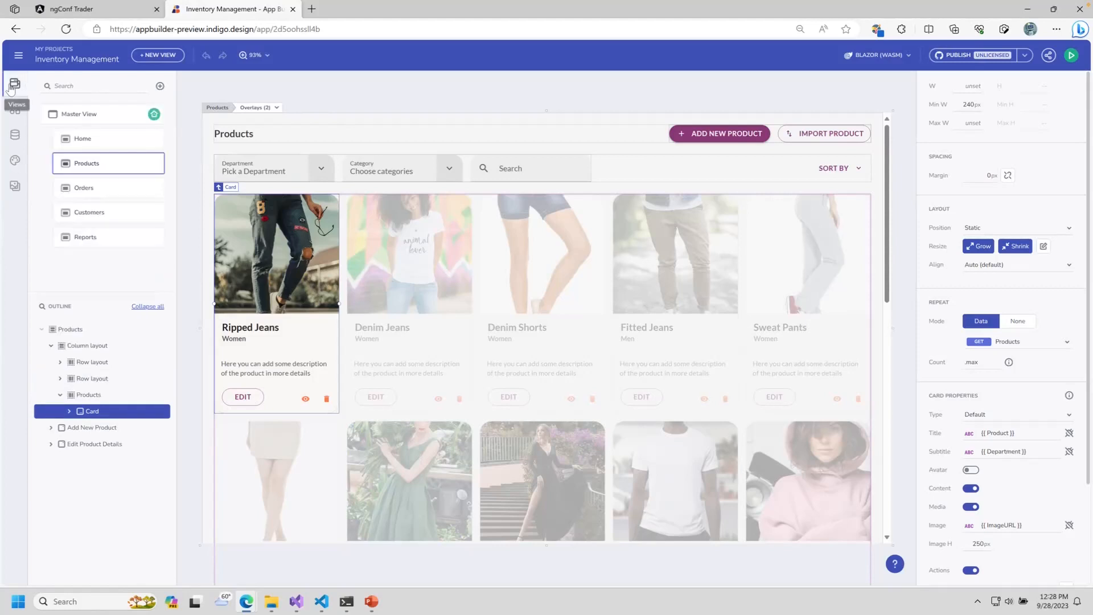
pyautogui.click(119, 213)
pyautogui.moveTo(341, 158); pyautogui.dragTo(869, 533)
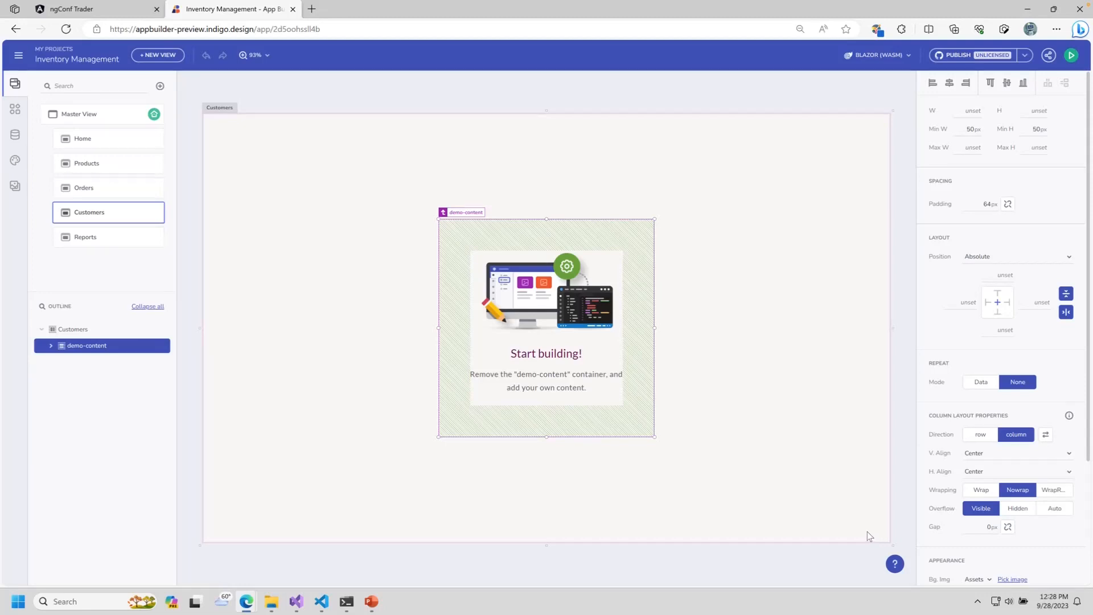
# Step: Delete the demo-content placeholder and pick the layout with one top row over a split bottom row
pyautogui.rightClick(628, 362)
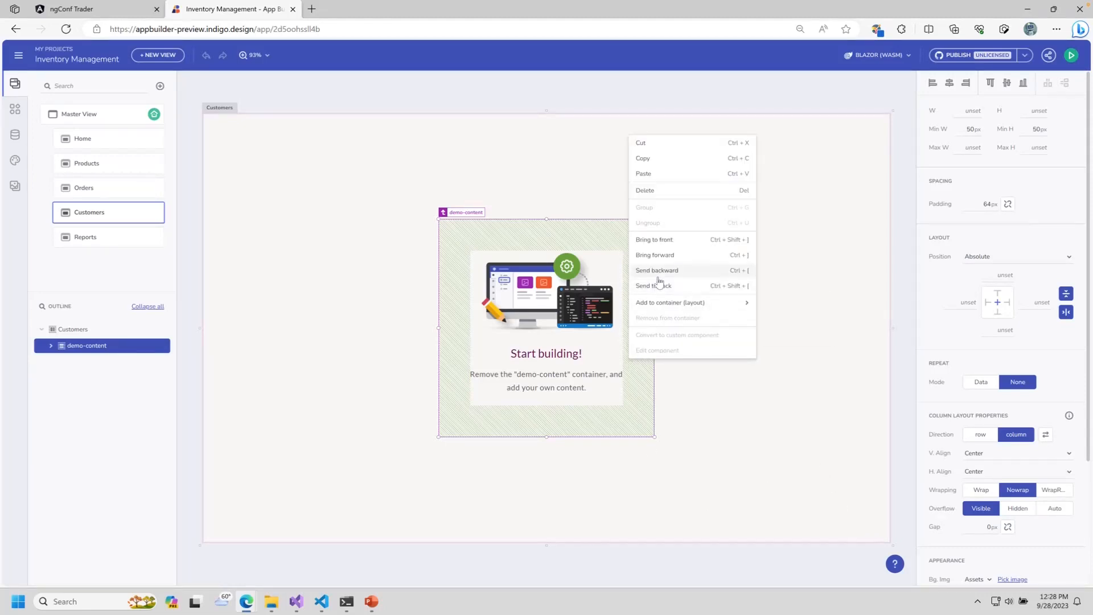
pyautogui.click(665, 191)
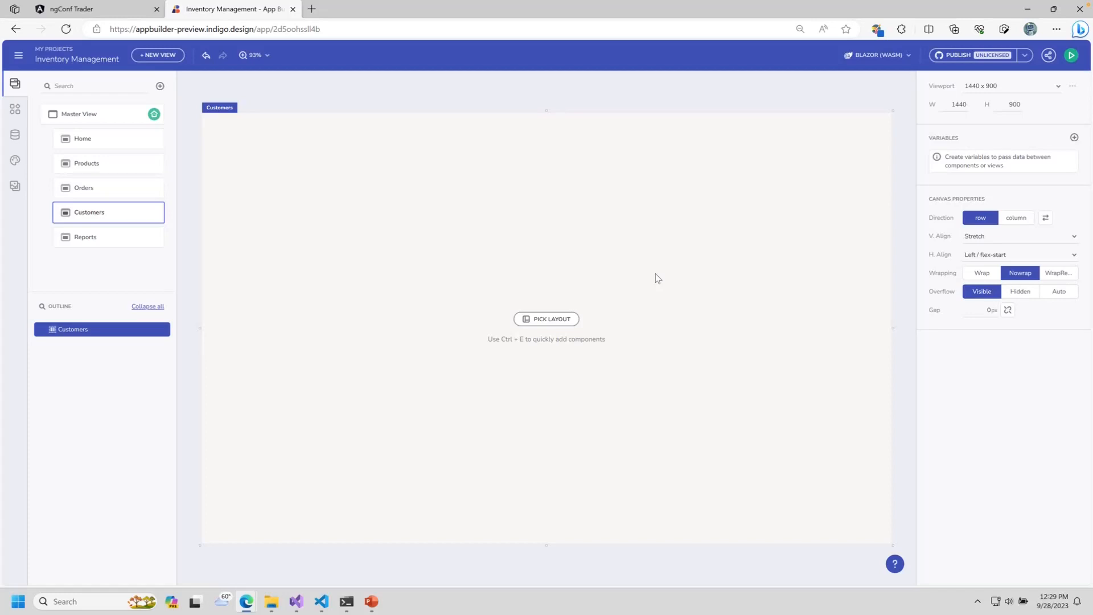
pyautogui.click(546, 319)
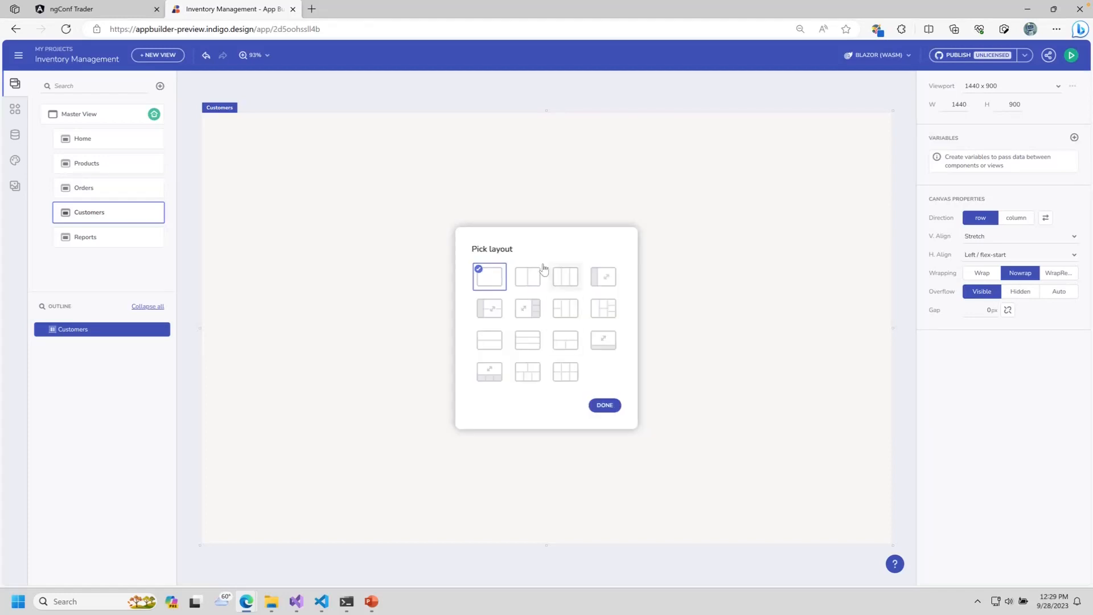
pyautogui.click(566, 342)
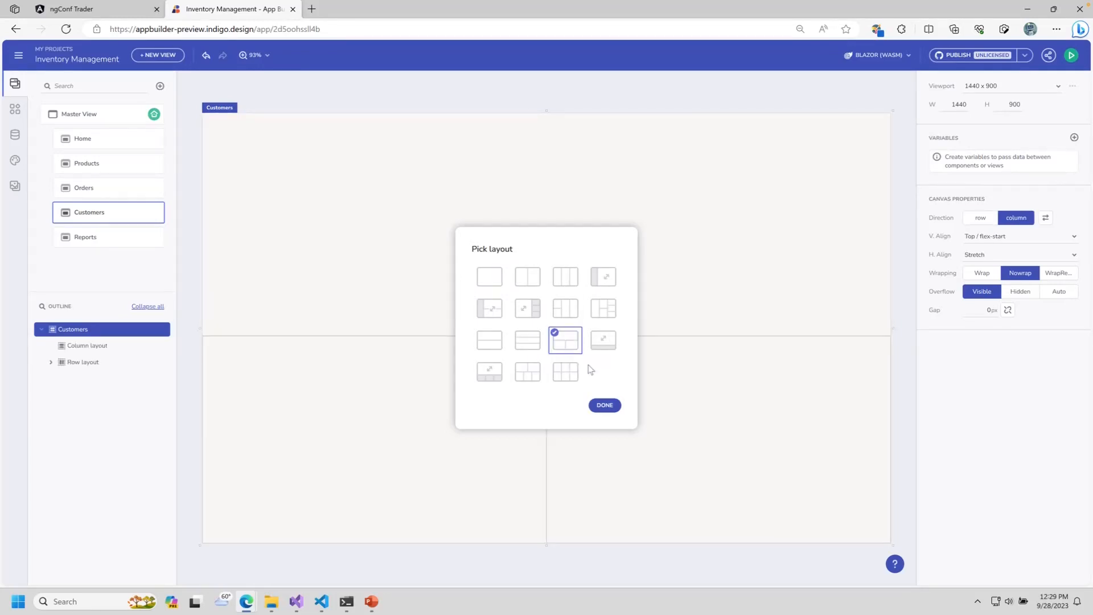
# Step: Apply the layout and place Grid components in the top and lower-left areas
pyautogui.click(605, 405)
pyautogui.click(602, 196)
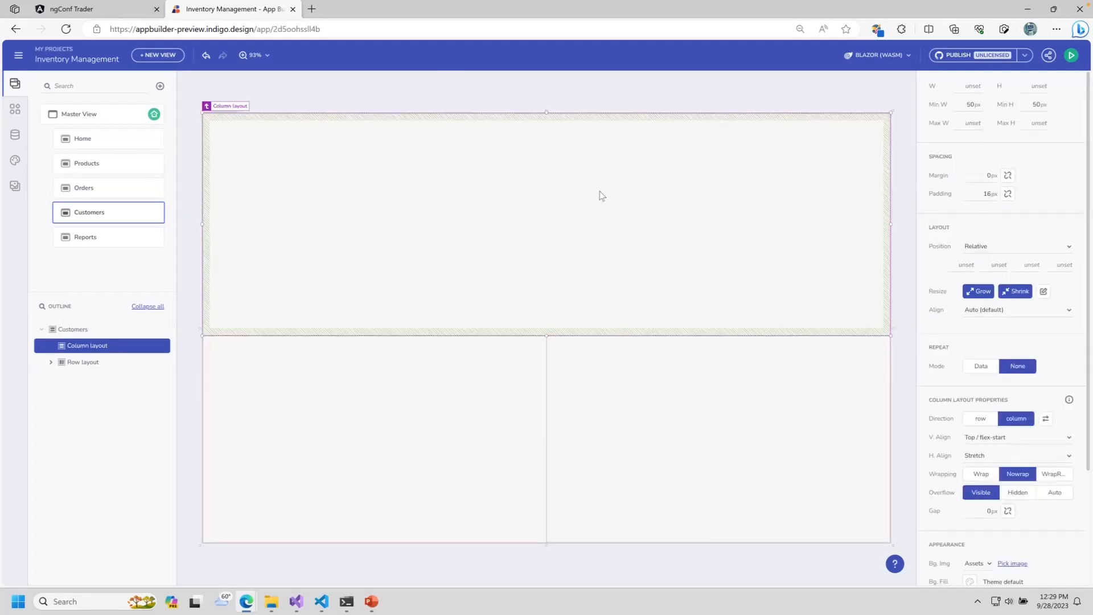
pyautogui.click(23, 114)
pyautogui.click(72, 84)
pyautogui.write('grid')
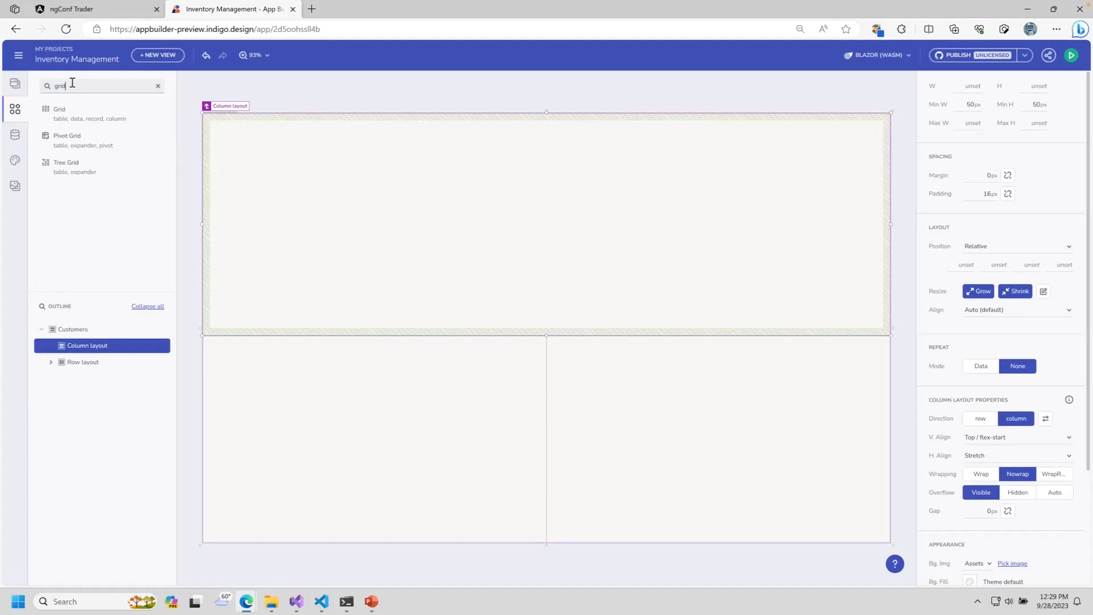
pyautogui.moveTo(68, 112); pyautogui.dragTo(517, 185)
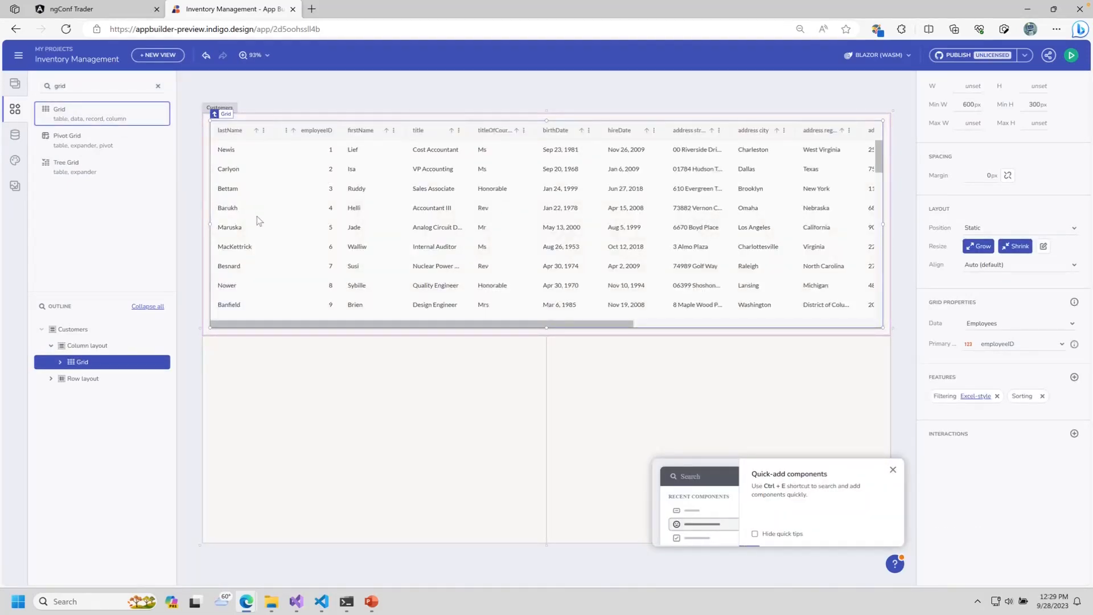
pyautogui.moveTo(102, 117); pyautogui.dragTo(425, 462)
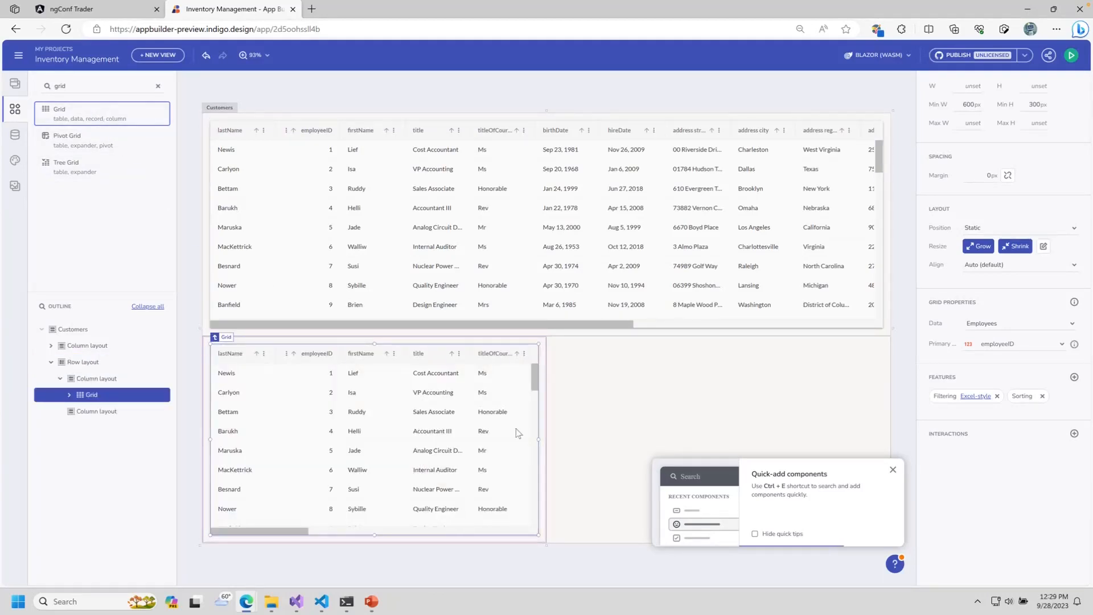
# Step: Insert a Category Chart in the lower-right area via quick component search
pyautogui.click(640, 385)
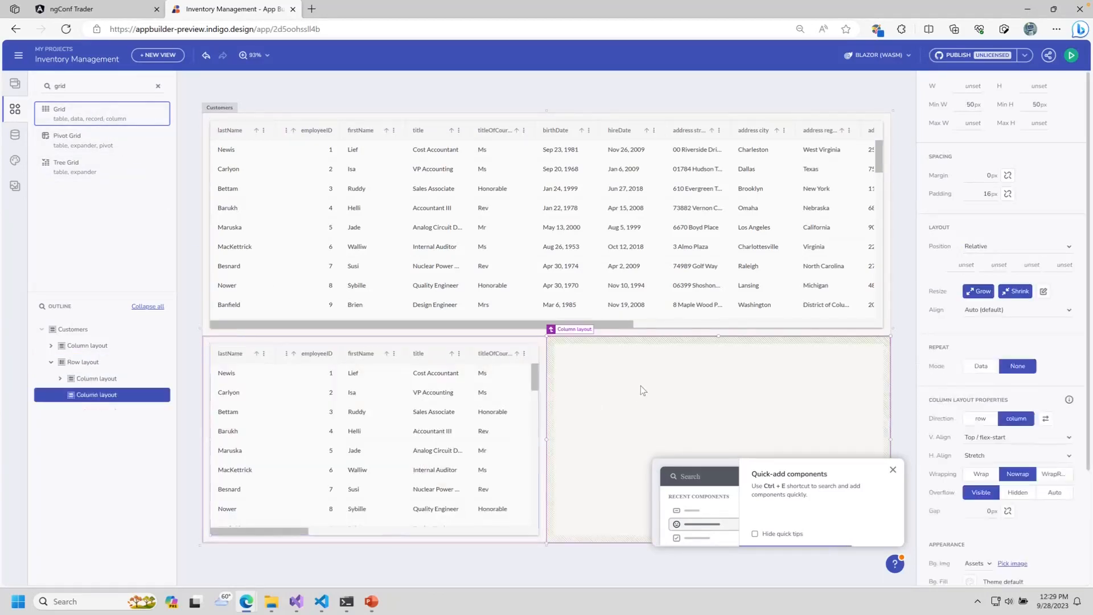
pyautogui.click(893, 469)
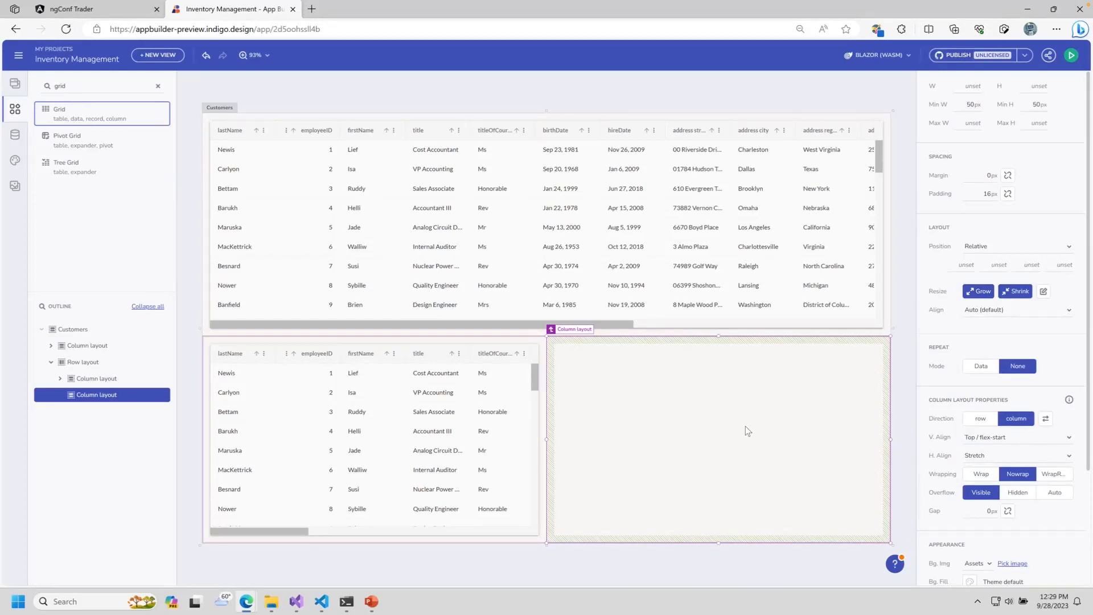
pyautogui.click(747, 431)
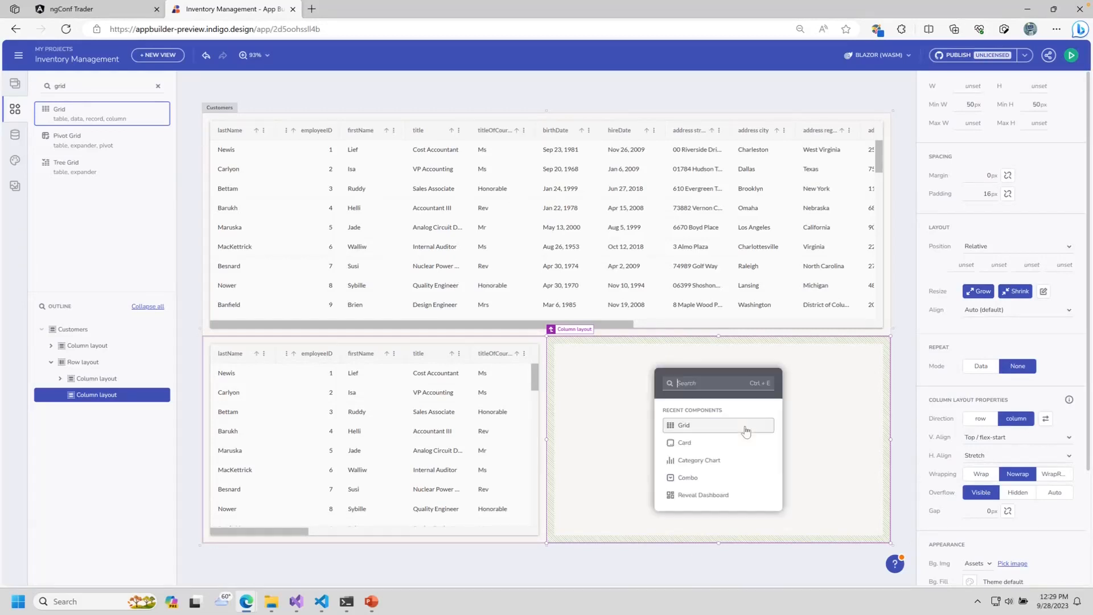
pyautogui.write('chart')
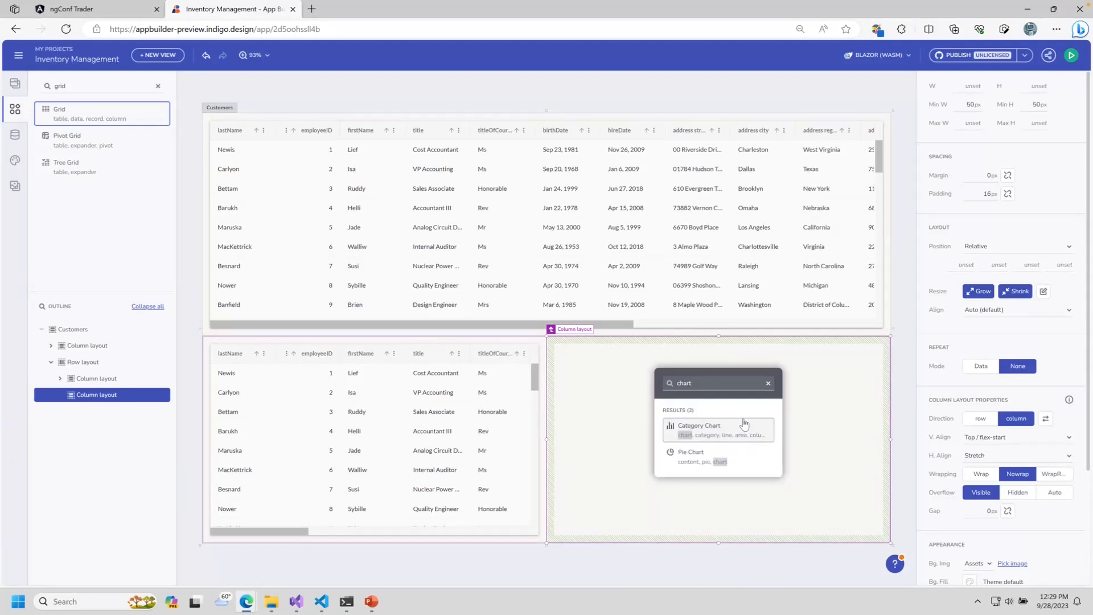
pyautogui.click(704, 431)
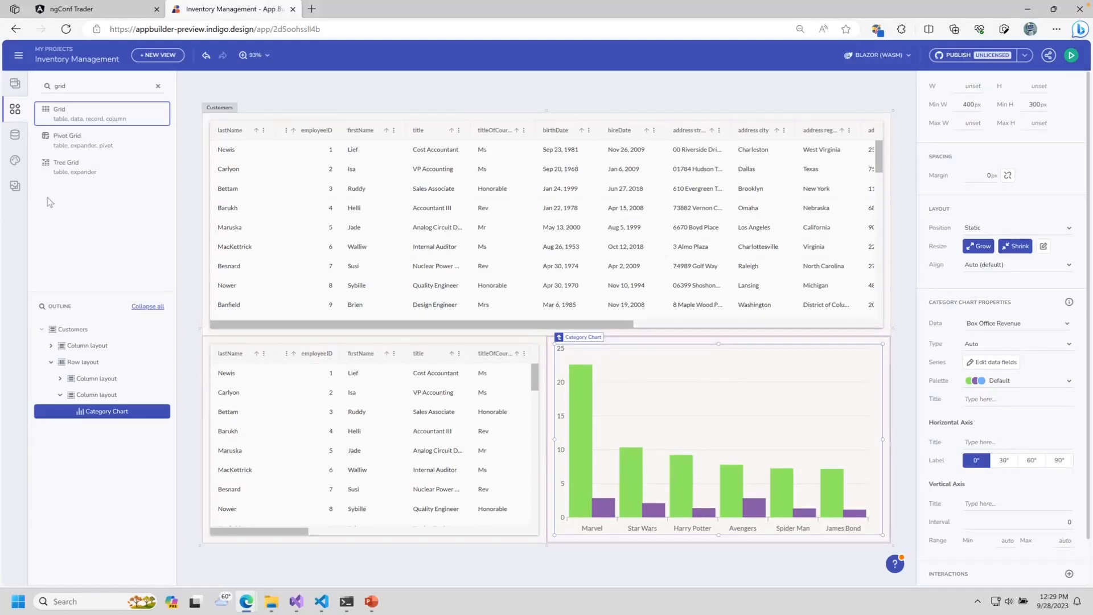
# Step: Show the data sources list, then switch to the Reveal dashboard window
pyautogui.click(17, 135)
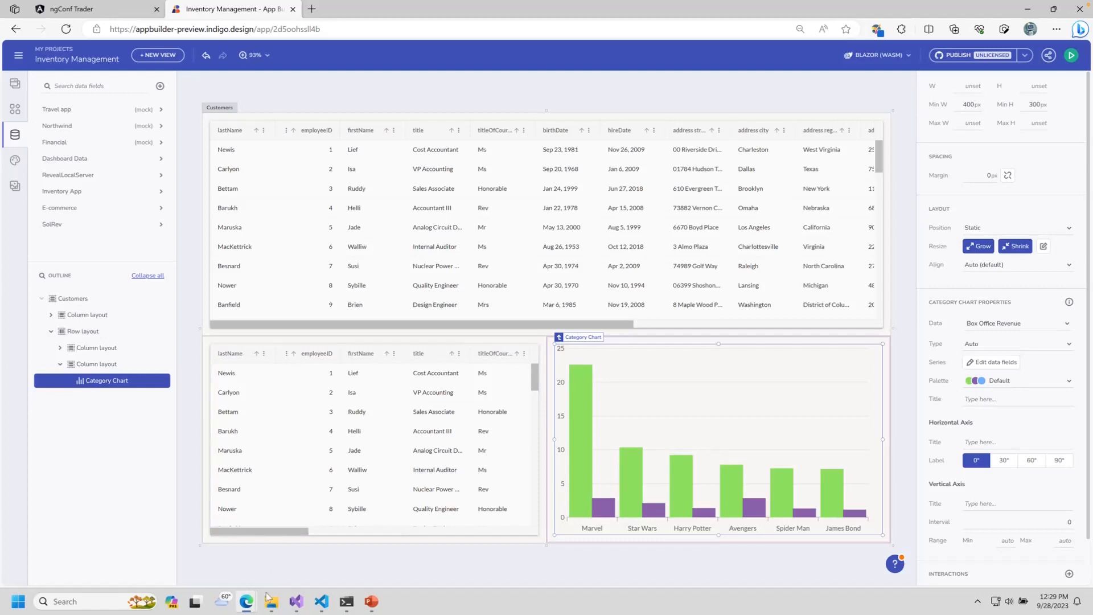
pyautogui.moveTo(252, 602)
pyautogui.click(207, 558)
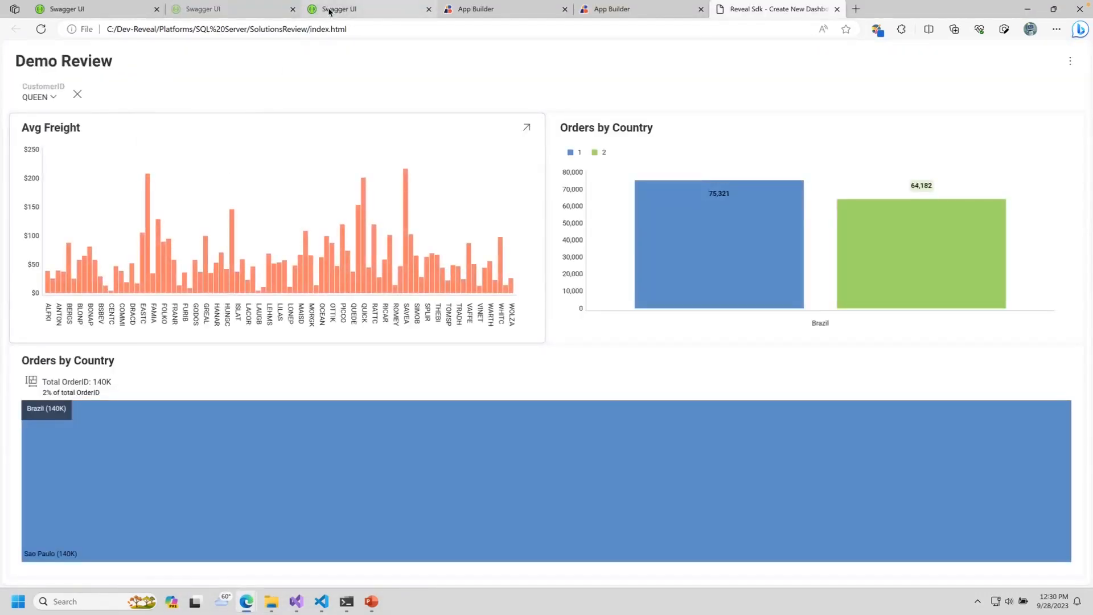
# Step: Copy the NorthwindCloudApp swagger.json link from Swagger UI, then return to App Builder's Solutions Review workspace
pyautogui.click(330, 12)
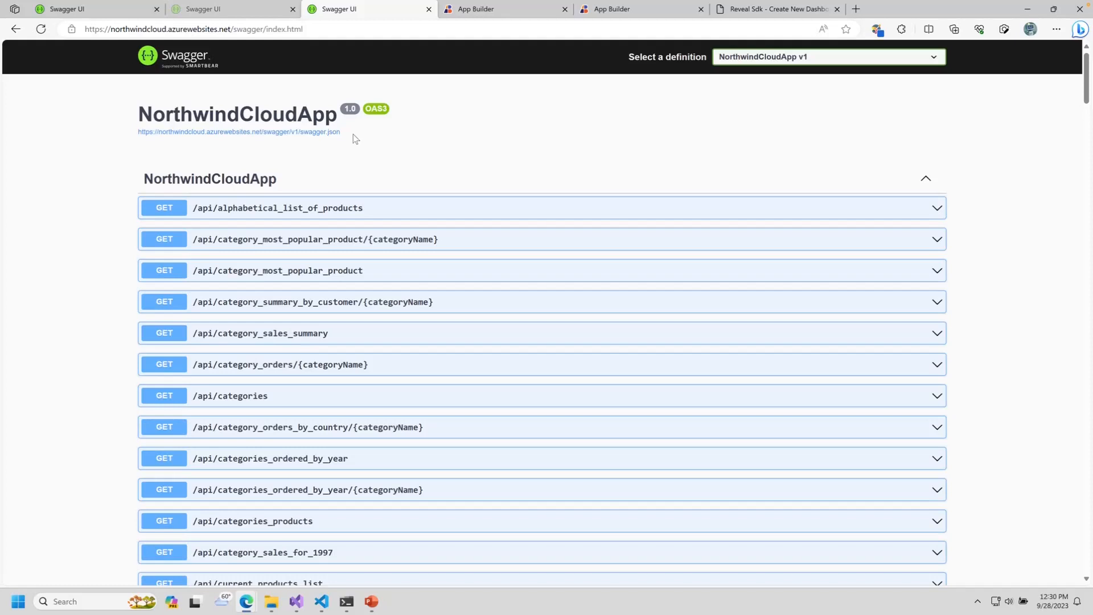
pyautogui.moveTo(353, 136); pyautogui.dragTo(137, 136)
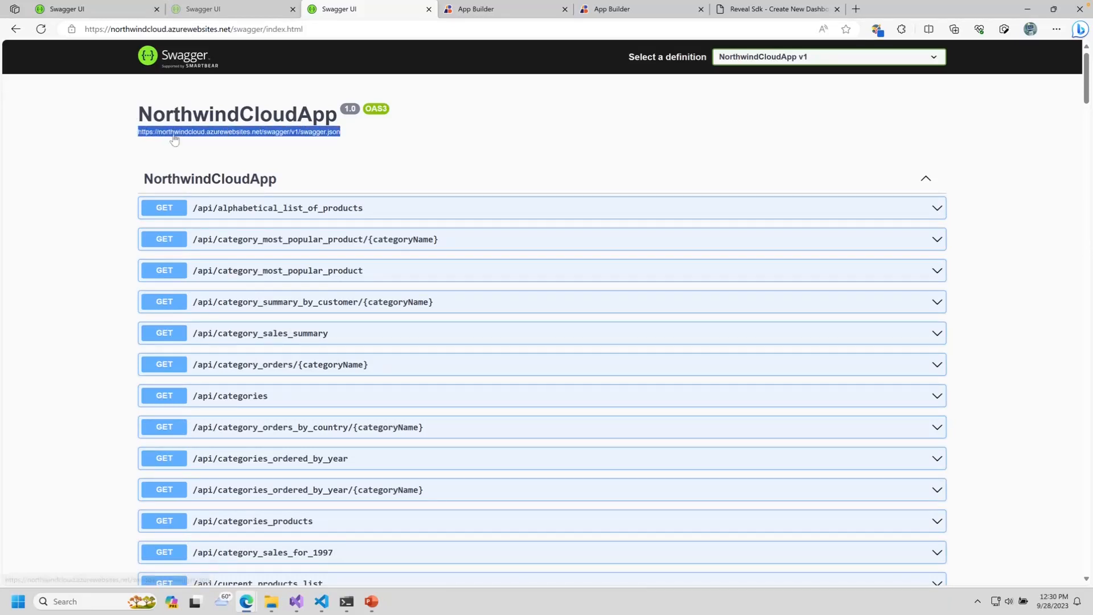
pyautogui.rightClick(260, 135)
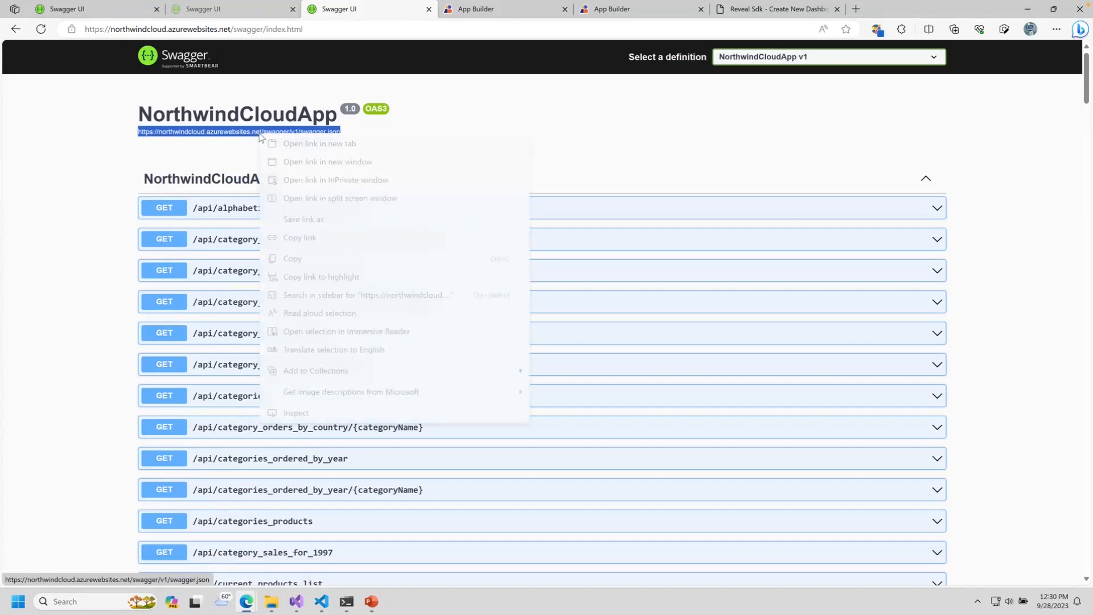
pyautogui.click(307, 259)
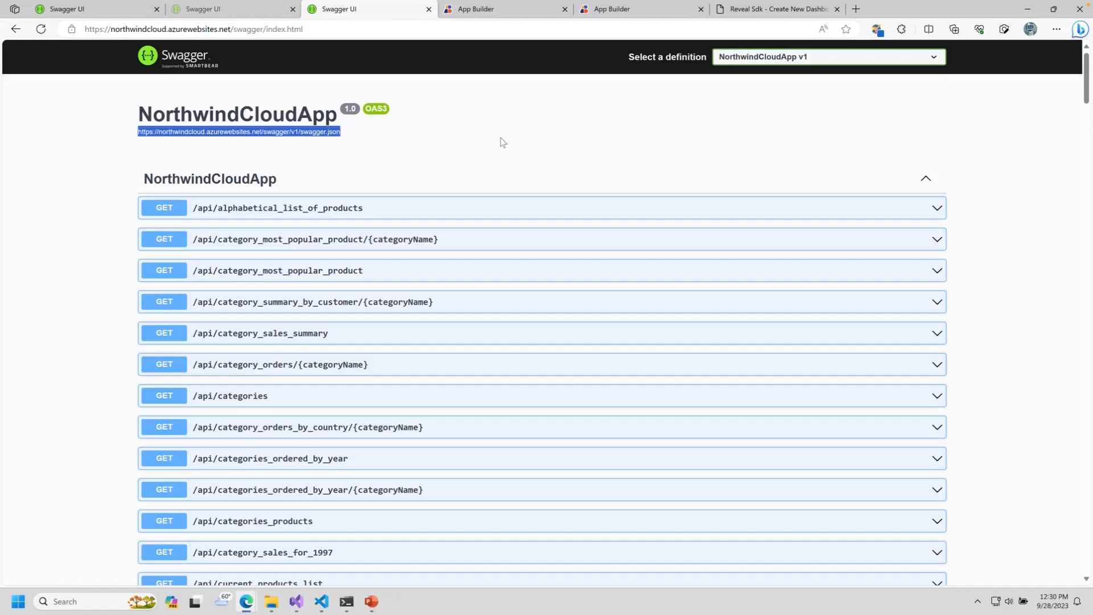
pyautogui.click(513, 15)
pyautogui.click(631, 15)
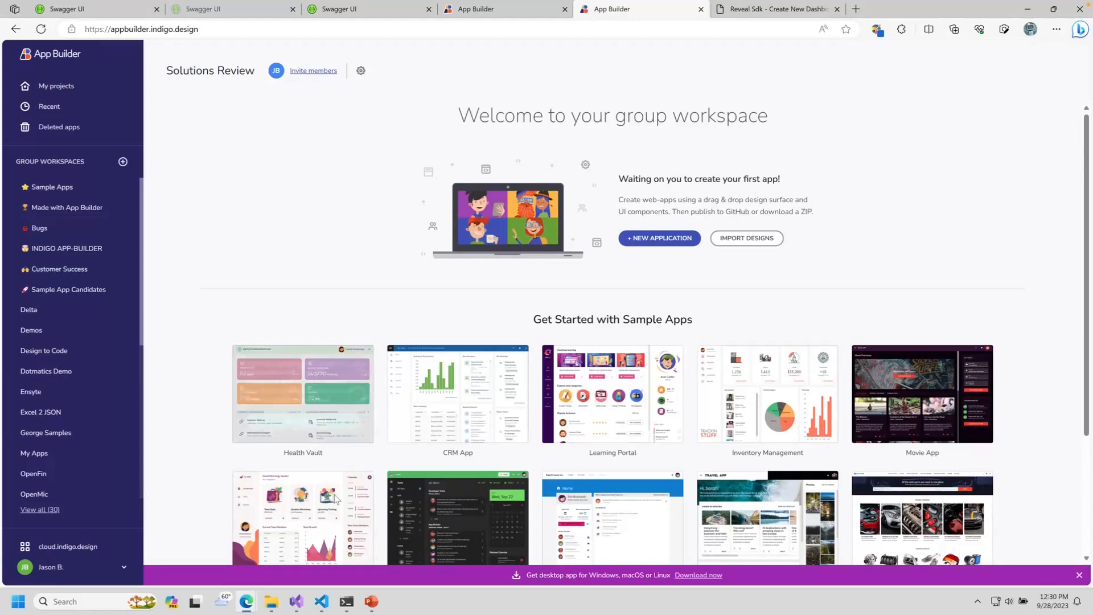
# Step: Add a new REST API data source named SolutionsReview
pyautogui.click(1036, 7)
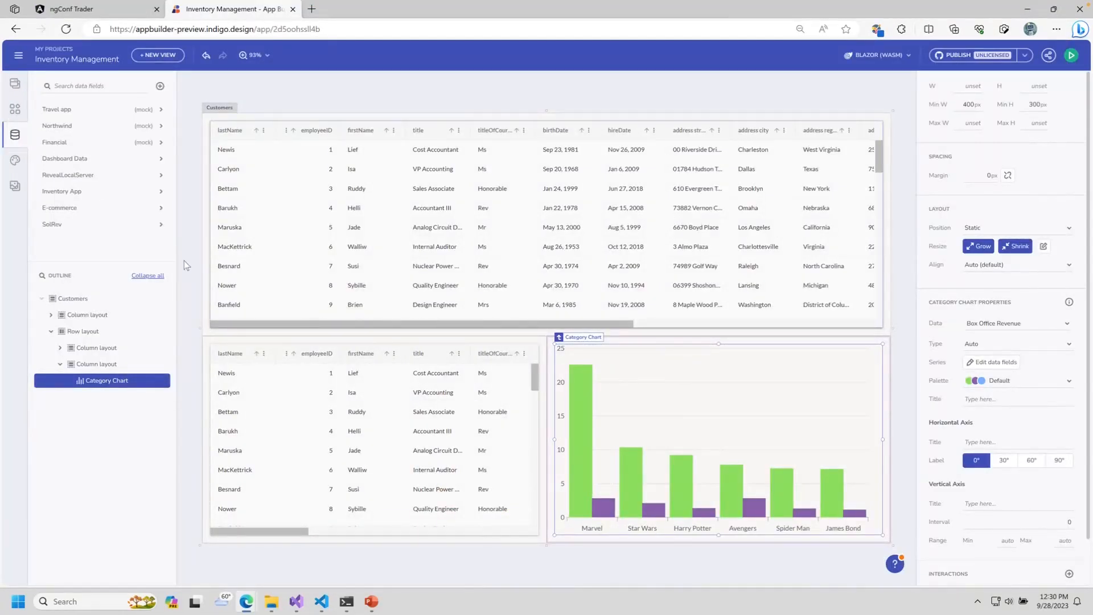
pyautogui.click(160, 87)
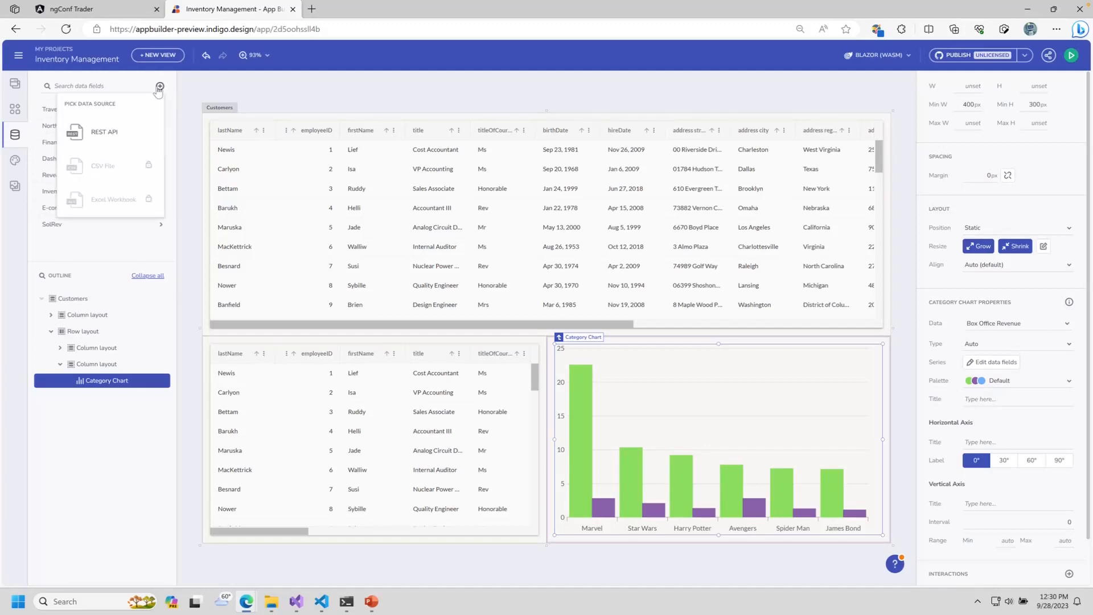
pyautogui.click(123, 134)
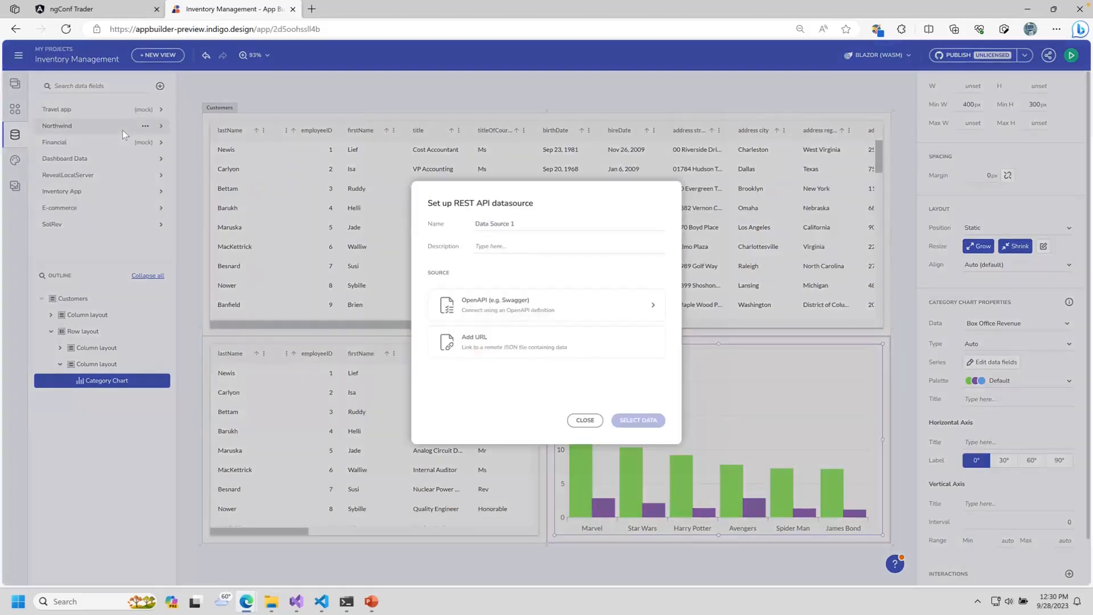
pyautogui.click(594, 224)
pyautogui.write('Solution')
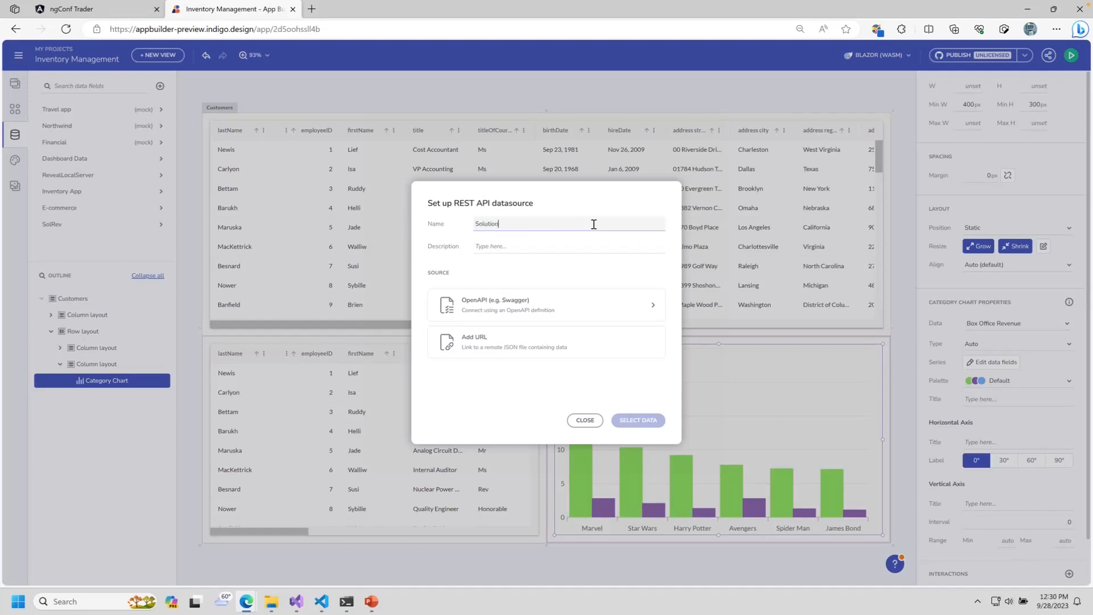
pyautogui.write('sReview')
# Step: Set its OpenAPI definition to the copied Northwind swagger.json URL and save
pyautogui.click(532, 309)
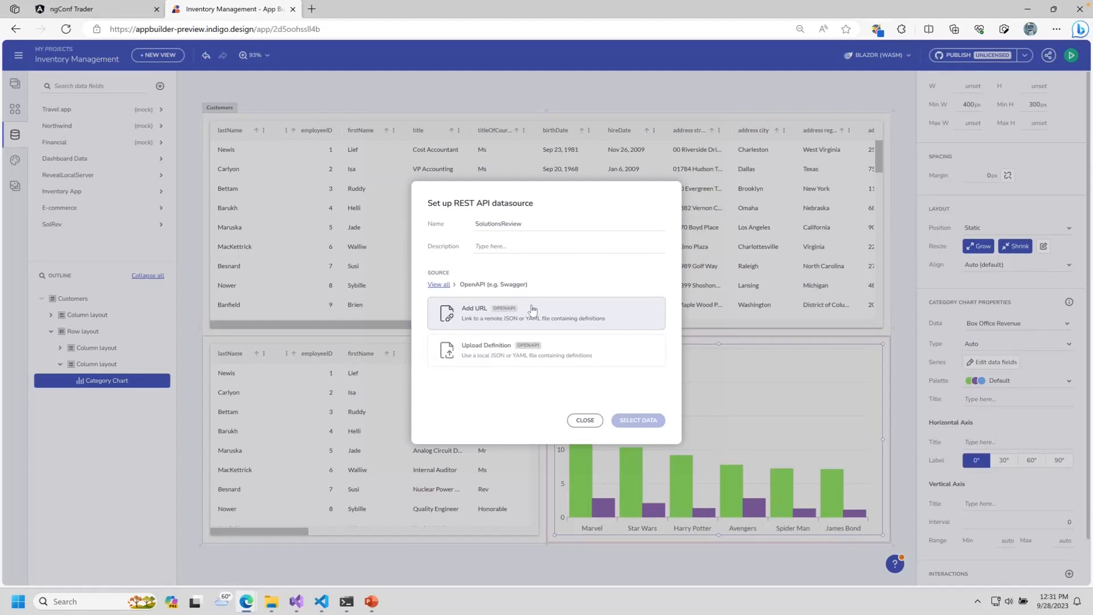
pyautogui.click(530, 313)
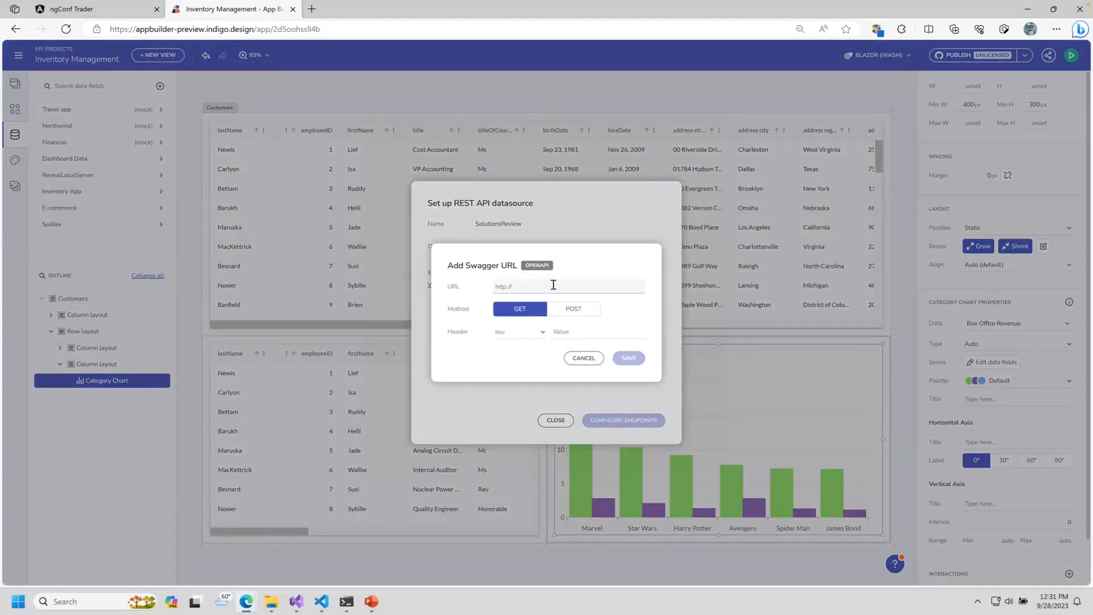
pyautogui.hotkey('ctrl', 'v')
pyautogui.moveTo(516, 286); pyautogui.dragTo(634, 286)
pyautogui.click(629, 355)
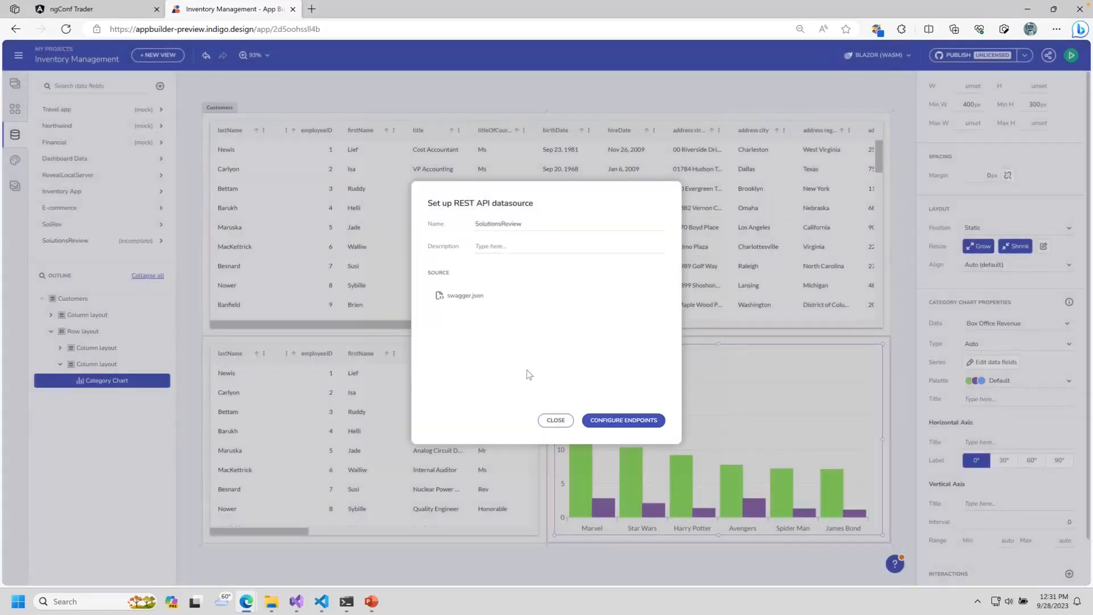
# Step: Add the /api/customers endpoint and inspect its response data
pyautogui.click(615, 419)
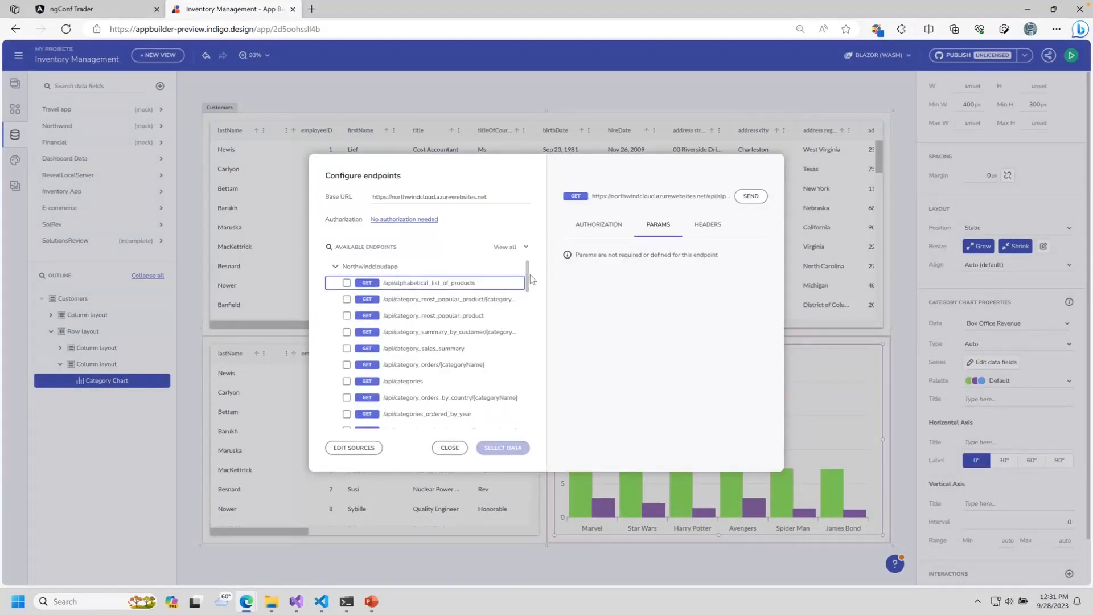
pyautogui.moveTo(526, 277); pyautogui.dragTo(529, 243)
pyautogui.moveTo(526, 277); pyautogui.dragTo(528, 300)
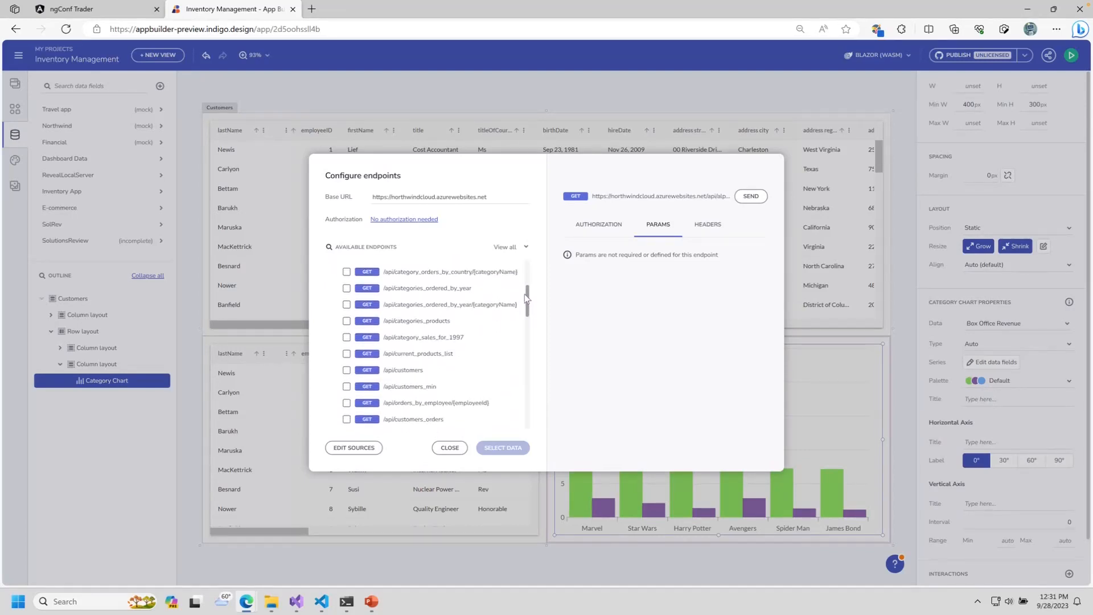
pyautogui.click(346, 364)
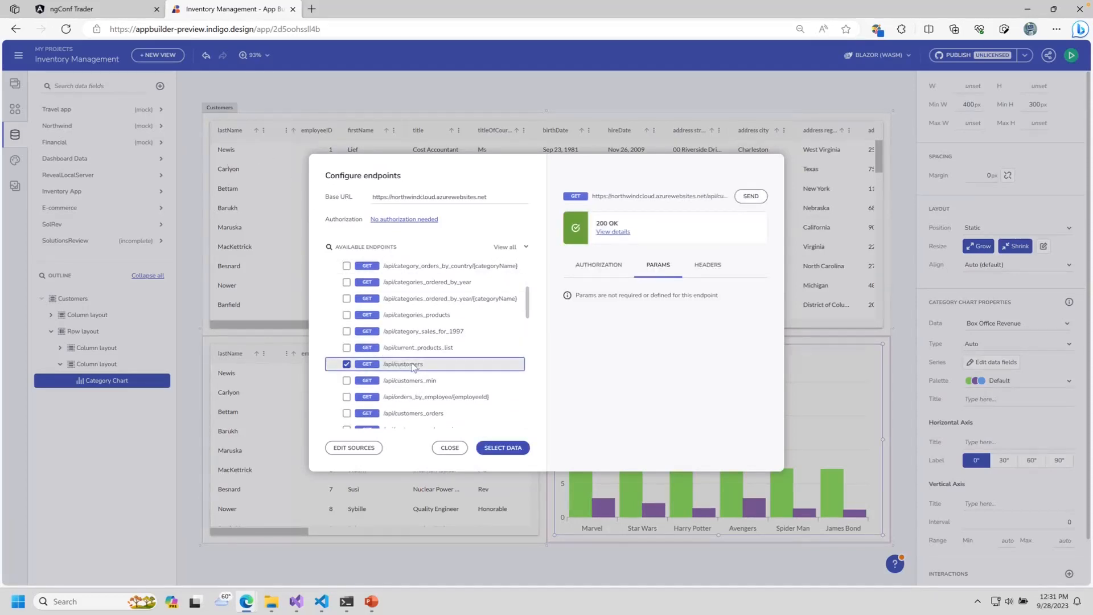
pyautogui.click(611, 233)
pyautogui.scroll(-5, 688, 303)
pyautogui.scroll(-6, 688, 303)
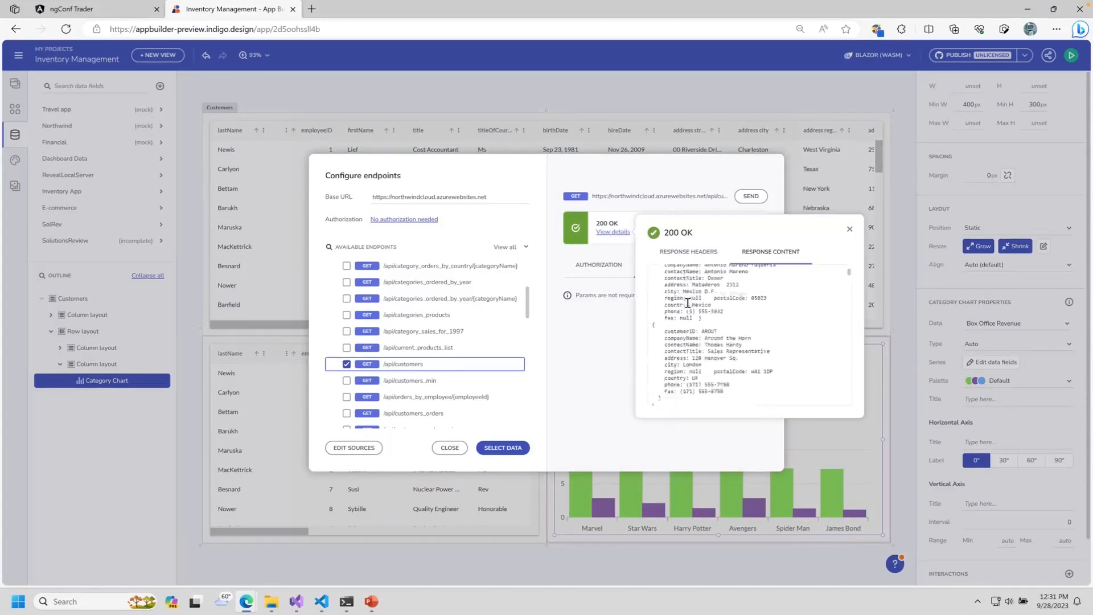
pyautogui.click(850, 229)
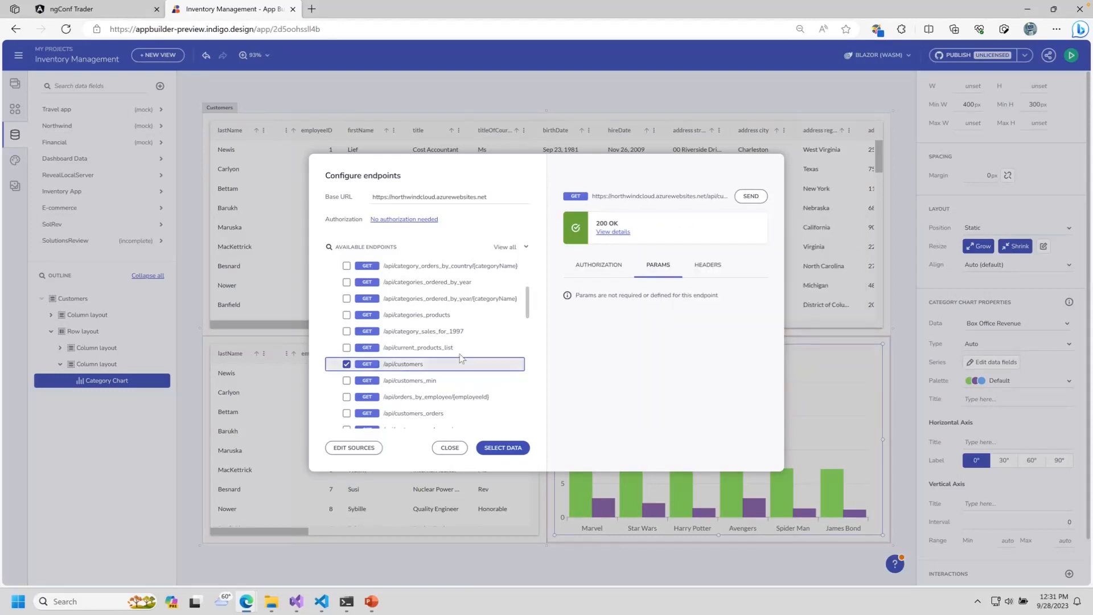
# Step: Add the customer orders endpoint with customerId AL and test its response
pyautogui.scroll(-1, 527, 312)
pyautogui.moveTo(527, 312); pyautogui.dragTo(520, 419)
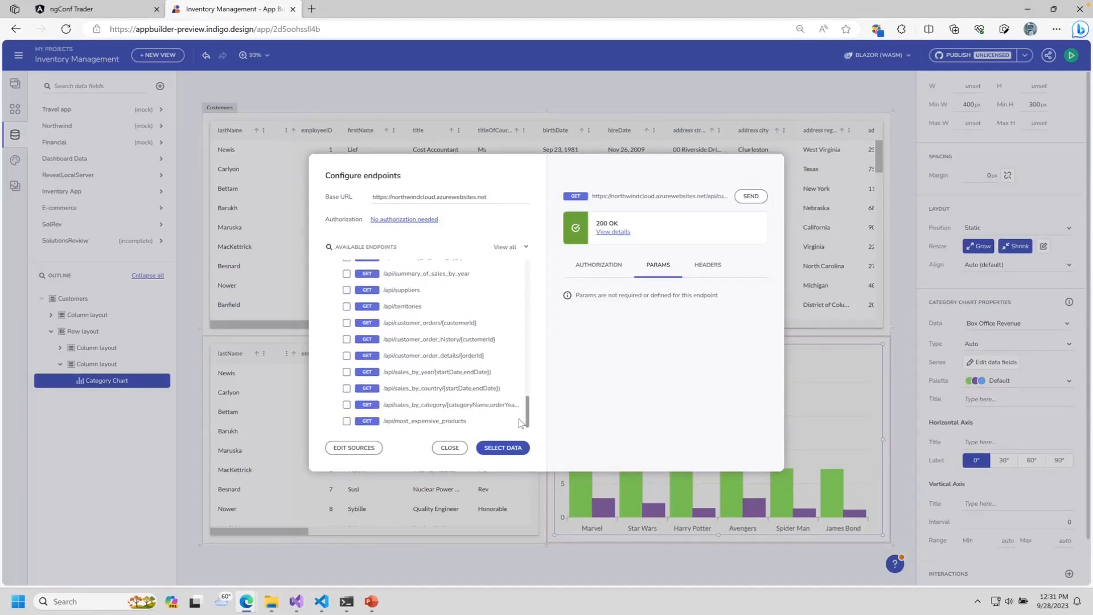
pyautogui.click(416, 328)
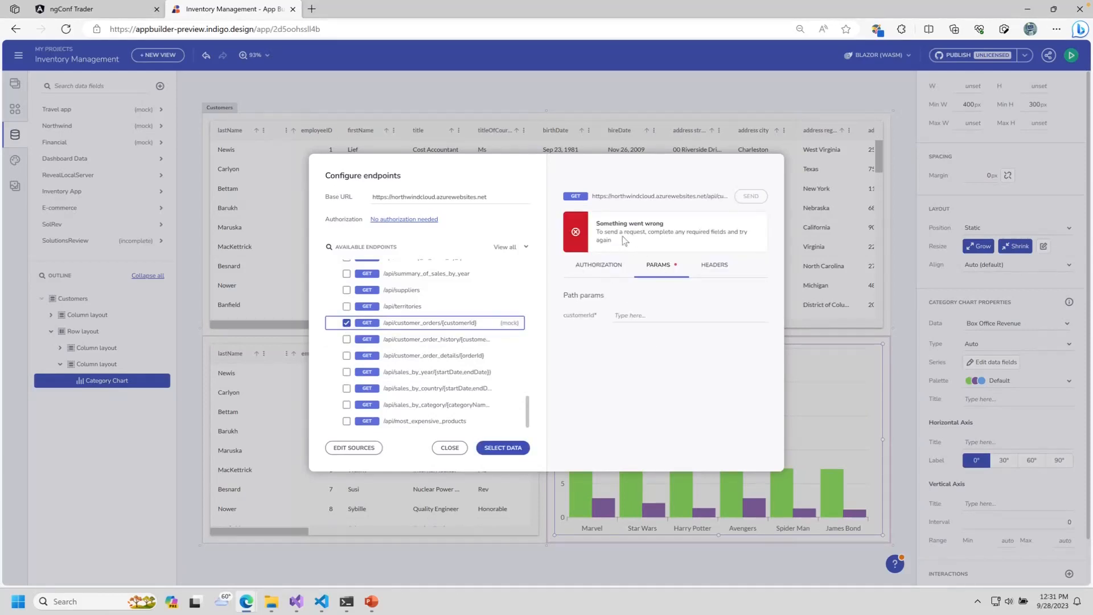
pyautogui.click(648, 316)
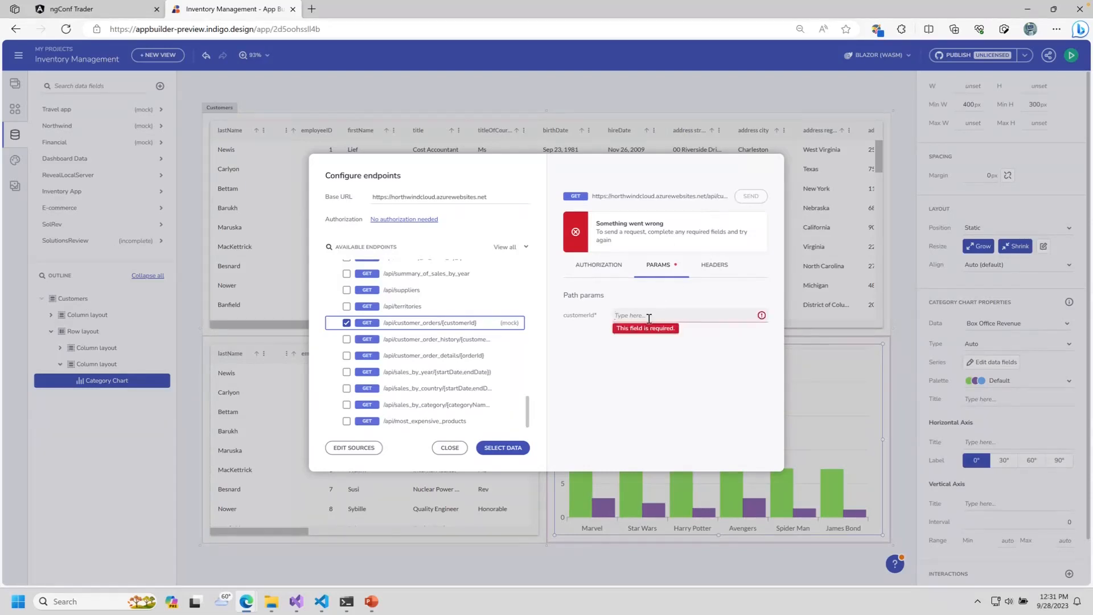
pyautogui.write('ALFKI')
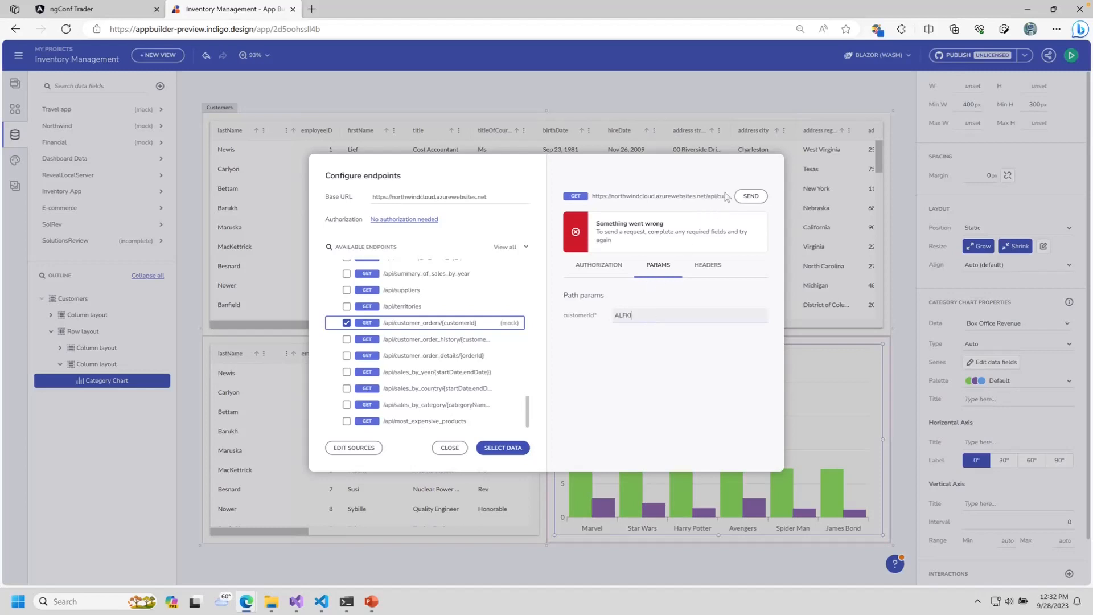
pyautogui.click(749, 197)
pyautogui.click(608, 233)
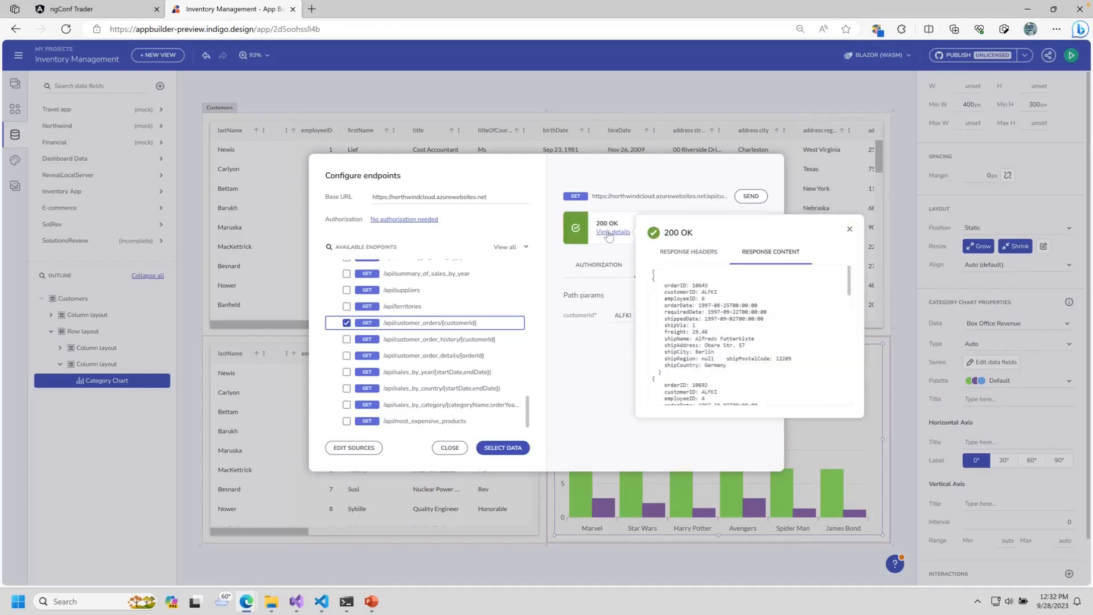
pyautogui.scroll(-5, 793, 317)
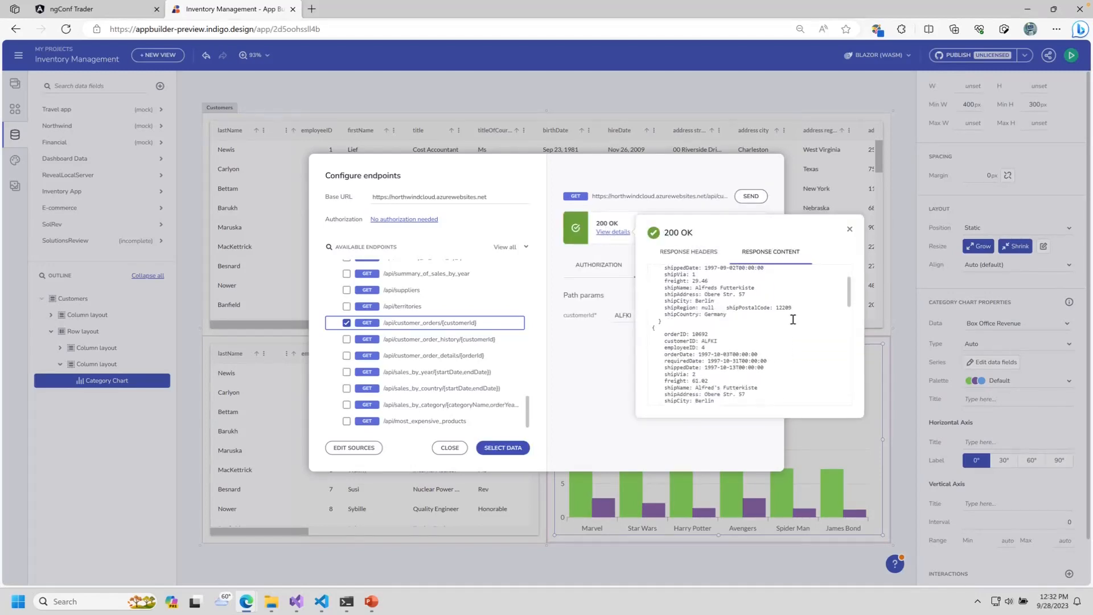
pyautogui.click(849, 229)
# Step: Add customer order history with customerId ALFKI, test it, then proceed to Select Data
pyautogui.click(447, 341)
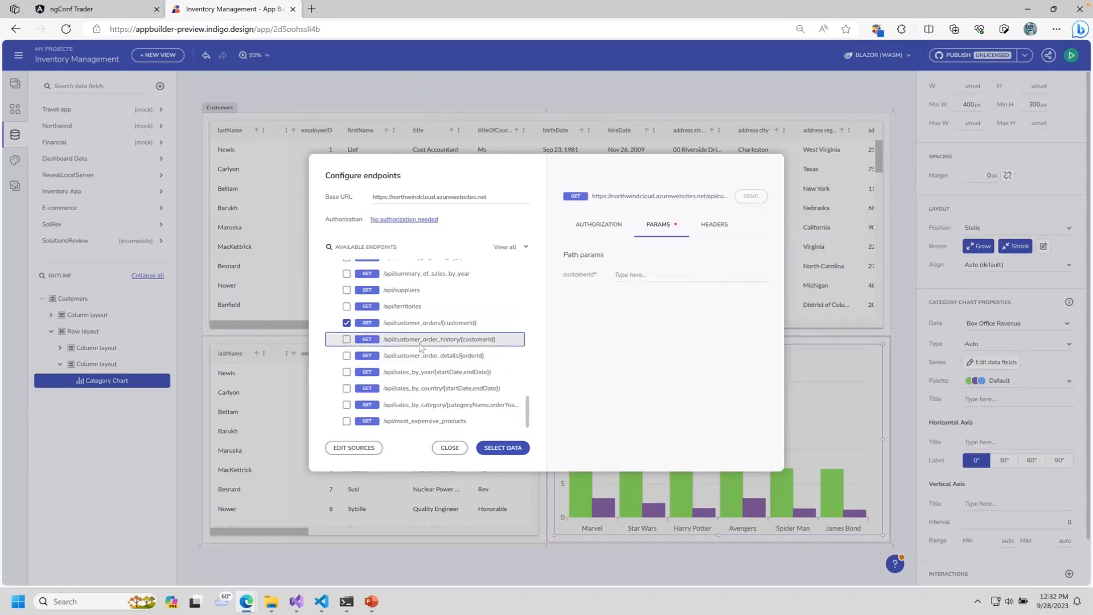
pyautogui.click(347, 340)
pyautogui.click(641, 314)
pyautogui.write('ALFK')
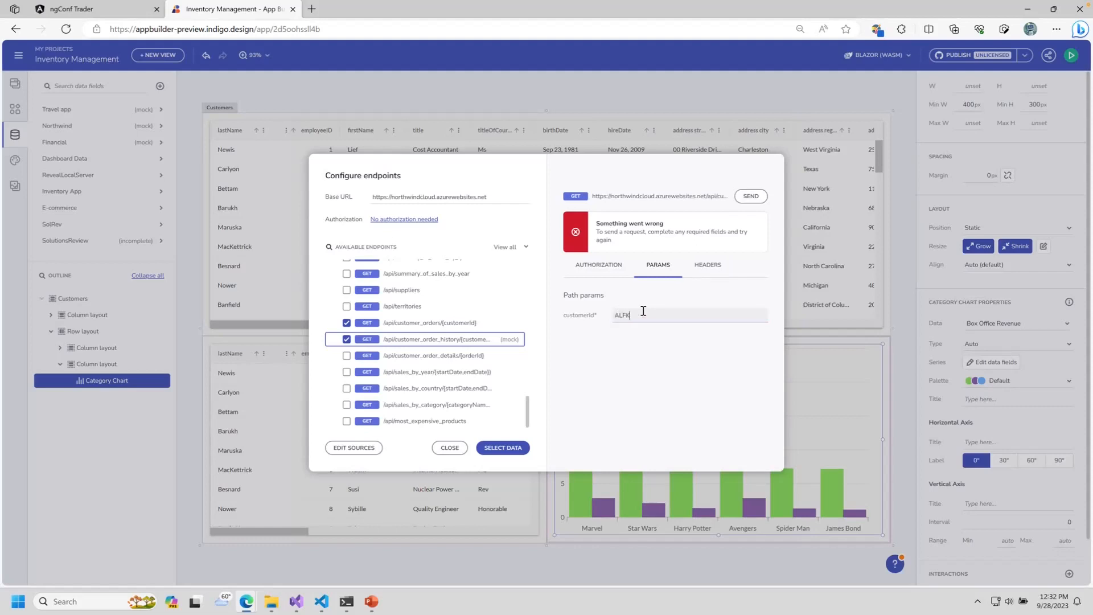
pyautogui.write('I')
pyautogui.click(751, 196)
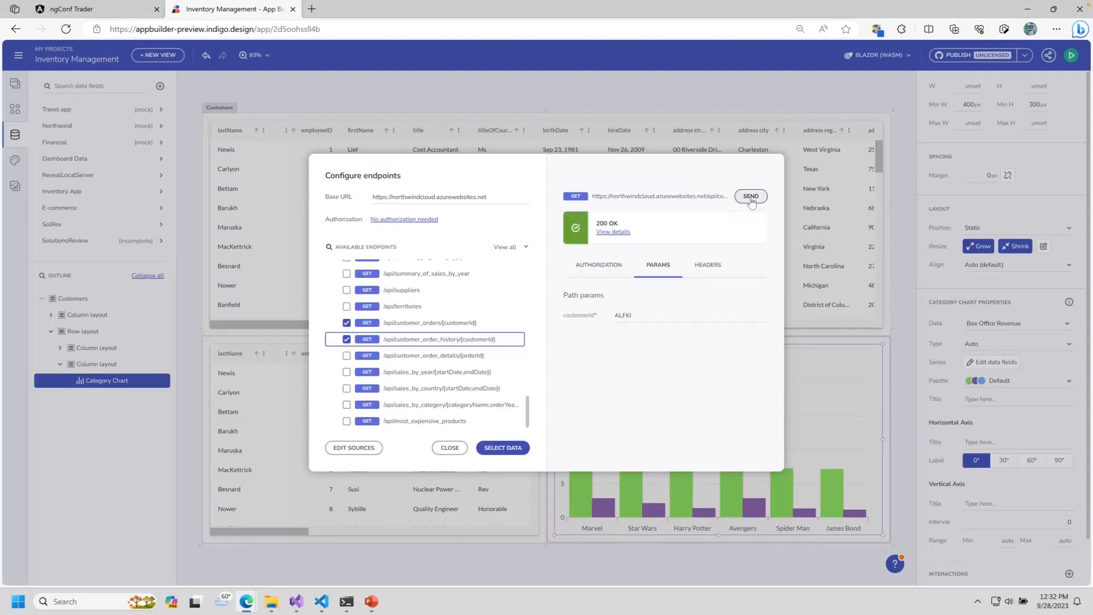
pyautogui.click(613, 232)
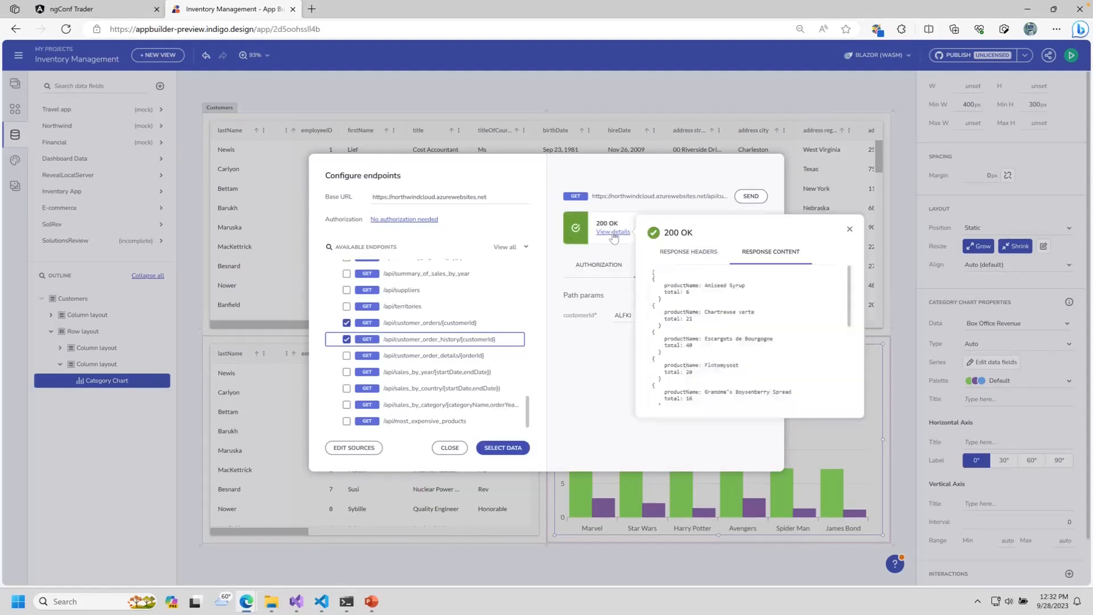
pyautogui.scroll(-5, 762, 336)
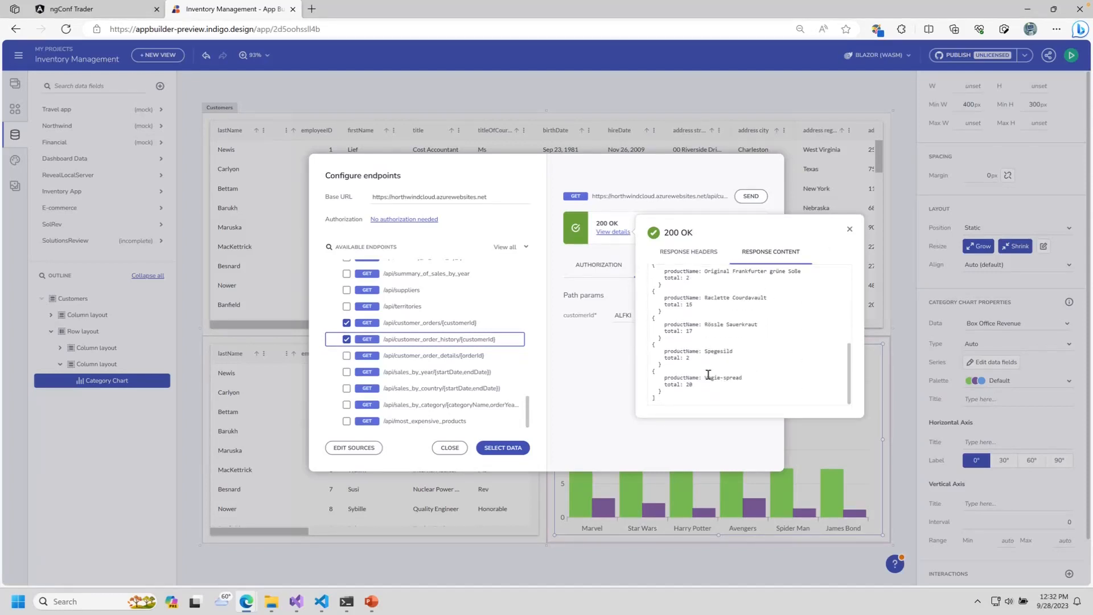
pyautogui.moveTo(687, 385); pyautogui.dragTo(656, 290)
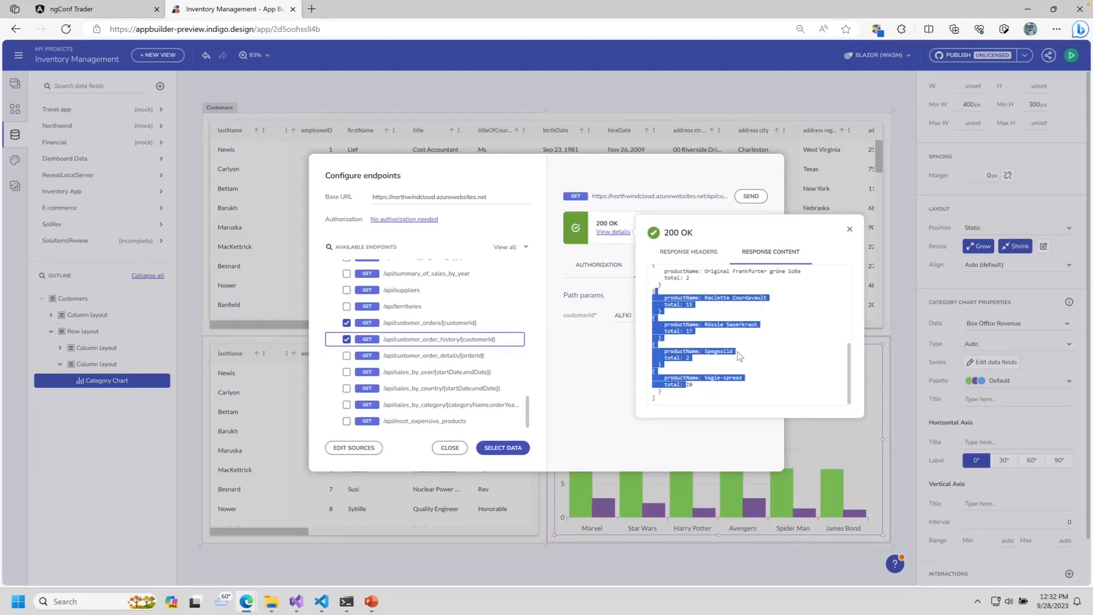
pyautogui.click(850, 229)
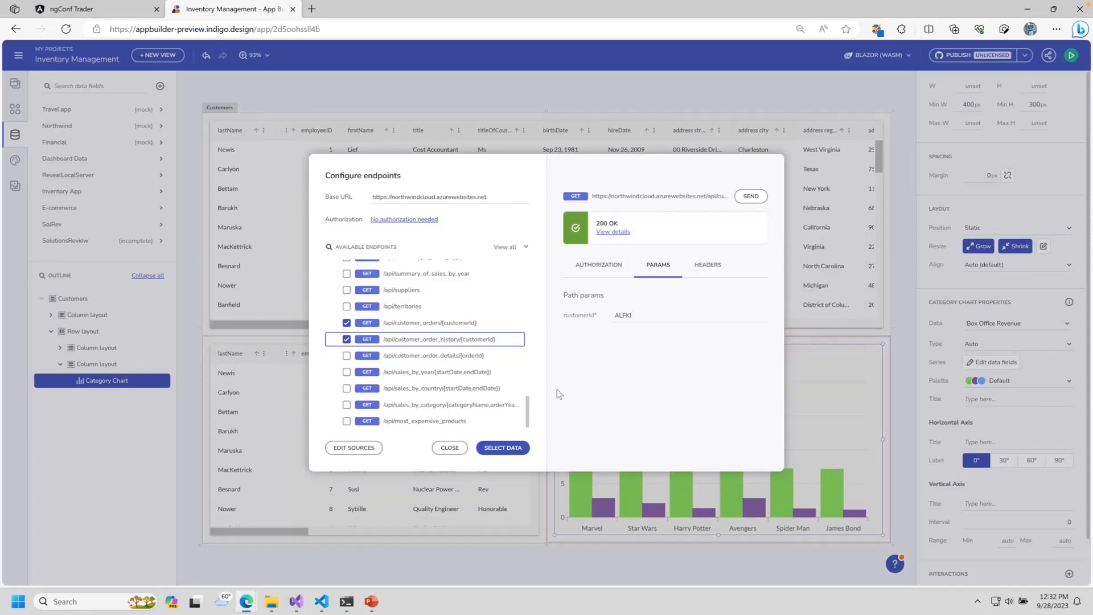
pyautogui.click(507, 450)
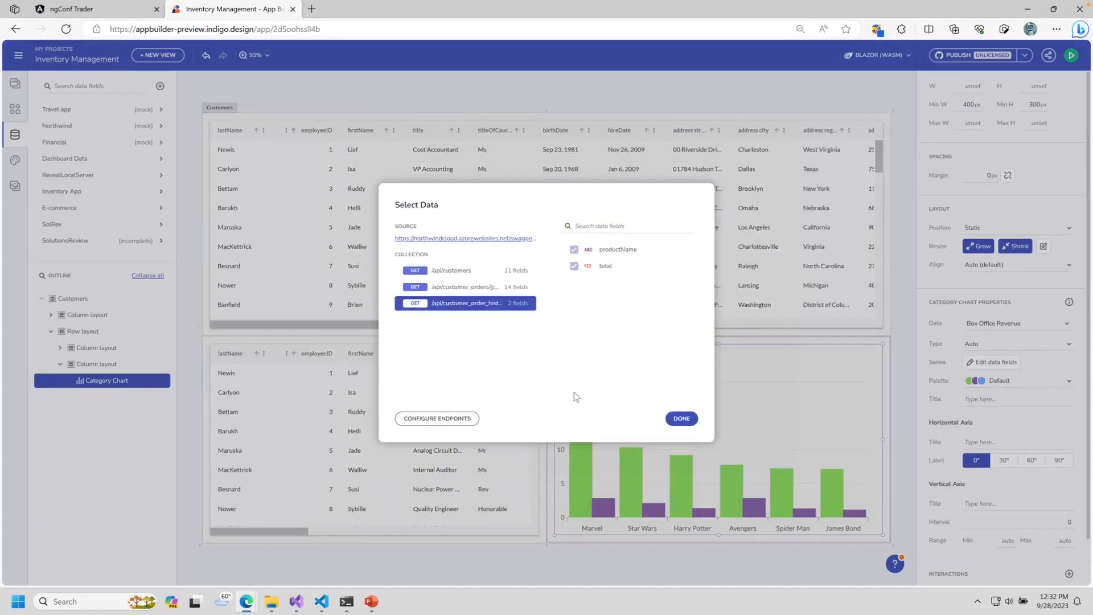
# Step: Preview the customer orders and customers fields, then finish data selection
pyautogui.click(472, 287)
pyautogui.click(464, 270)
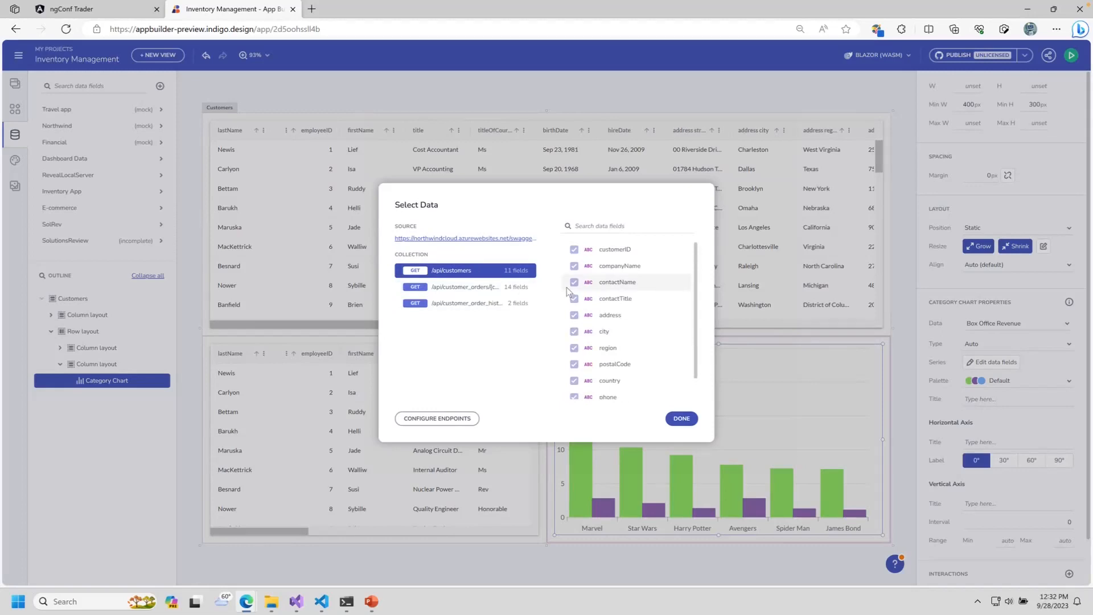
pyautogui.click(681, 419)
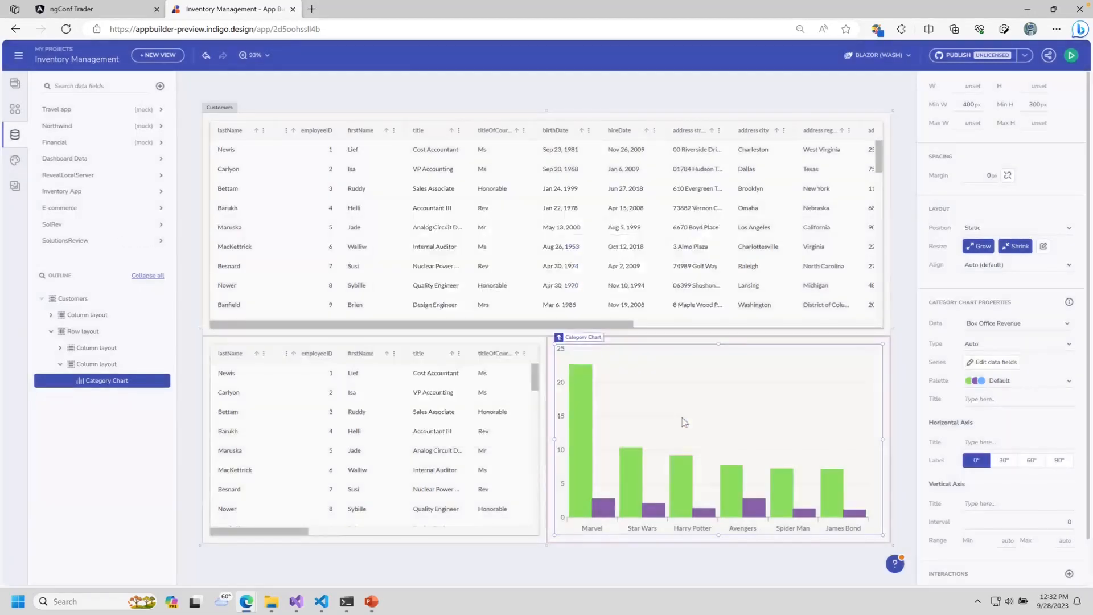
# Step: Bind the top Customers grid to SolutionsReview's /api/customers endpoint
pyautogui.click(457, 226)
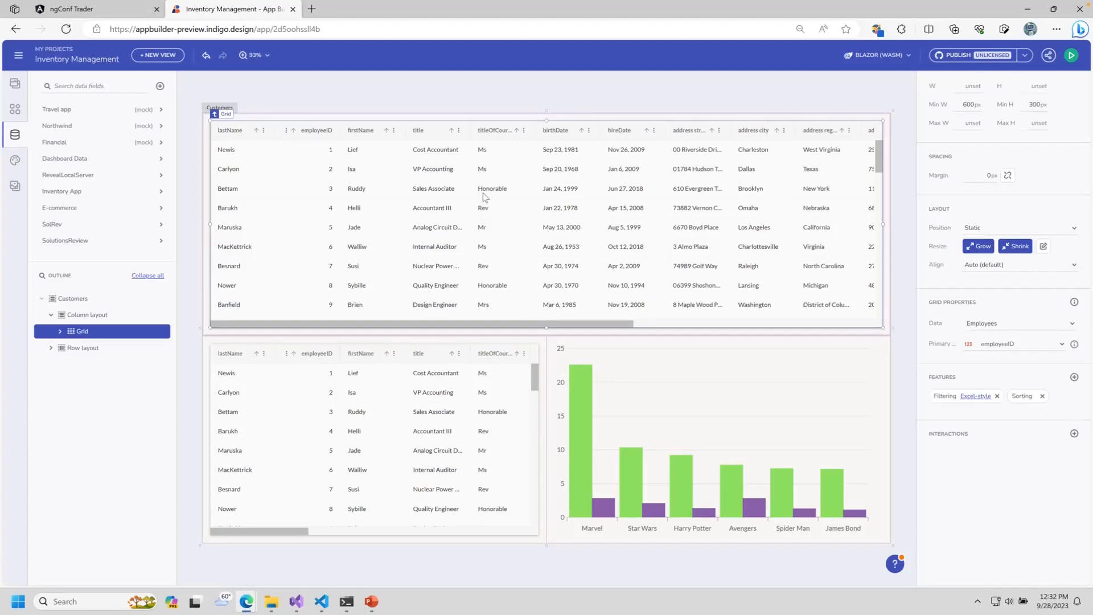
pyautogui.click(1015, 328)
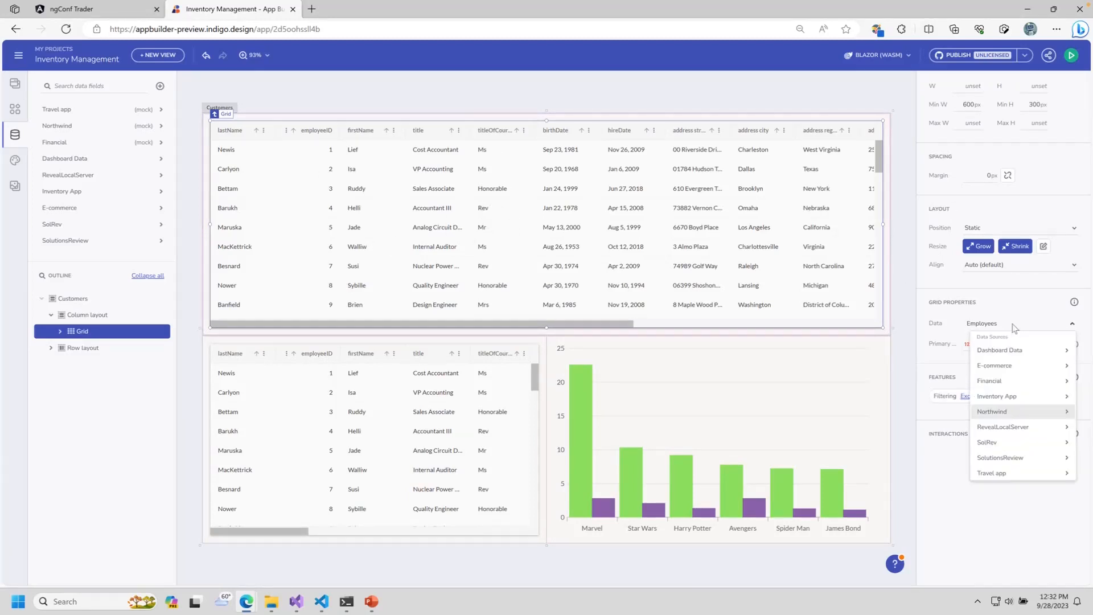
pyautogui.click(1012, 456)
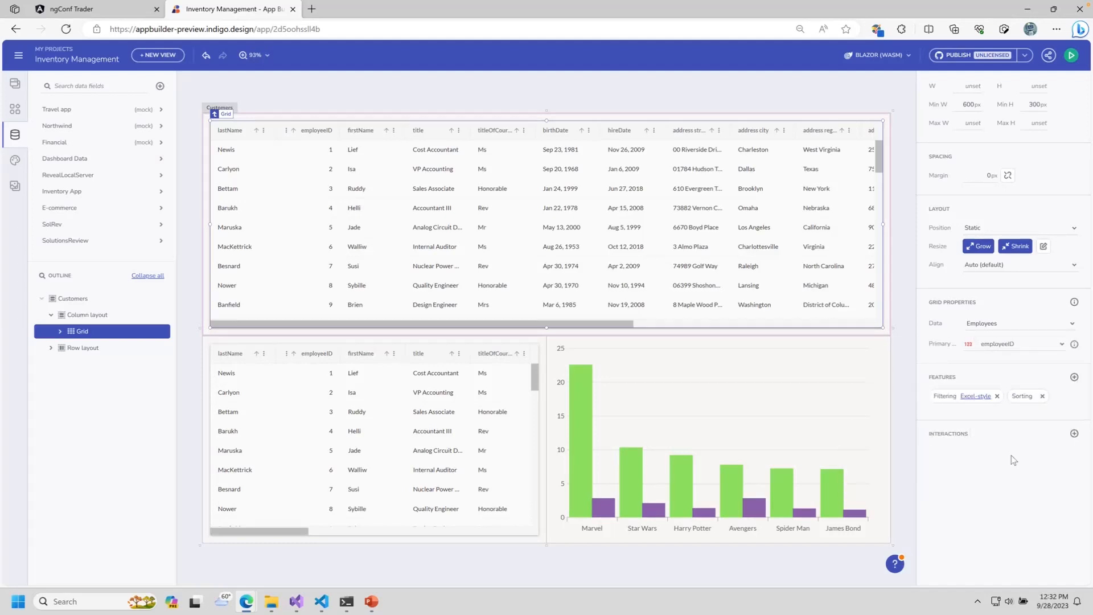
pyautogui.click(1023, 323)
pyautogui.moveTo(1018, 462)
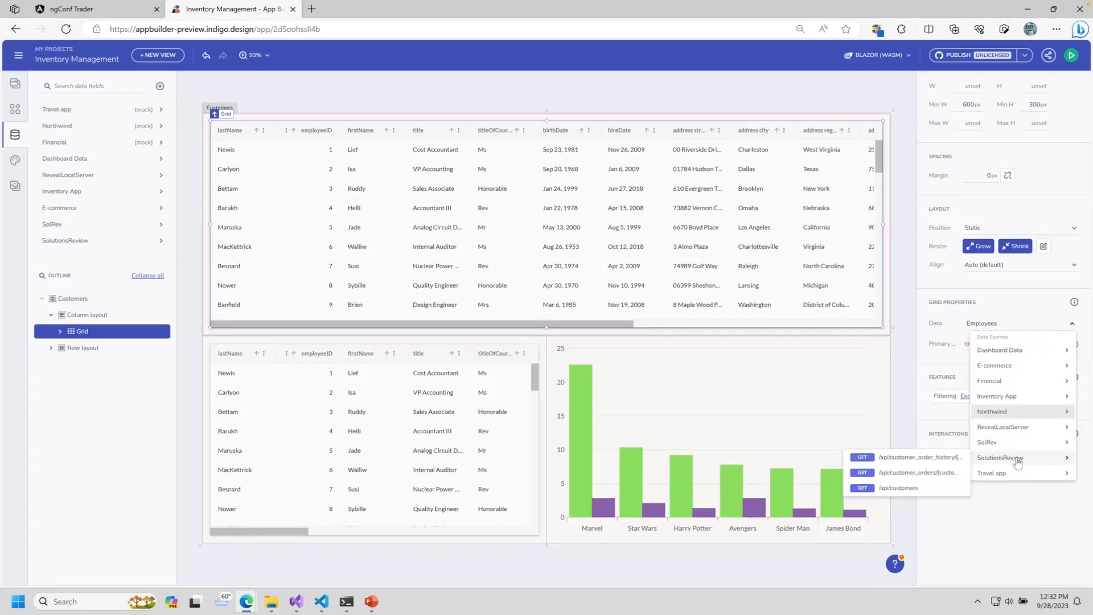
pyautogui.click(900, 490)
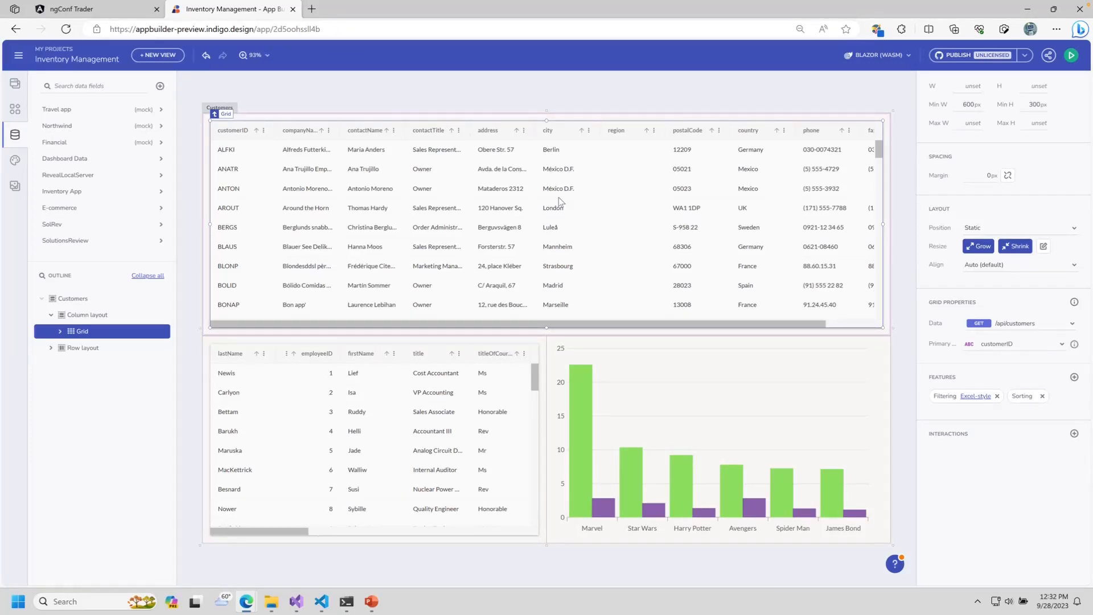
# Step: Add Grouping, Hiding, Moving, Pinning, Resizing, Exporting, Row editing, Row selection and Advanced Filtering features
pyautogui.click(1074, 378)
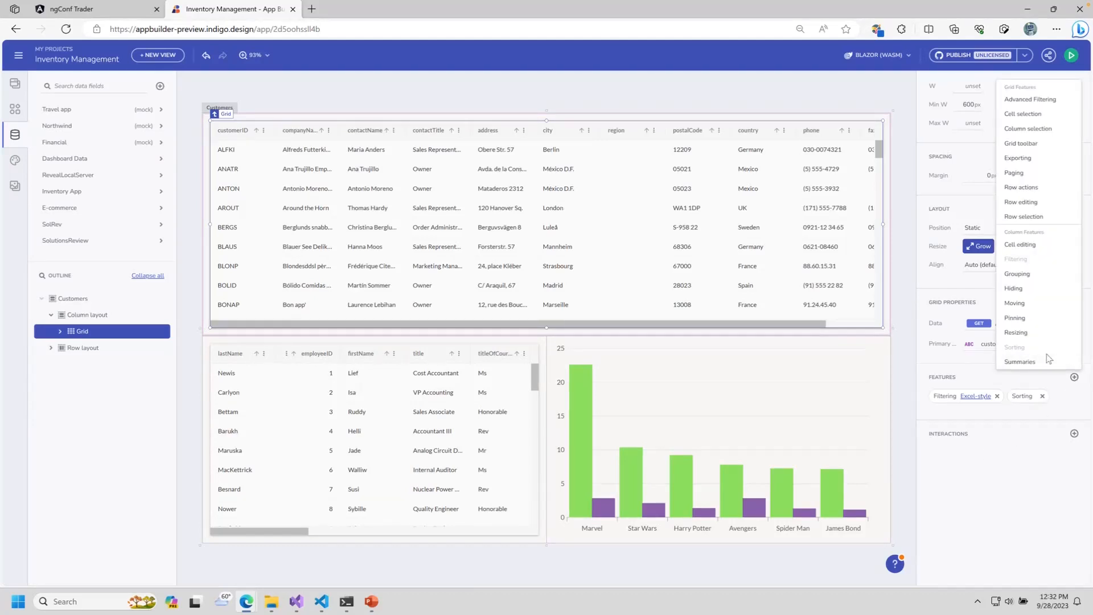
pyautogui.click(1018, 274)
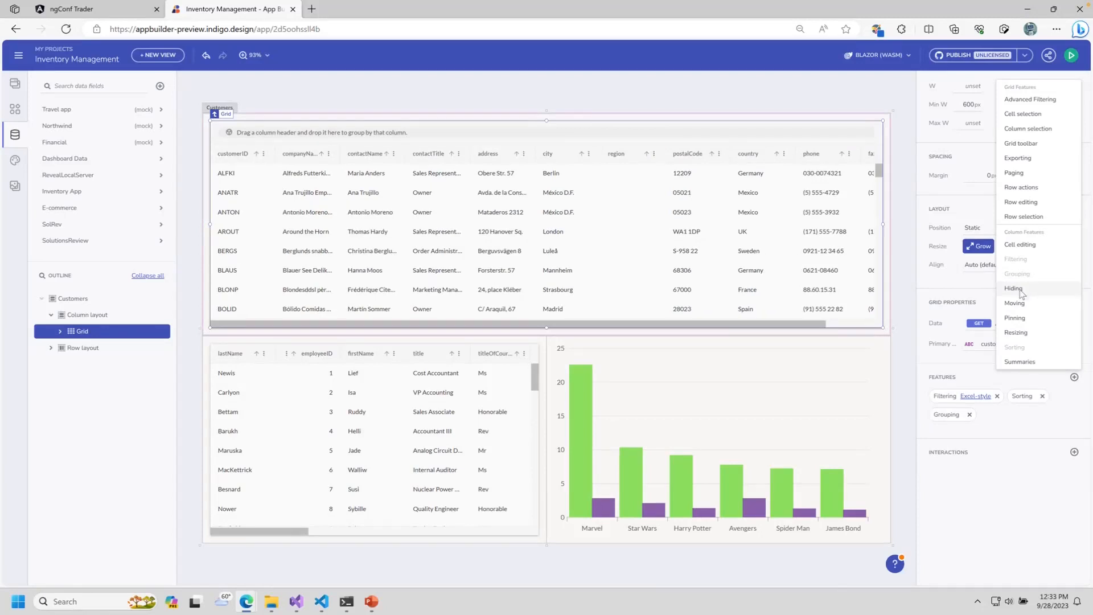
pyautogui.click(1014, 289)
pyautogui.click(1014, 304)
pyautogui.click(1016, 319)
pyautogui.click(1015, 333)
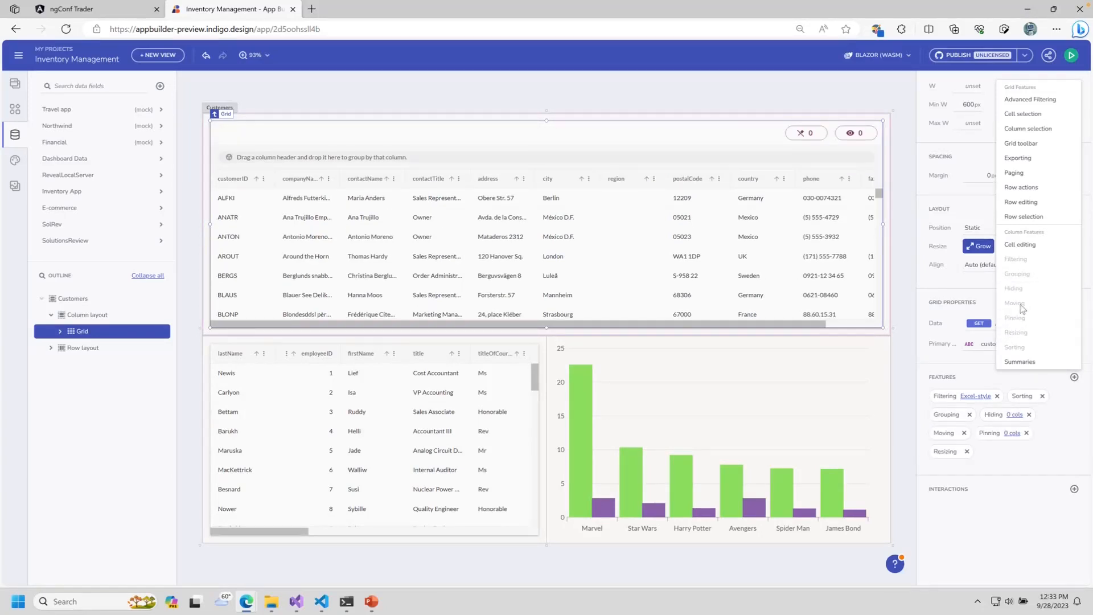
pyautogui.click(1019, 158)
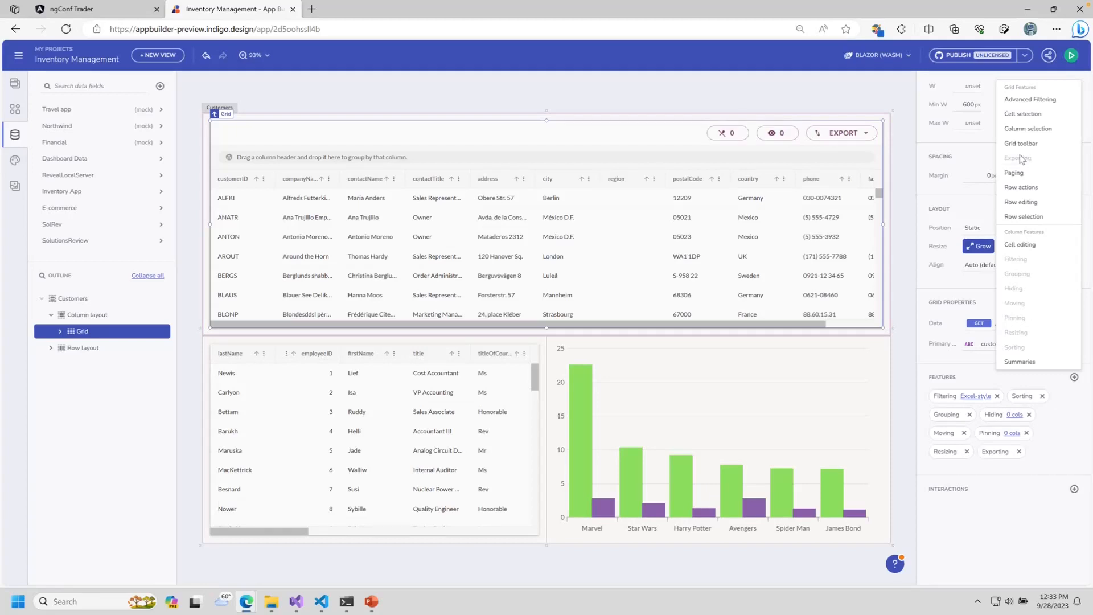
pyautogui.click(1021, 202)
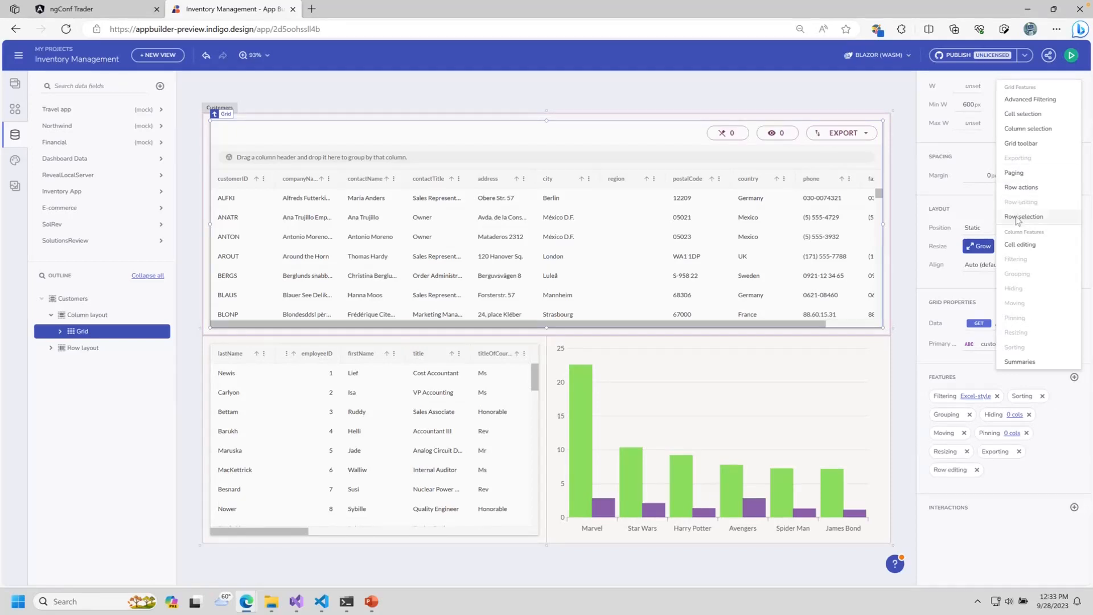
pyautogui.click(1017, 217)
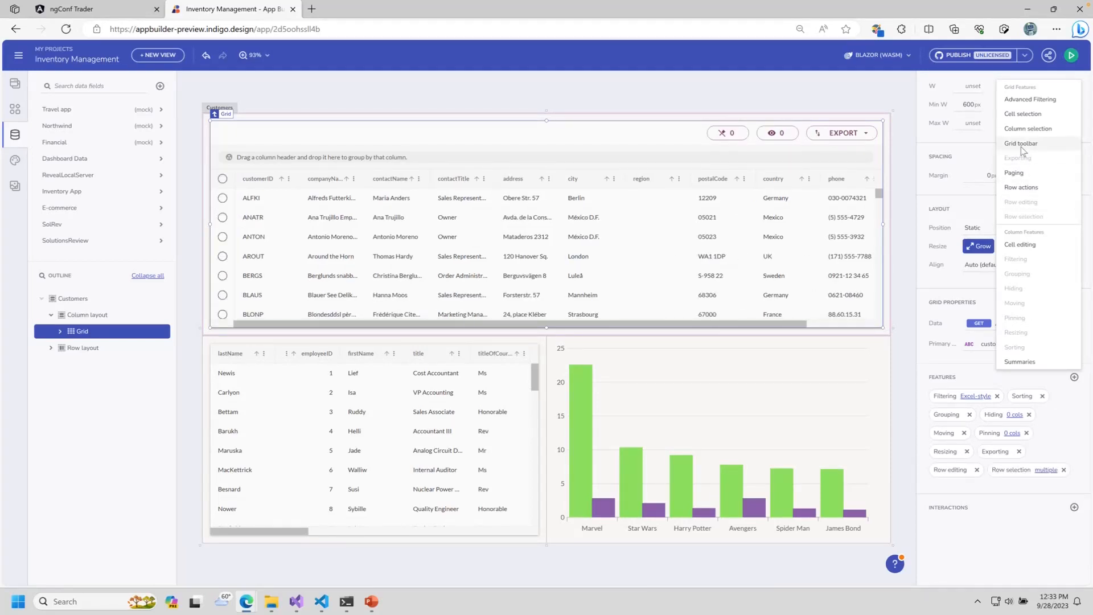
pyautogui.click(1023, 100)
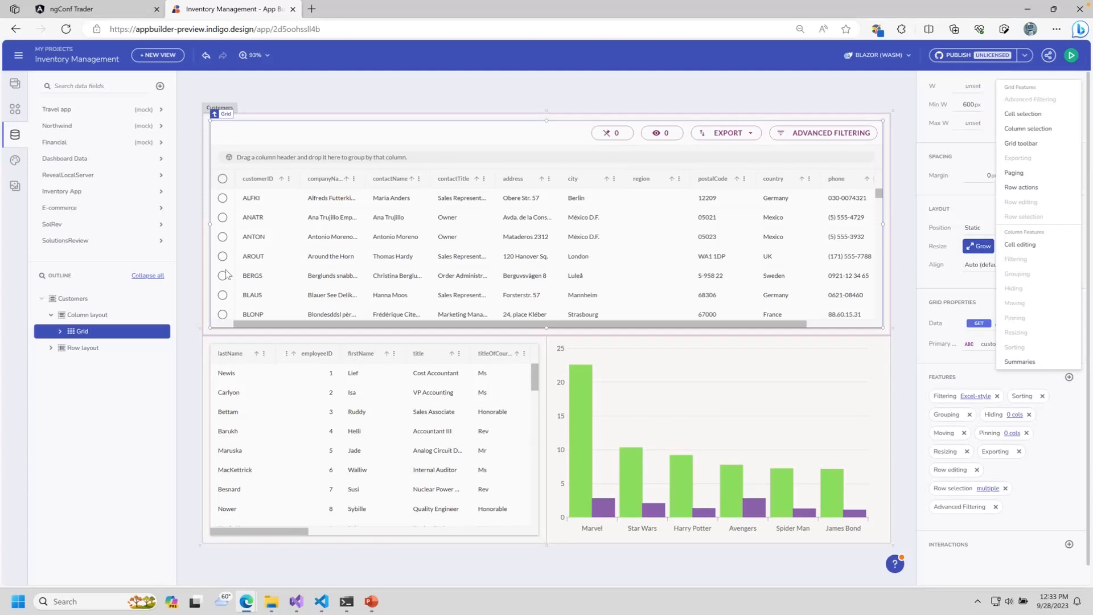
# Step: Close the Grid Features list and scroll down the Customers grid's properties panel
pyautogui.click(741, 267)
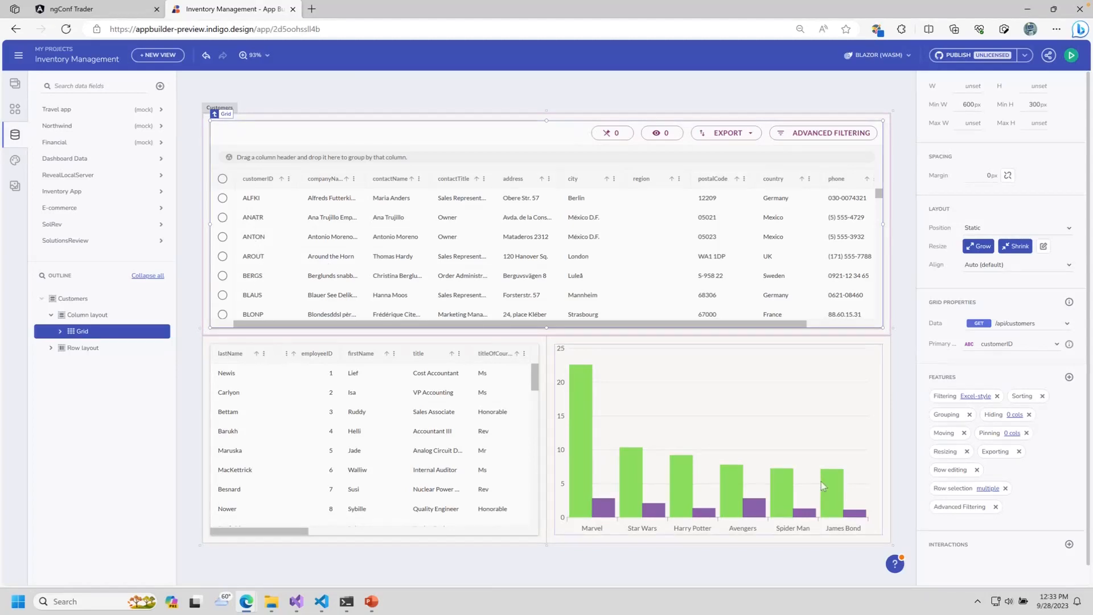
pyautogui.scroll(-1, 1053, 515)
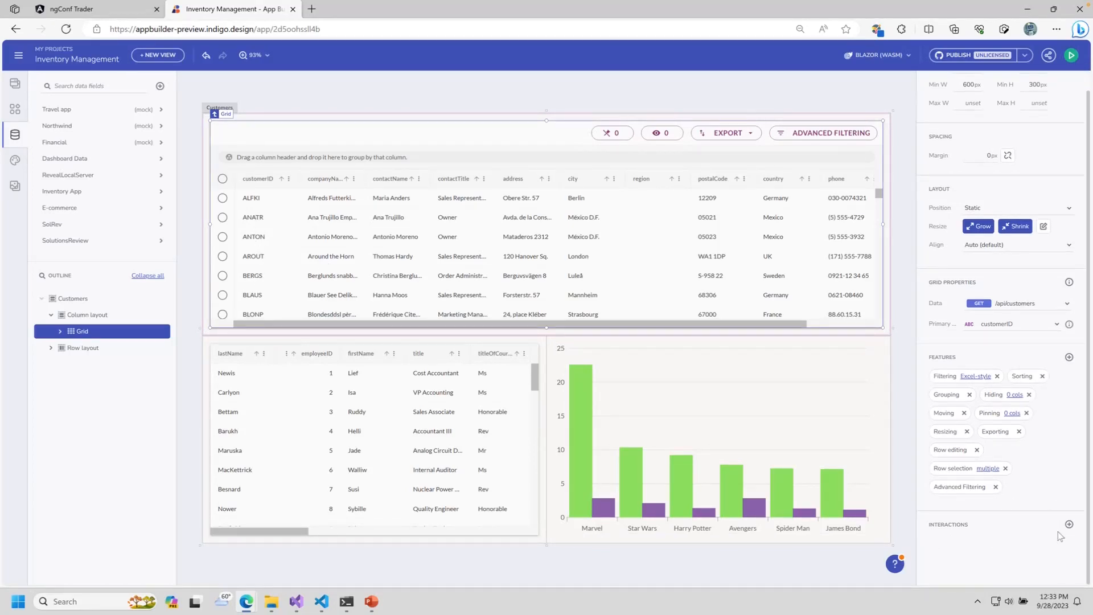
# Step: Add a Row selection changed interaction that sets a new local string variable CustomerID
pyautogui.click(1069, 525)
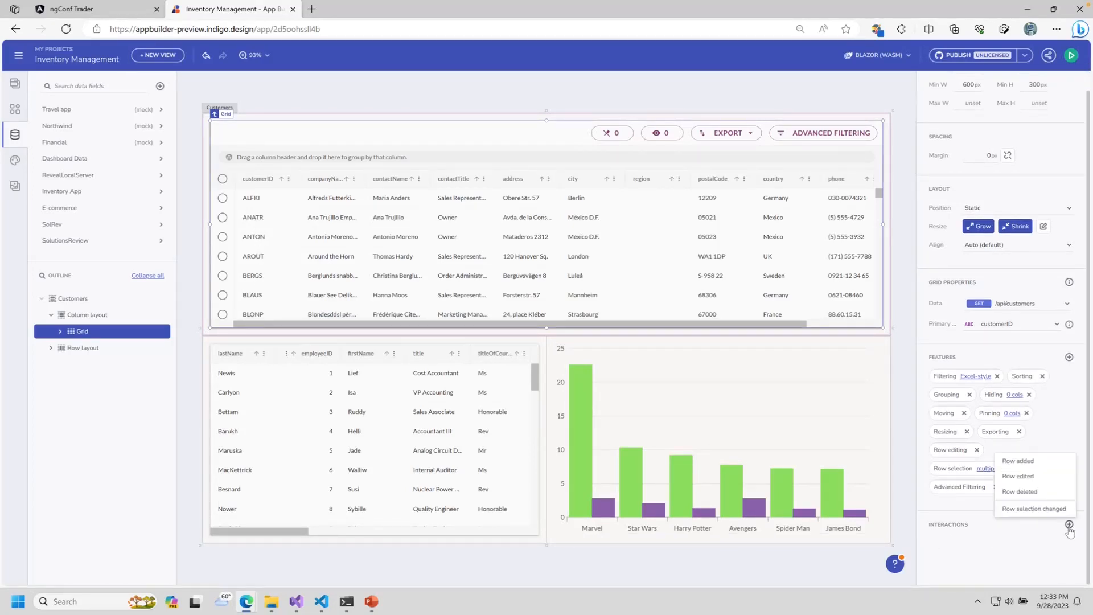
pyautogui.click(1026, 509)
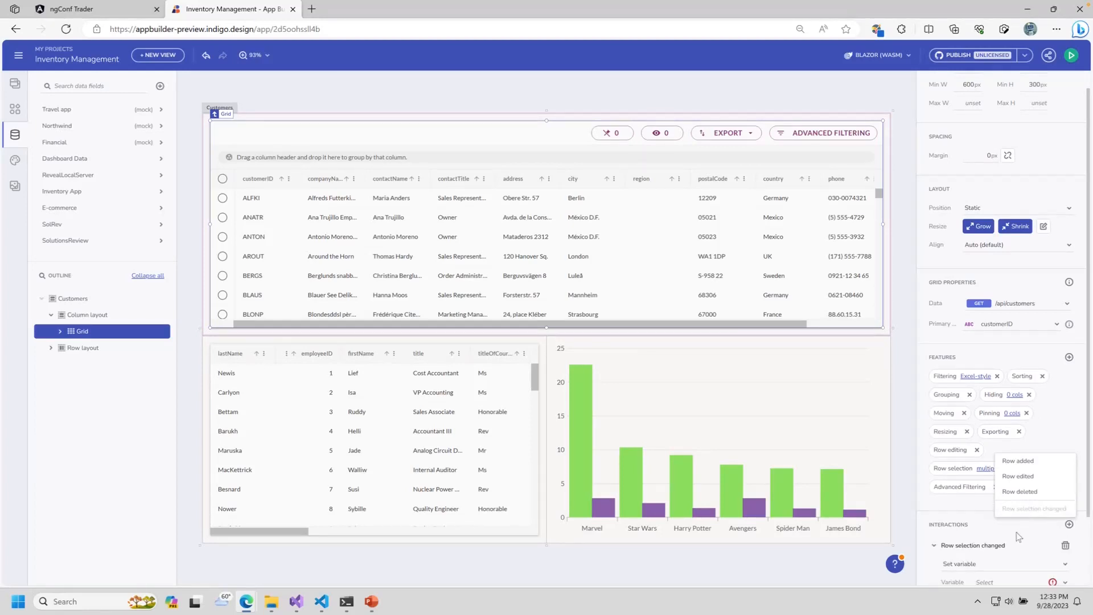
pyautogui.click(996, 566)
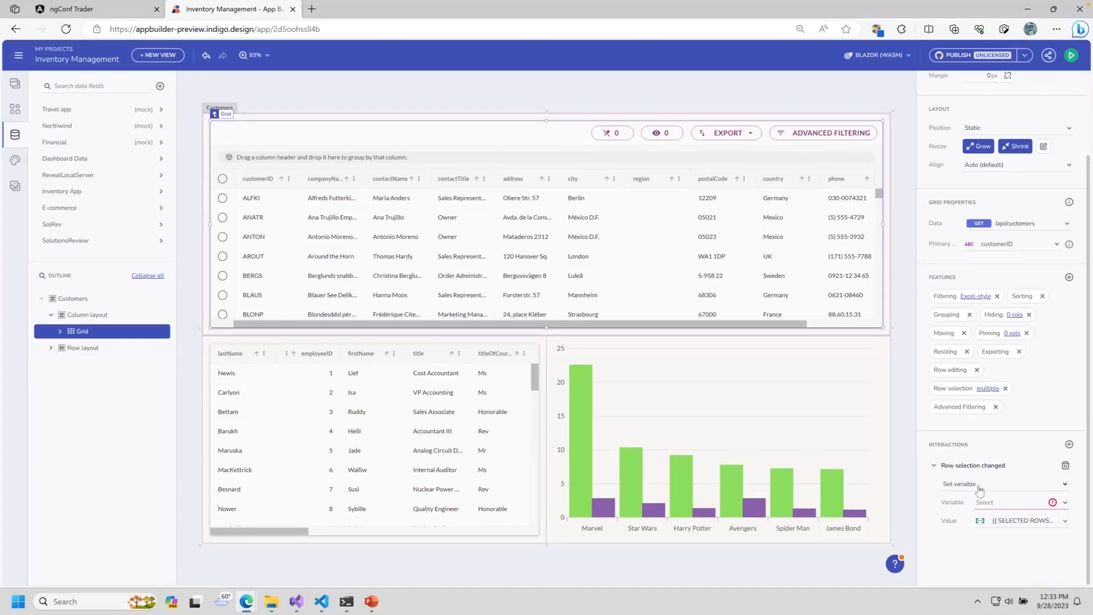
pyautogui.click(1064, 502)
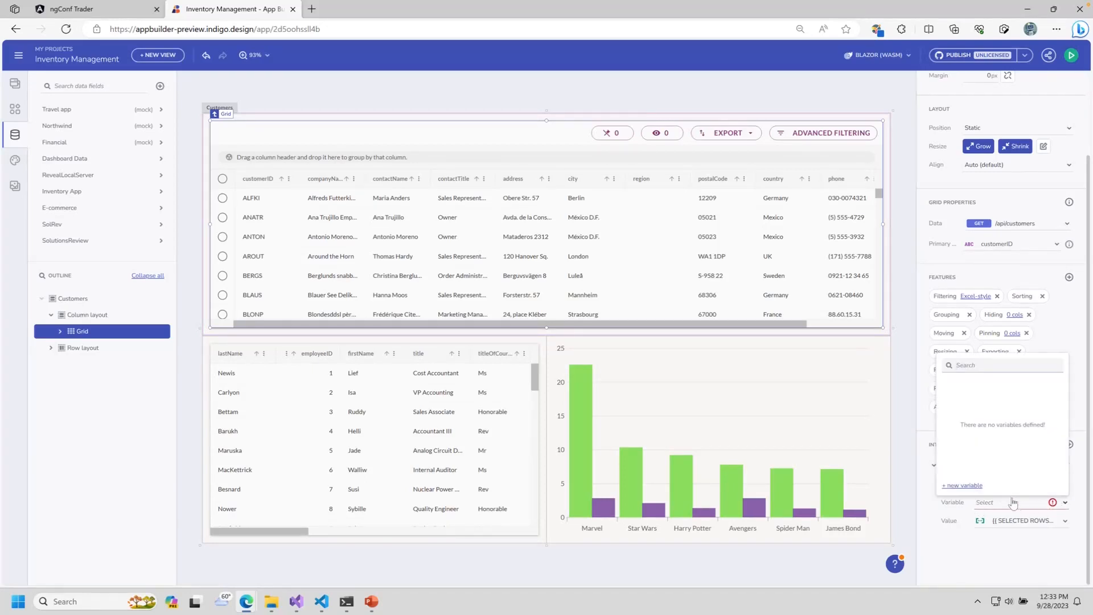
pyautogui.click(975, 486)
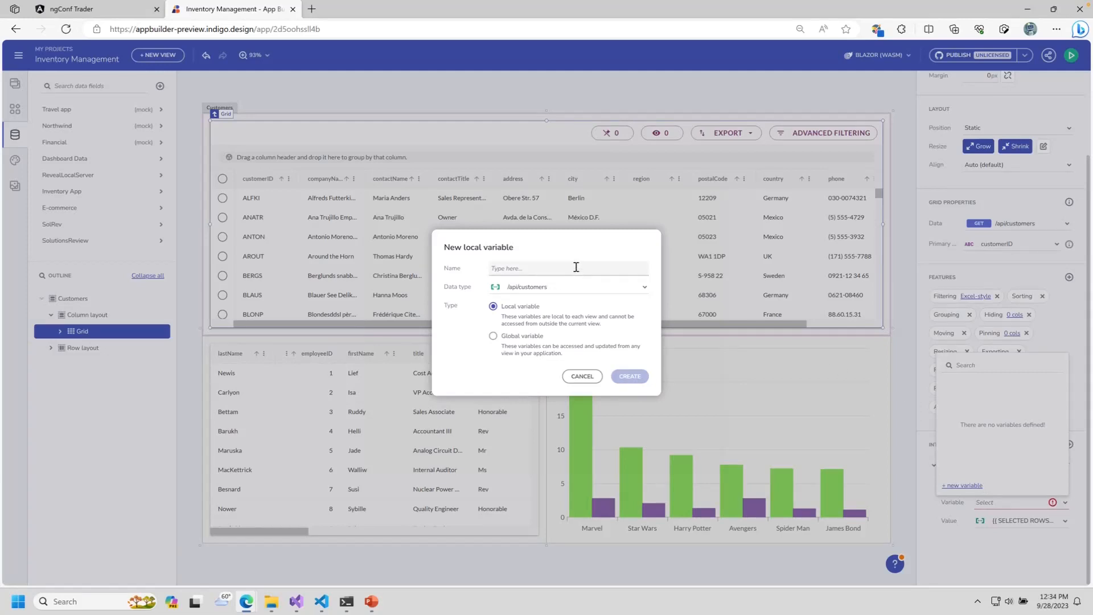
pyautogui.write('CustomerID')
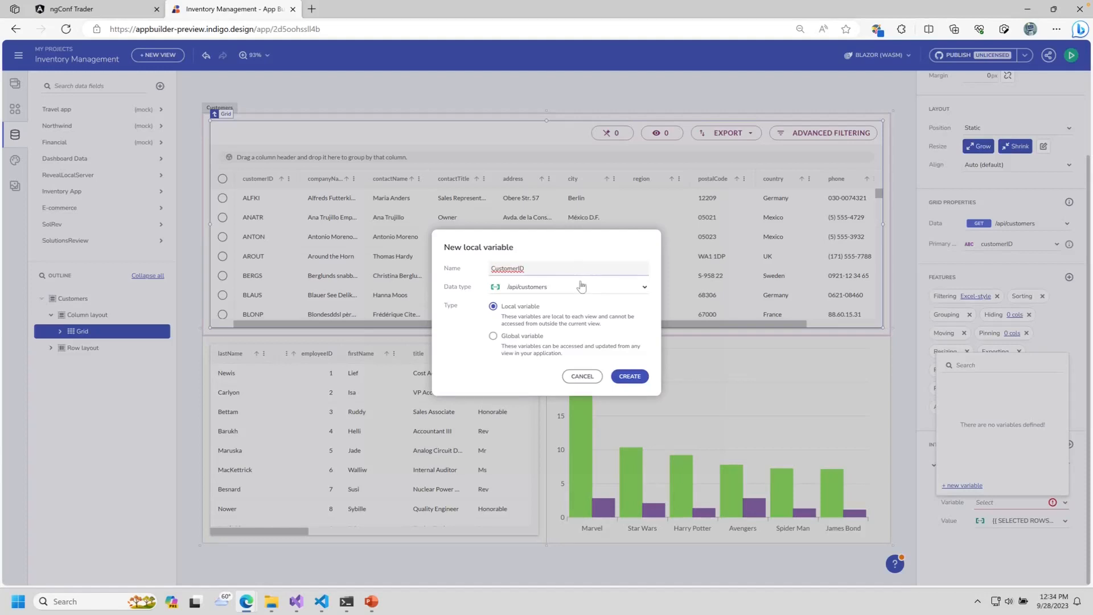
pyautogui.click(582, 288)
pyautogui.click(544, 301)
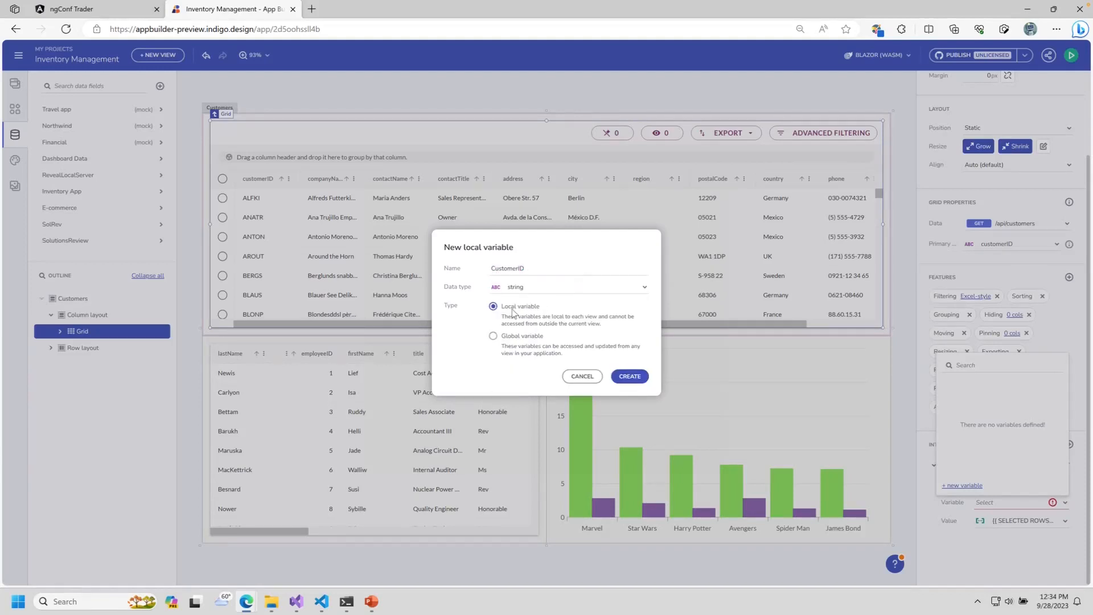
pyautogui.click(625, 378)
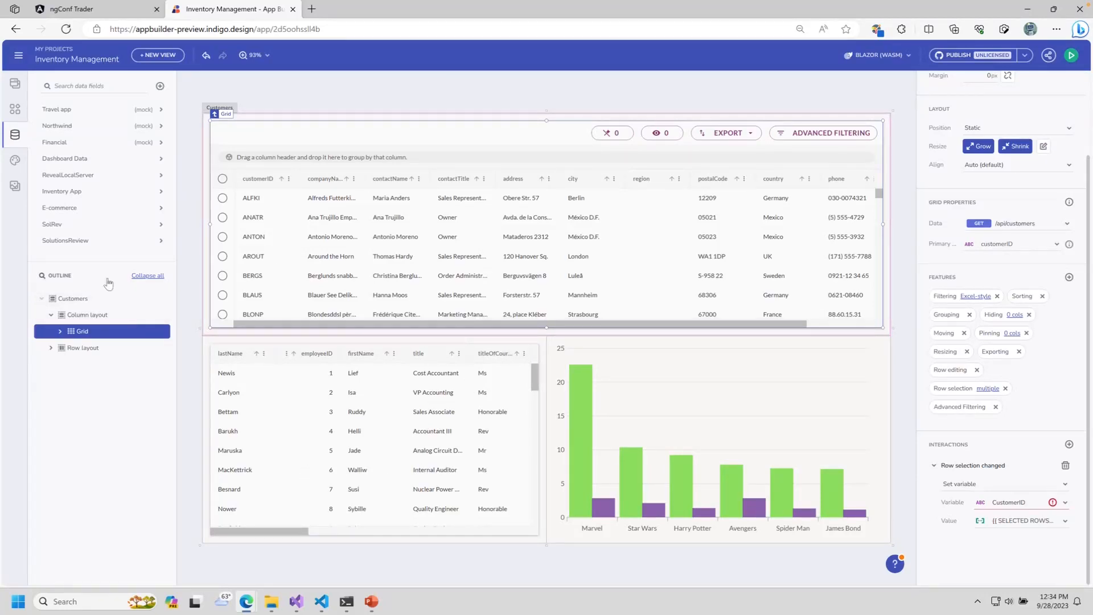
# Step: Give the Customers page's CustomerID variable the default value ALFKI
pyautogui.click(67, 302)
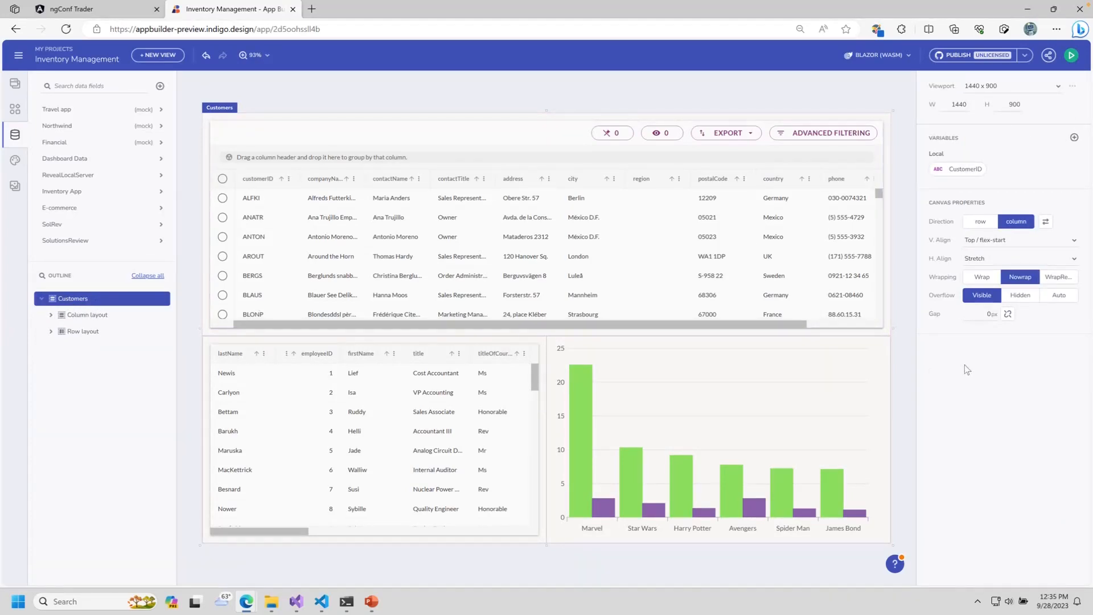
pyautogui.click(967, 170)
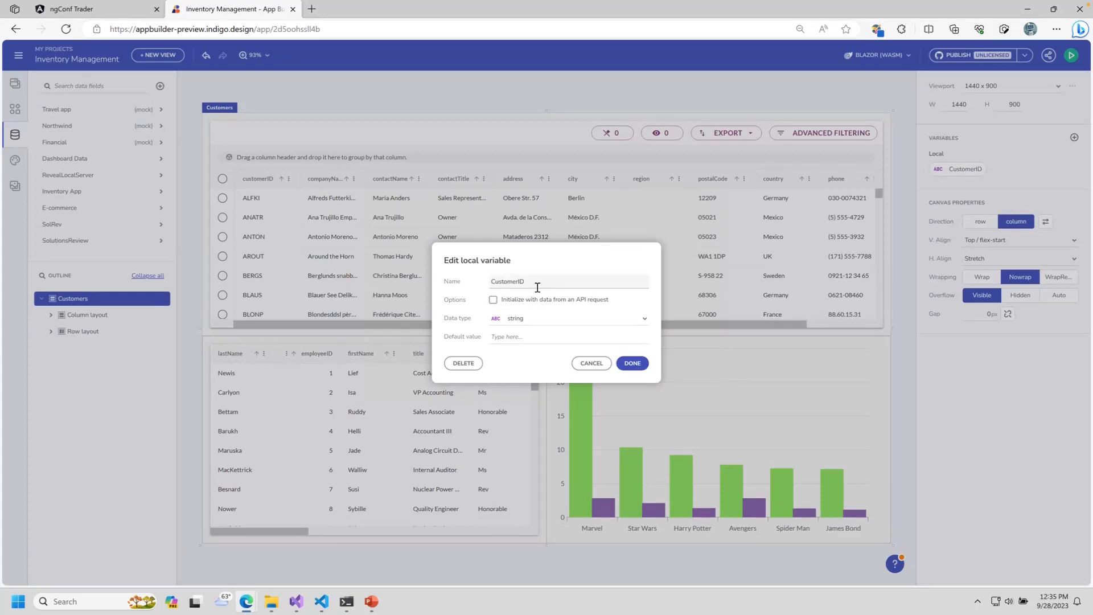
pyautogui.click(540, 334)
pyautogui.write('ALFKI')
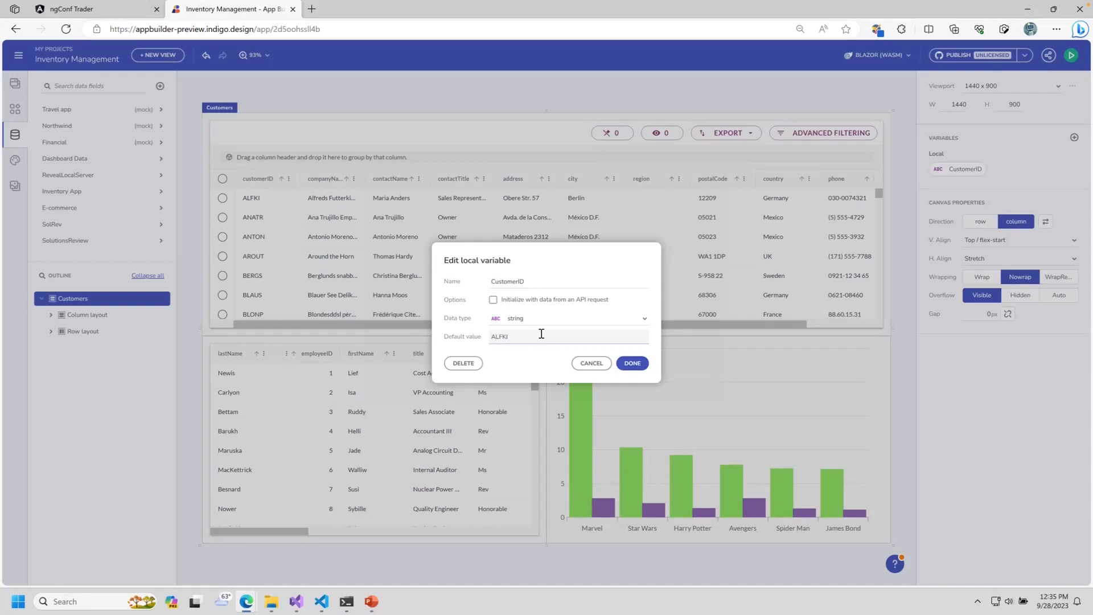
pyautogui.click(634, 364)
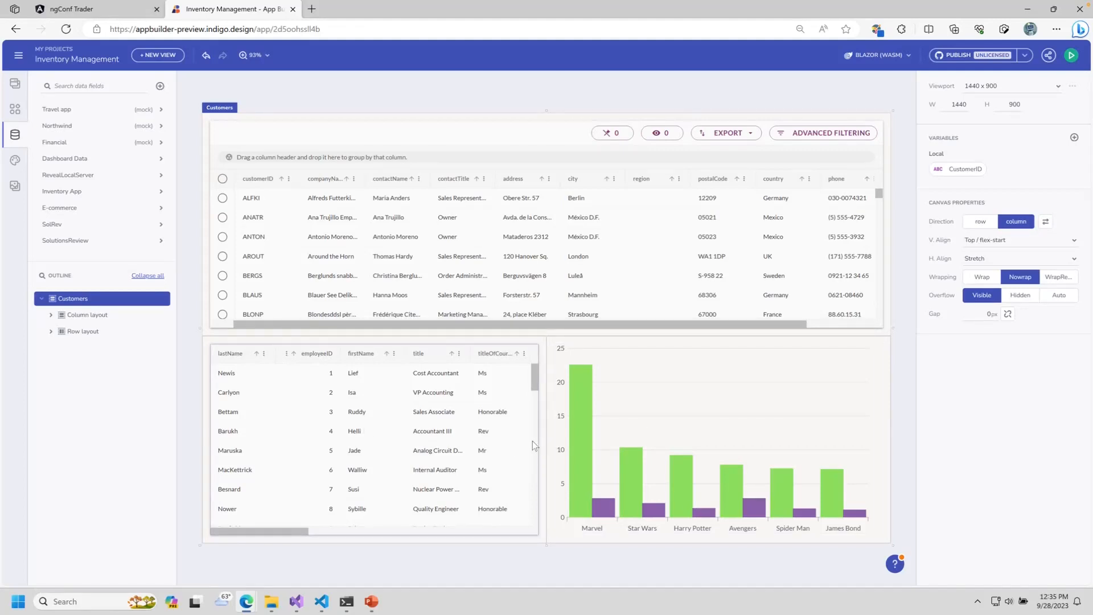
# Step: Load the lower grid from GET /api/customer_orders and bind its customerId parameter to CustomerID
pyautogui.click(438, 424)
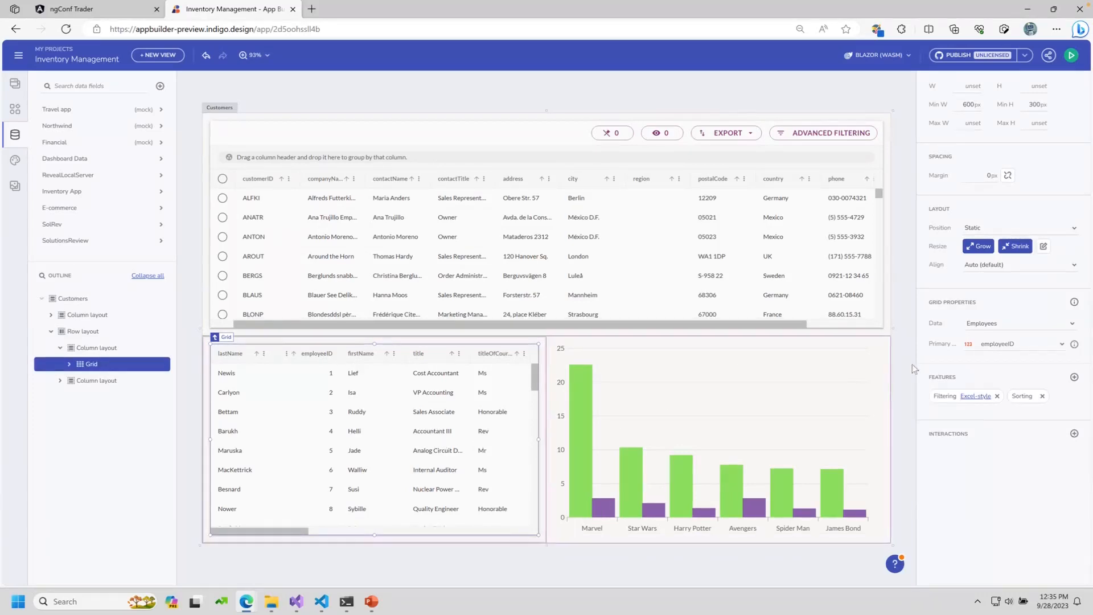
pyautogui.click(1053, 324)
pyautogui.moveTo(1029, 459)
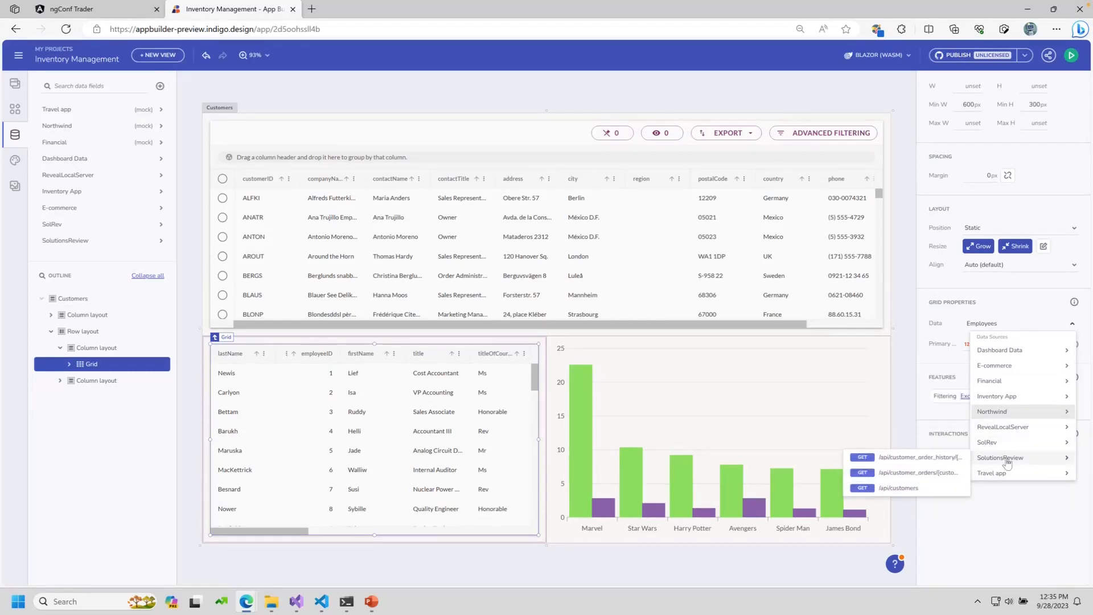
pyautogui.click(901, 474)
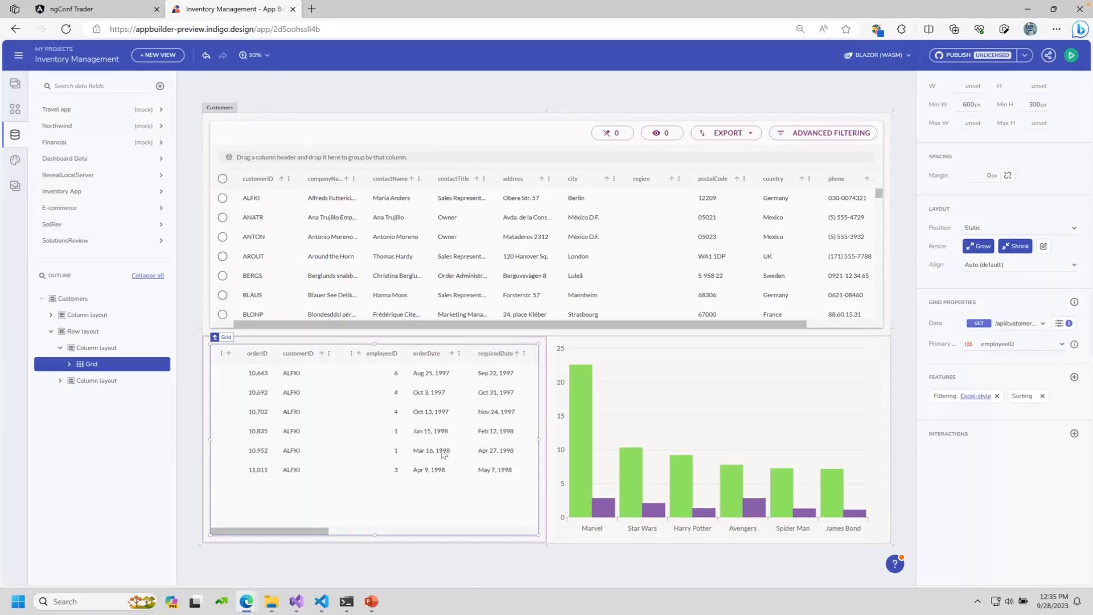
pyautogui.click(511, 224)
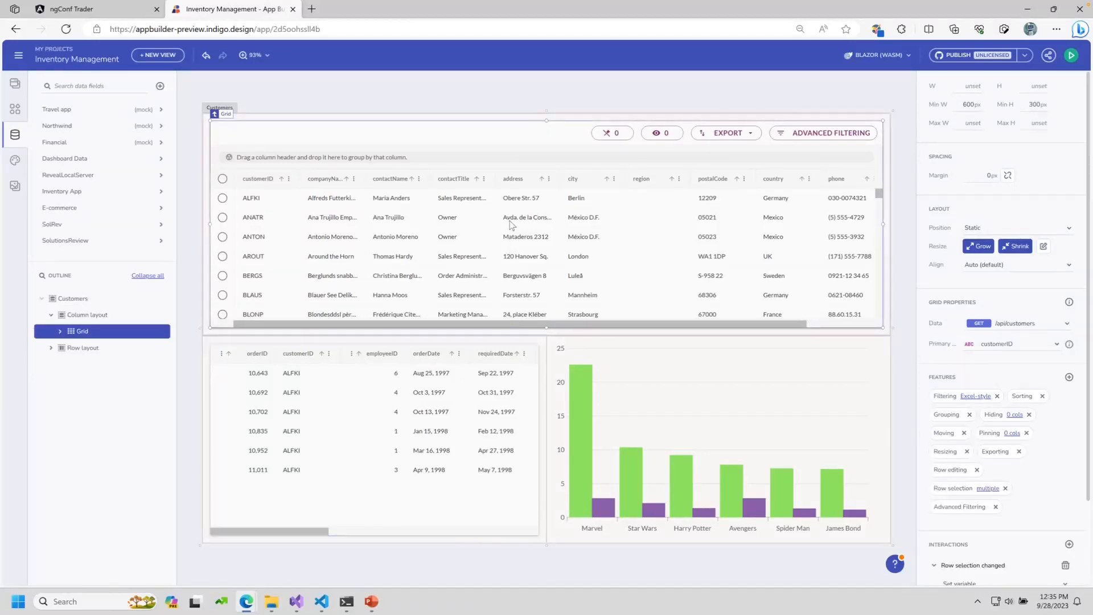
pyautogui.click(446, 411)
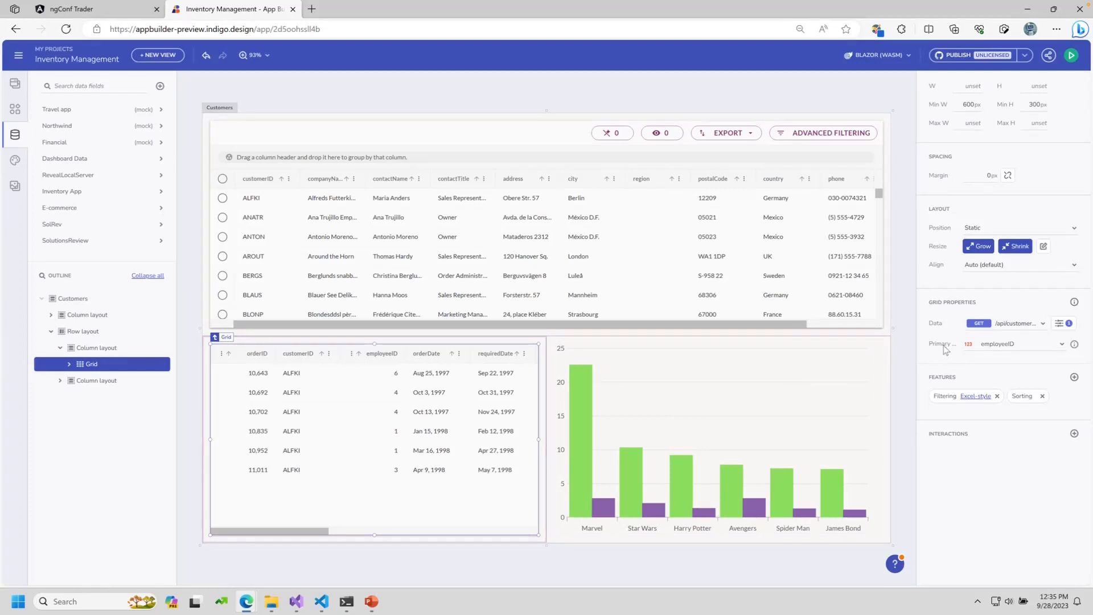
pyautogui.click(1060, 324)
pyautogui.click(1062, 285)
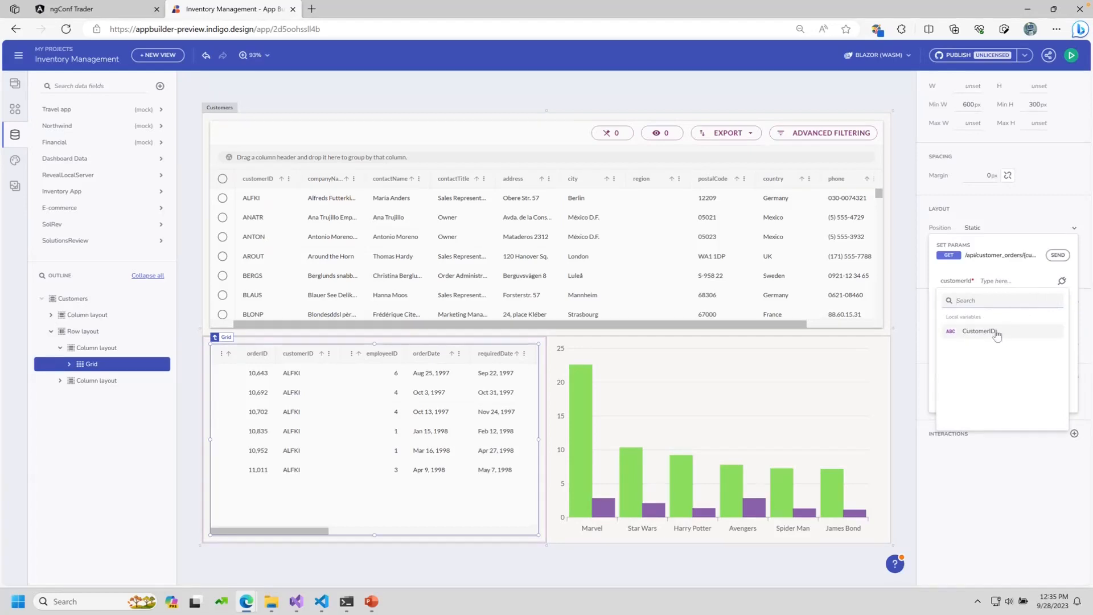
pyautogui.click(996, 332)
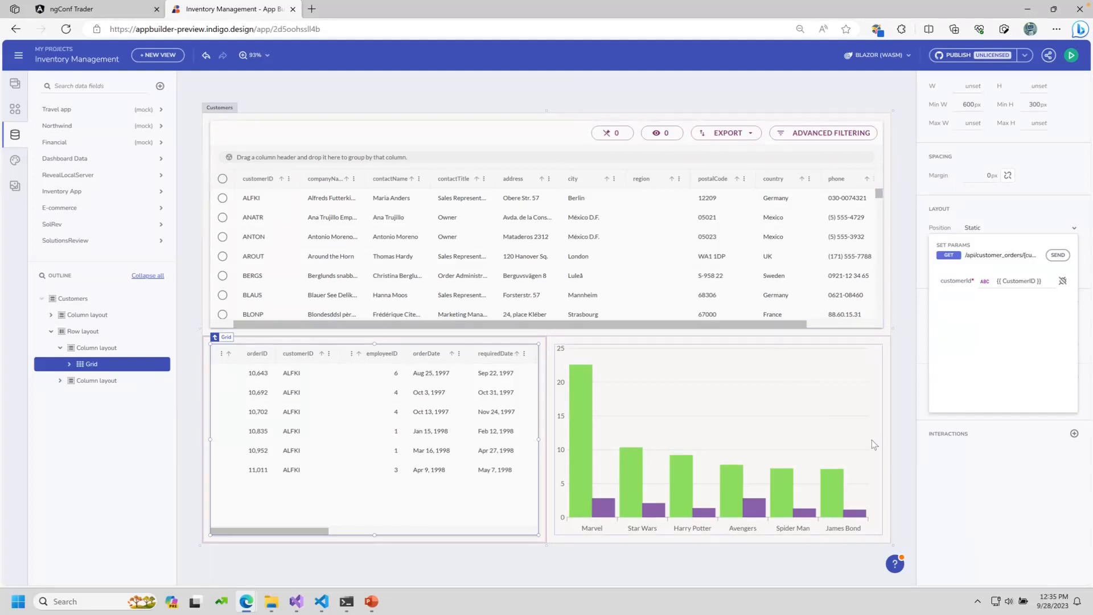
# Step: Point the category chart at GET /api/customer_order_history, binding customerId to CustomerID
pyautogui.click(786, 439)
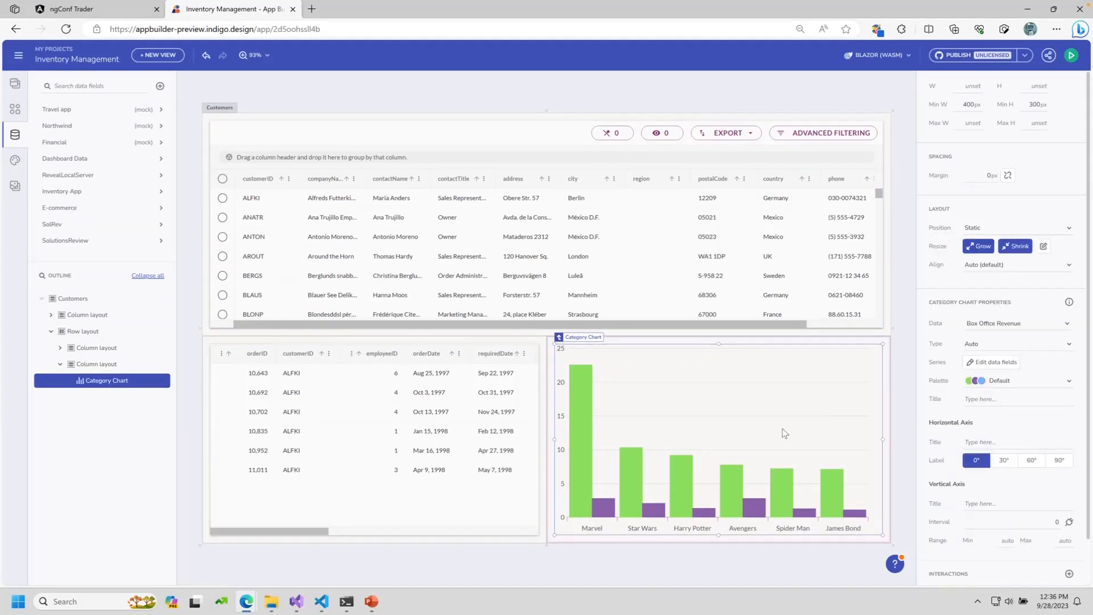
pyautogui.click(992, 326)
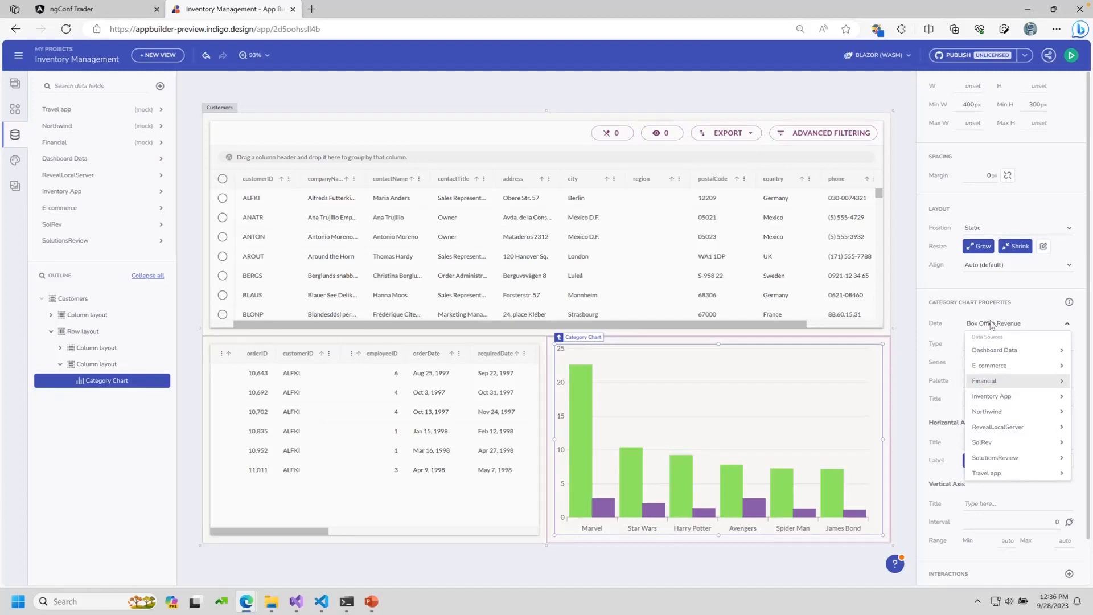
pyautogui.moveTo(995, 460)
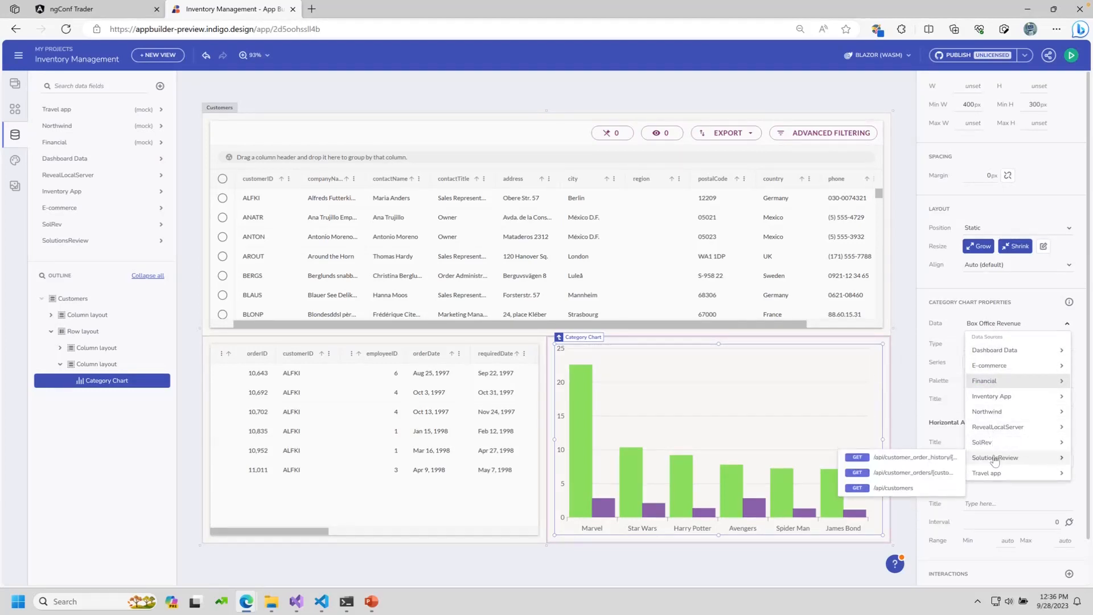
pyautogui.click(917, 457)
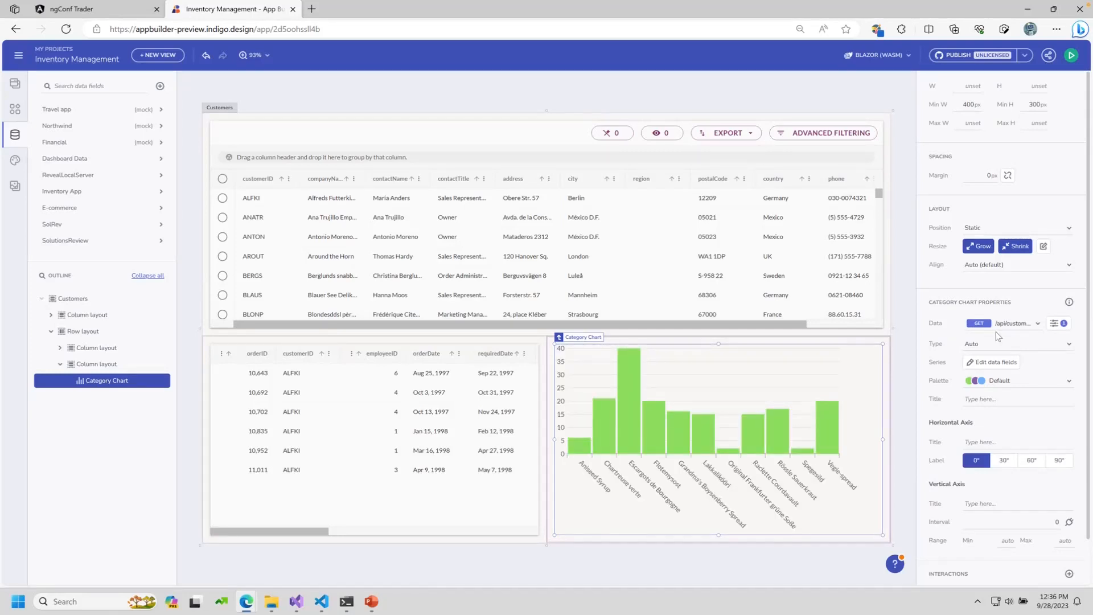
pyautogui.click(1058, 323)
pyautogui.click(1058, 281)
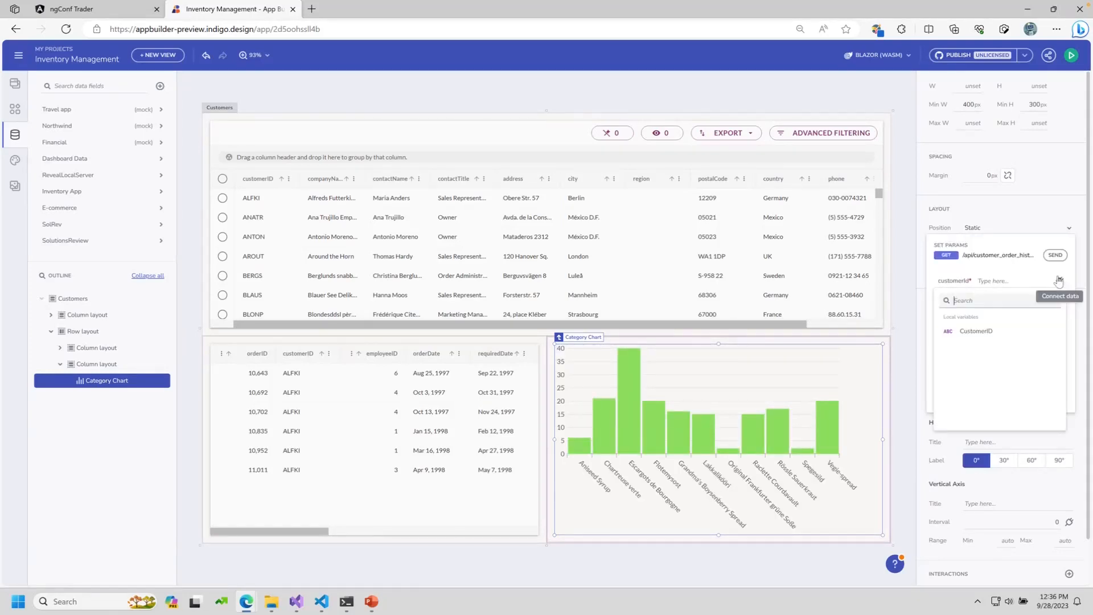
pyautogui.click(977, 337)
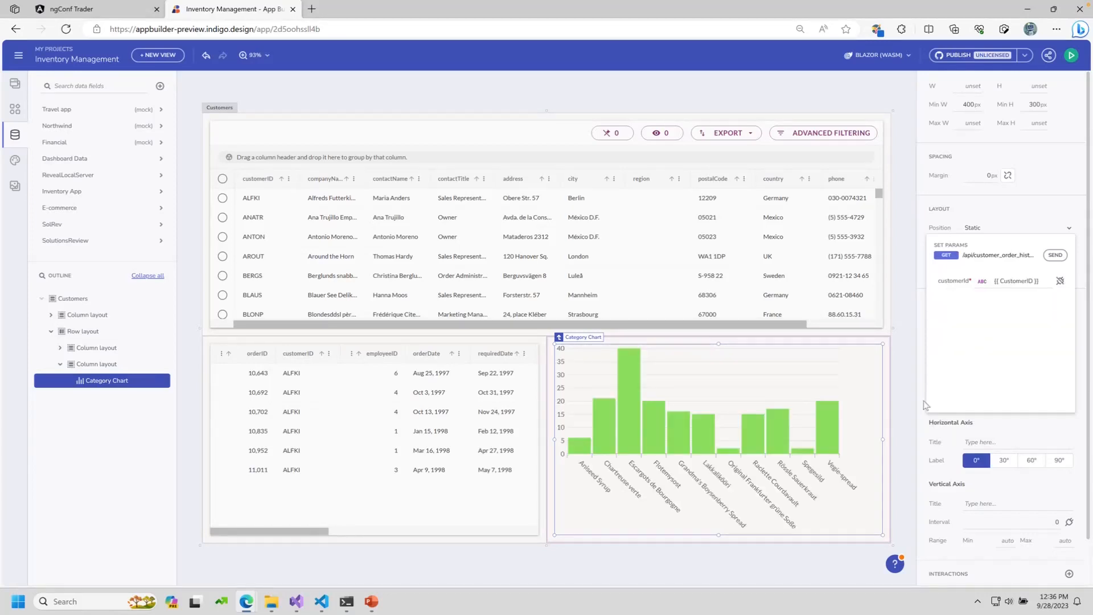
pyautogui.click(898, 419)
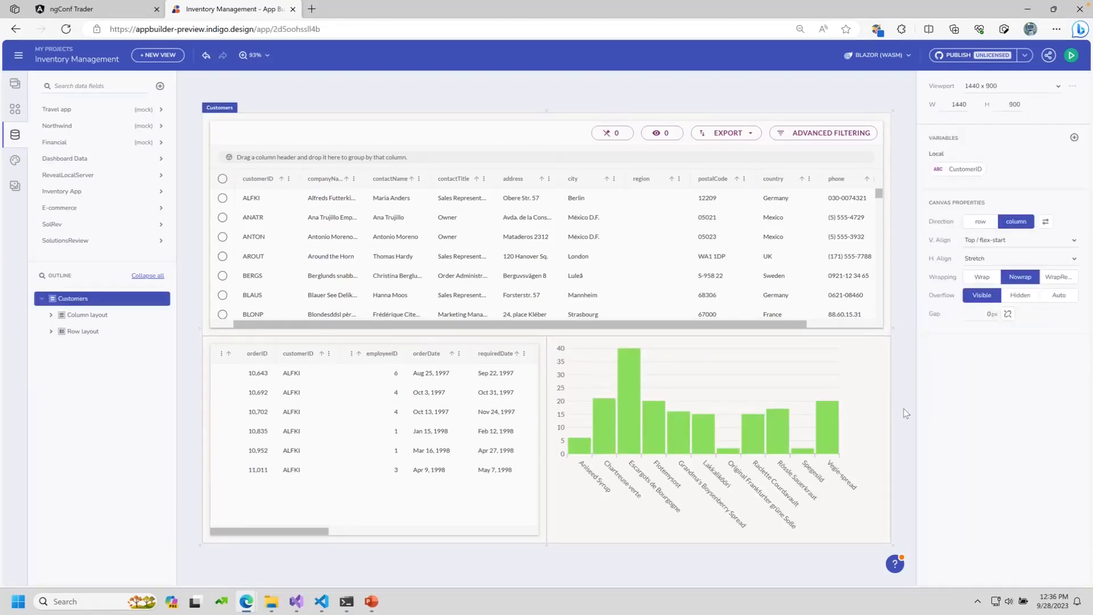
# Step: Preview the app and select customers ANATR, ANTON, AROUT and BERGS to check orders and chart
pyautogui.click(658, 227)
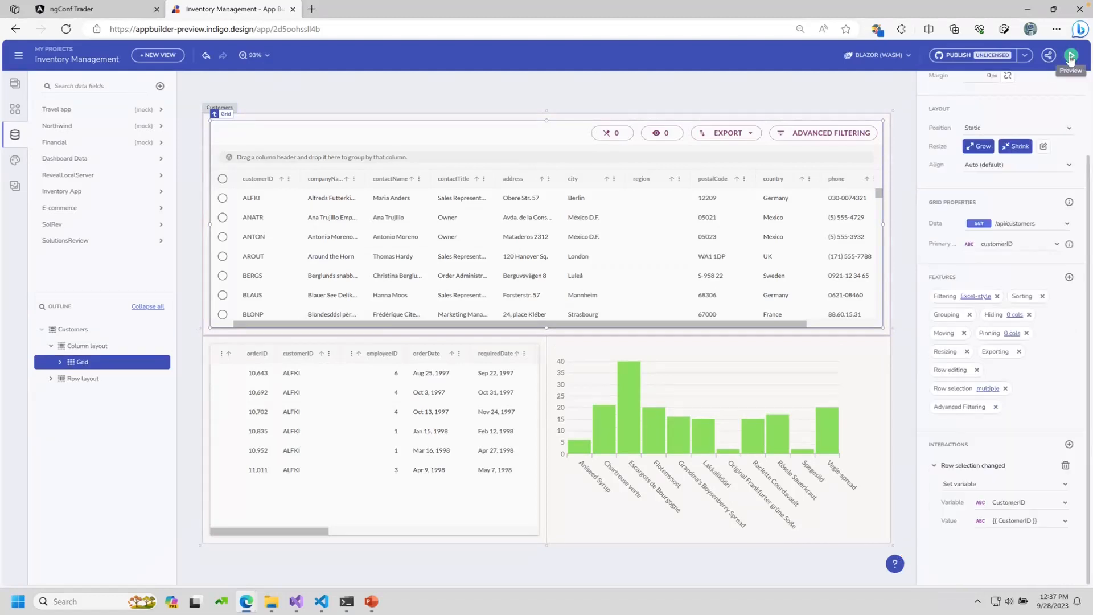
pyautogui.click(1071, 56)
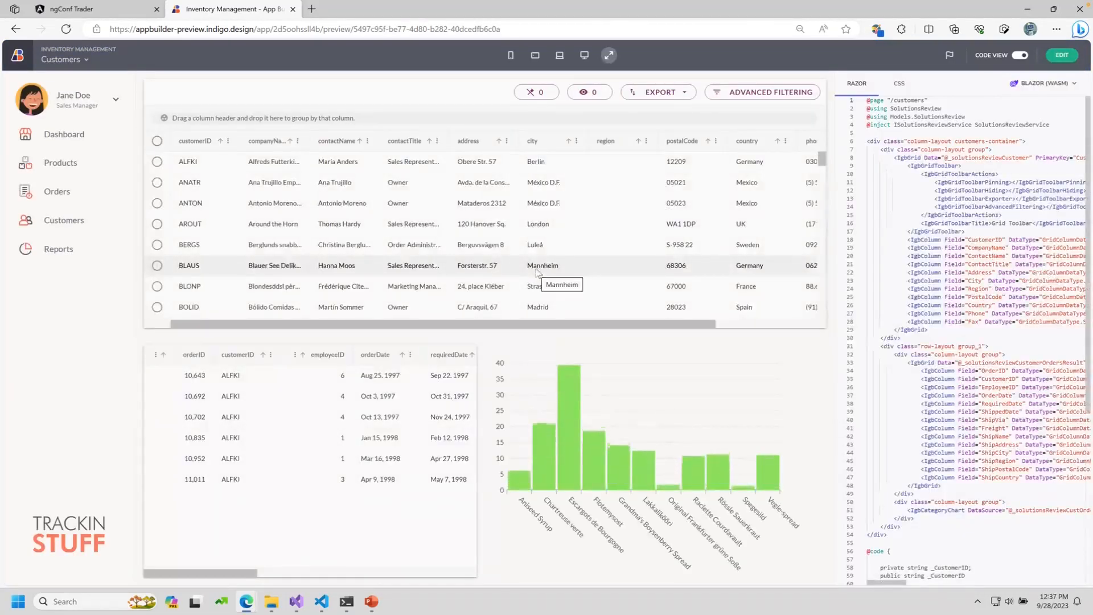
pyautogui.click(216, 187)
pyautogui.click(277, 210)
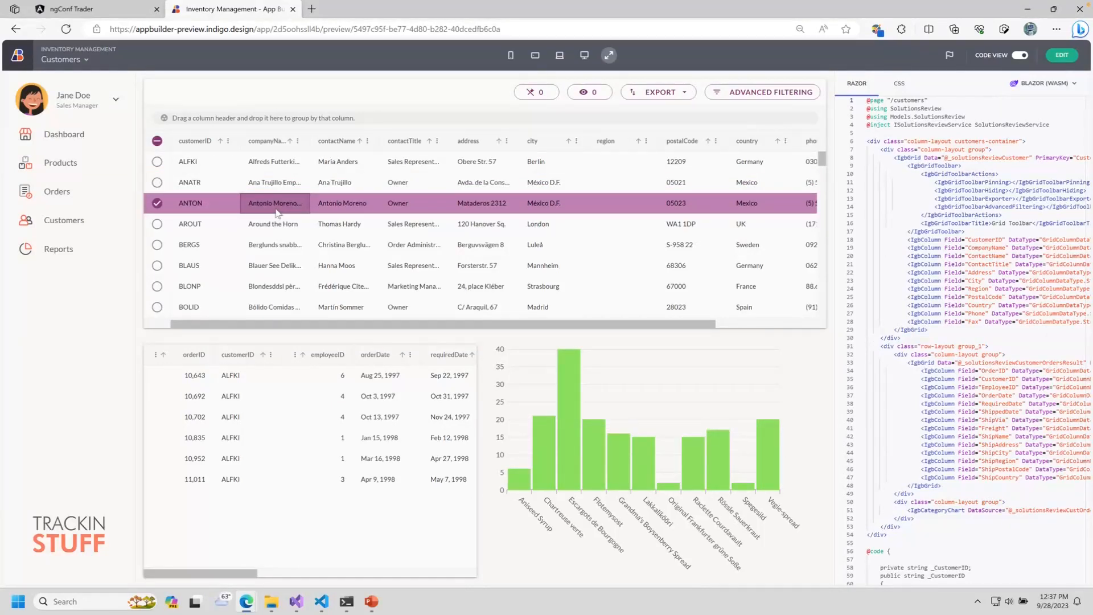
pyautogui.click(287, 224)
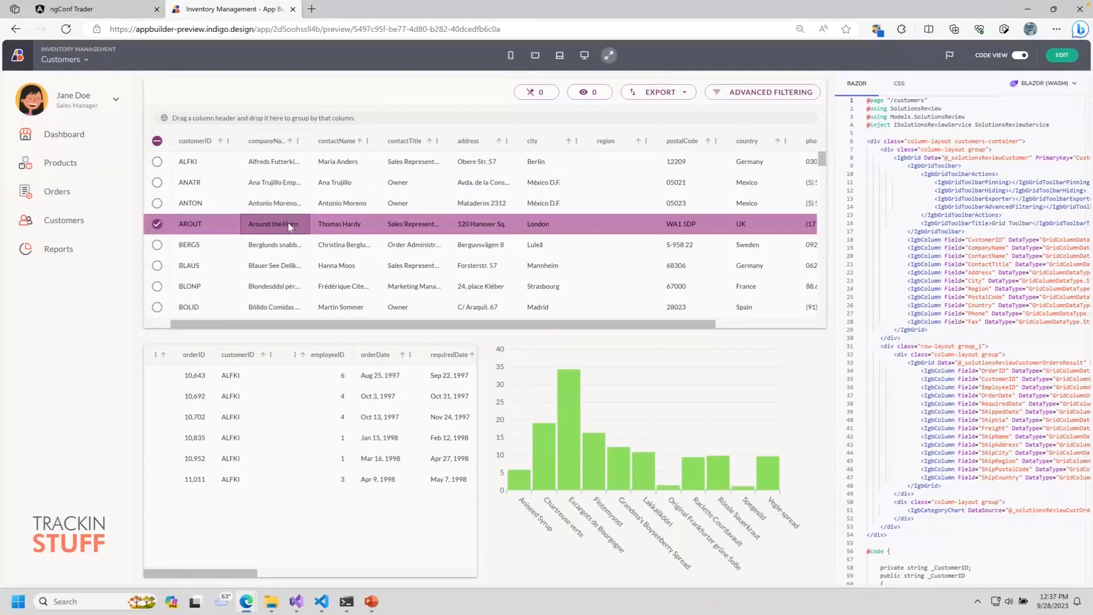
pyautogui.click(292, 256)
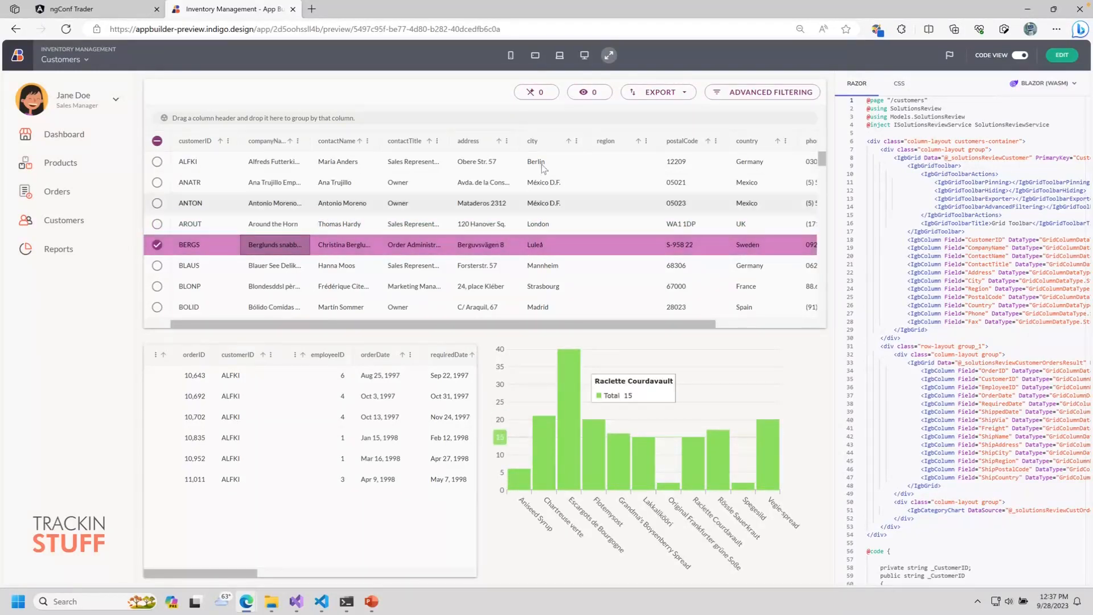
pyautogui.moveTo(623, 462)
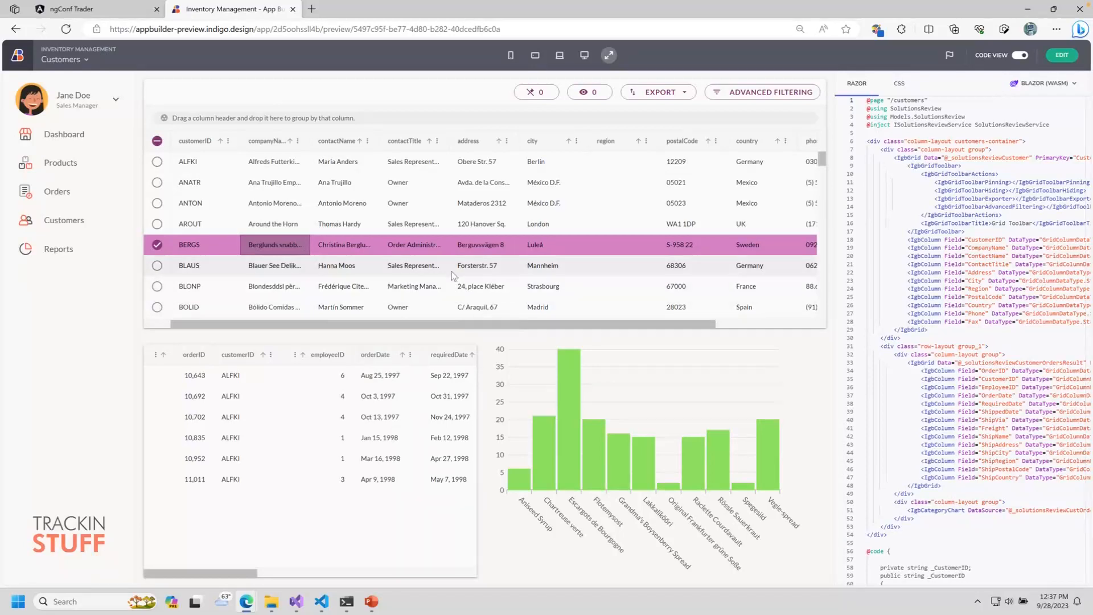
# Step: Change customer AROUT's city to Michigan in the preview grid
pyautogui.click(528, 230)
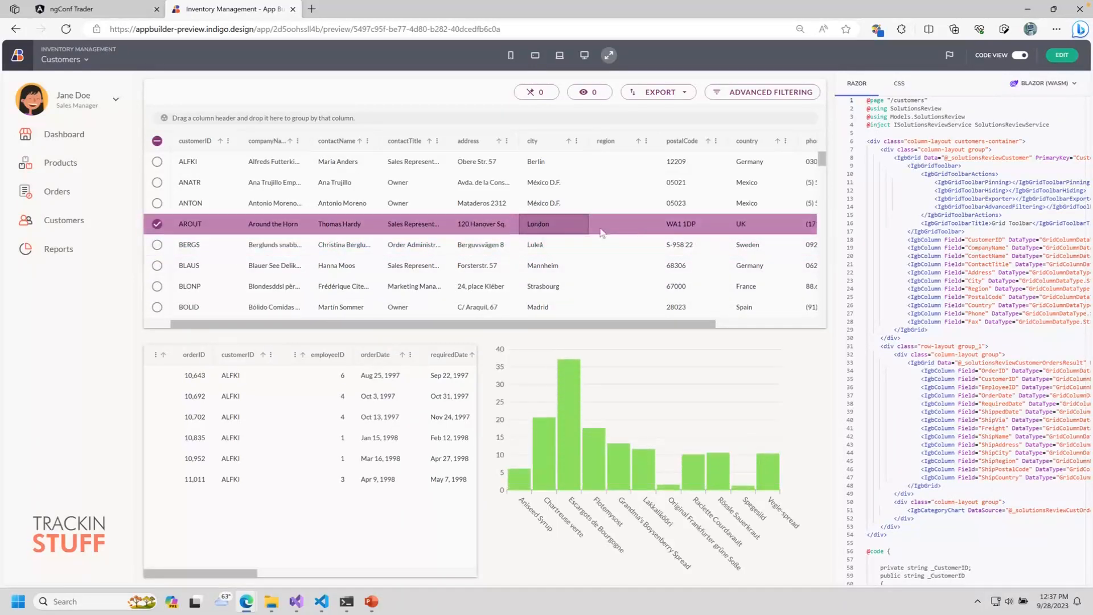
pyautogui.doubleClick(578, 223)
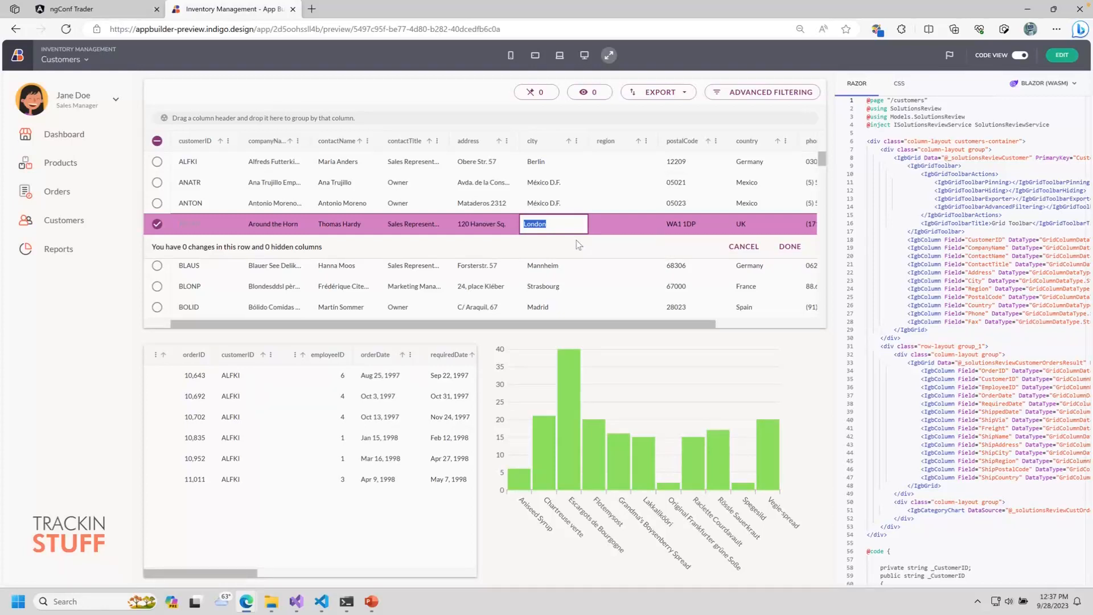
pyautogui.write('Michigan')
pyautogui.press('Return')
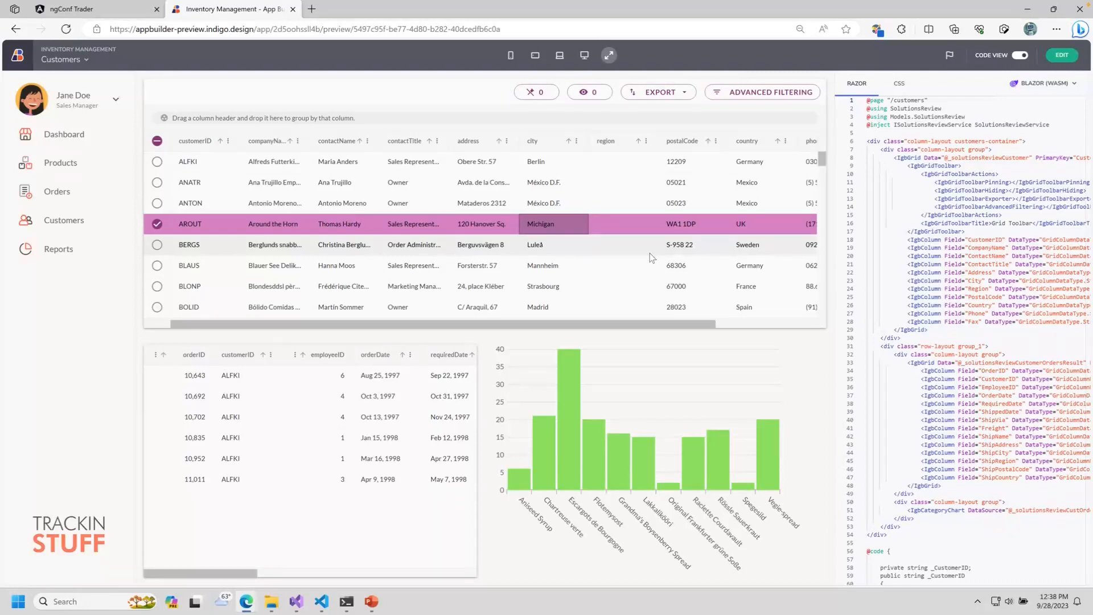
# Step: Return to the designer and open the Reports view
pyautogui.click(1062, 56)
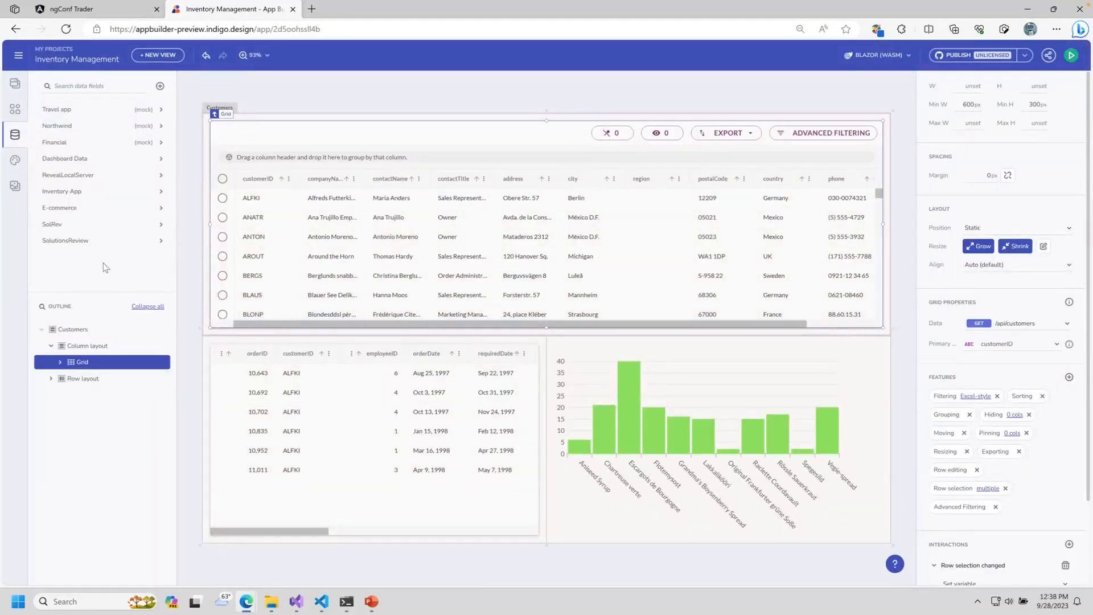
pyautogui.click(15, 90)
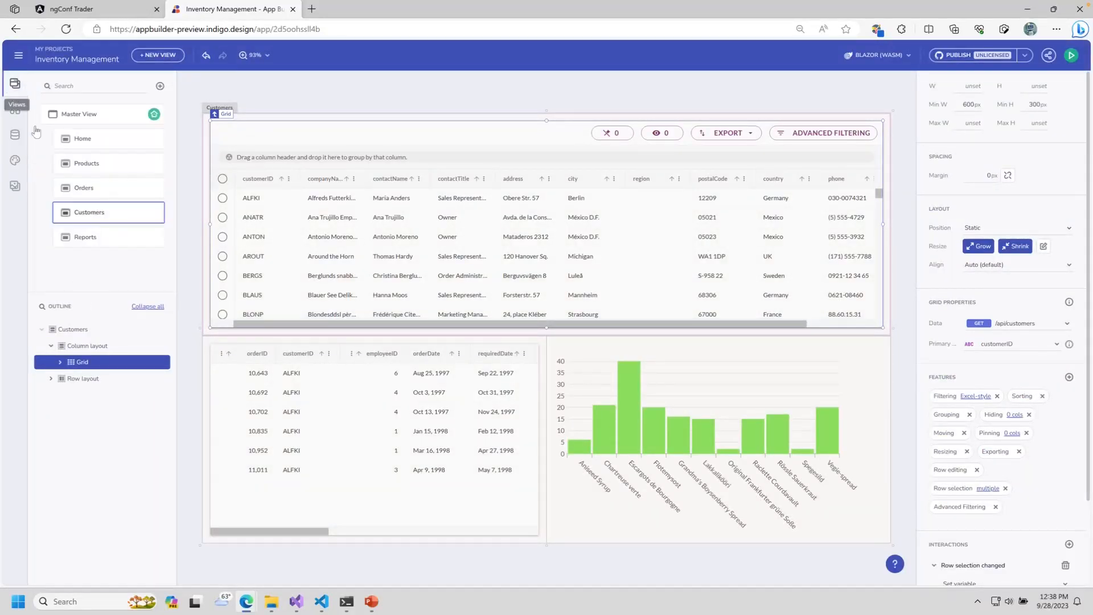
pyautogui.click(114, 237)
# Step: Delete the demo content and apply the side pane plus content layout
pyautogui.moveTo(335, 129); pyautogui.dragTo(893, 511)
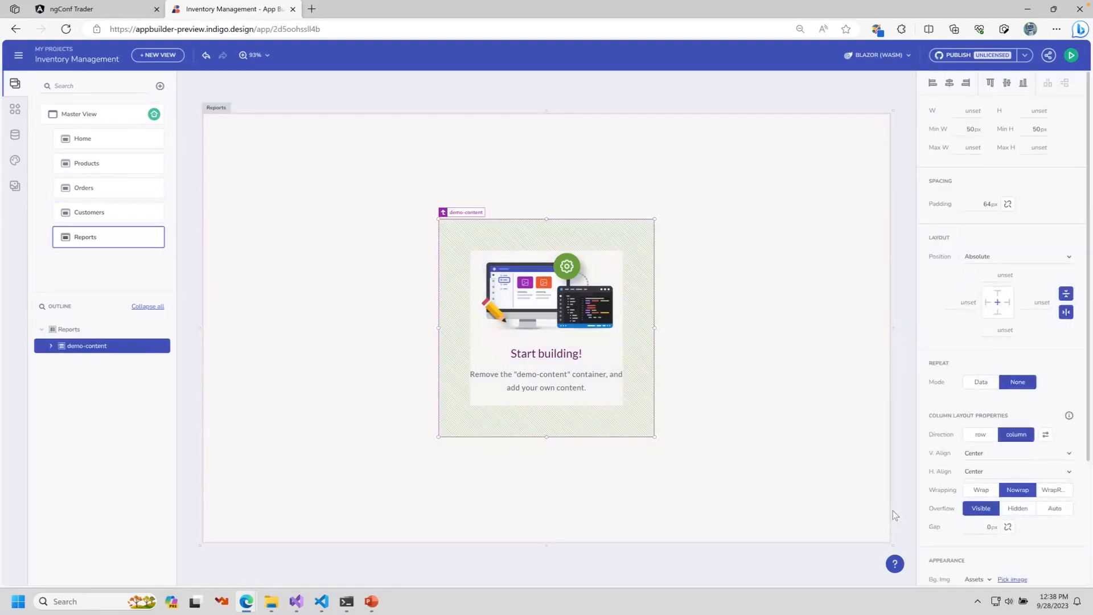
pyautogui.press('Delete')
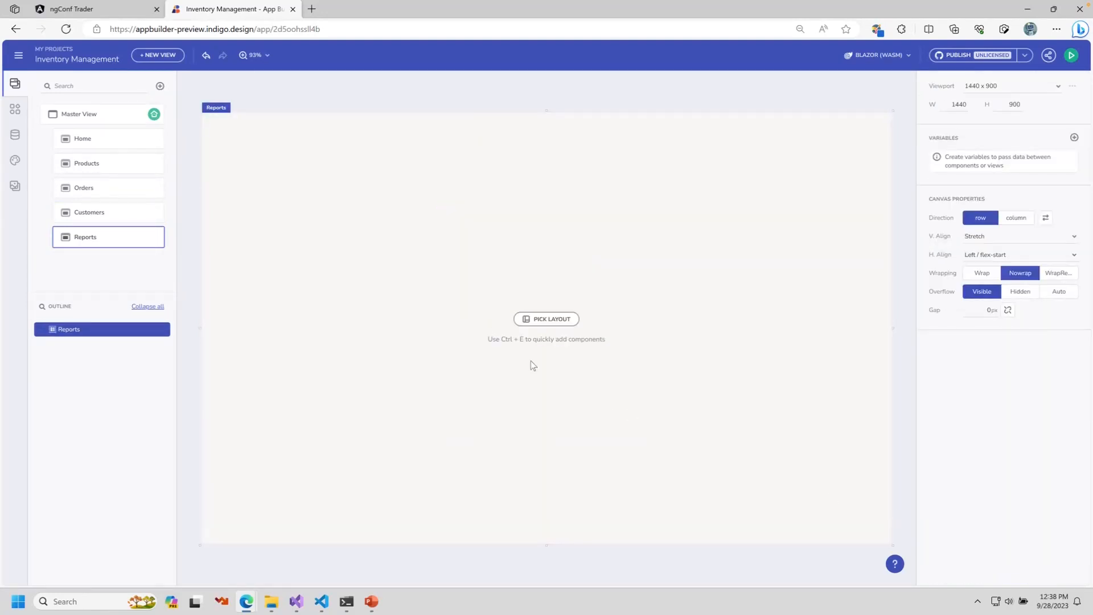
pyautogui.click(547, 319)
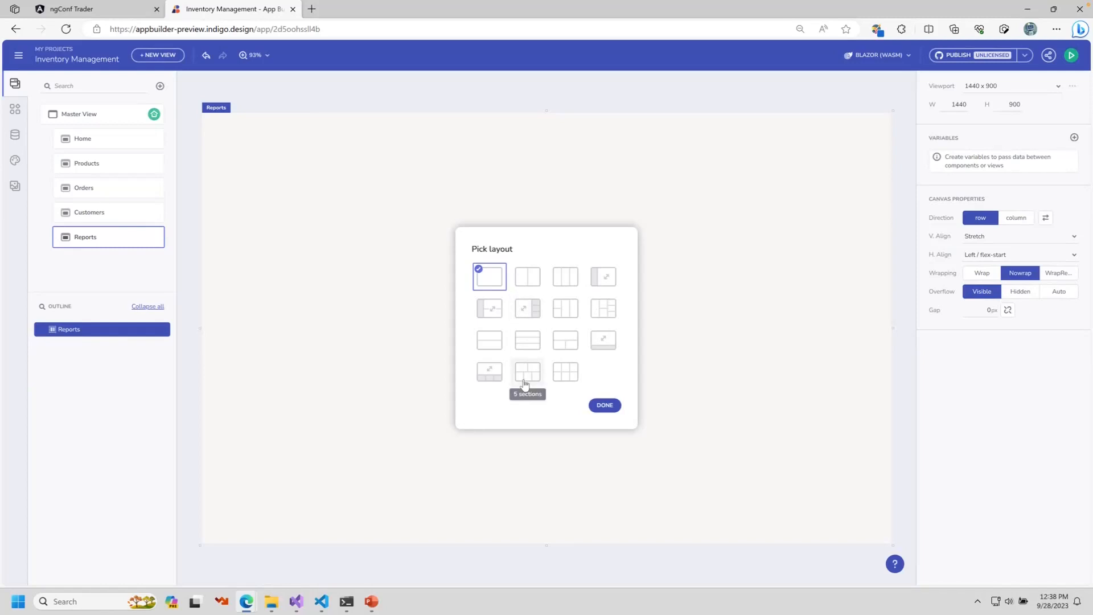
pyautogui.click(605, 277)
pyautogui.click(606, 405)
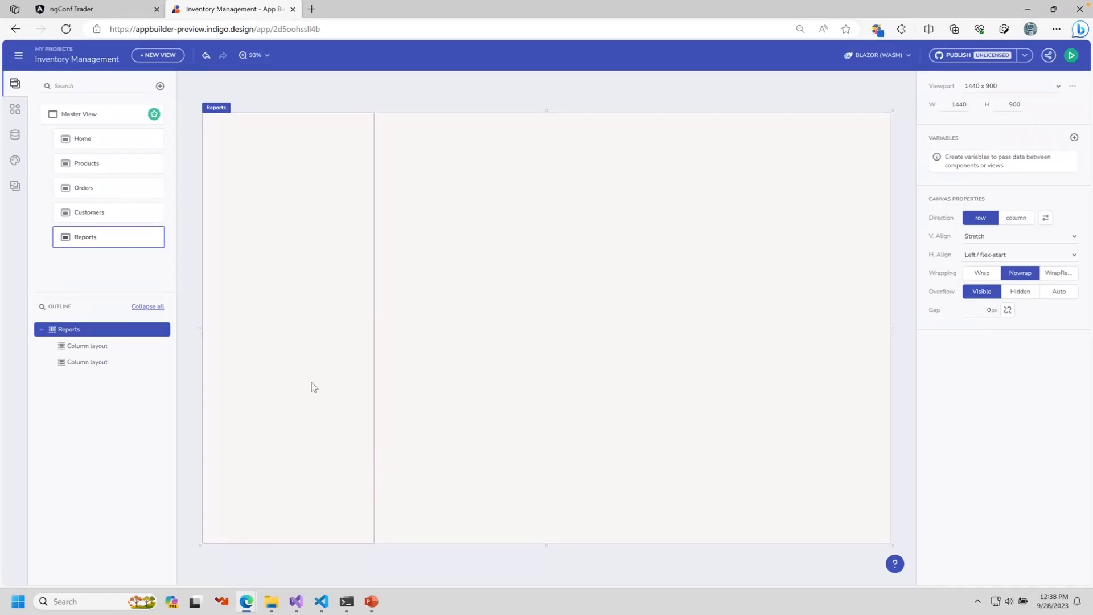
# Step: Insert a List component into the left column
pyautogui.click(311, 387)
pyautogui.click(585, 386)
pyautogui.click(299, 368)
pyautogui.doubleClick(300, 369)
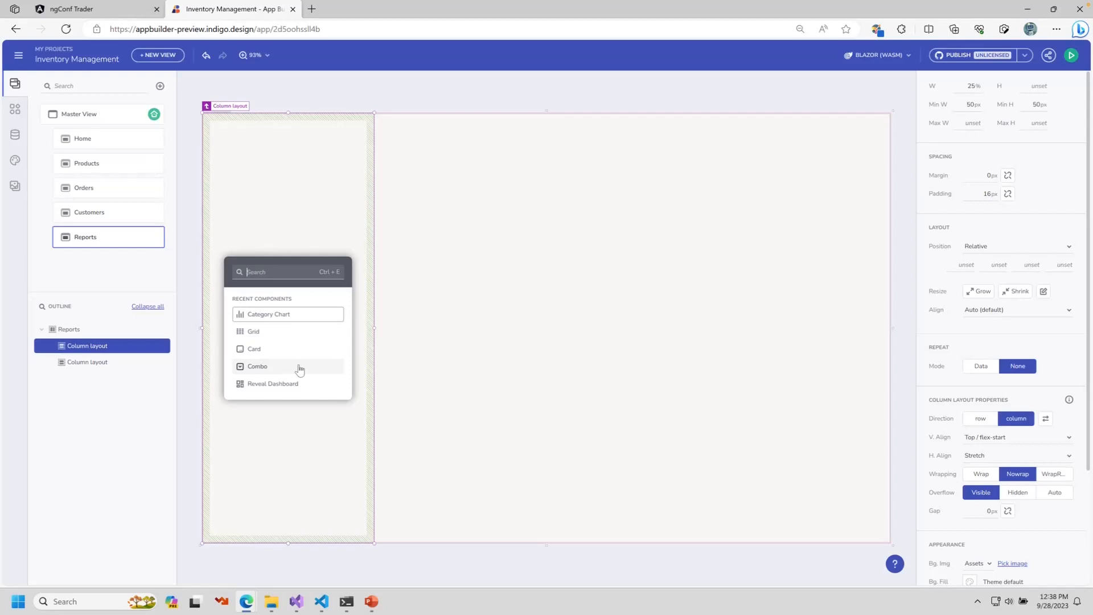
pyautogui.write('li')
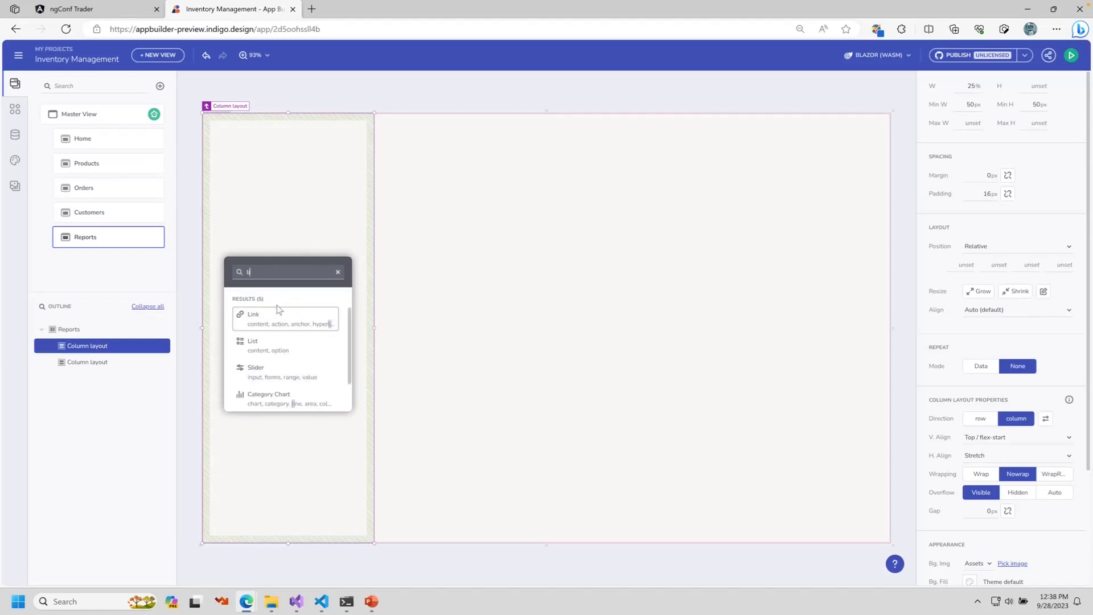
pyautogui.click(273, 342)
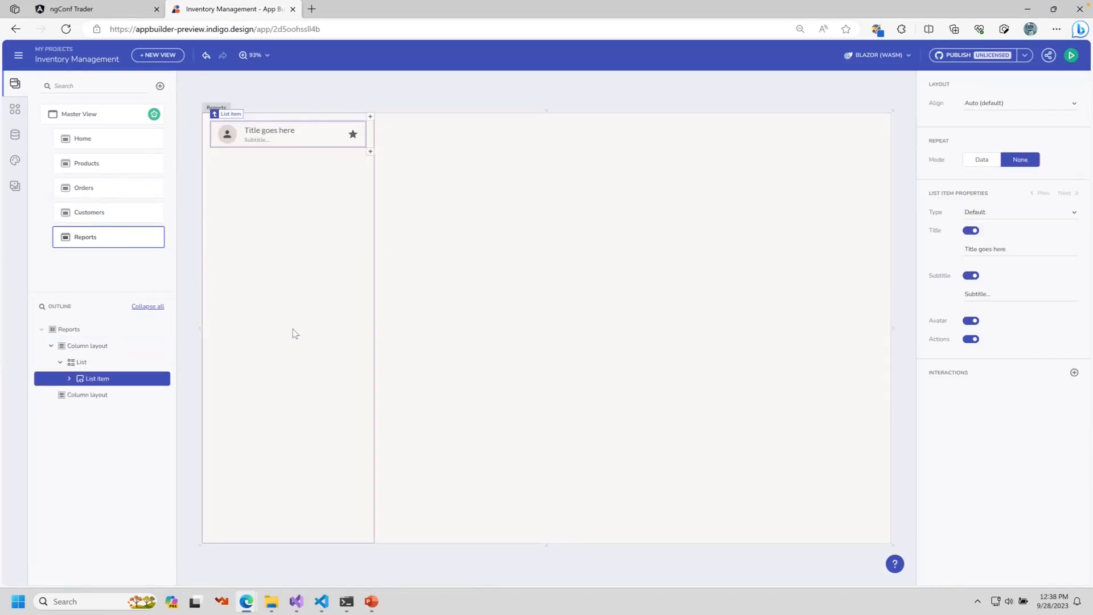
pyautogui.click(443, 294)
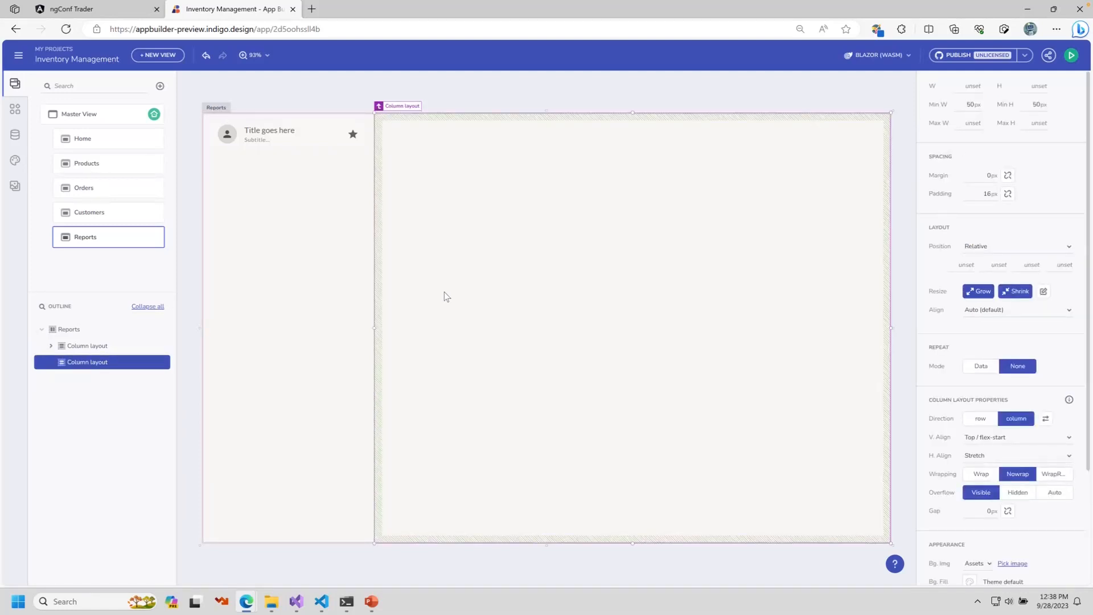
# Step: Insert a Reveal Dashboard into the right column, showing the Sales dashboard
pyautogui.hotkey('ctrl', 'e')
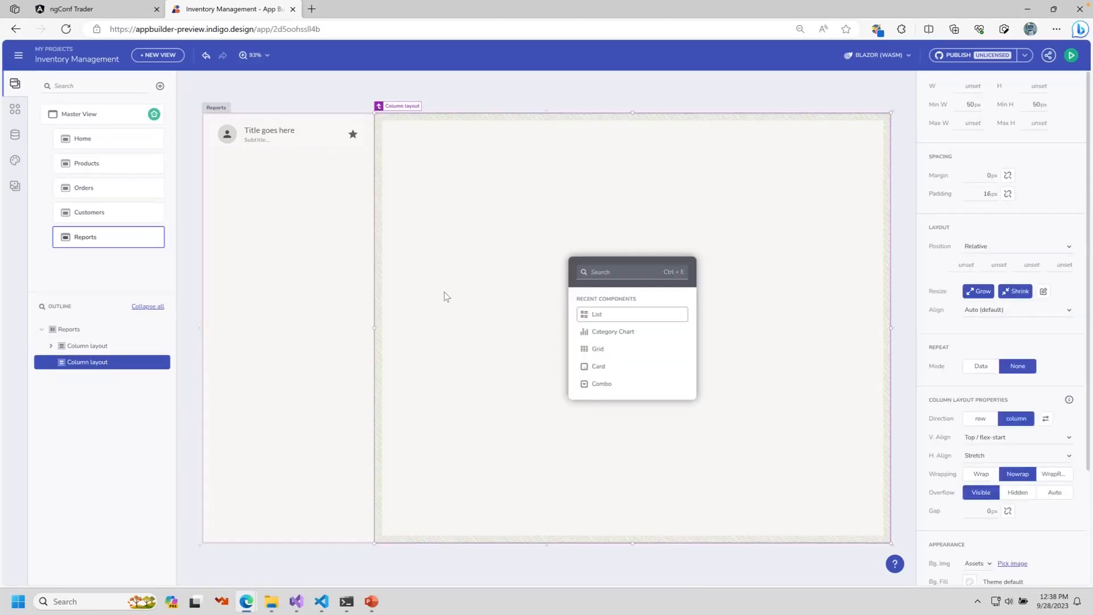
pyautogui.write('rev')
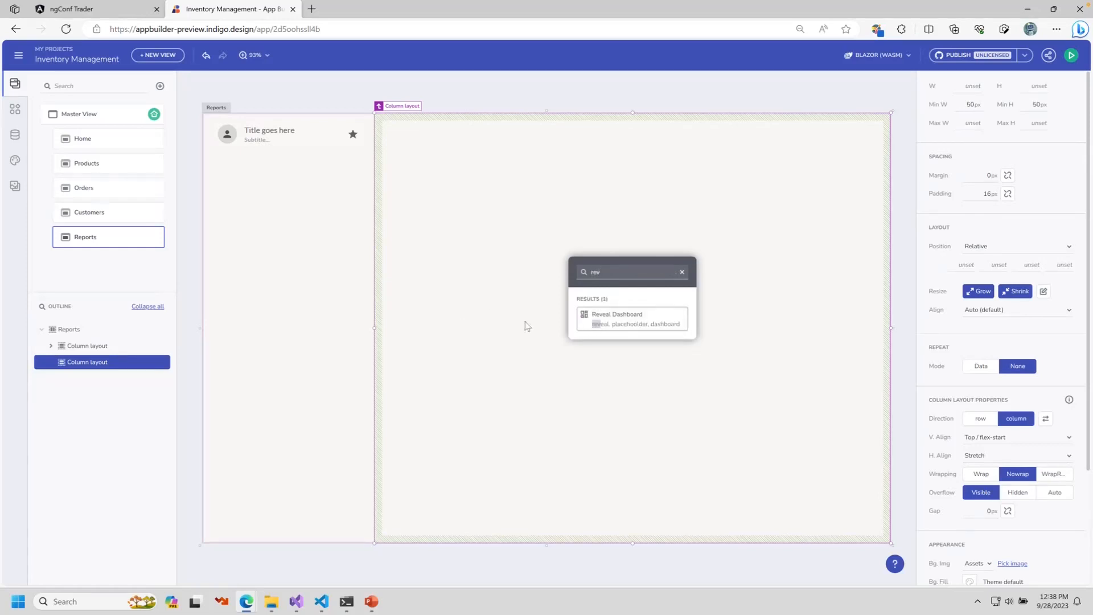
pyautogui.click(619, 318)
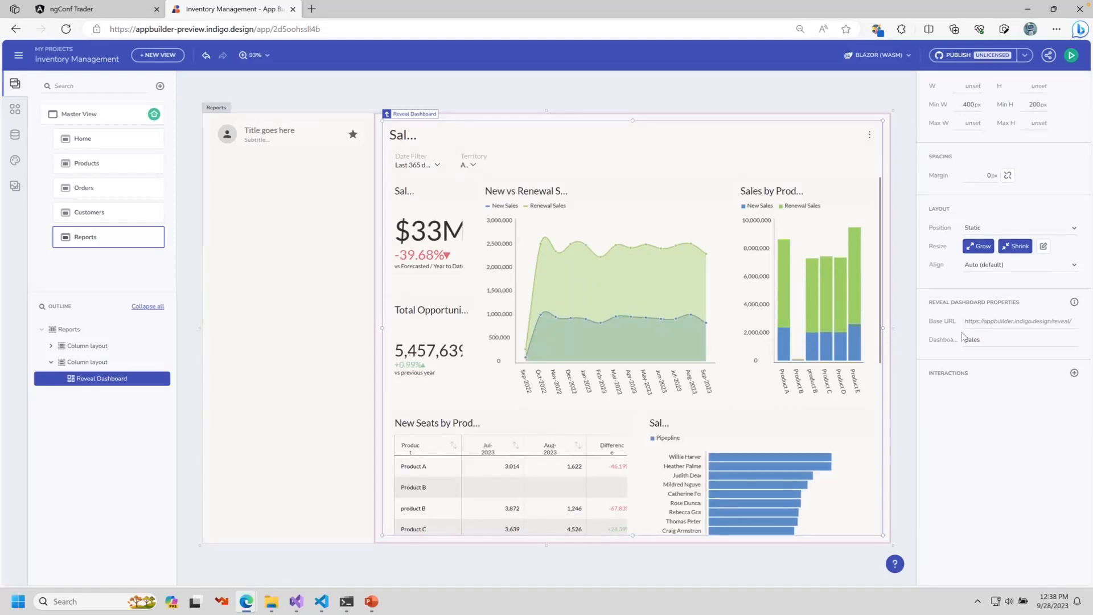
pyautogui.doubleClick(1030, 341)
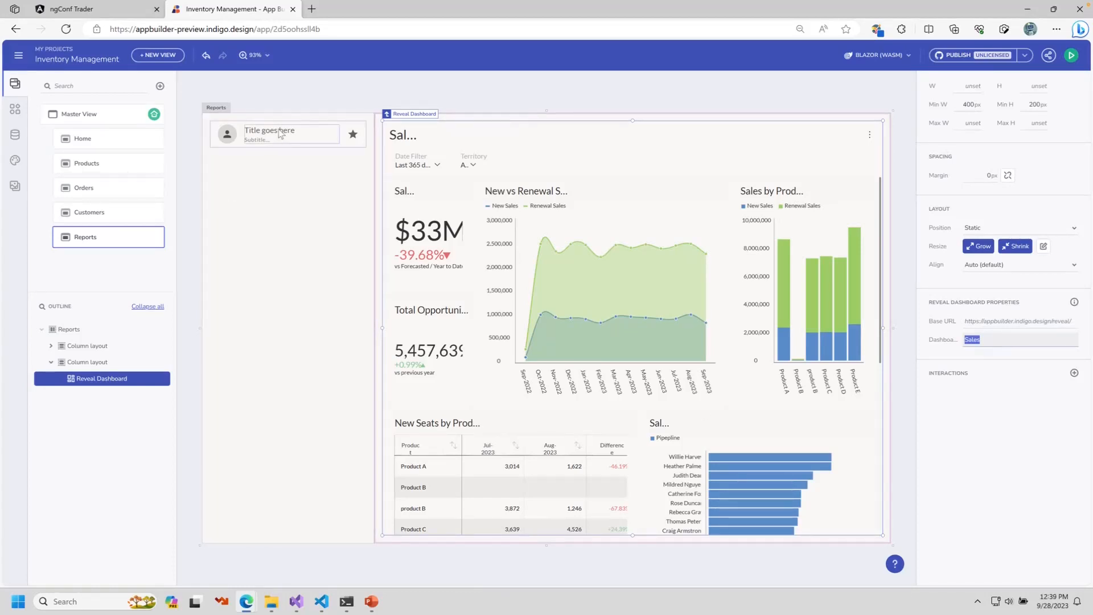
pyautogui.click(213, 130)
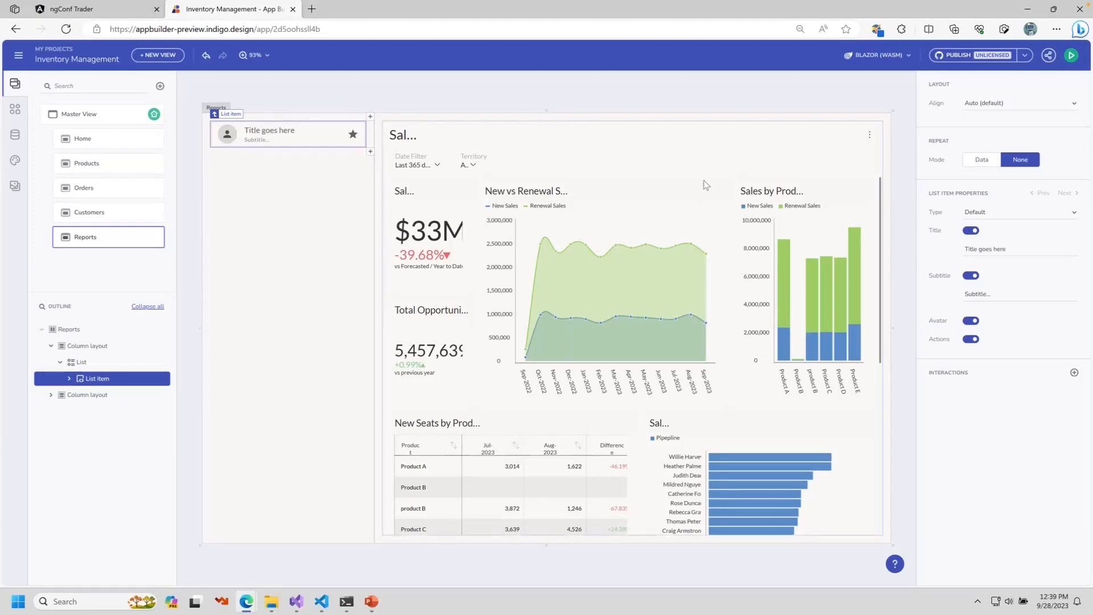
# Step: Repeat the list items from /dashboards, with title bound to name and subtitle to fakeOwner
pyautogui.click(981, 160)
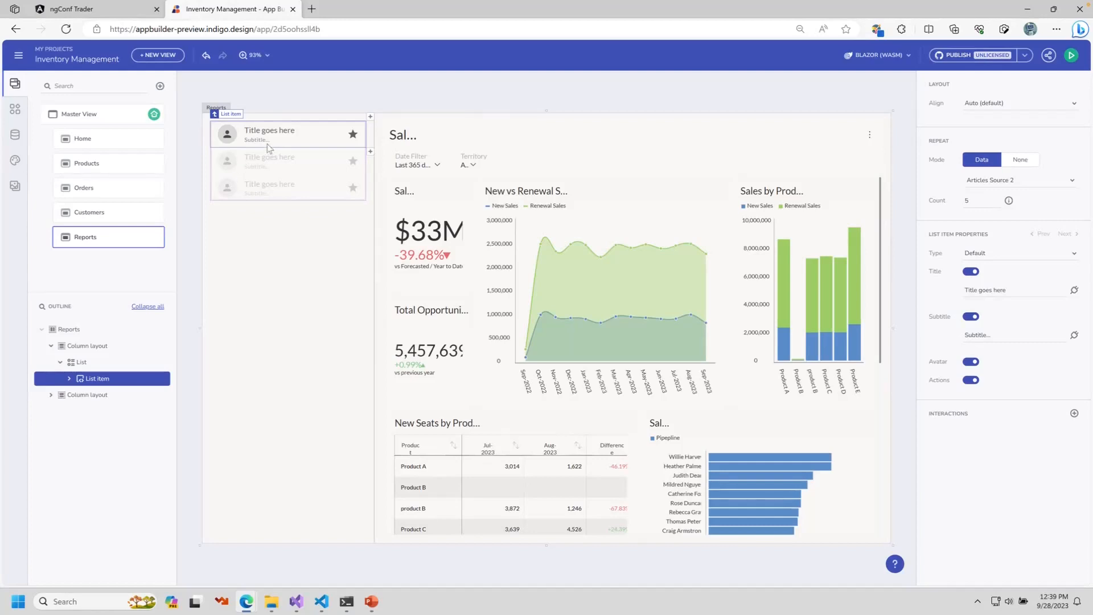
pyautogui.click(1066, 181)
pyautogui.moveTo(1022, 287)
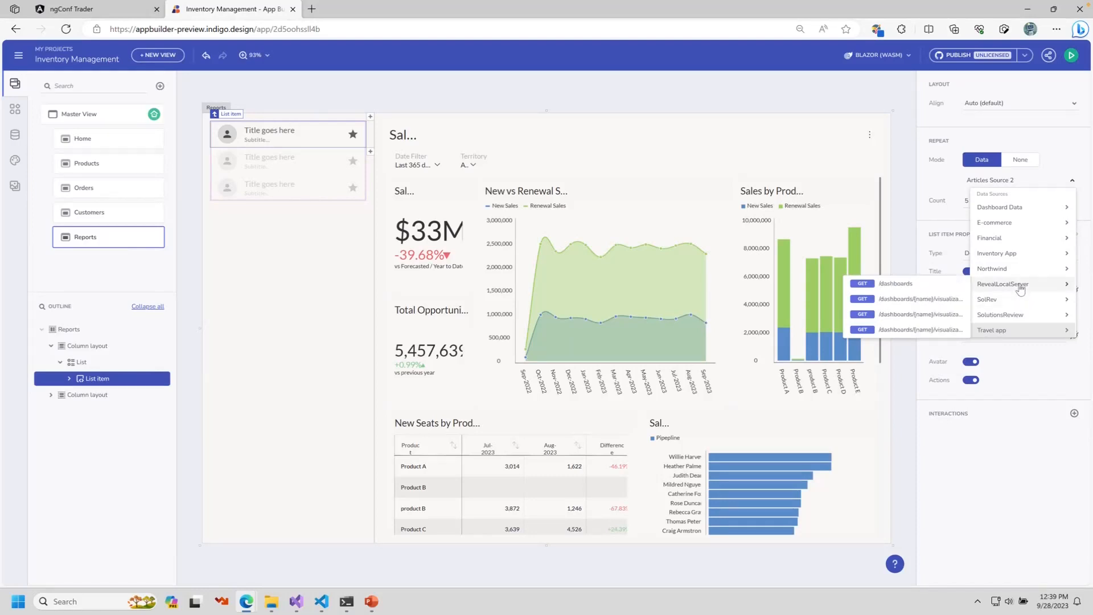
pyautogui.click(905, 287)
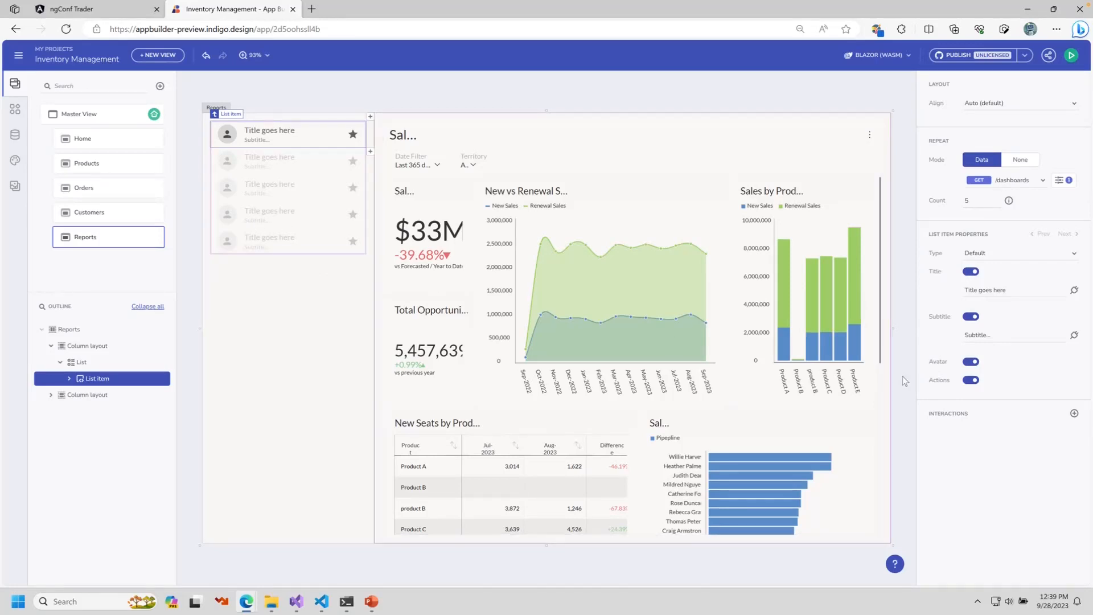
pyautogui.click(1074, 290)
pyautogui.click(1064, 342)
pyautogui.click(1005, 349)
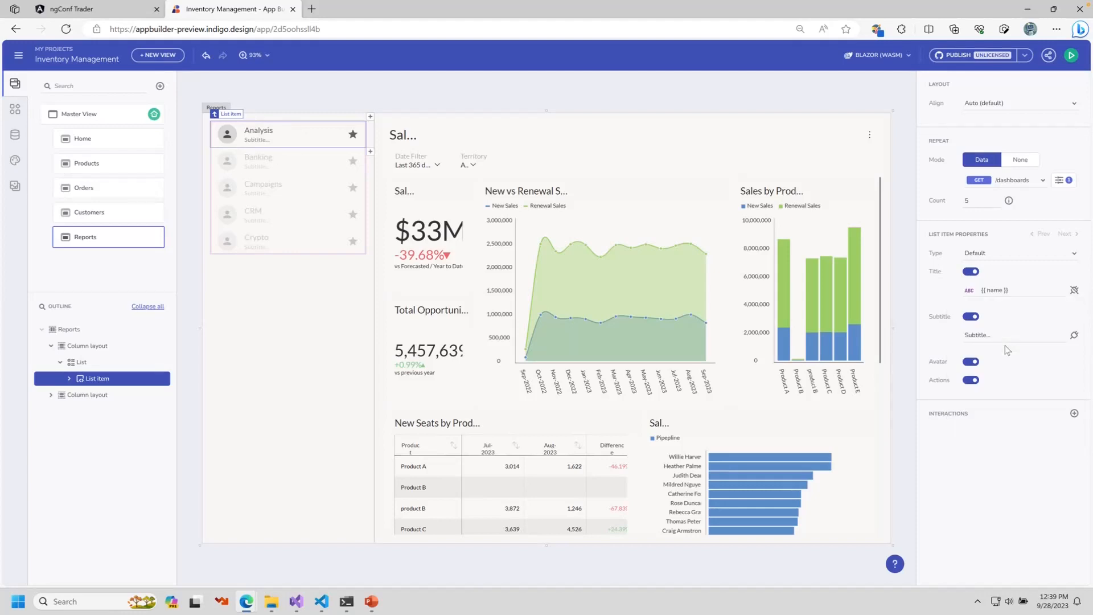
pyautogui.click(1074, 334)
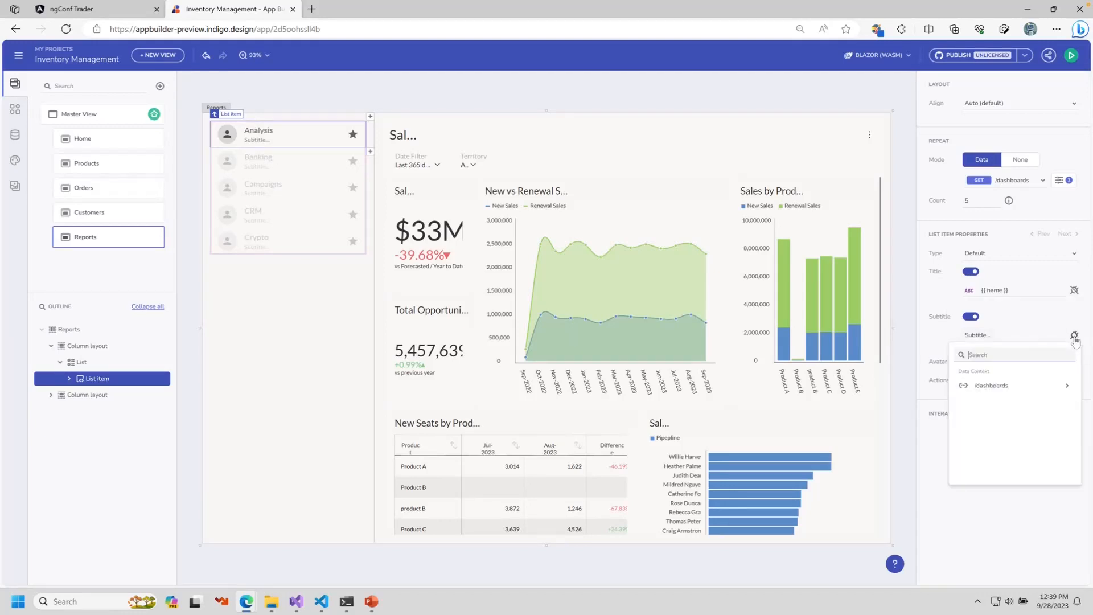
pyautogui.click(1069, 382)
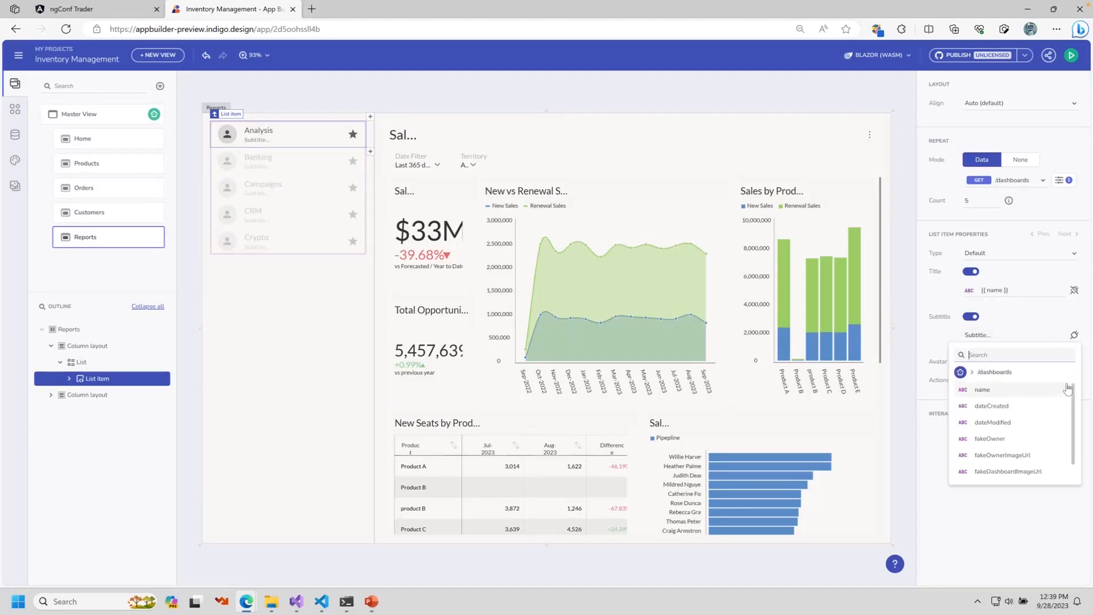
pyautogui.click(1004, 440)
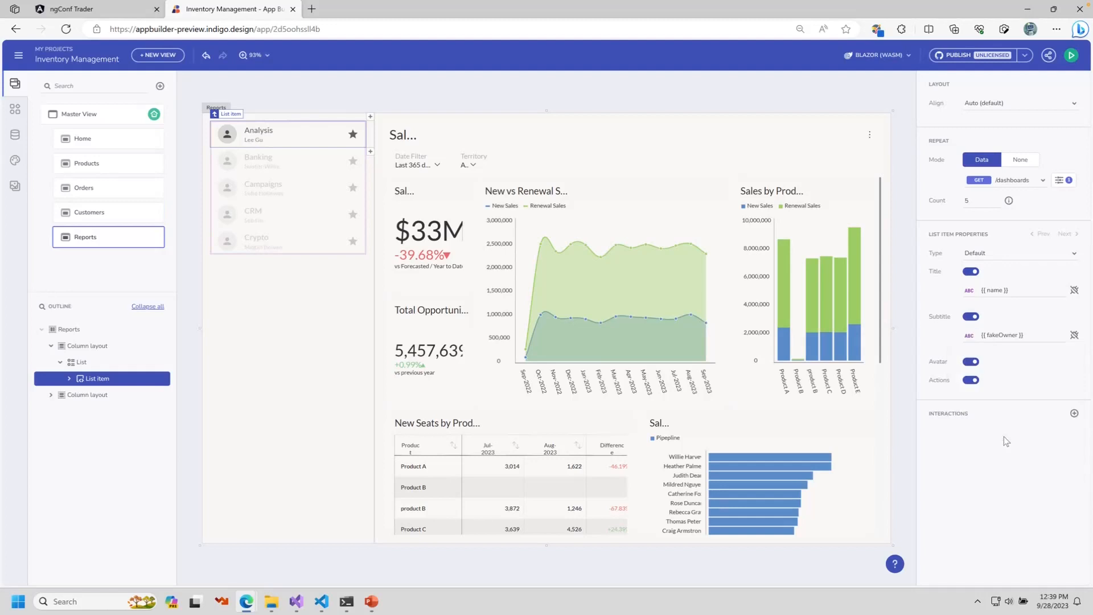
# Step: Make the item avatar an Image bound to the fakeDashboardImageUrl field
pyautogui.click(226, 138)
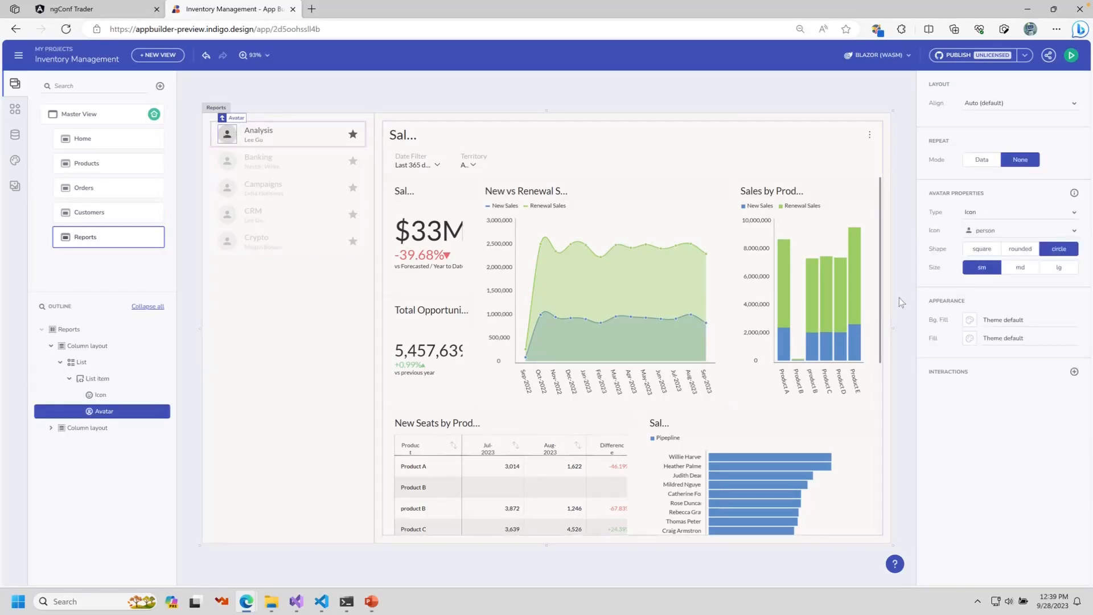
pyautogui.click(1047, 218)
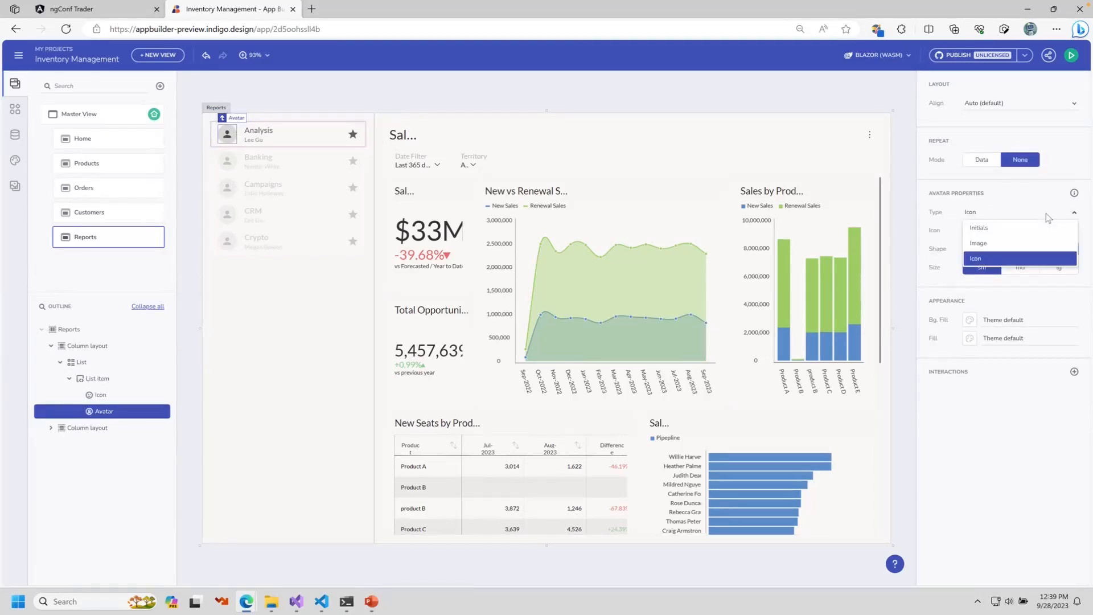
pyautogui.click(1011, 243)
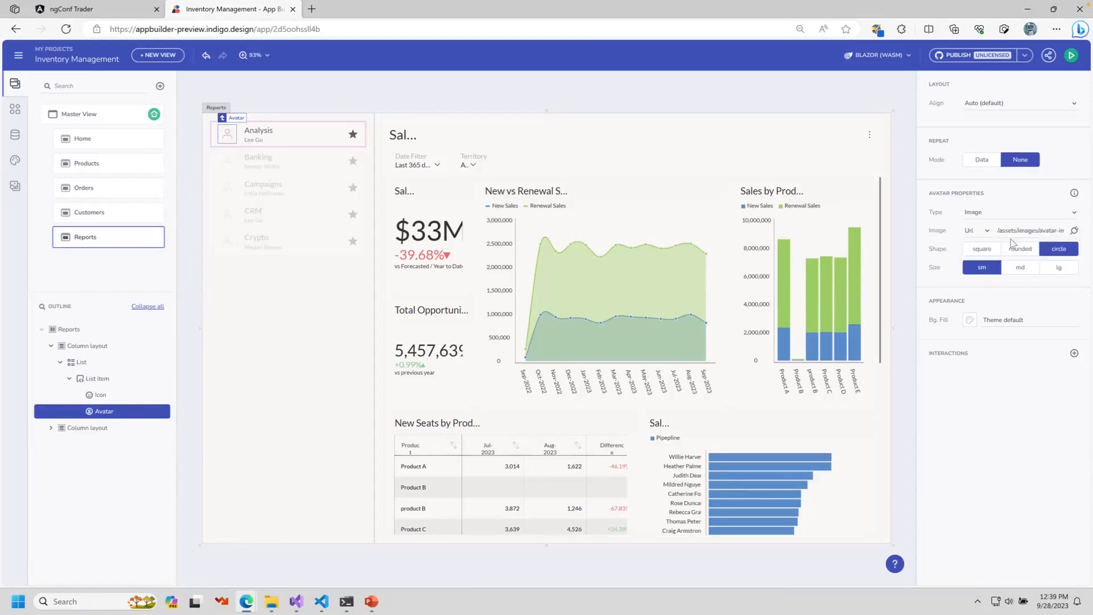
pyautogui.click(1074, 231)
pyautogui.click(1066, 286)
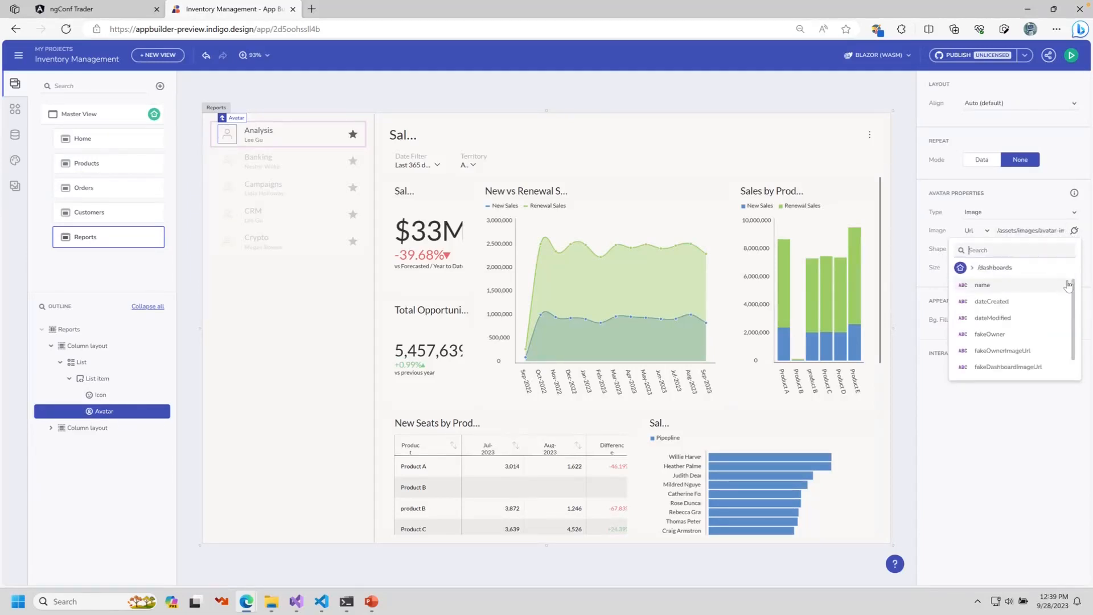
pyautogui.scroll(-1, 1022, 353)
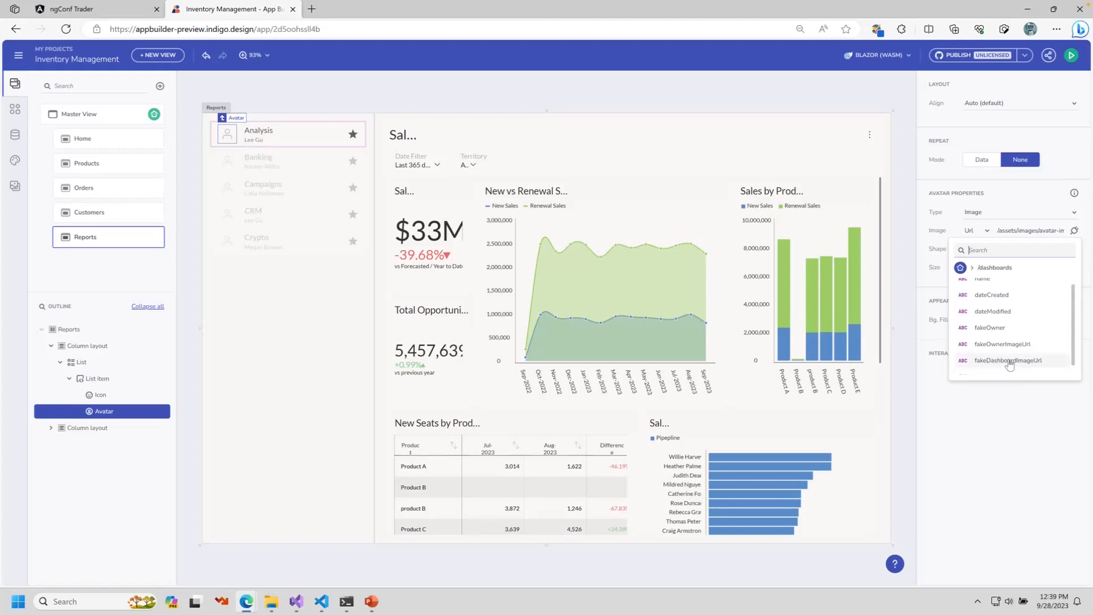
pyautogui.click(1009, 362)
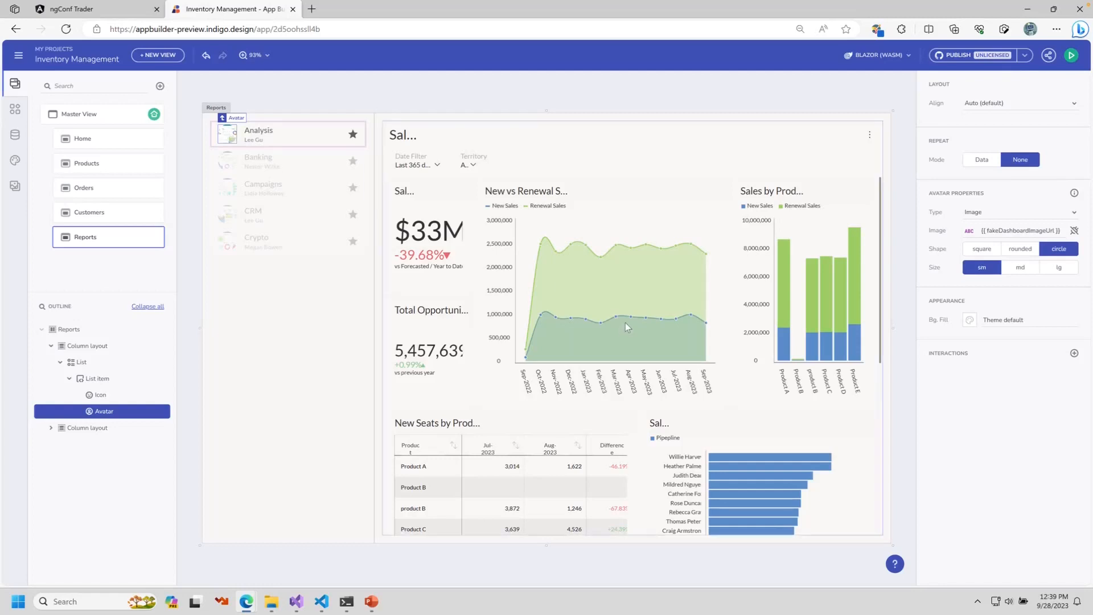
# Step: Add an avatar On click Set variable action targeting a new local string variable DashboardName
pyautogui.click(1074, 353)
pyautogui.click(985, 393)
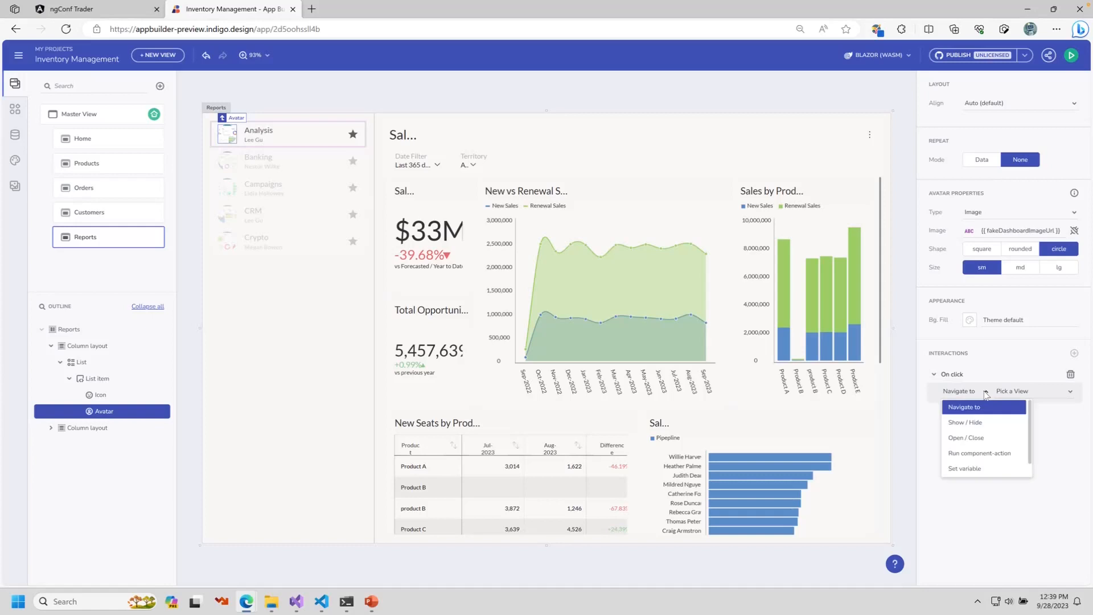
pyautogui.click(968, 469)
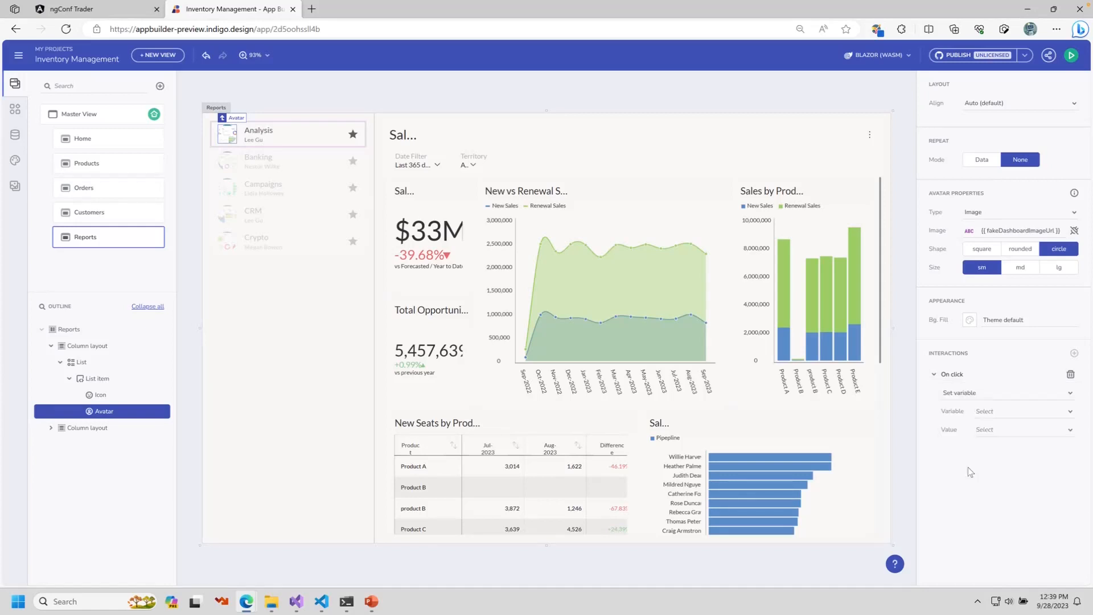
pyautogui.click(1069, 412)
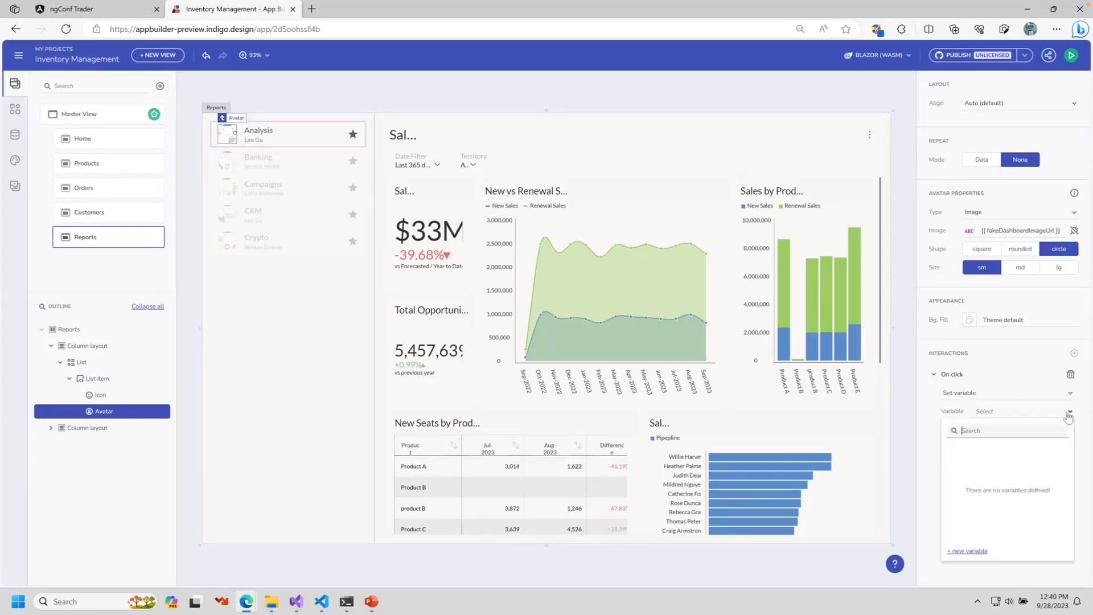
pyautogui.click(971, 550)
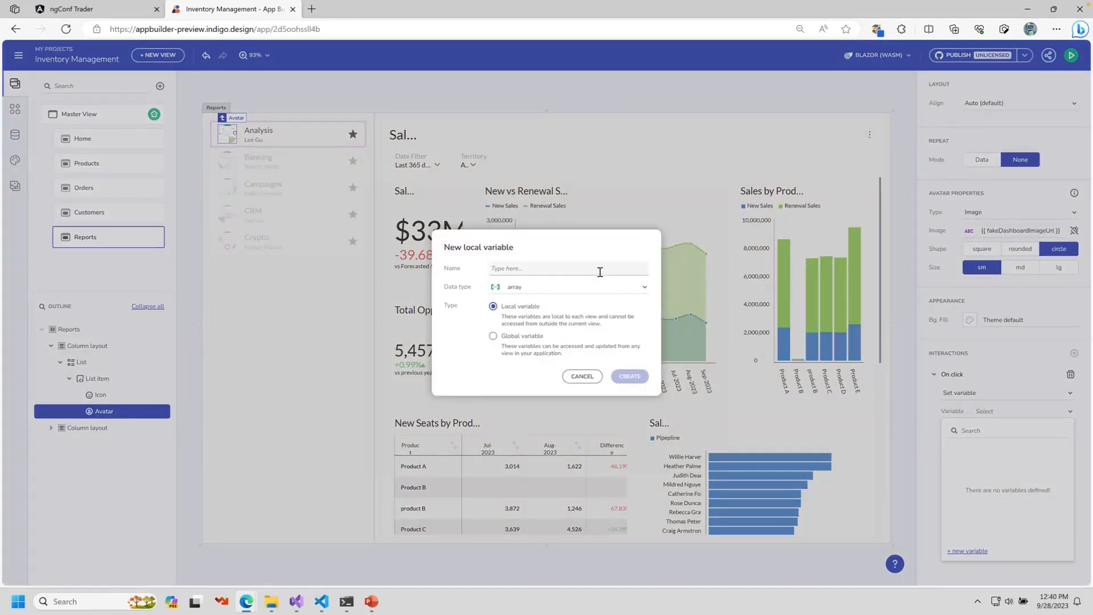
pyautogui.write('DashboardName')
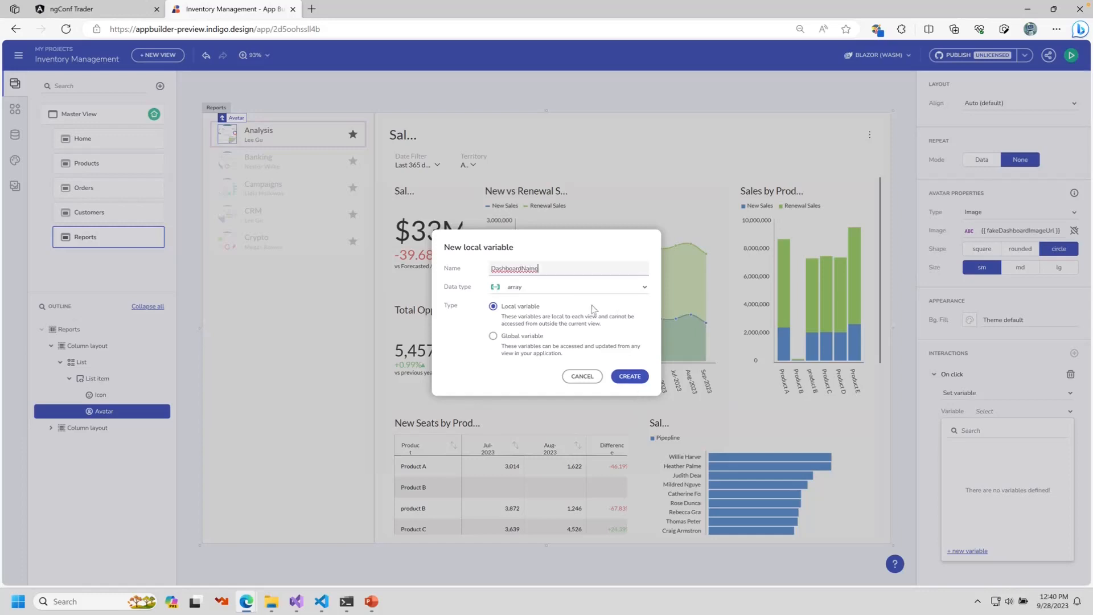
pyautogui.click(586, 287)
pyautogui.click(572, 302)
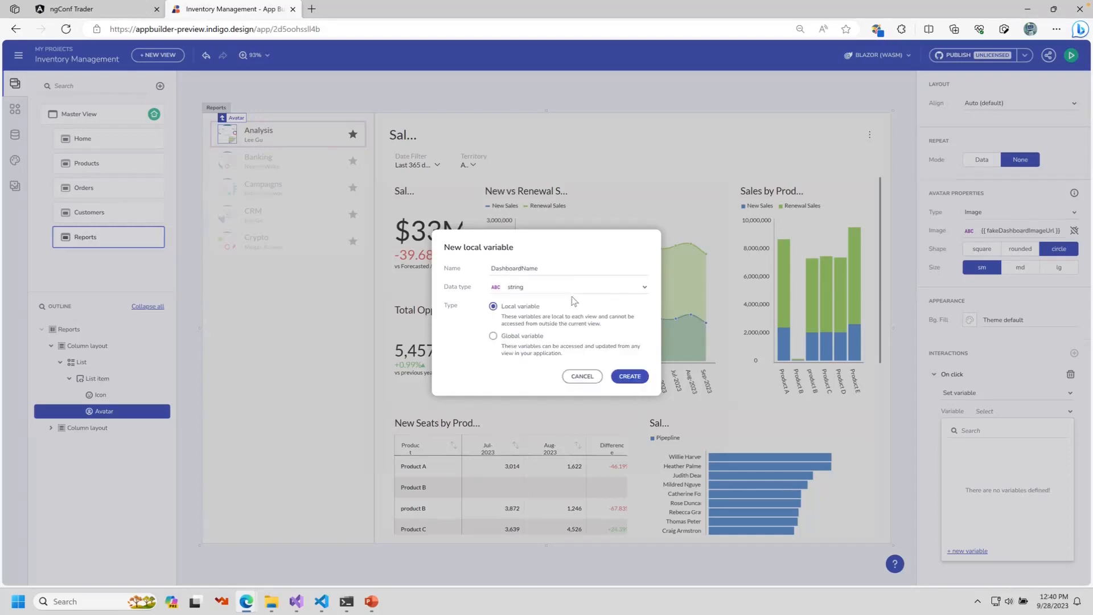
pyautogui.click(629, 376)
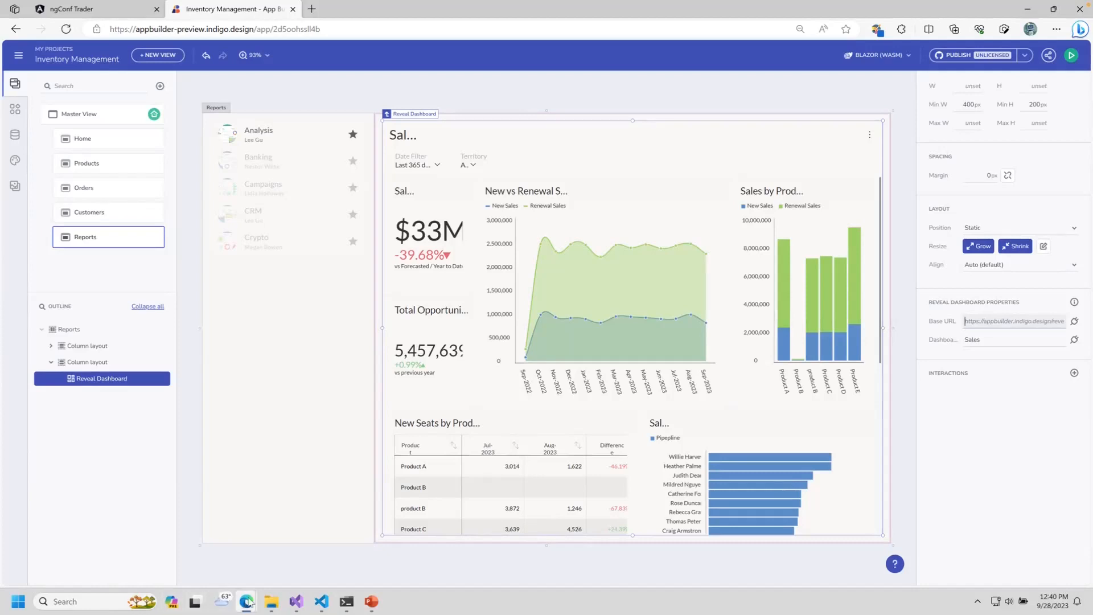
# Step: Bring up the hosted reveal-api Swagger page for the RevealSdk.SqlServer v1 API
pyautogui.moveTo(249, 603)
pyautogui.click(182, 541)
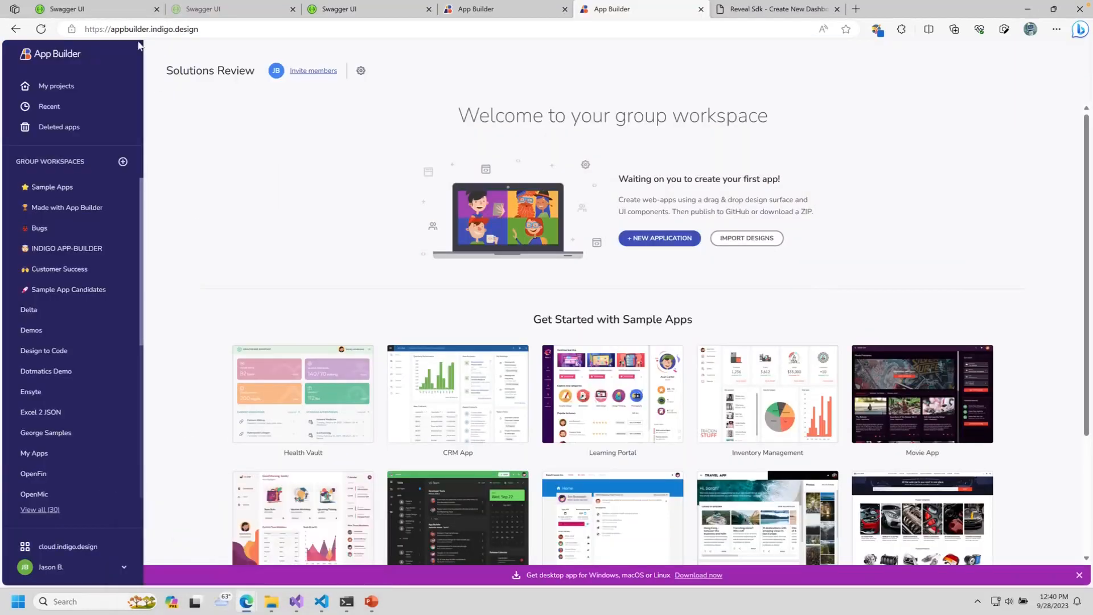
pyautogui.click(112, 12)
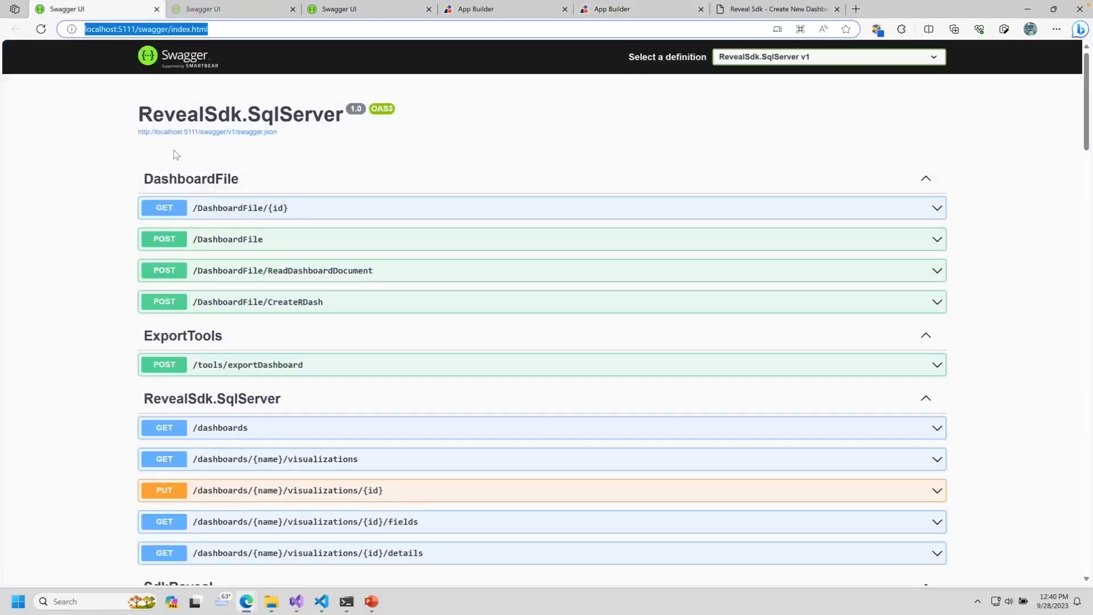
pyautogui.click(222, 17)
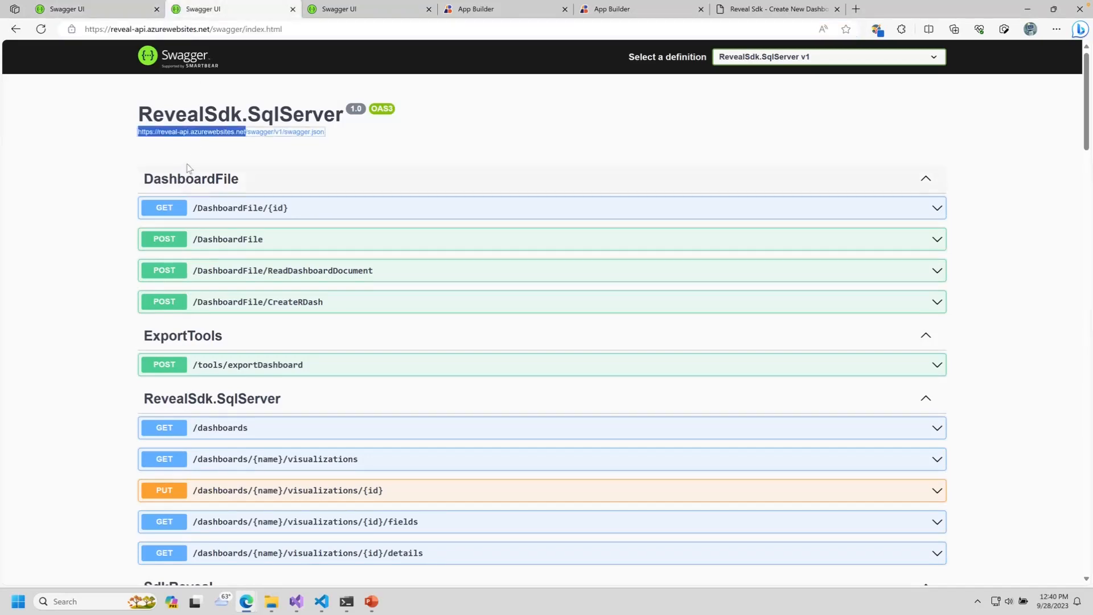
pyautogui.click(223, 165)
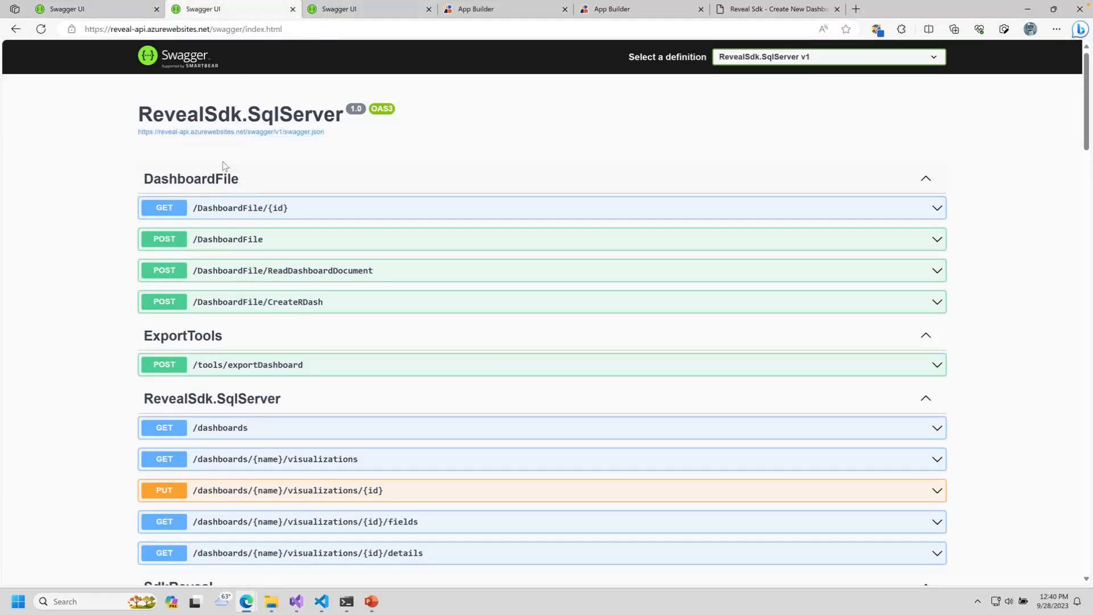
pyautogui.moveTo(133, 143); pyautogui.dragTo(240, 134)
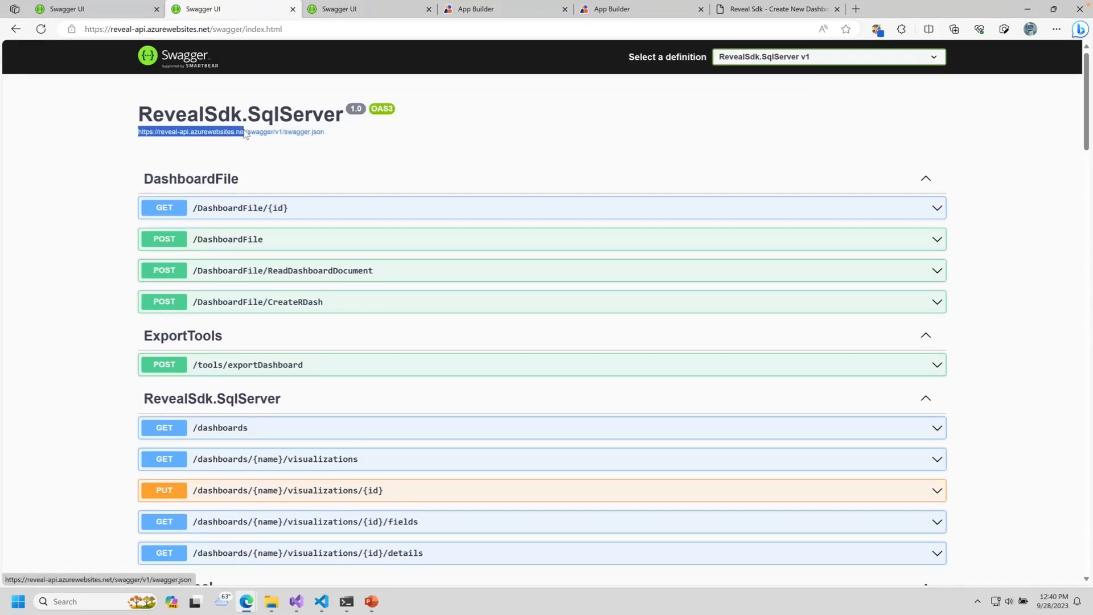
pyautogui.rightClick(241, 134)
pyautogui.click(232, 142)
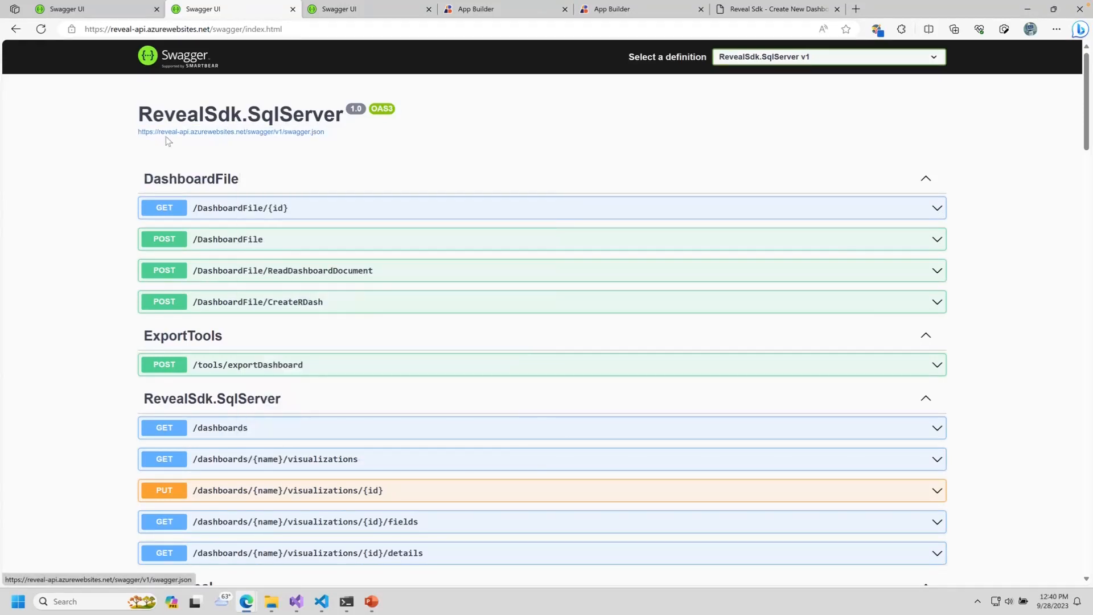
pyautogui.moveTo(128, 135); pyautogui.dragTo(245, 138)
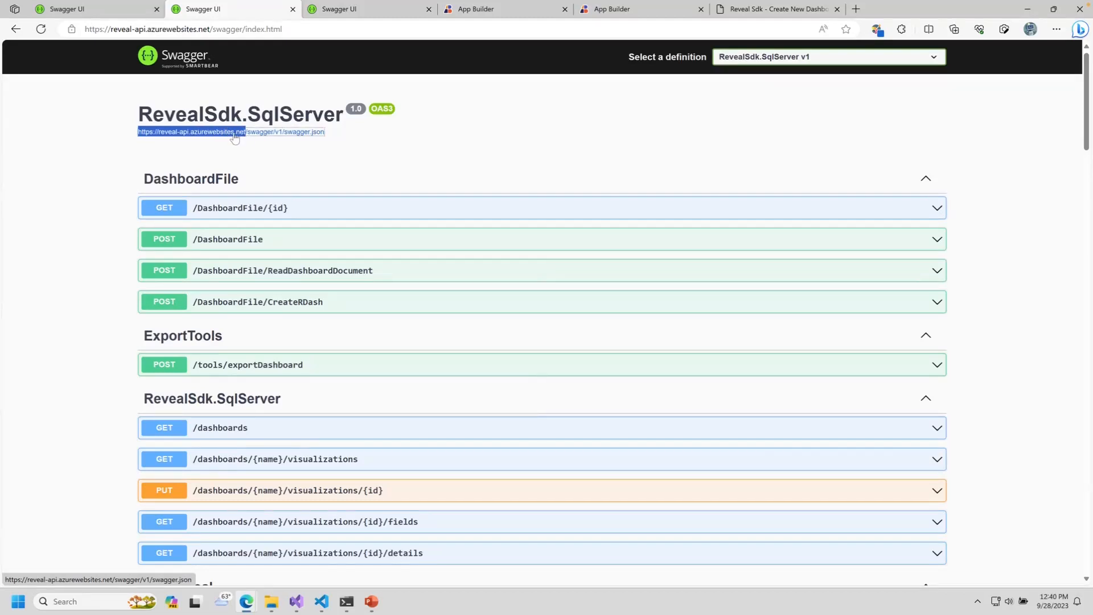
pyautogui.rightClick(245, 139)
pyautogui.click(270, 259)
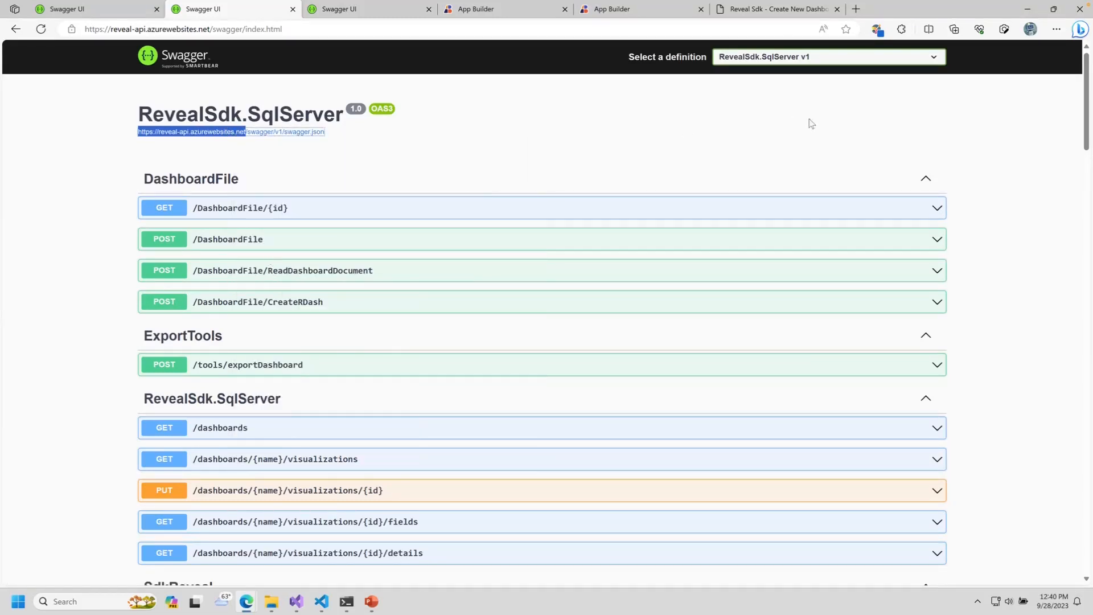
pyautogui.click(1028, 8)
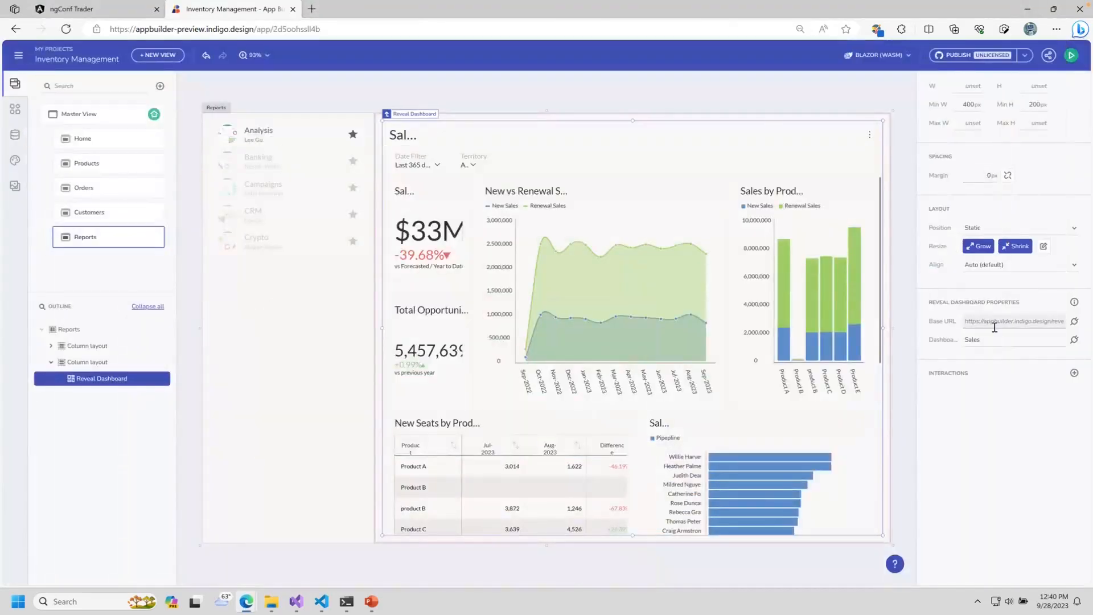
pyautogui.hotkey('ctrl', 'v')
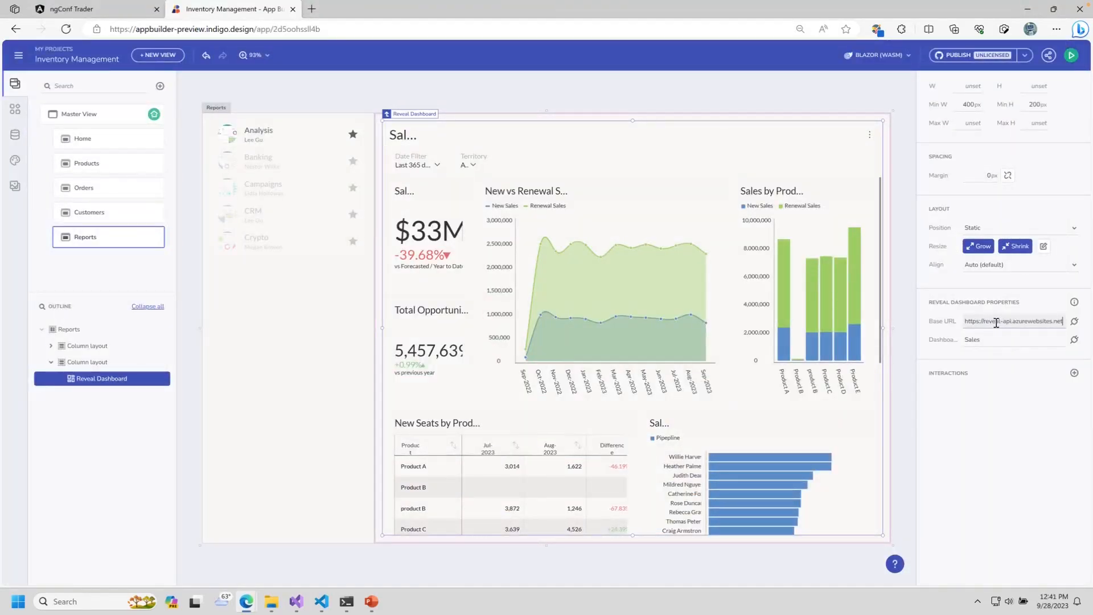
pyautogui.click(1074, 340)
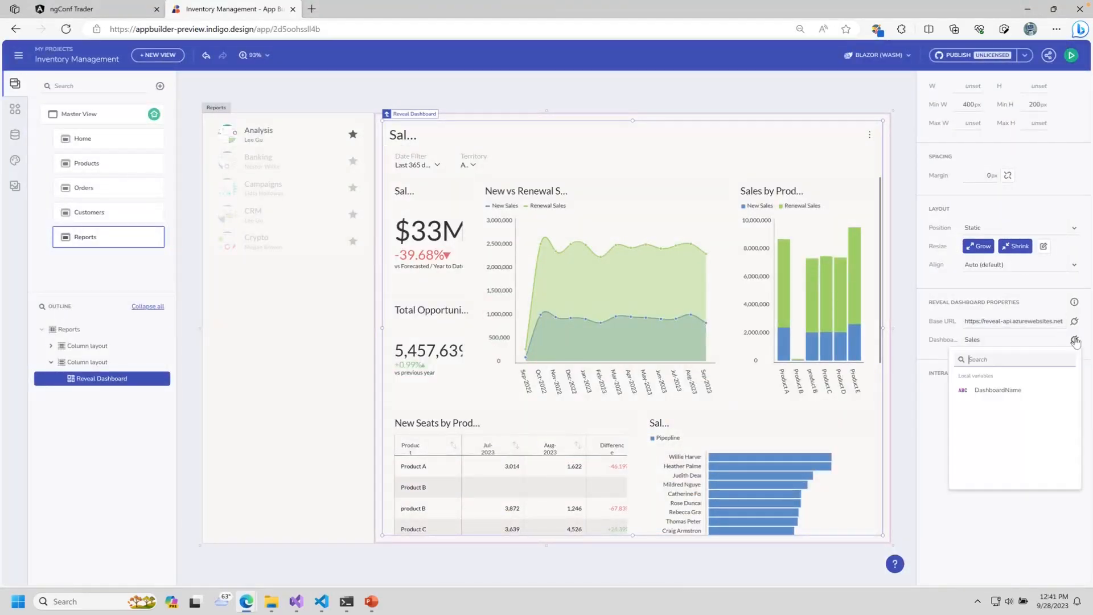
pyautogui.click(1020, 392)
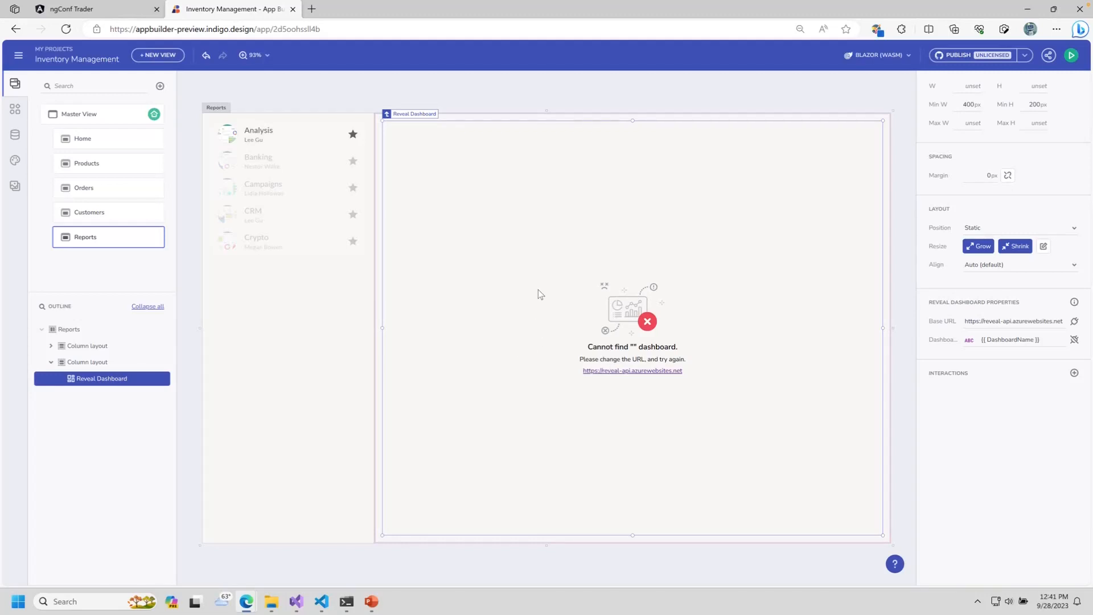
pyautogui.click(1070, 56)
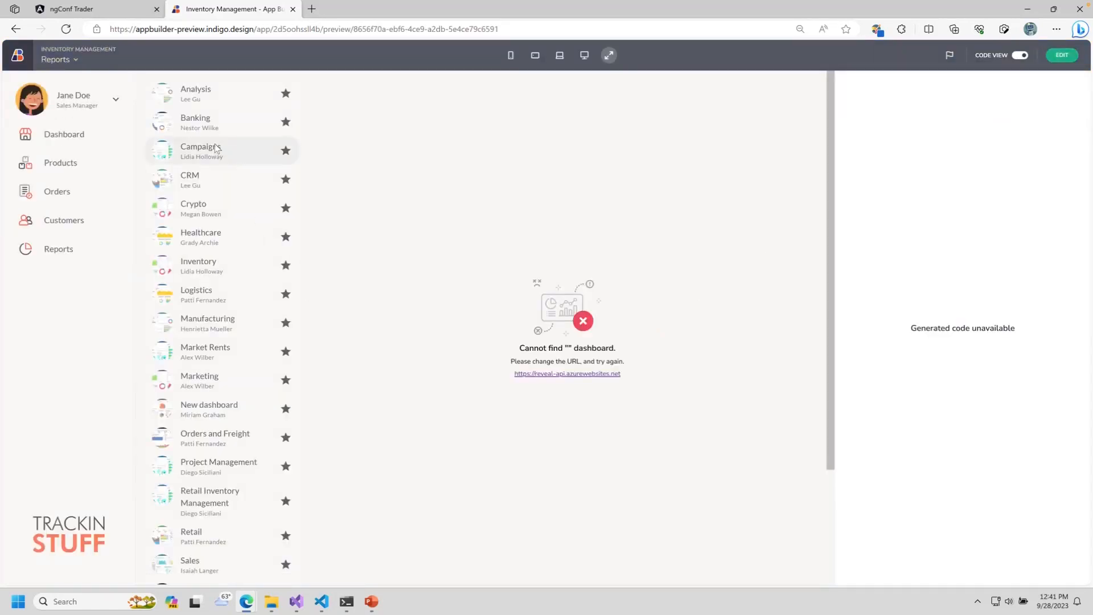
pyautogui.click(191, 181)
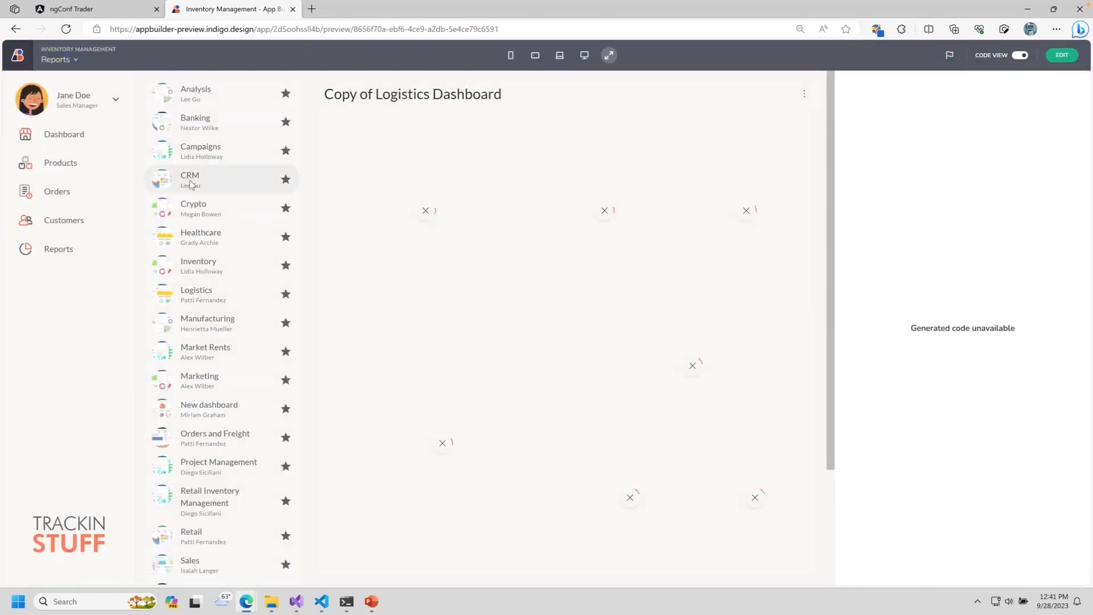
pyautogui.click(1020, 54)
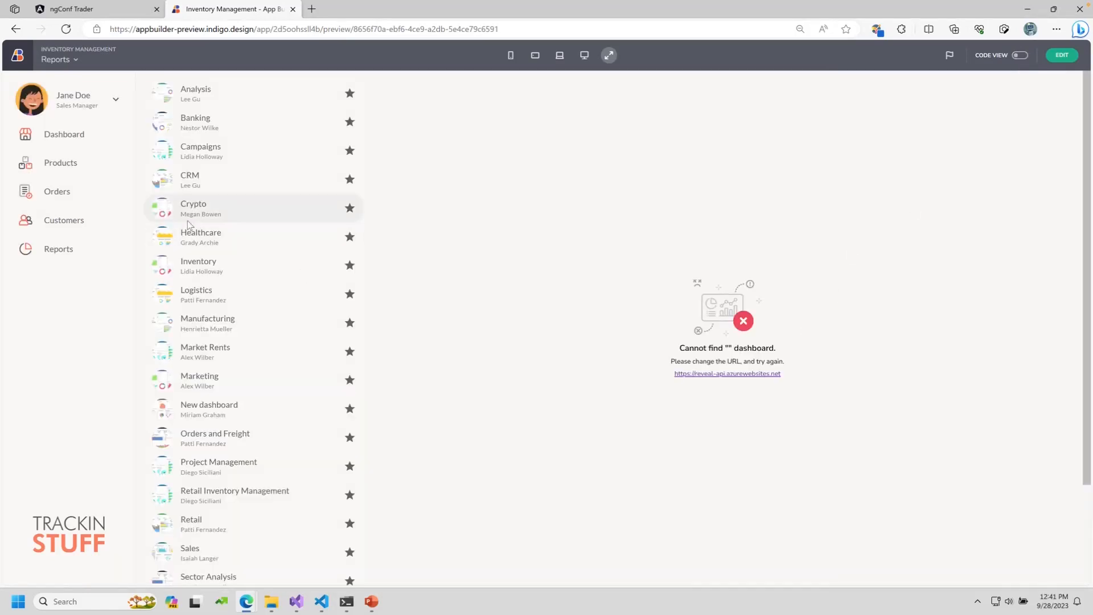
pyautogui.click(227, 179)
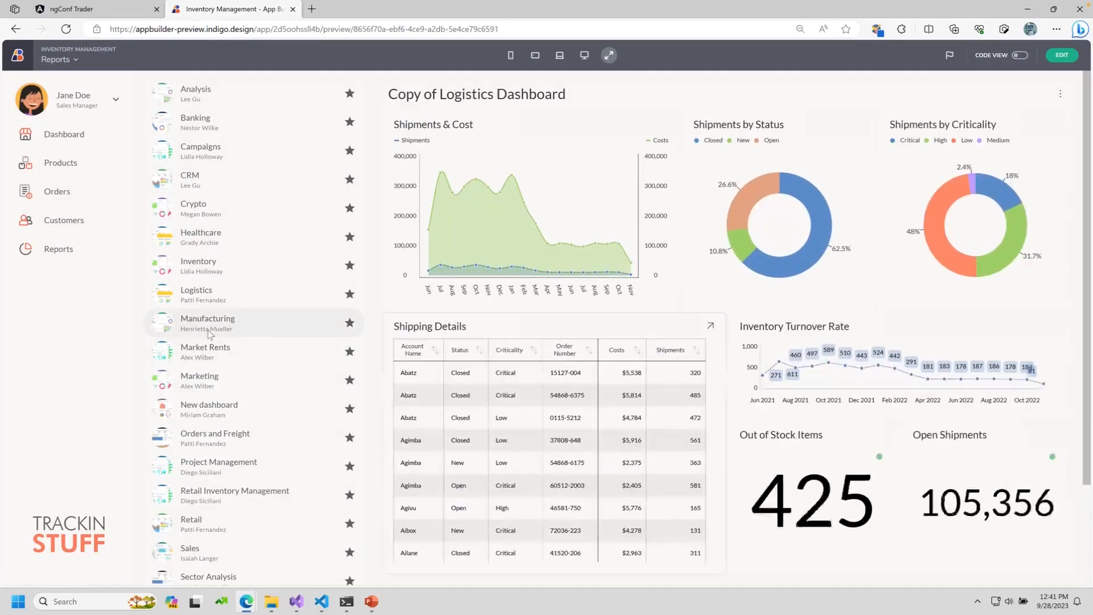
pyautogui.scroll(-2, 236, 449)
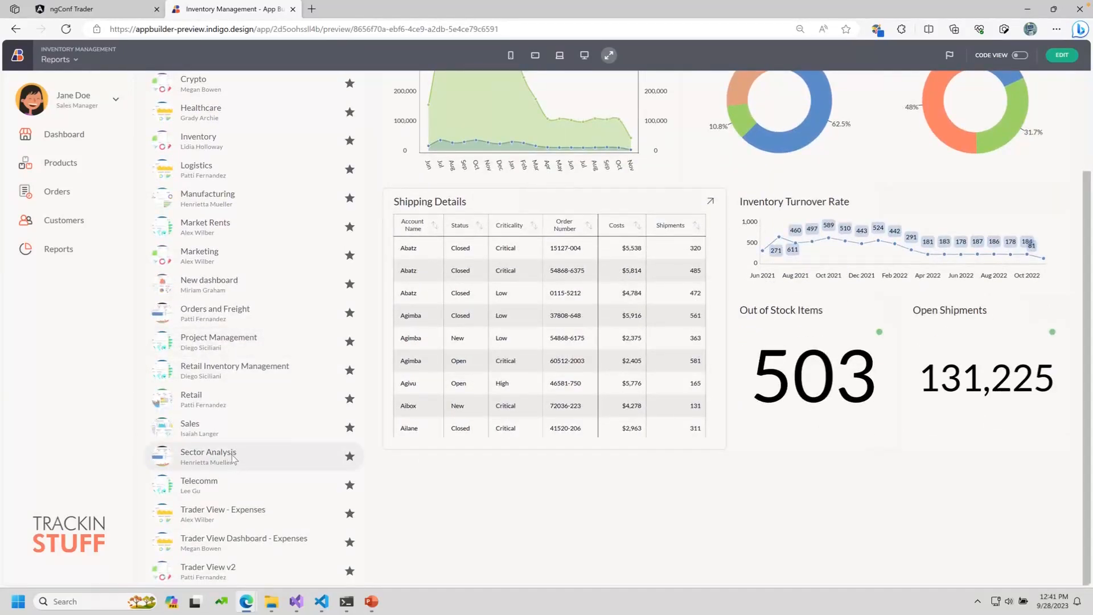
pyautogui.click(233, 457)
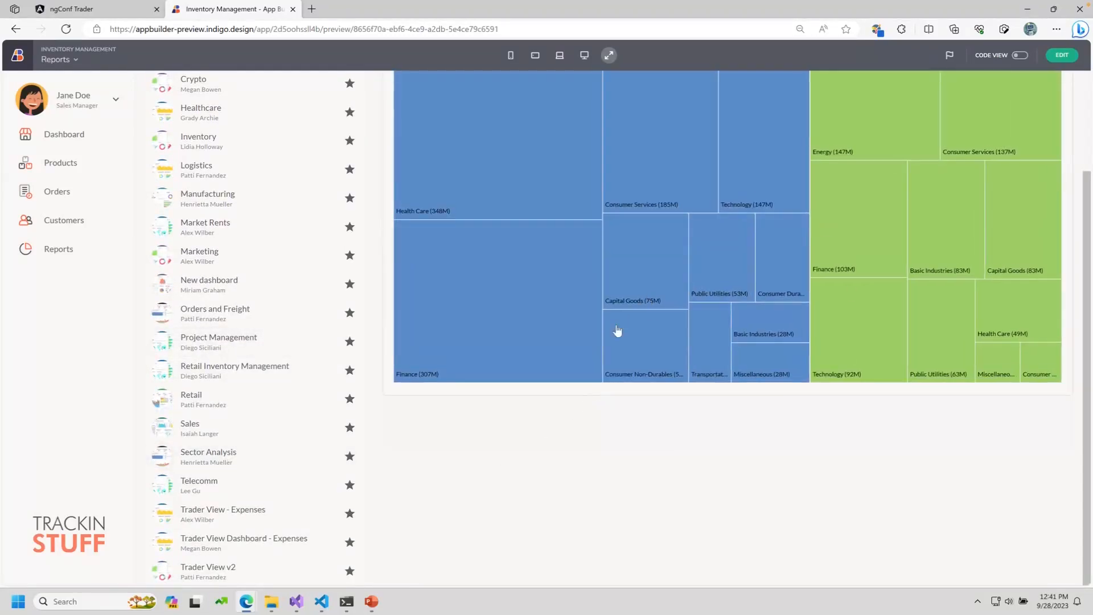
pyautogui.click(205, 259)
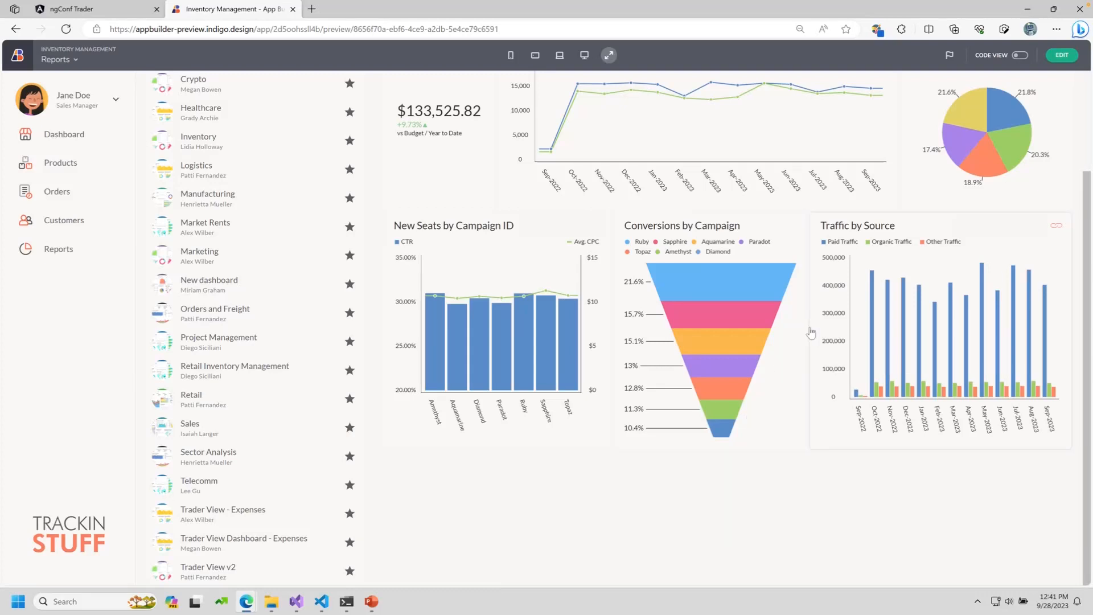
pyautogui.scroll(3, 809, 359)
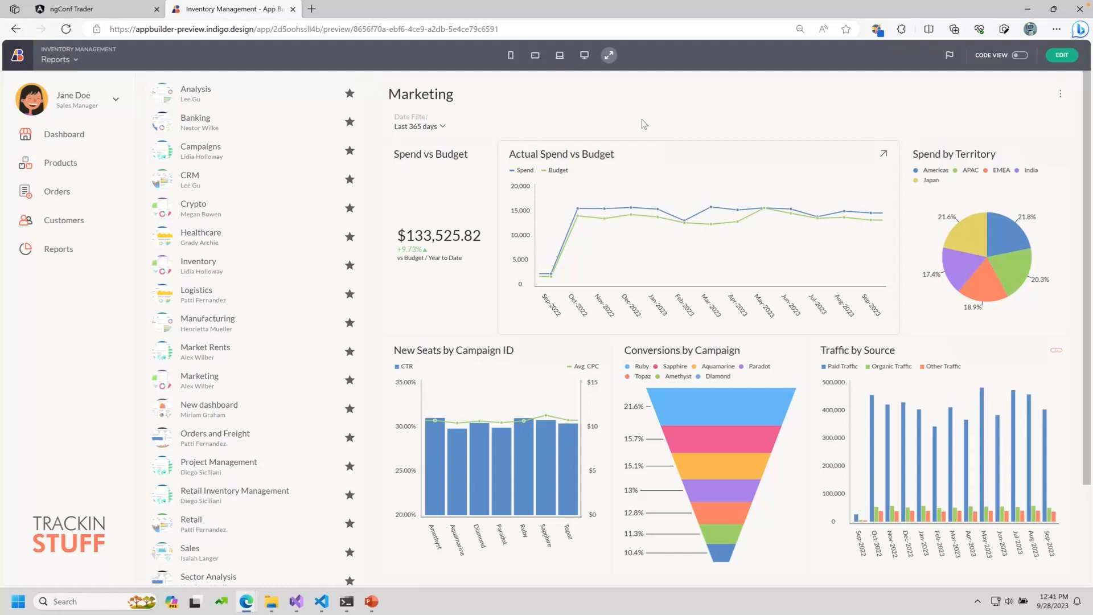
pyautogui.moveTo(620, 196)
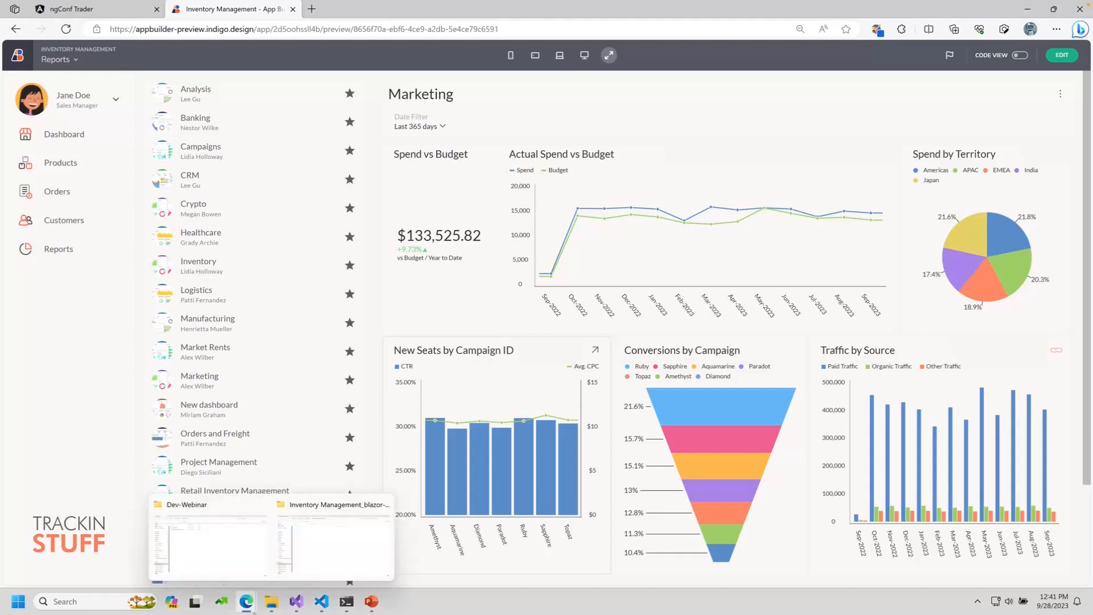
pyautogui.moveTo(305, 603)
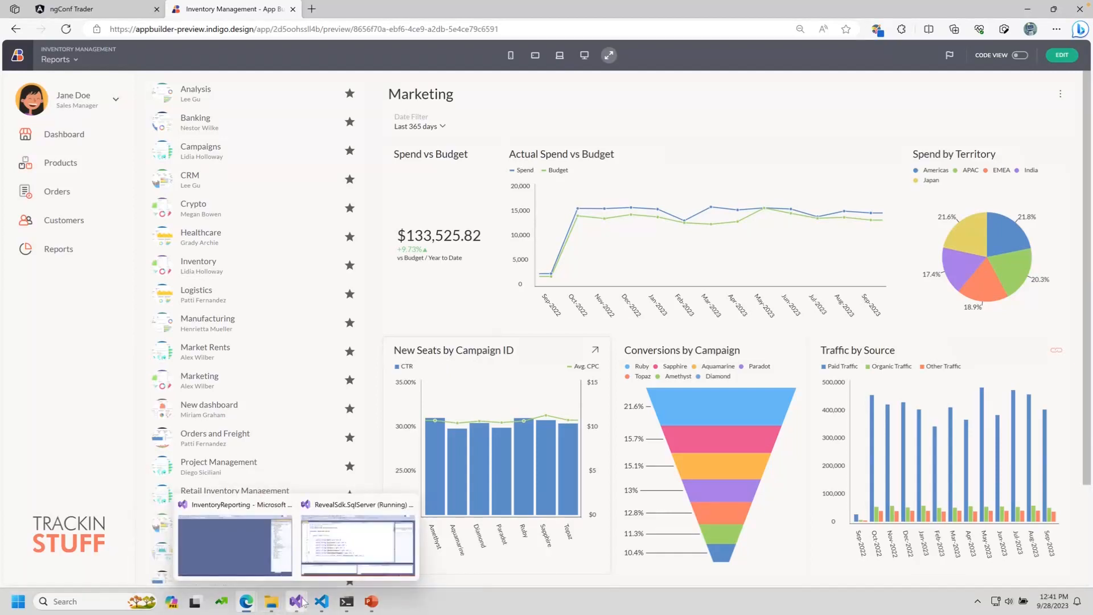
# Step: Review ReportsCardView.razor and ReportsComboView.razor, then start InventoryReporting with debugging
pyautogui.click(252, 548)
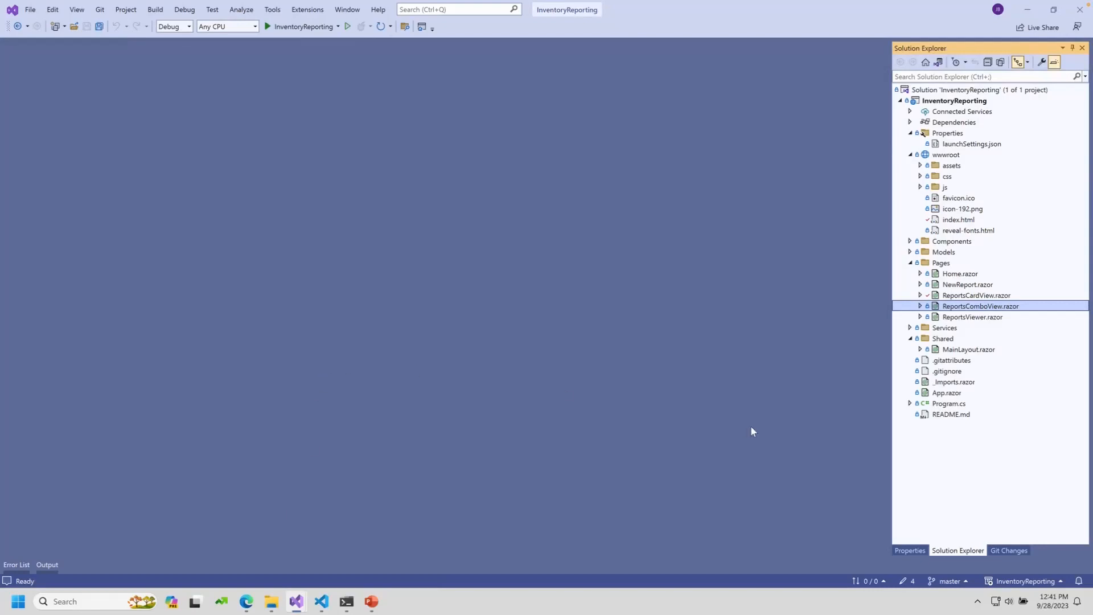
pyautogui.click(957, 297)
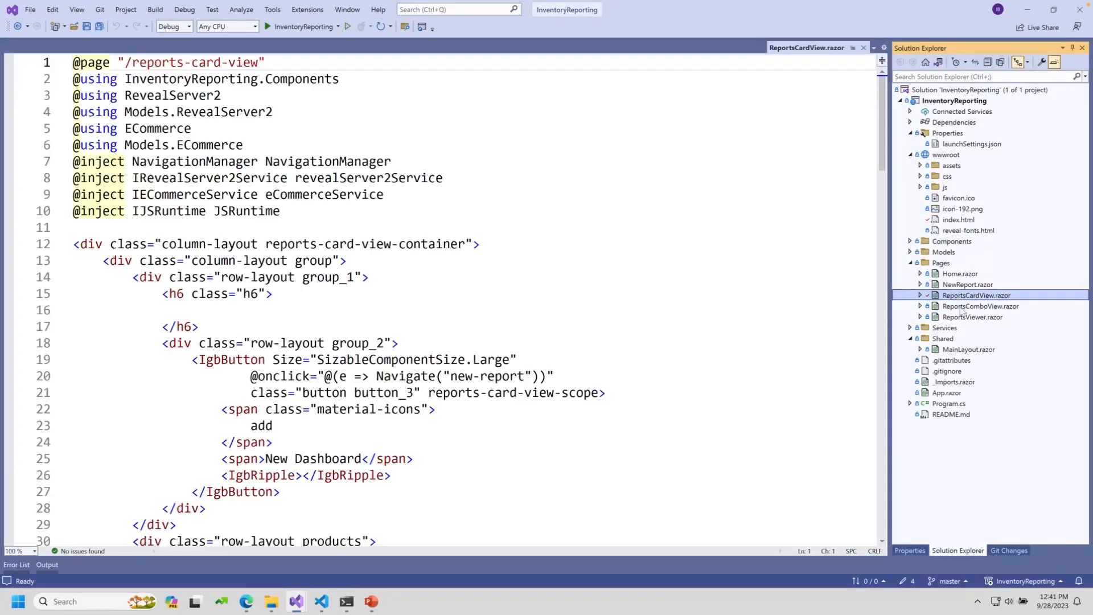
pyautogui.click(961, 308)
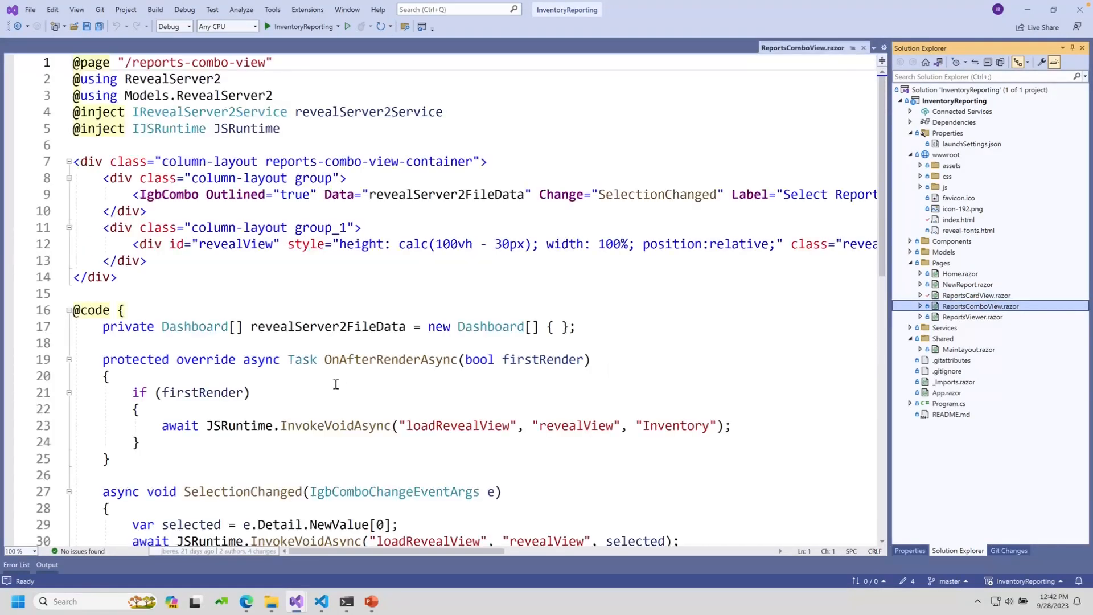
pyautogui.click(290, 30)
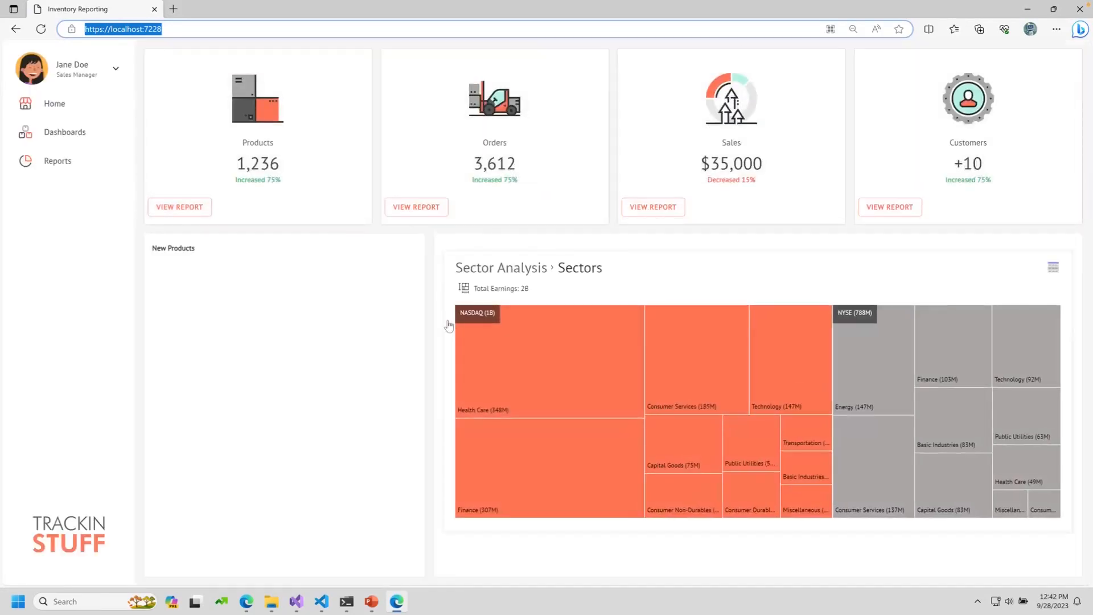
# Step: Open the Retail card from the Dashboards grid to view Retail Performance
pyautogui.click(81, 131)
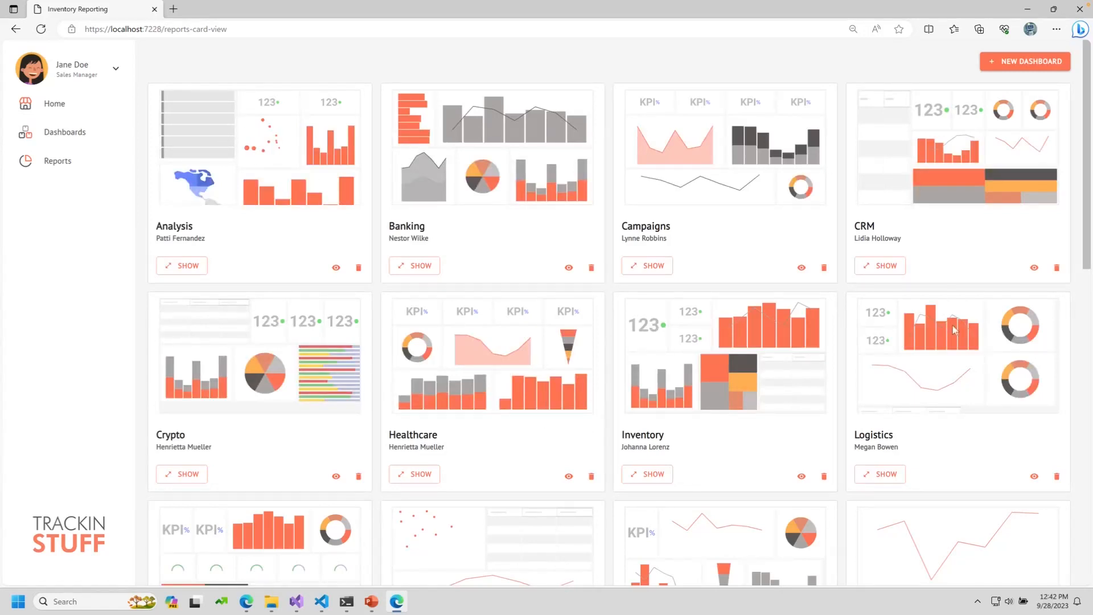
pyautogui.scroll(-4, 448, 445)
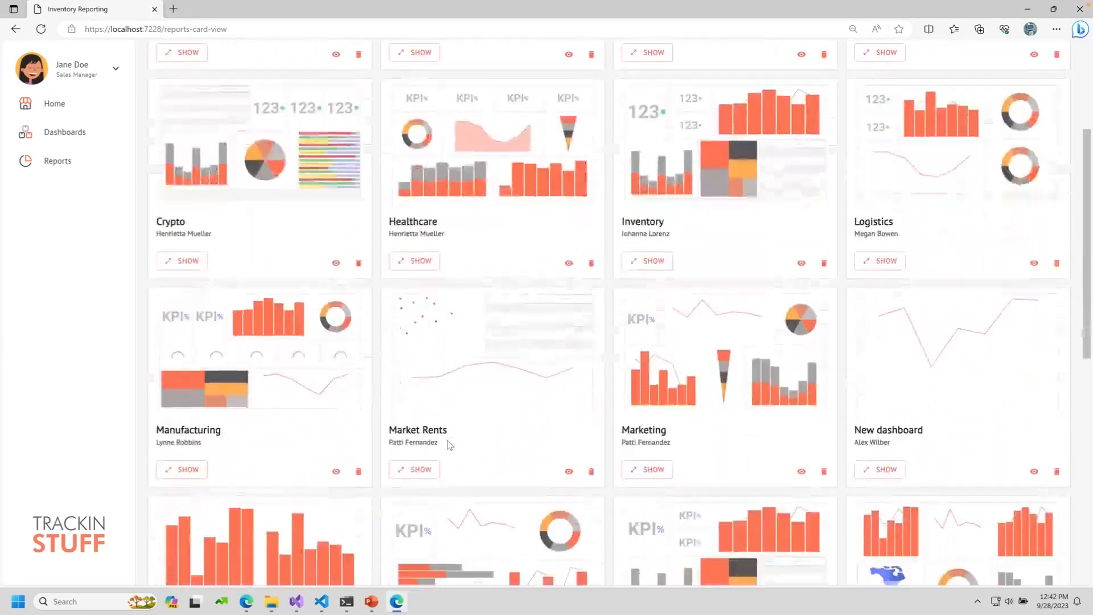
pyautogui.scroll(2, 450, 444)
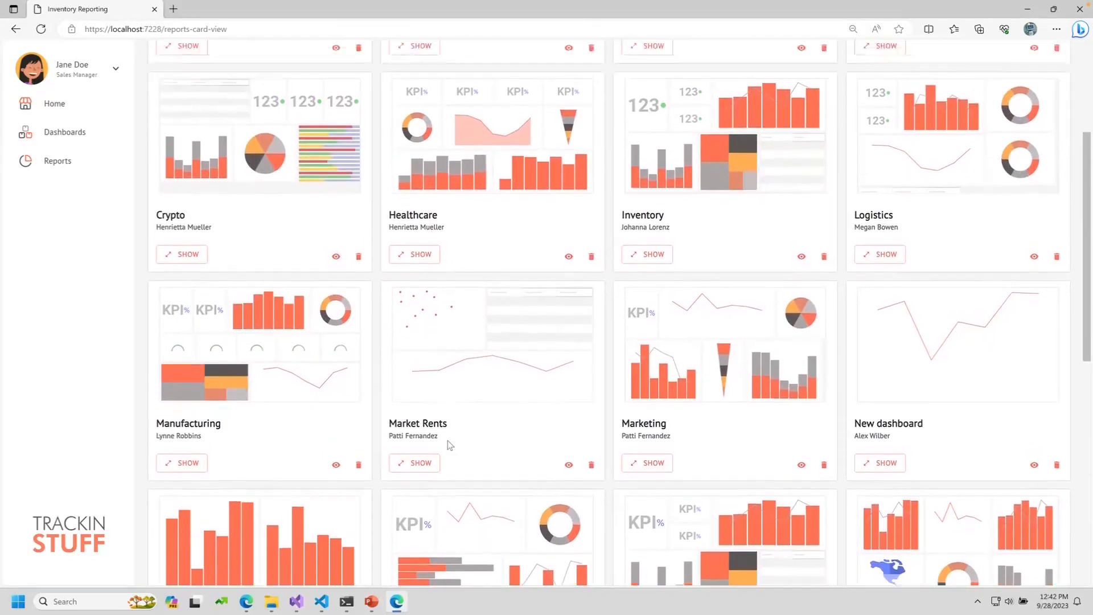
pyautogui.scroll(3, 445, 441)
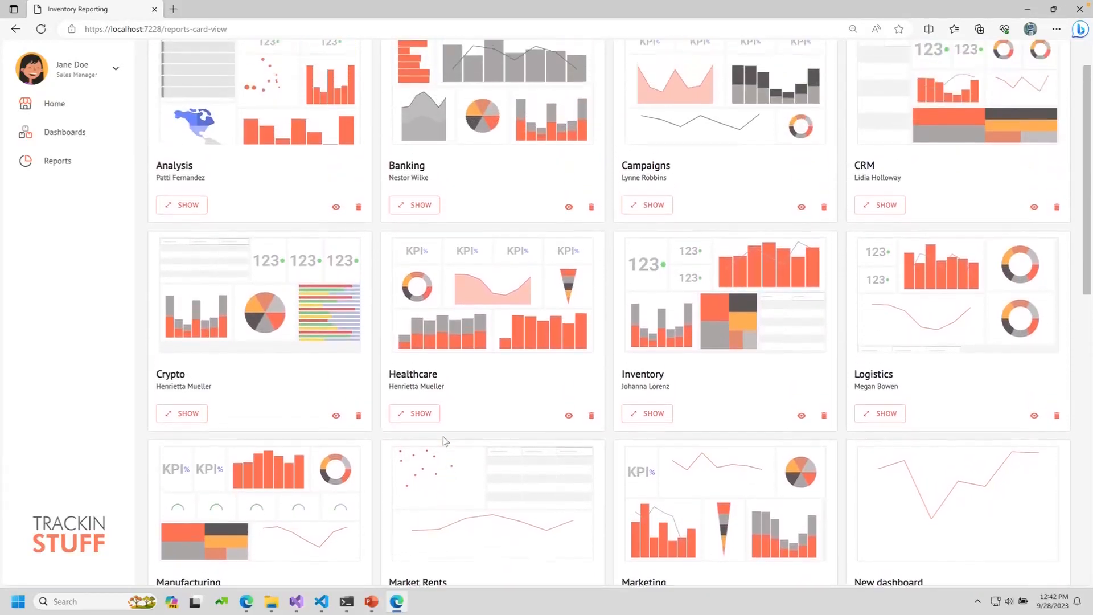
pyautogui.scroll(-8, 445, 440)
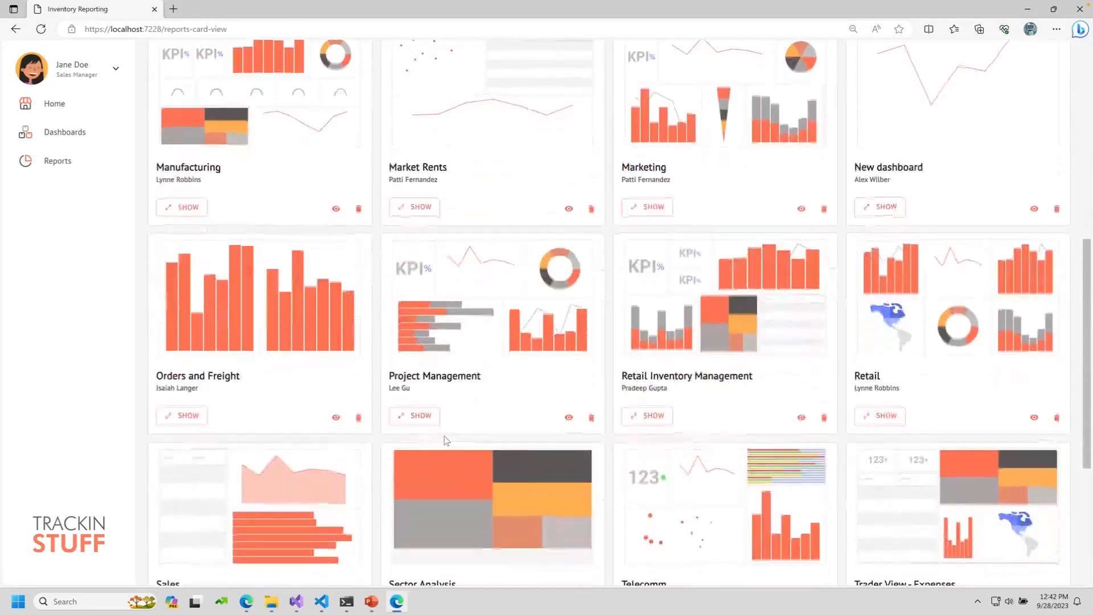
pyautogui.click(880, 416)
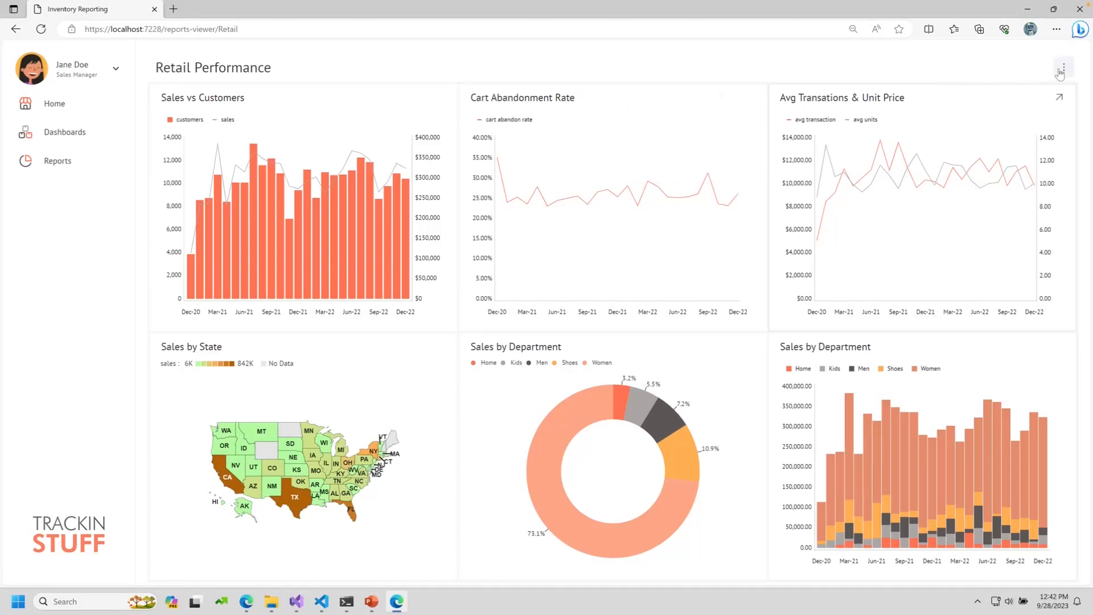
# Step: Replace sales with avg units as Chart 2 in Sales vs Customers and save the dashboard
pyautogui.click(1063, 67)
pyautogui.click(1032, 97)
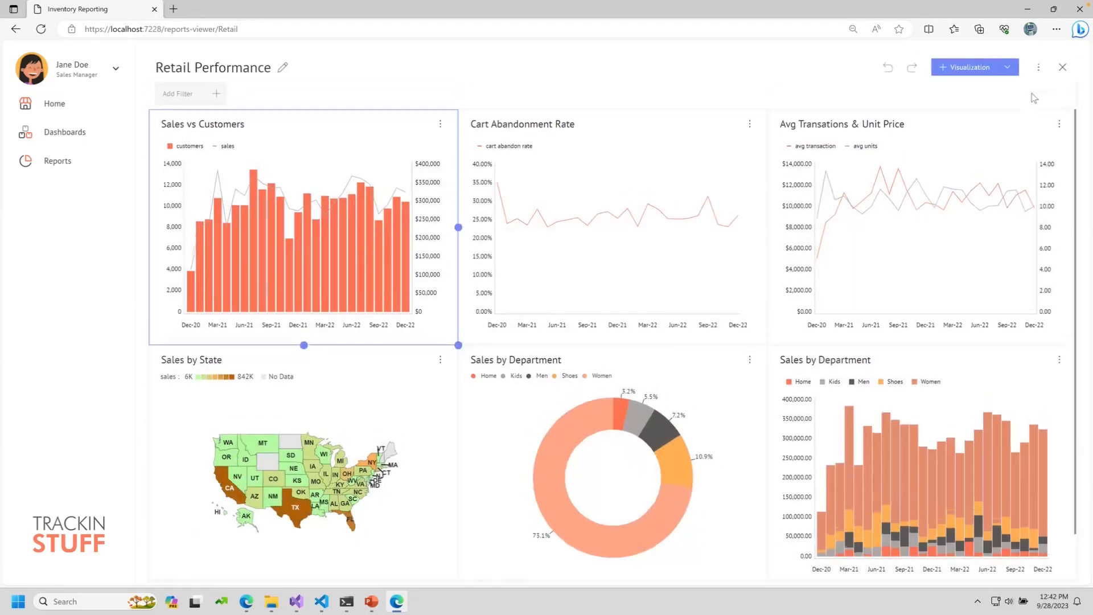
pyautogui.click(440, 127)
pyautogui.click(434, 154)
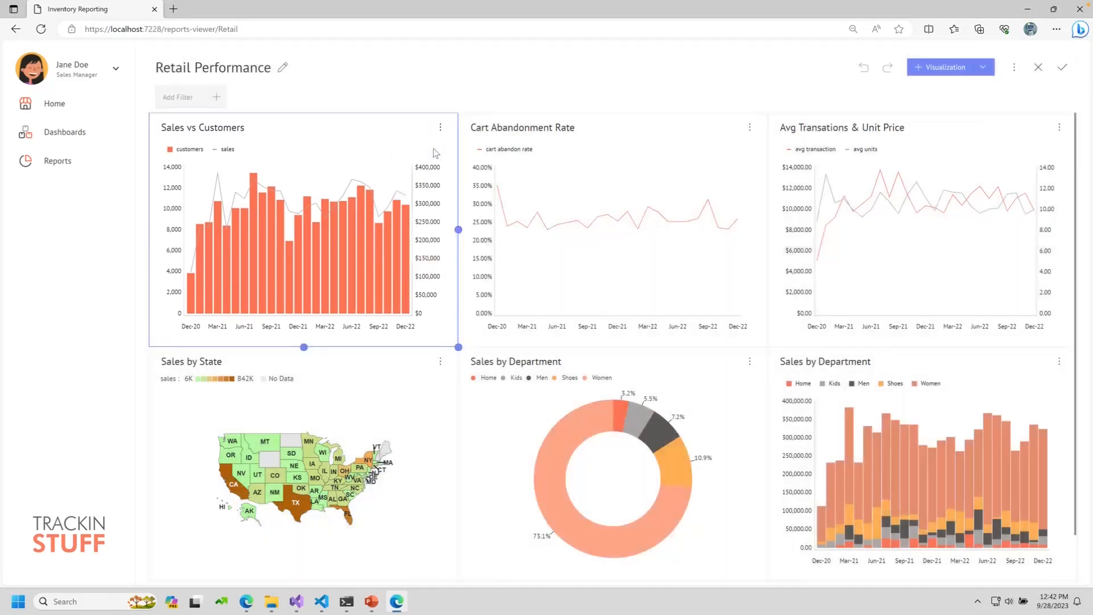
pyautogui.moveTo(464, 251)
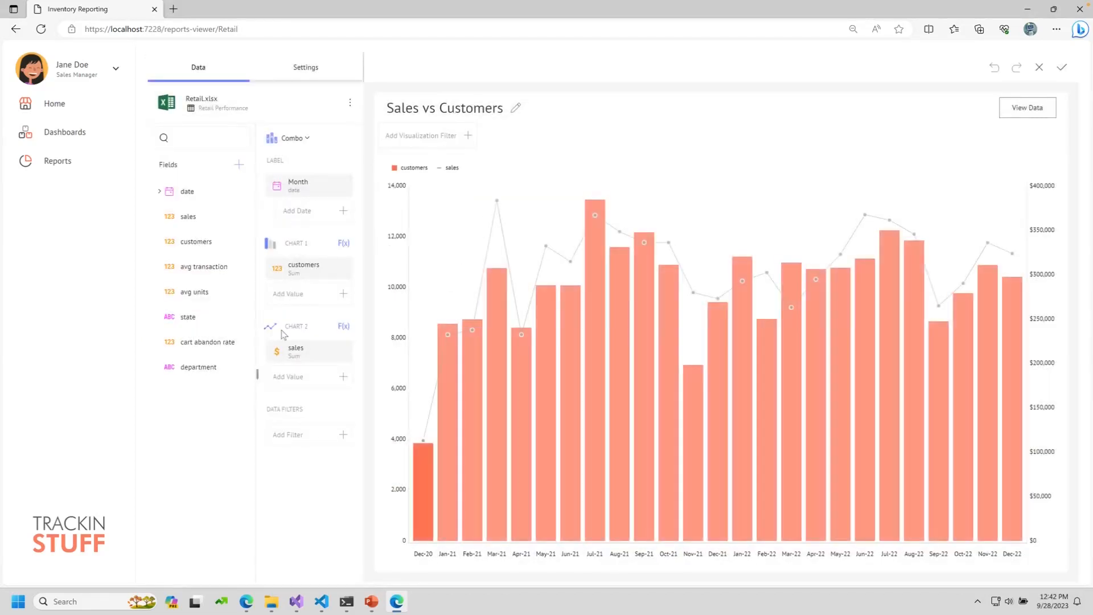
pyautogui.moveTo(306, 354); pyautogui.dragTo(197, 247)
pyautogui.moveTo(198, 291); pyautogui.dragTo(279, 352)
pyautogui.moveTo(451, 370)
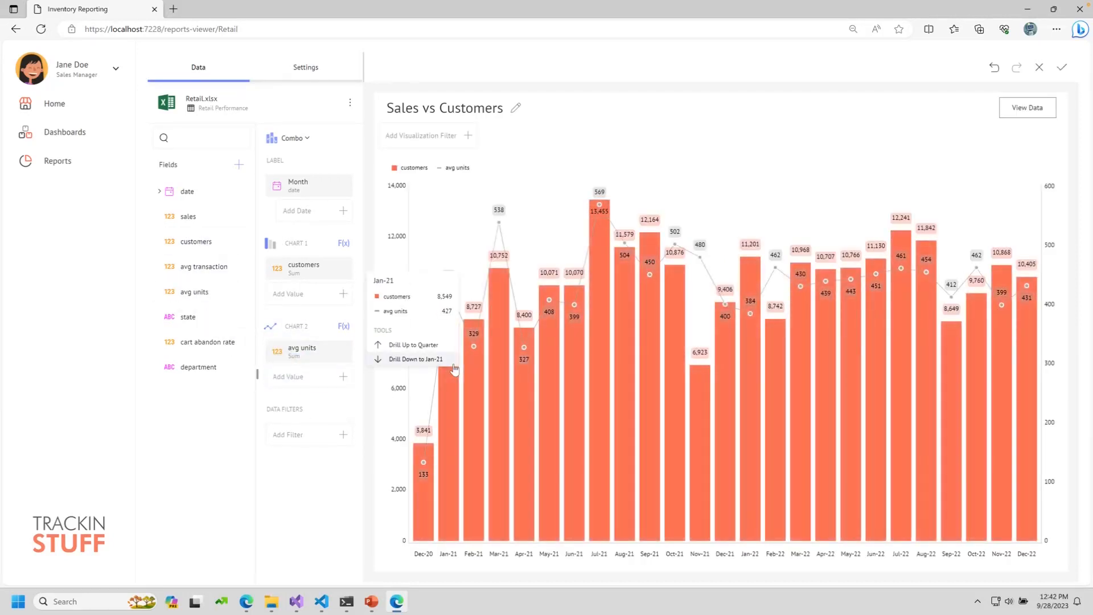
pyautogui.moveTo(557, 257)
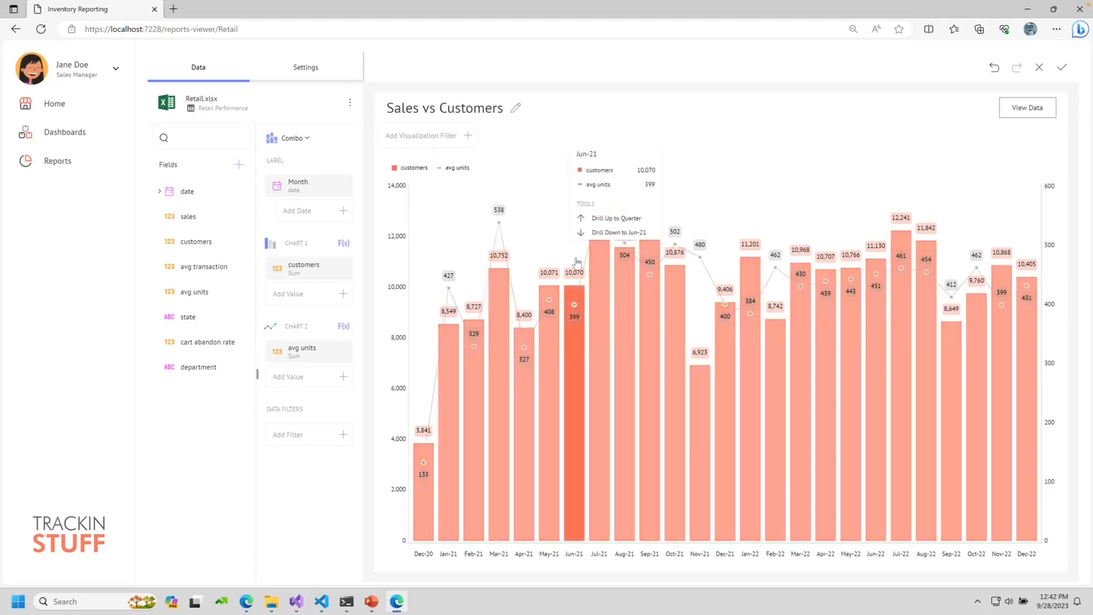
pyautogui.click(1062, 68)
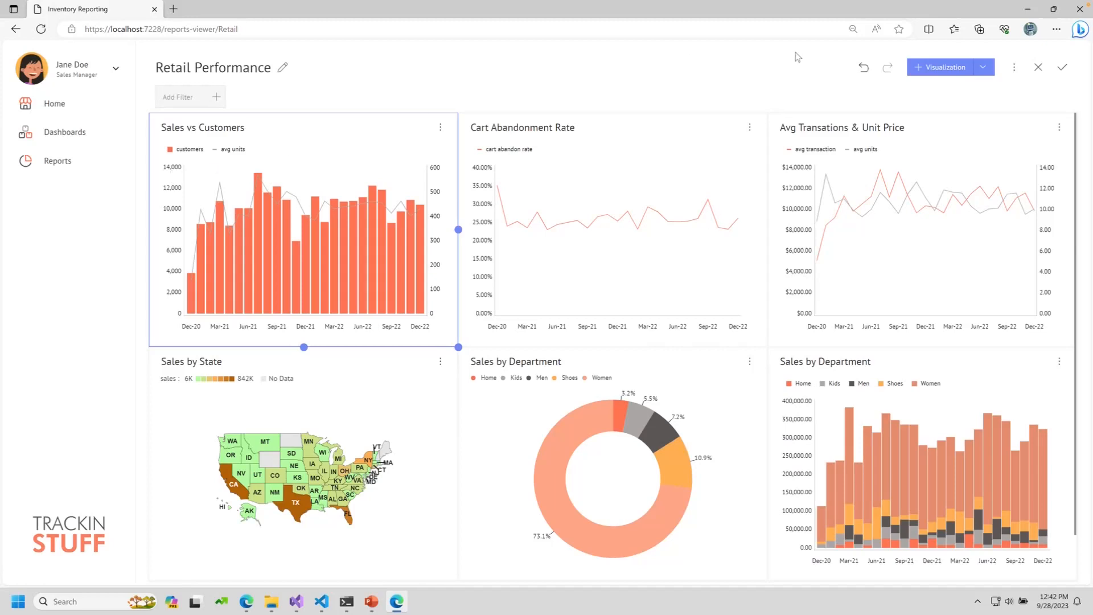
pyautogui.click(1070, 69)
# Step: Try a Women department filter on the Retail dashboard, clear it, and go to Reports
pyautogui.click(576, 225)
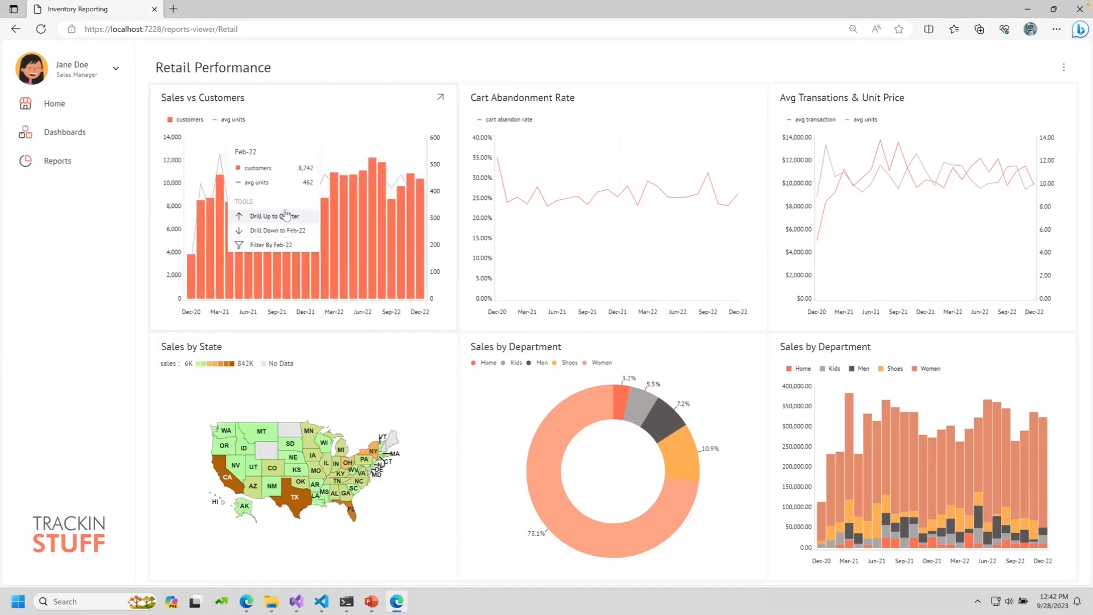
pyautogui.click(563, 419)
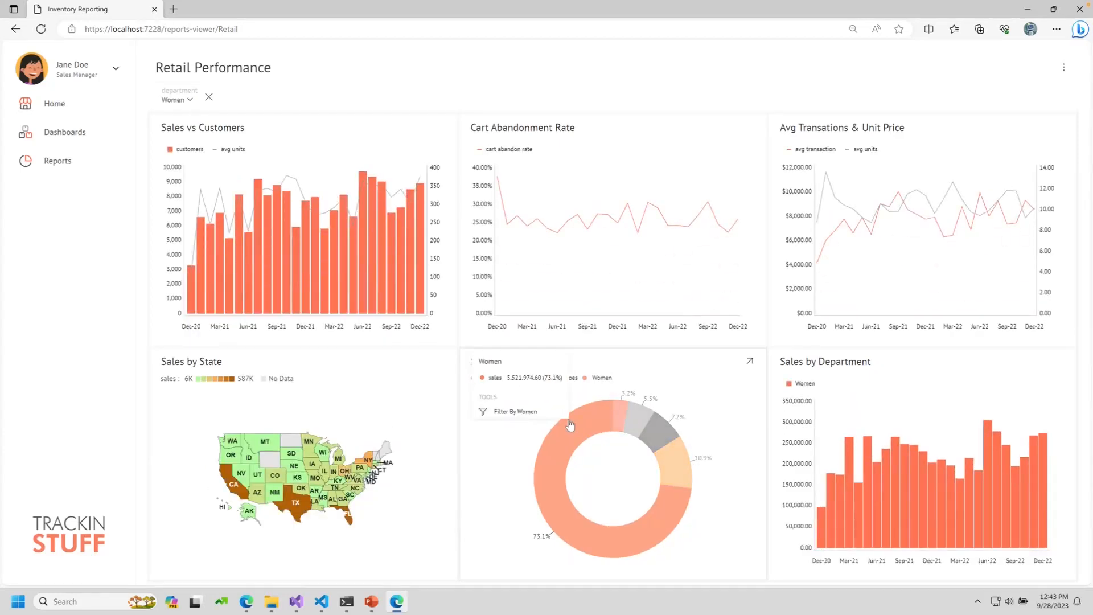
pyautogui.click(210, 96)
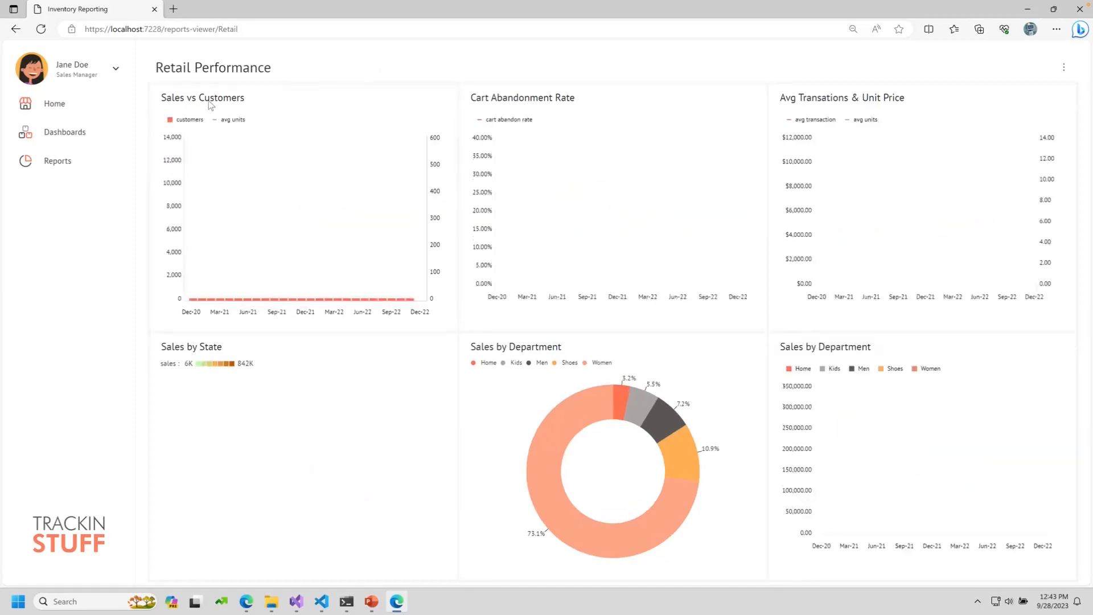
pyautogui.click(87, 157)
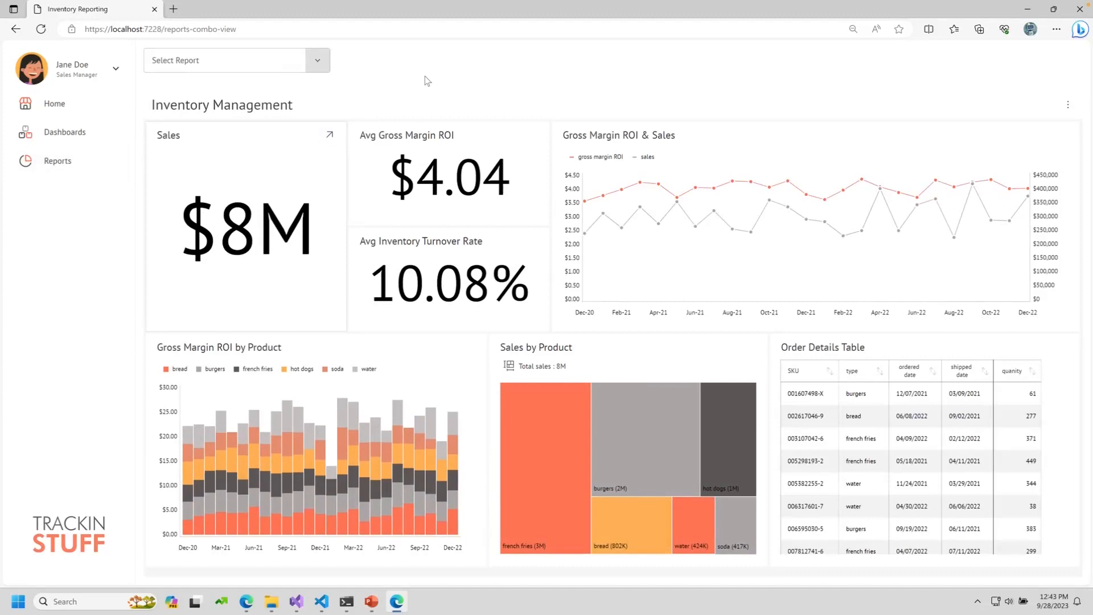
# Step: Load the Inventory report from the Select Report list
pyautogui.click(318, 61)
pyautogui.scroll(-1, 246, 150)
pyautogui.scroll(-1, 246, 150)
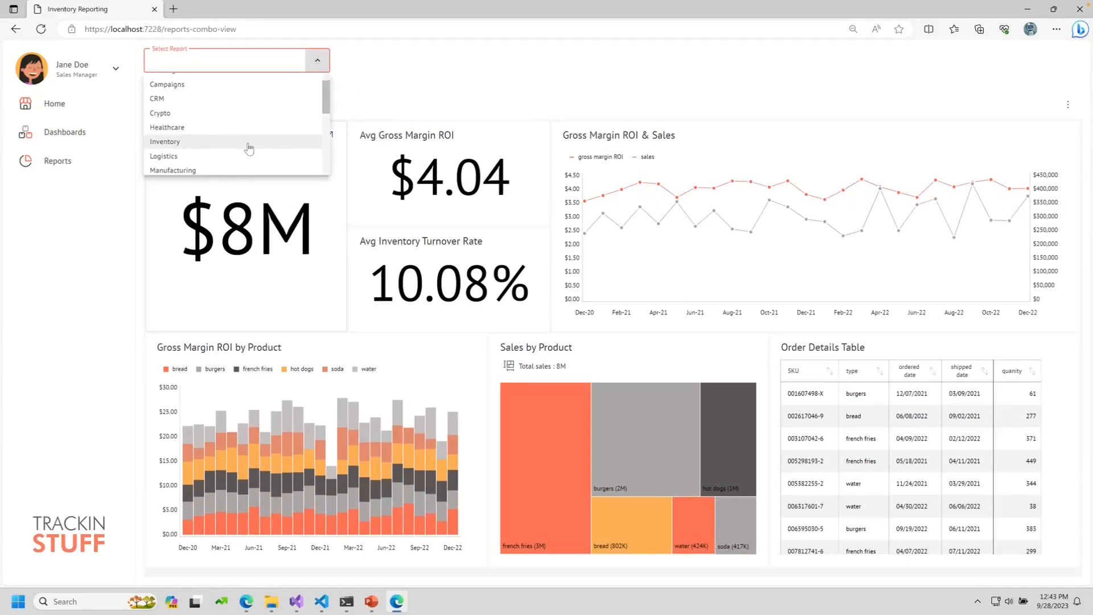
pyautogui.click(238, 142)
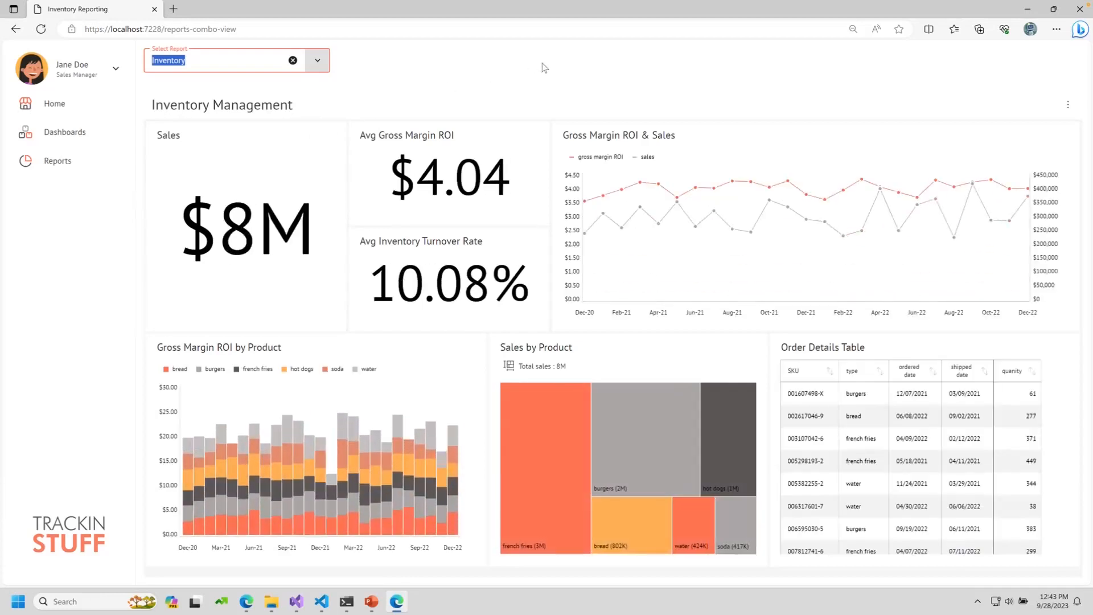
# Step: Drill Gross Margin ROI & Sales into Sep-21 and back, then show the export formats
pyautogui.moveTo(710, 233)
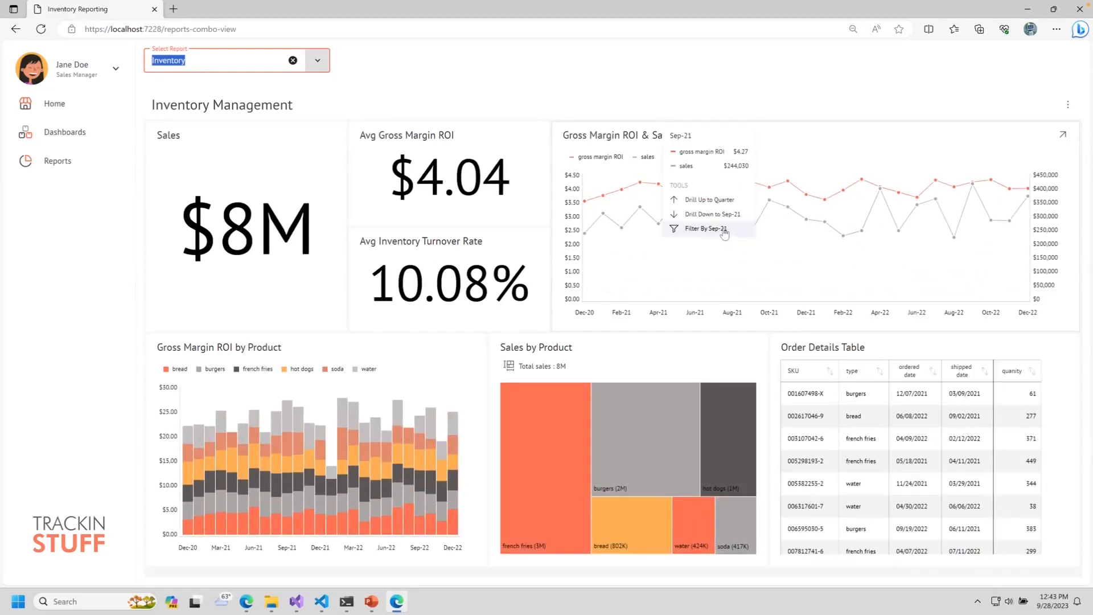
pyautogui.click(716, 218)
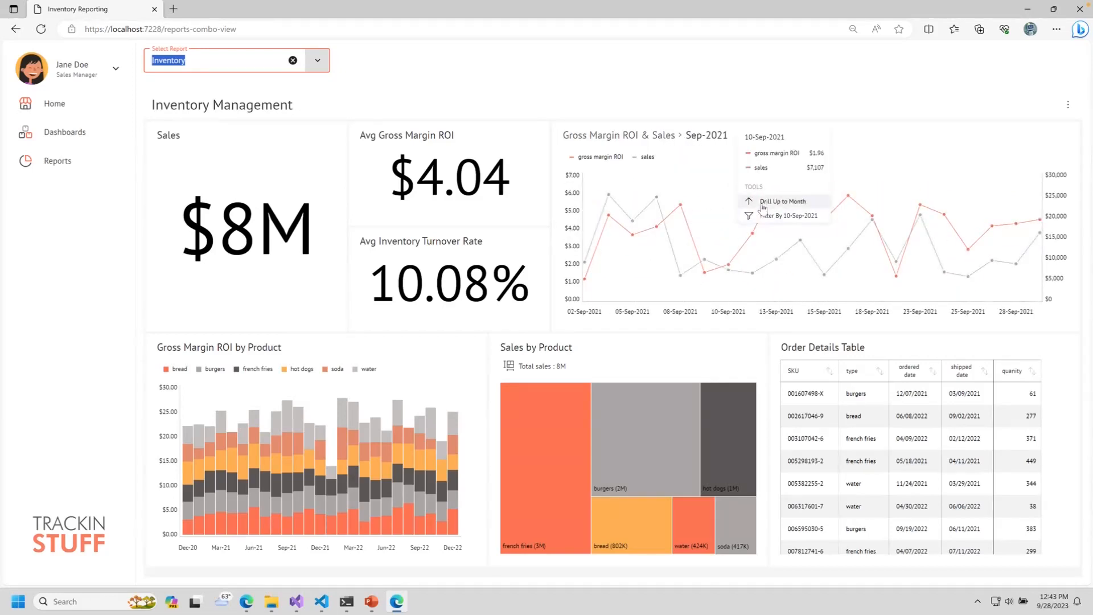
pyautogui.click(763, 203)
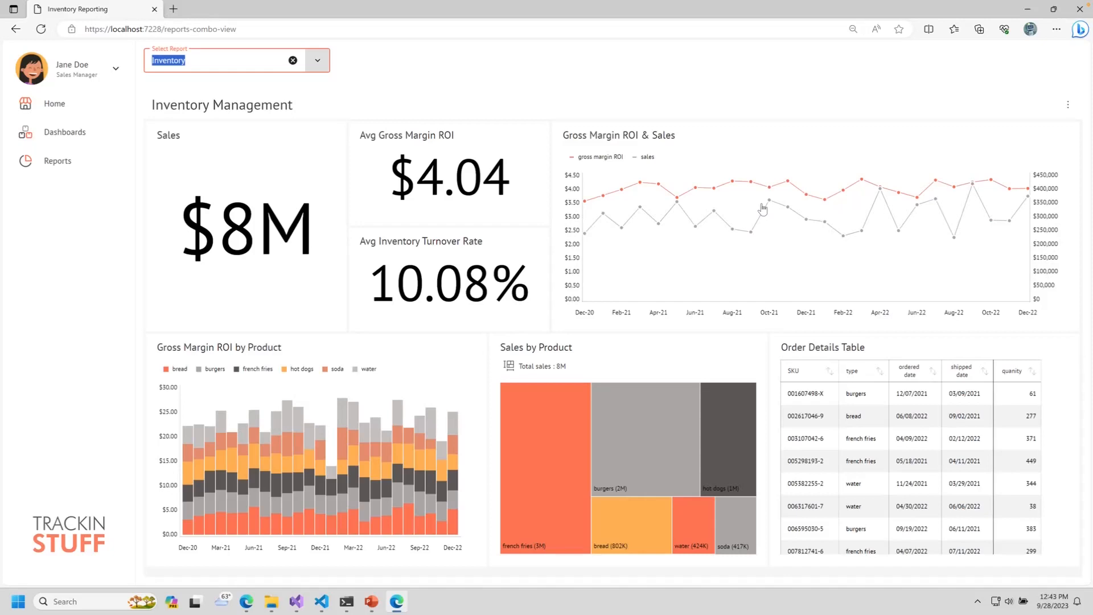
pyautogui.click(1067, 106)
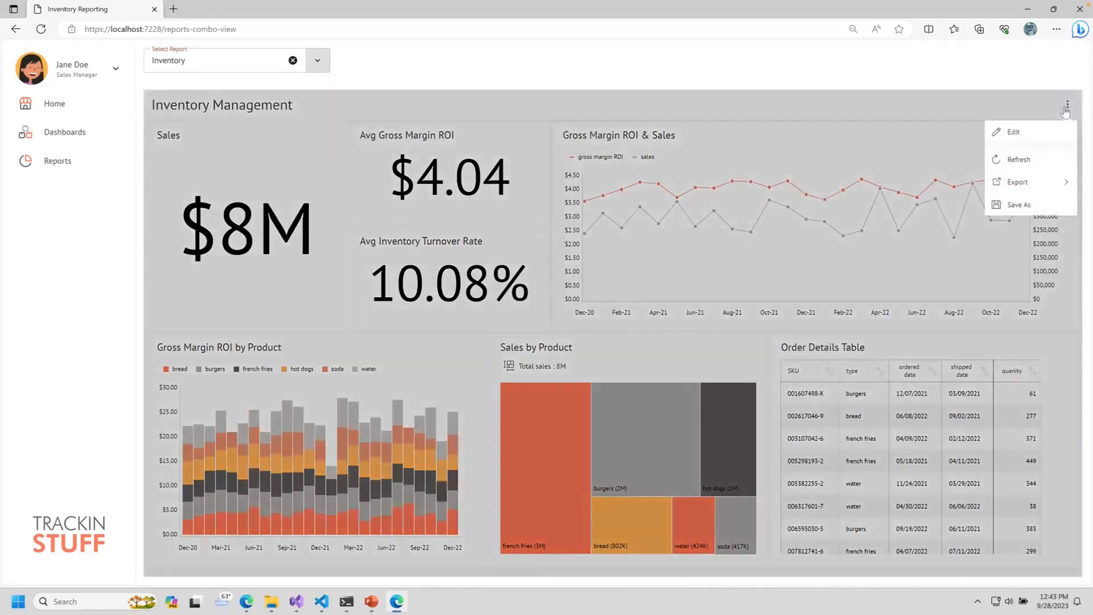
pyautogui.click(1035, 182)
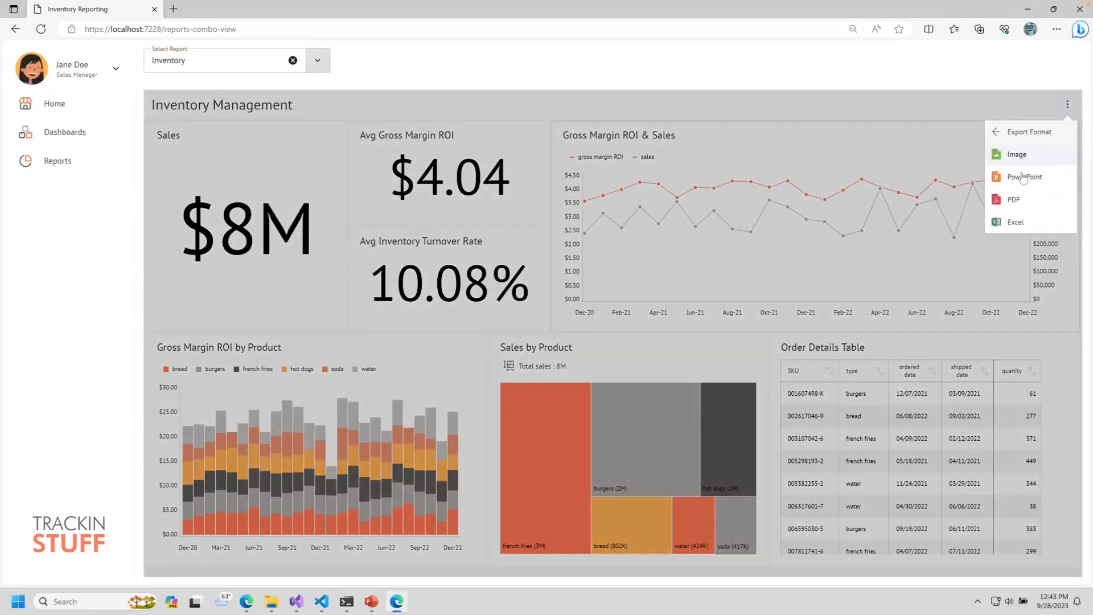